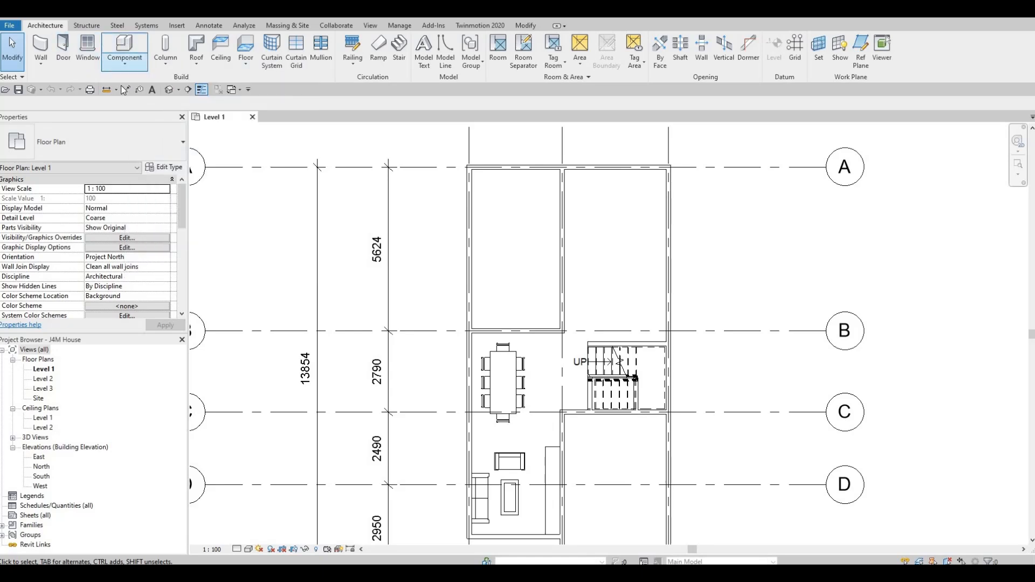
Start an in-place model in the Generic Models category and accept the name Generic Models 1.
{"action": "left_click", "coordinate": [123, 64]}
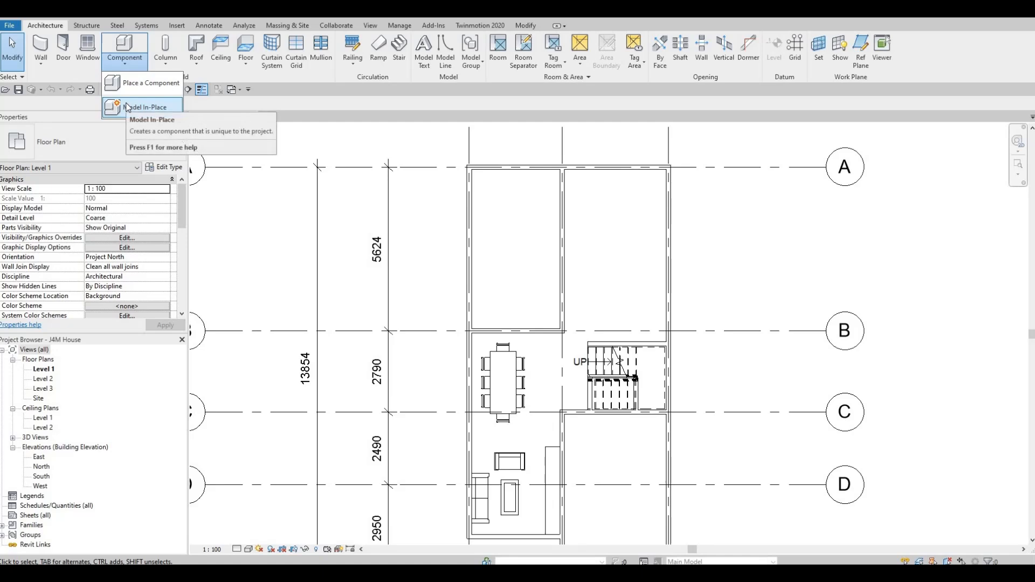
{"action": "left_click", "coordinate": [128, 107]}
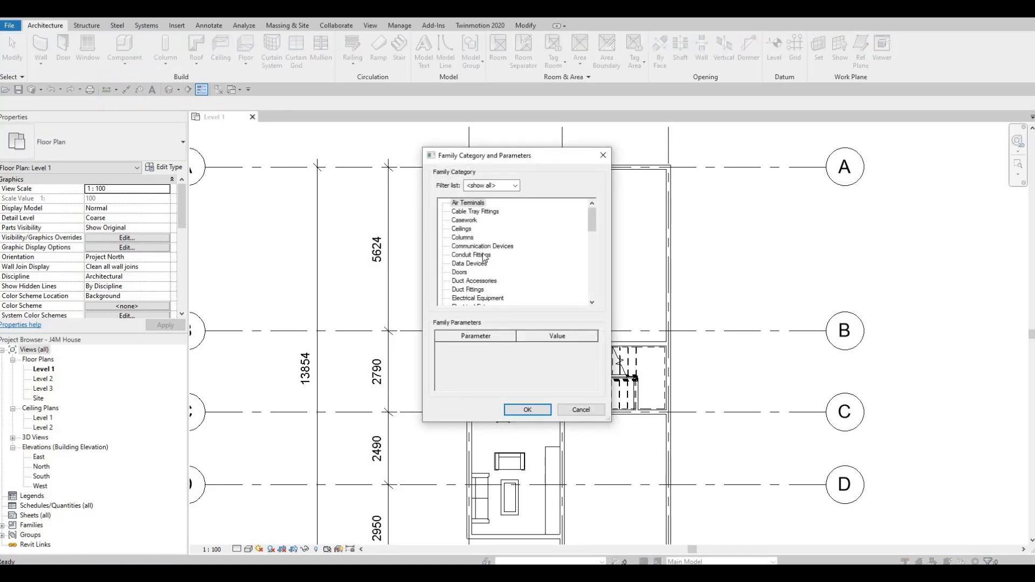
{"action": "scroll", "coordinate": [474, 275], "scroll_direction": "down", "scroll_amount": 1}
{"action": "scroll", "coordinate": [474, 276], "scroll_direction": "down", "scroll_amount": 2}
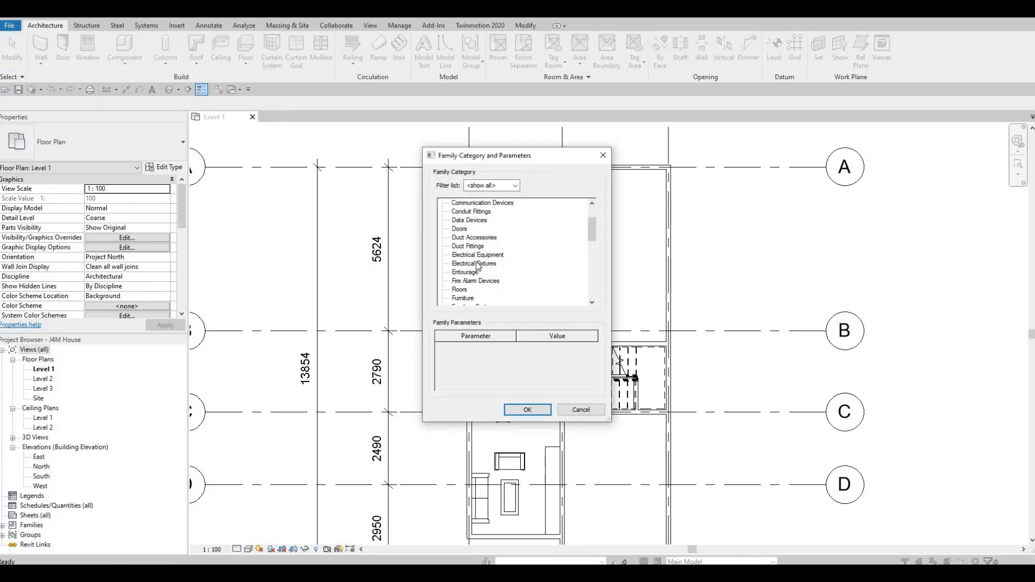
{"action": "scroll", "coordinate": [474, 273], "scroll_direction": "down", "scroll_amount": 2}
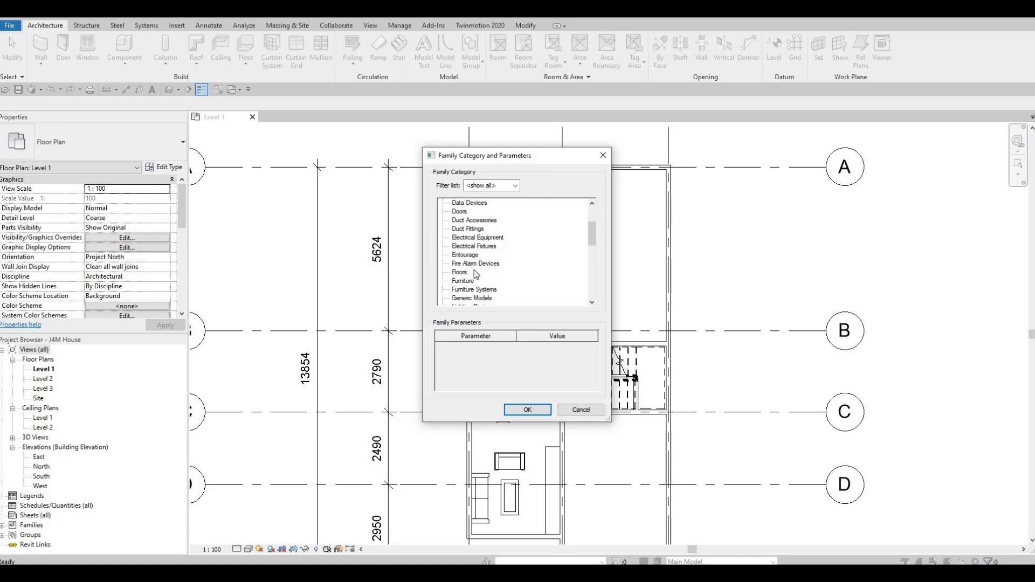
{"action": "scroll", "coordinate": [472, 288], "scroll_direction": "down", "scroll_amount": 1}
{"action": "key", "text": "g"}
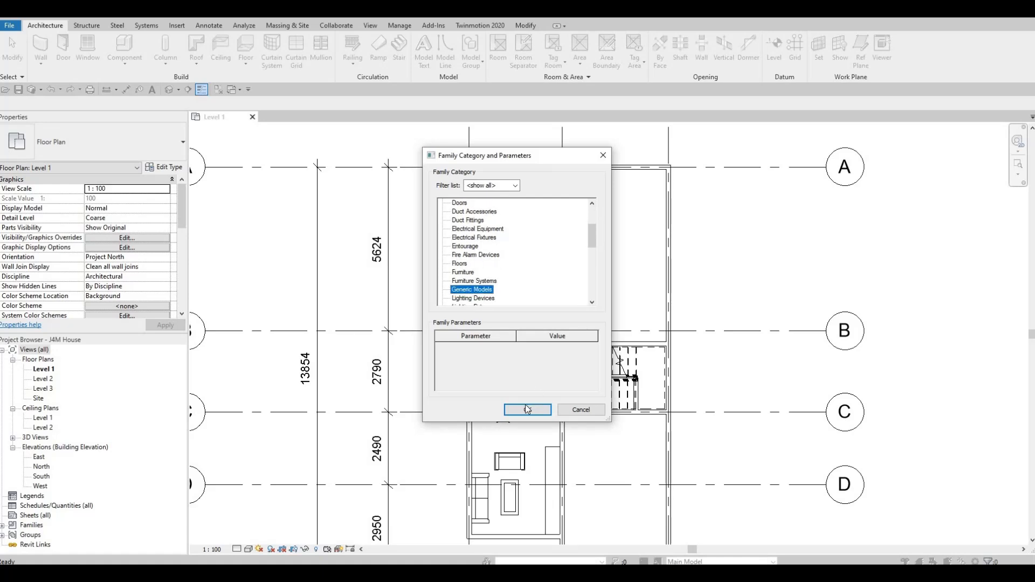
{"action": "left_click", "coordinate": [530, 408]}
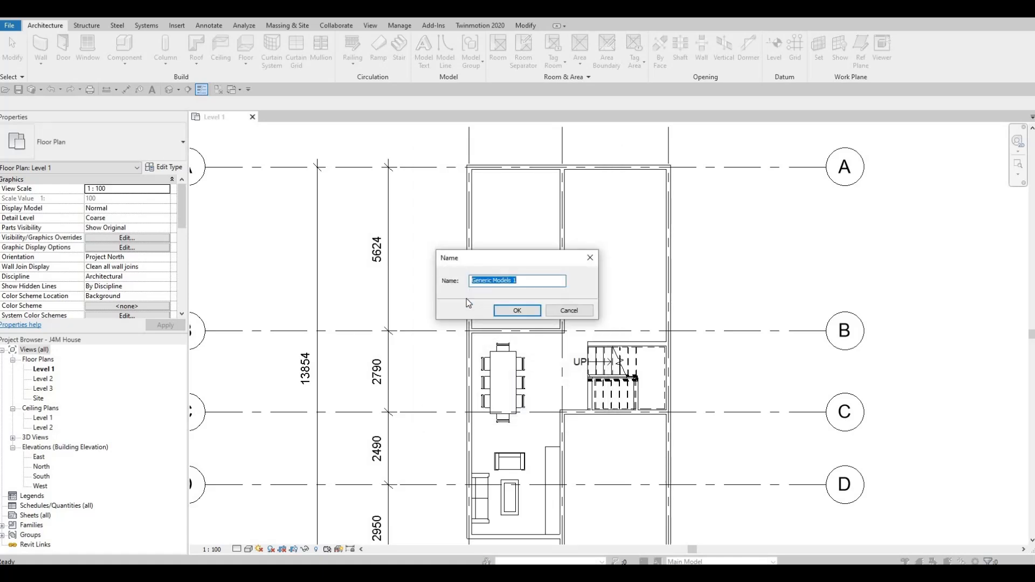
{"action": "left_click", "coordinate": [509, 312]}
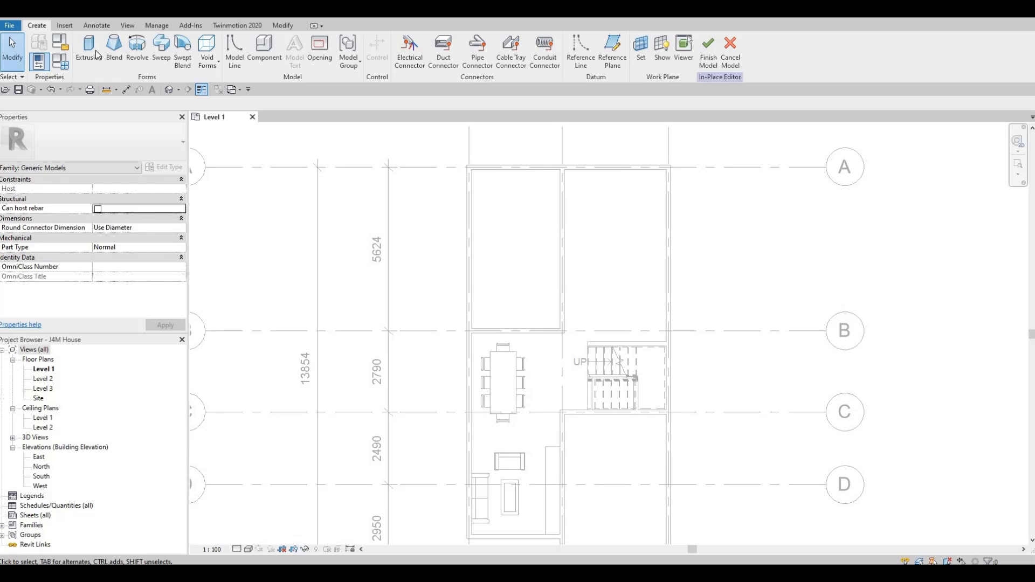
Start an extrusion and sketch a rectangle about 800 by 3700 mm from the upper-right room's inner corner along the wall at its right.
{"action": "left_click", "coordinate": [89, 48]}
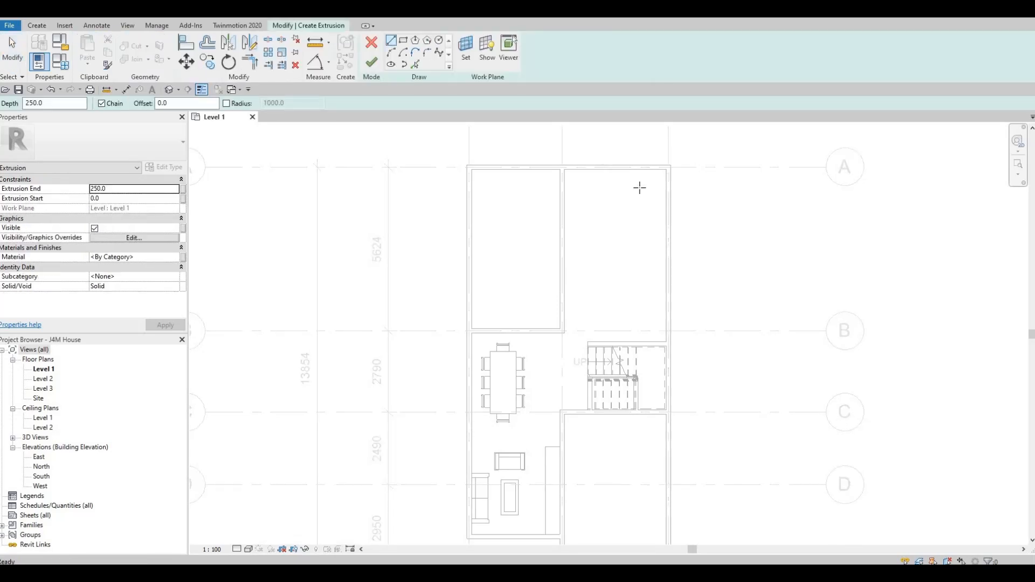
{"action": "scroll", "coordinate": [668, 173], "scroll_direction": "up", "scroll_amount": 1}
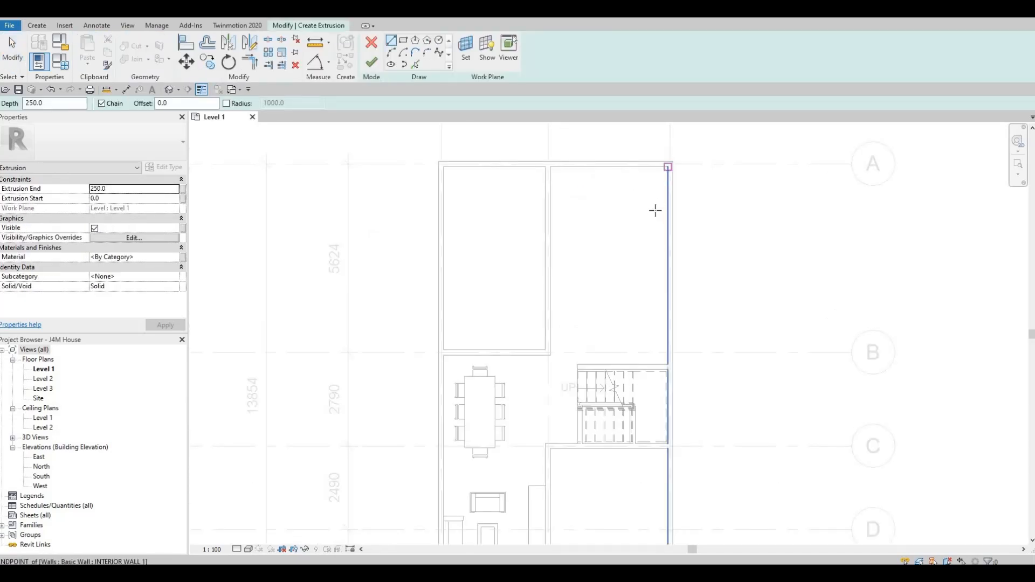
{"action": "left_click", "coordinate": [668, 167]}
{"action": "key", "text": "Escape"}
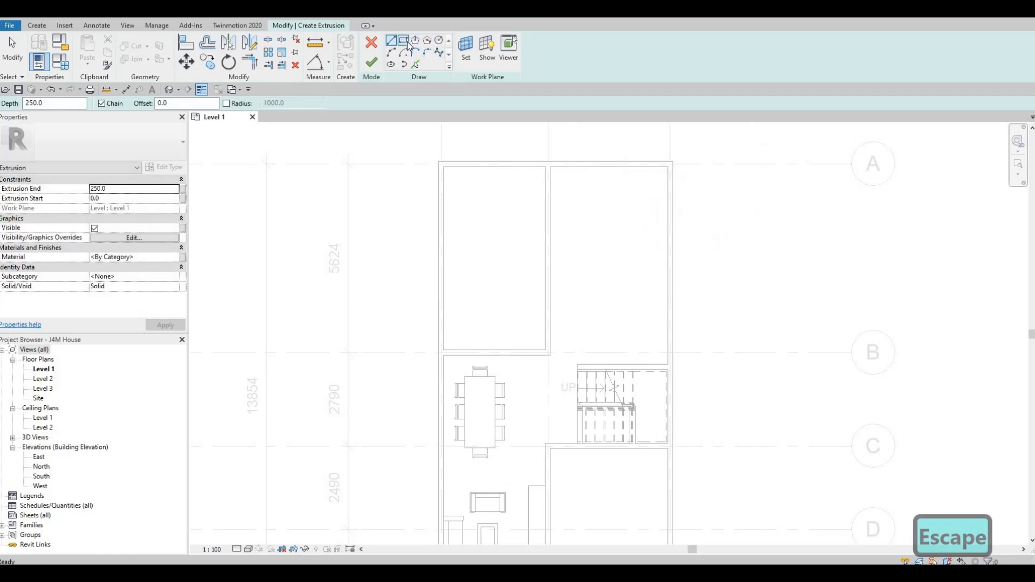
{"action": "left_click", "coordinate": [405, 41]}
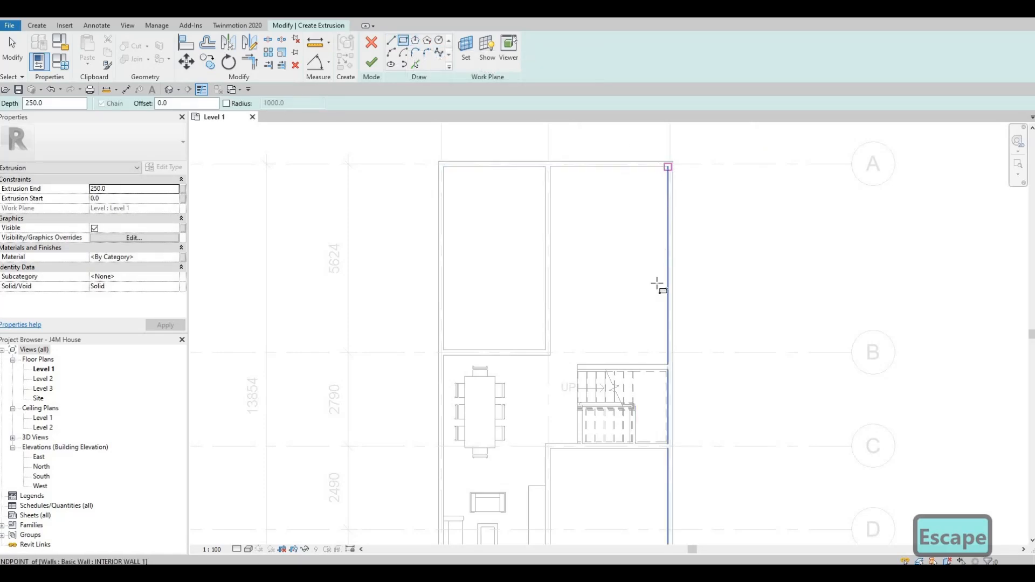
{"action": "left_click", "coordinate": [669, 168]}
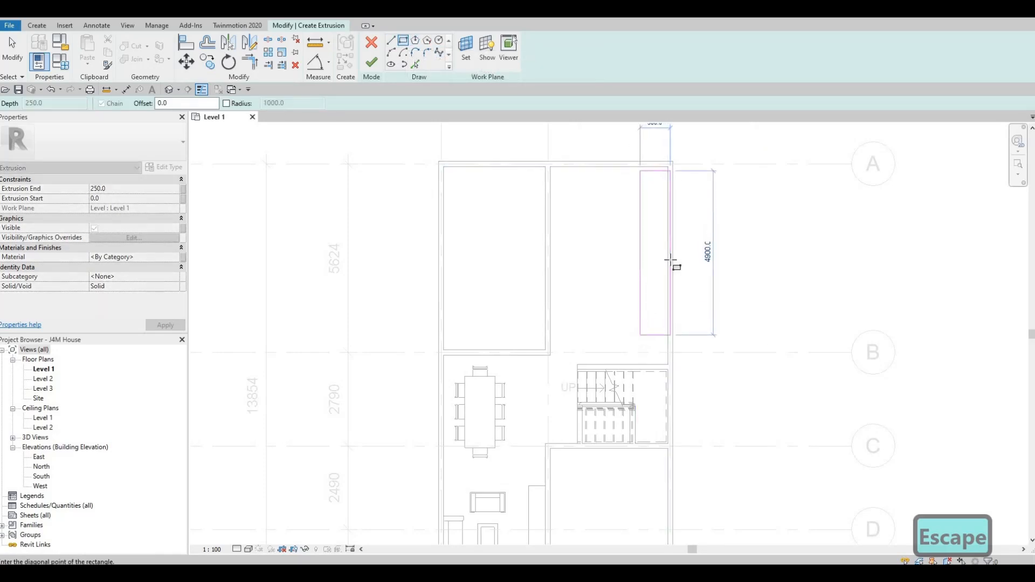
{"action": "key", "text": "Escape"}
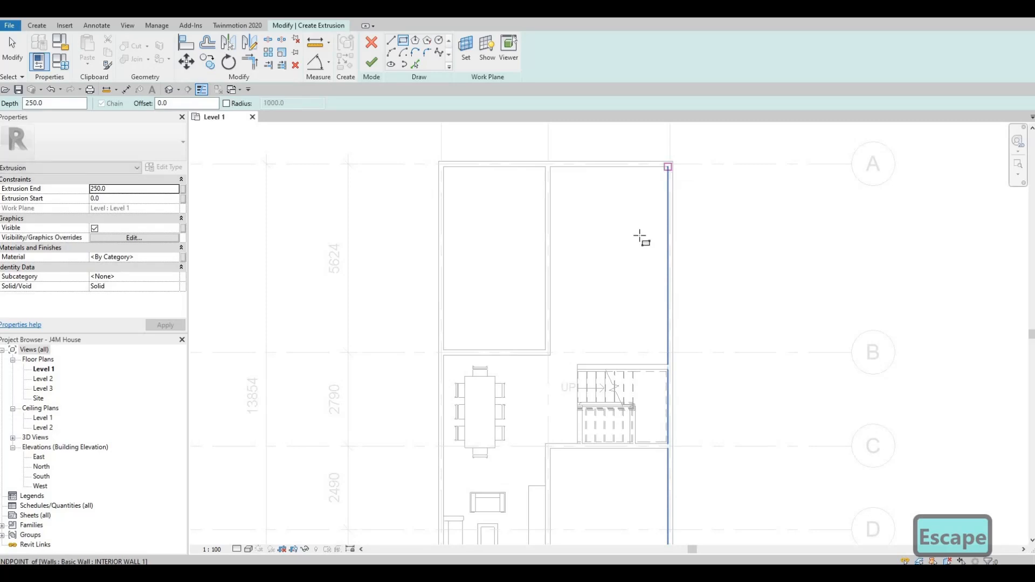
{"action": "left_click", "coordinate": [642, 283]}
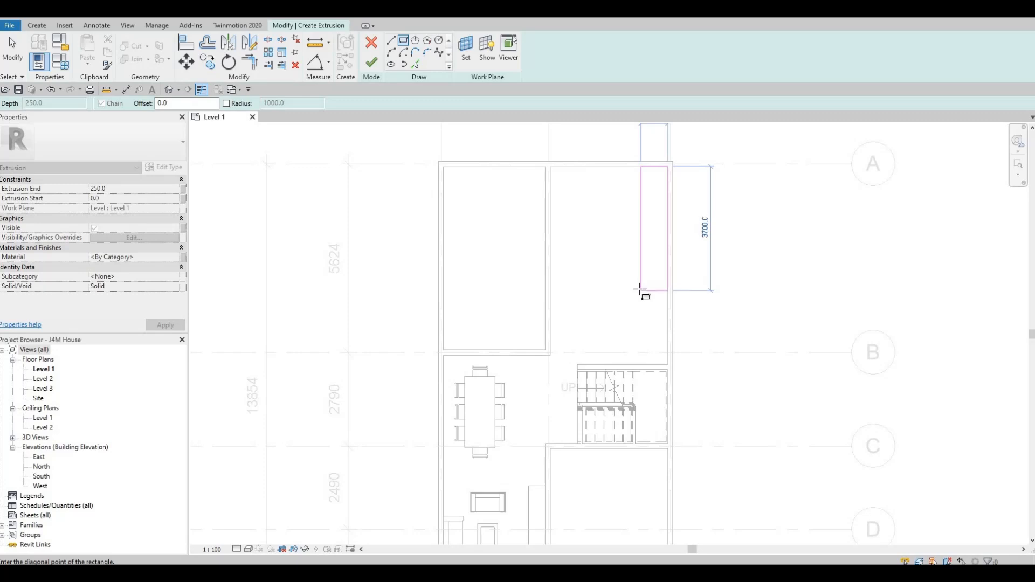
{"action": "left_click", "coordinate": [639, 290]}
{"action": "key", "text": "Escape"}
{"action": "key", "text": "Escape"}
{"action": "key", "text": "Escape"}
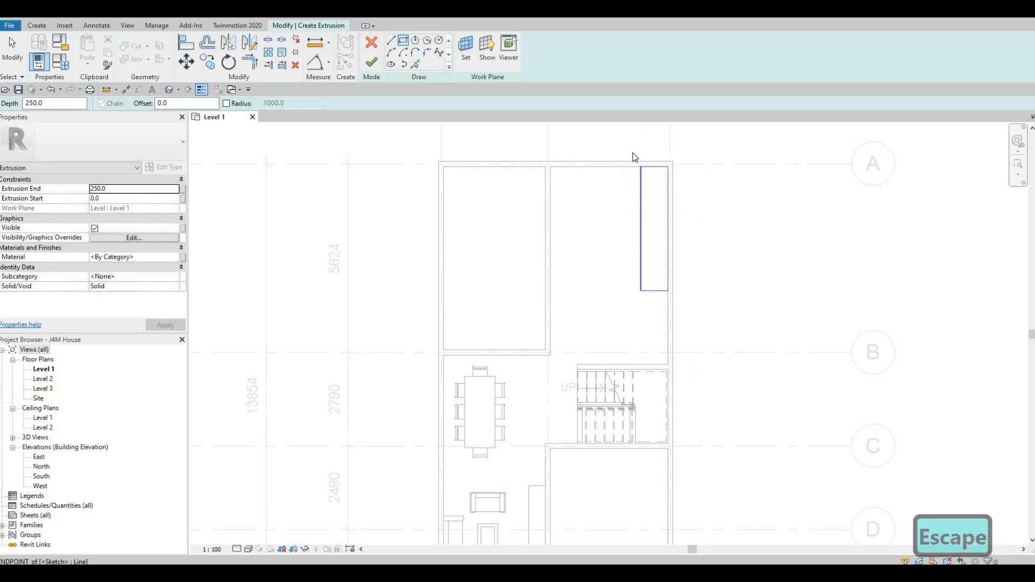
Nudge the whole rectangle sketch down along the wall, away from grid A and towards grid B.
{"action": "left_click_drag", "start_coordinate": [630, 151], "coordinate": [697, 323]}
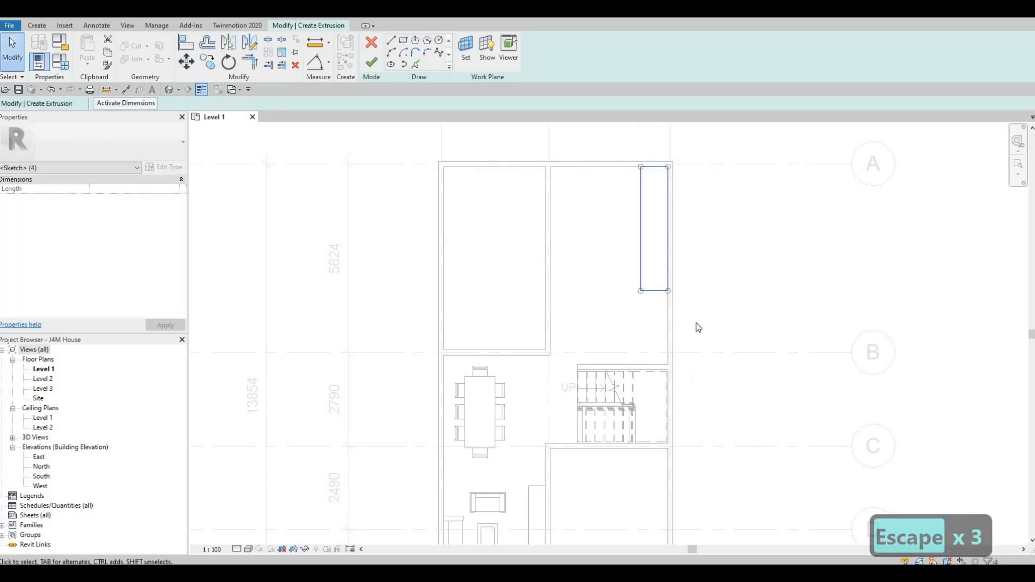
{"action": "key", "text": "Down"}
{"action": "key", "text": "Down"}
{"action": "key", "text": "Down"}
{"action": "key", "text": "Down"}
{"action": "key", "text": "Down"}
{"action": "key", "text": "Down"}
{"action": "key", "text": "Down"}
{"action": "key", "text": "Down"}
{"action": "key", "text": "Down"}
{"action": "key", "text": "Down"}
{"action": "key", "text": "Down"}
{"action": "key", "text": "Down"}
{"action": "key", "text": "Down"}
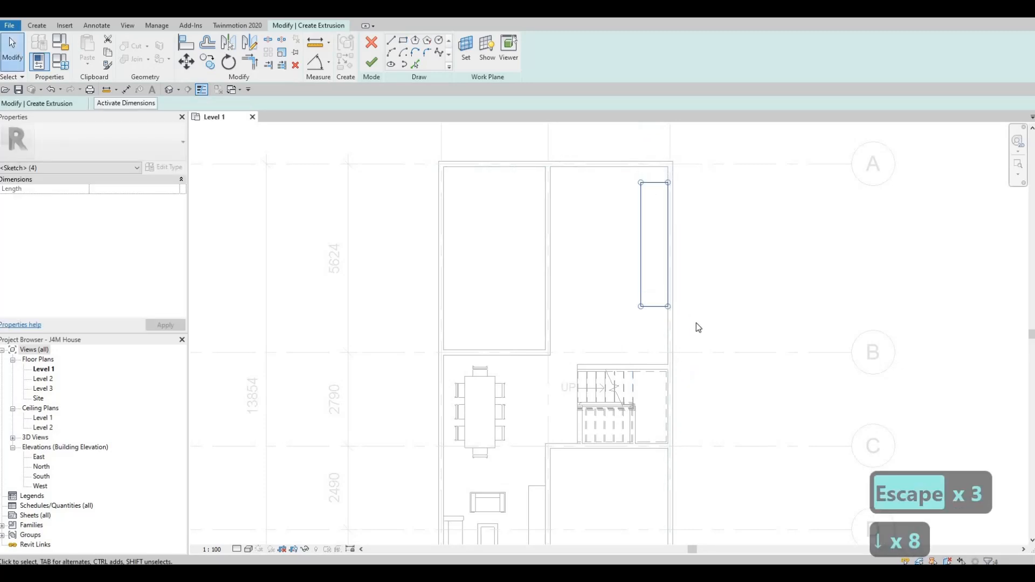
{"action": "key", "text": "Down"}
{"action": "key", "text": "Down"}
{"action": "key", "text": "Down"}
{"action": "key", "text": "Down"}
{"action": "key", "text": "Down"}
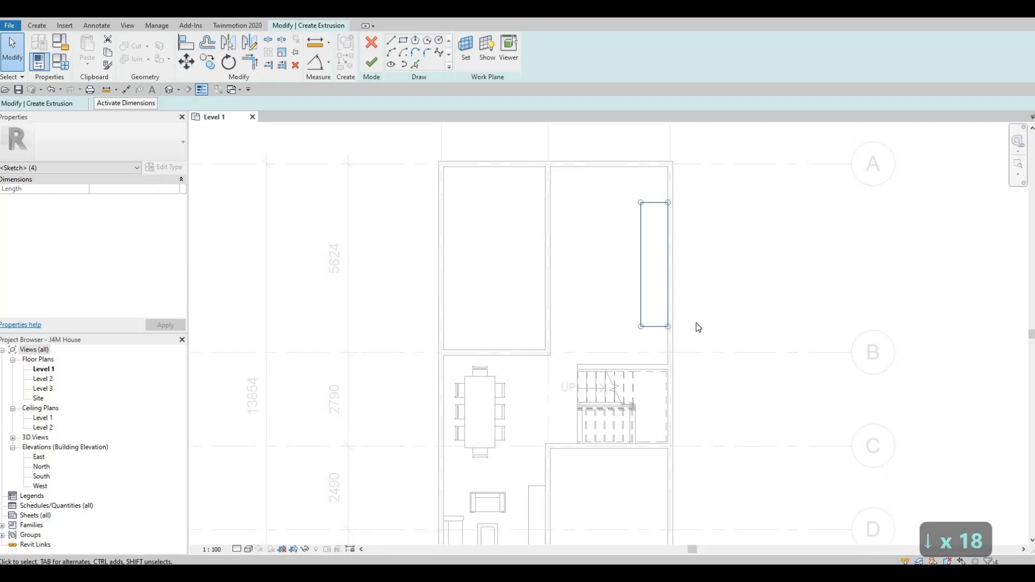
{"action": "key", "text": "Down"}
{"action": "key", "text": "Down"}
{"action": "key", "text": "Down"}
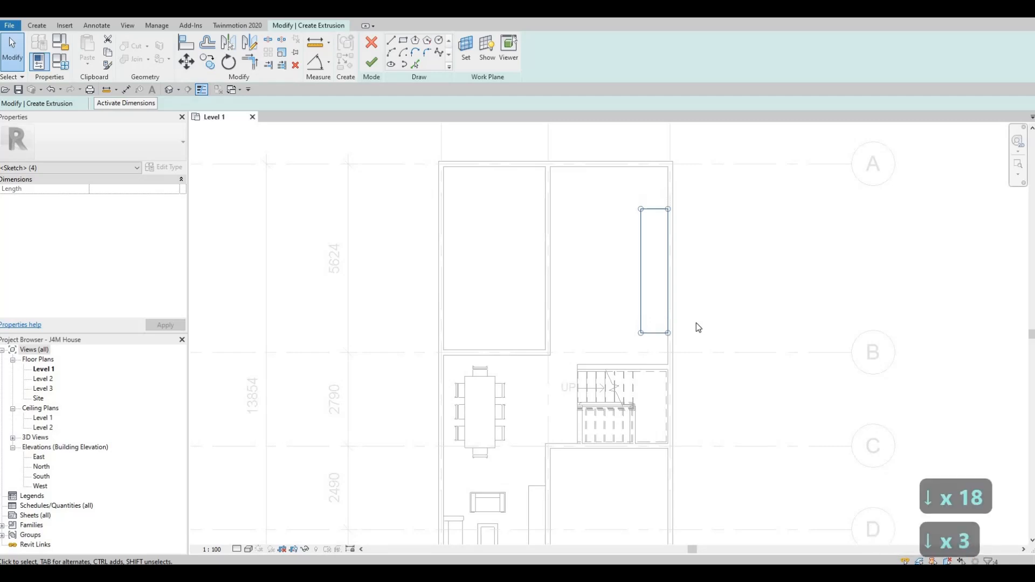
{"action": "key", "text": "Up"}
{"action": "key", "text": "Up"}
{"action": "key", "text": "Up"}
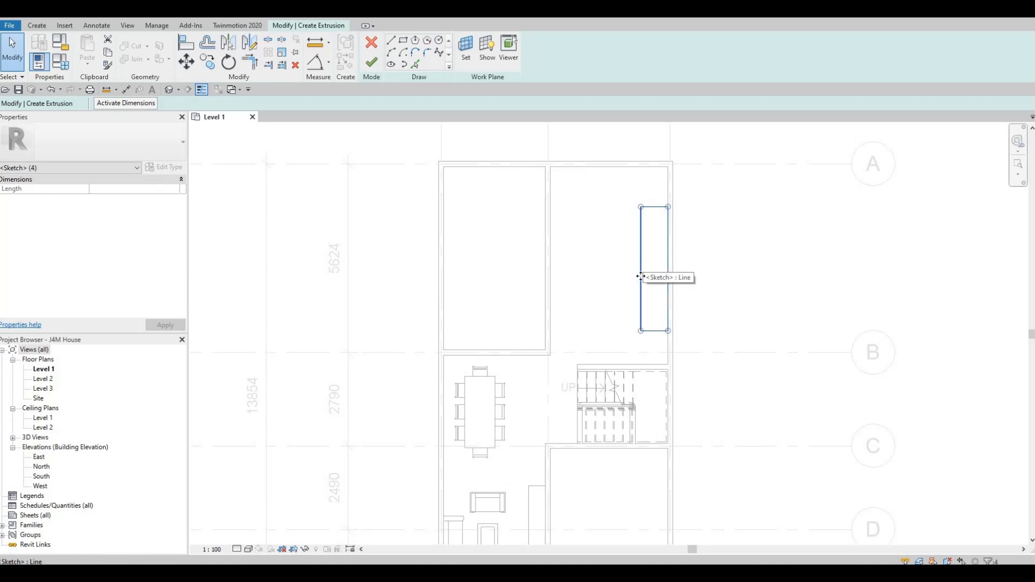
{"action": "key", "text": "Escape"}
{"action": "key", "text": "Escape"}
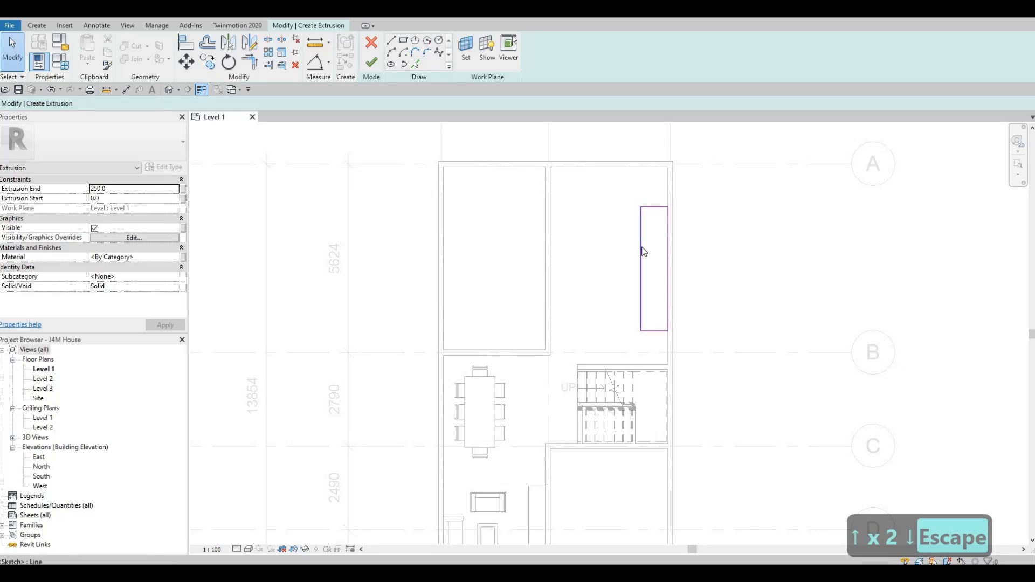
Set the rectangle's width to 650 mm from its long inner edge.
{"action": "left_click", "coordinate": [641, 251]}
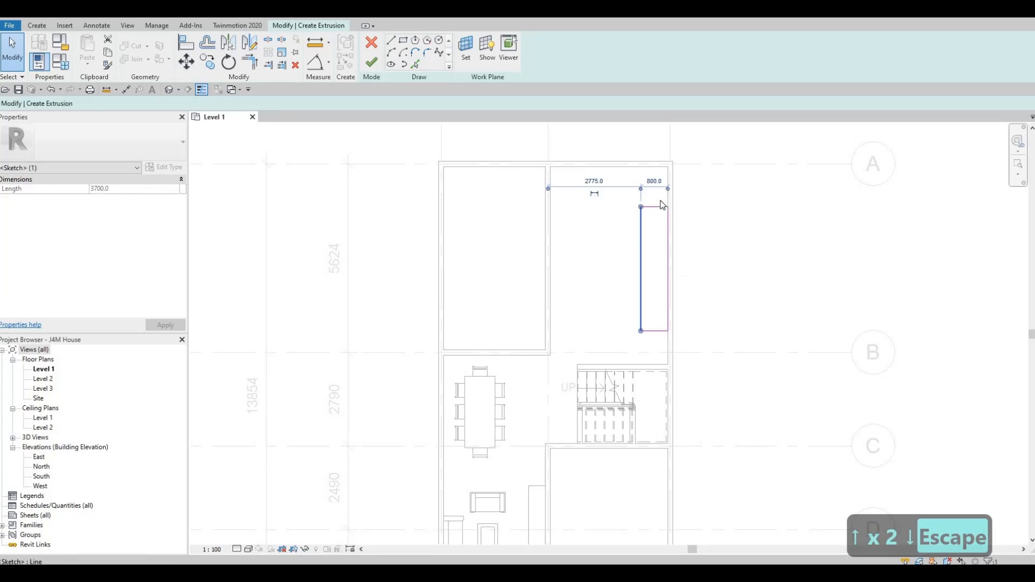
{"action": "left_click", "coordinate": [654, 182]}
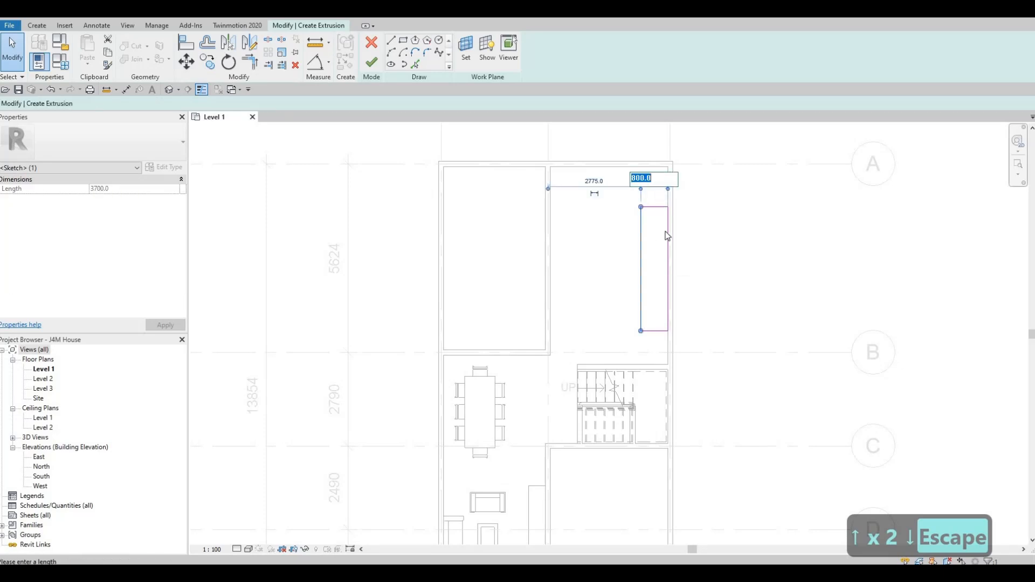
{"action": "type", "text": "65"}
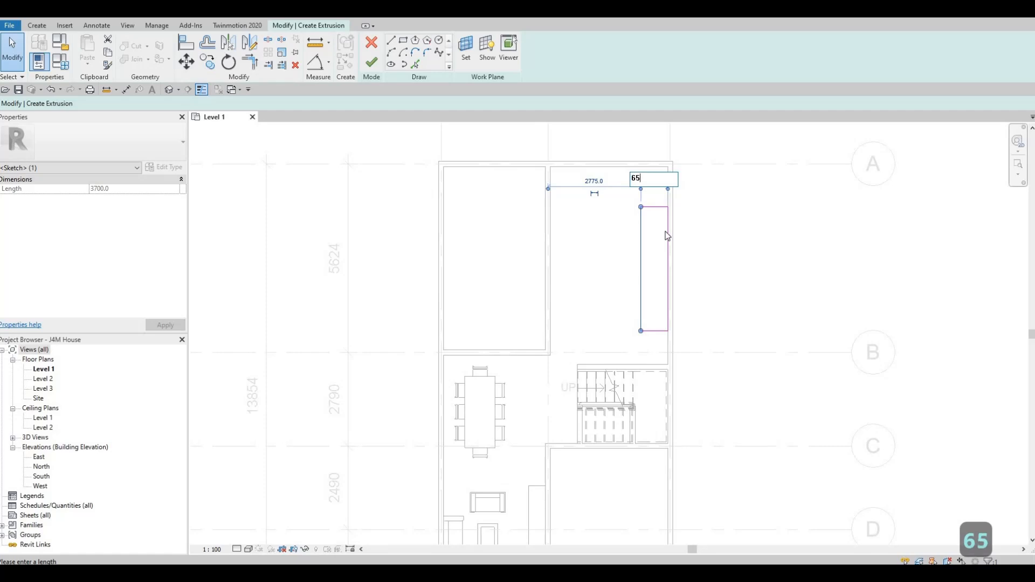
{"action": "type", "text": "0"}
{"action": "key", "text": "Return"}
Set the rectangle's width to 700 mm and clear the selection.
{"action": "scroll", "coordinate": [664, 171], "scroll_direction": "up", "scroll_amount": 2}
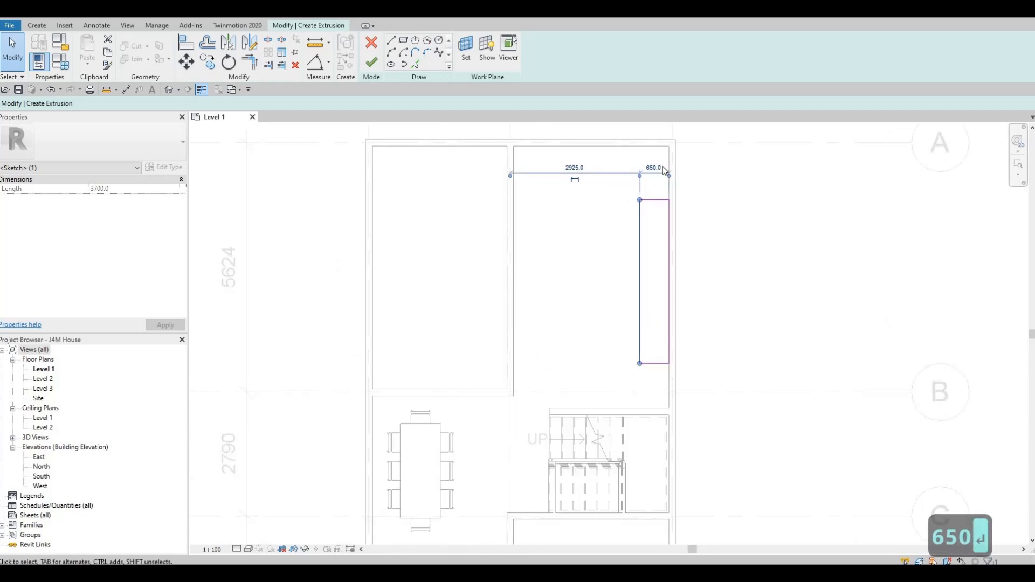
{"action": "left_click", "coordinate": [663, 170]}
{"action": "type", "text": "700"}
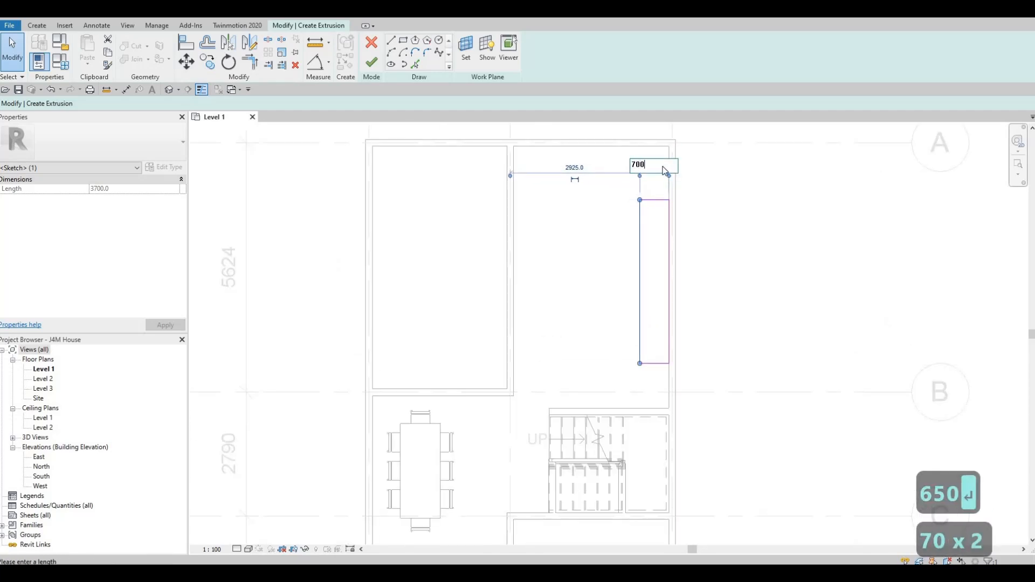
{"action": "key", "text": "Return"}
{"action": "key", "text": "Escape"}
{"action": "key", "text": "Escape"}
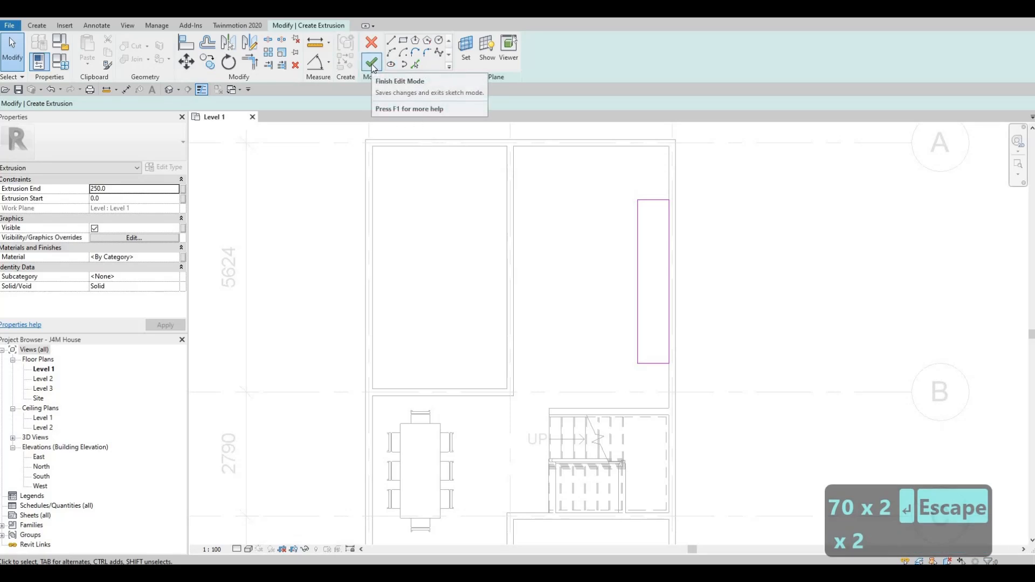
Finish the extrusion sketch and open its material assignment, looking through the project materials.
{"action": "left_click", "coordinate": [175, 260]}
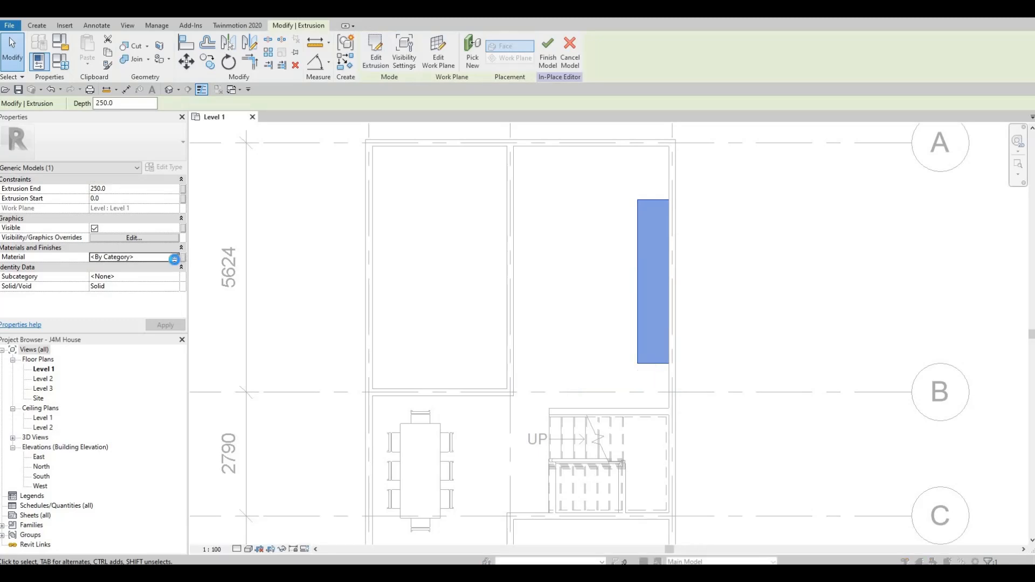
{"action": "left_click", "coordinate": [175, 258]}
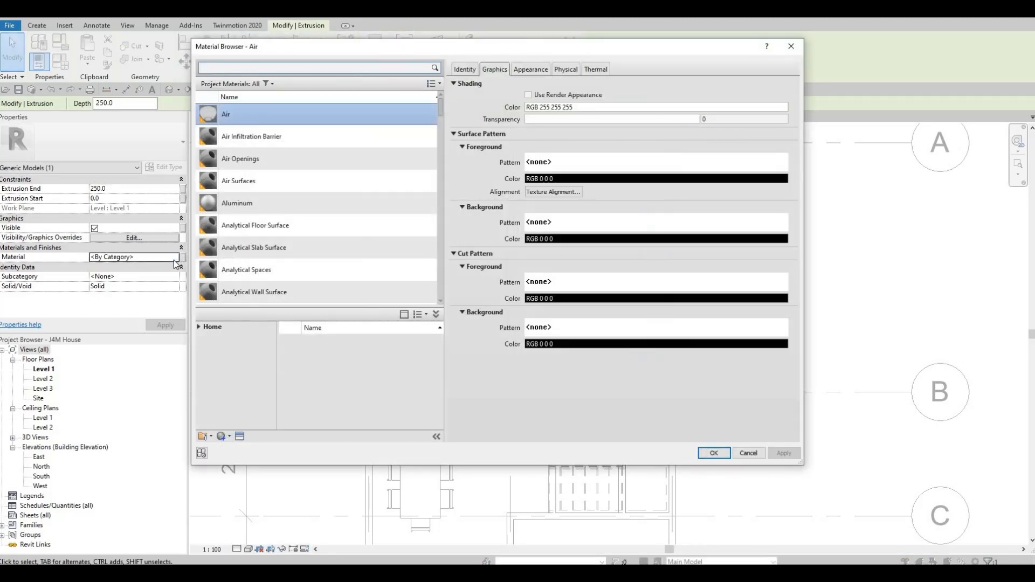
{"action": "scroll", "coordinate": [284, 209], "scroll_direction": "down", "scroll_amount": 3}
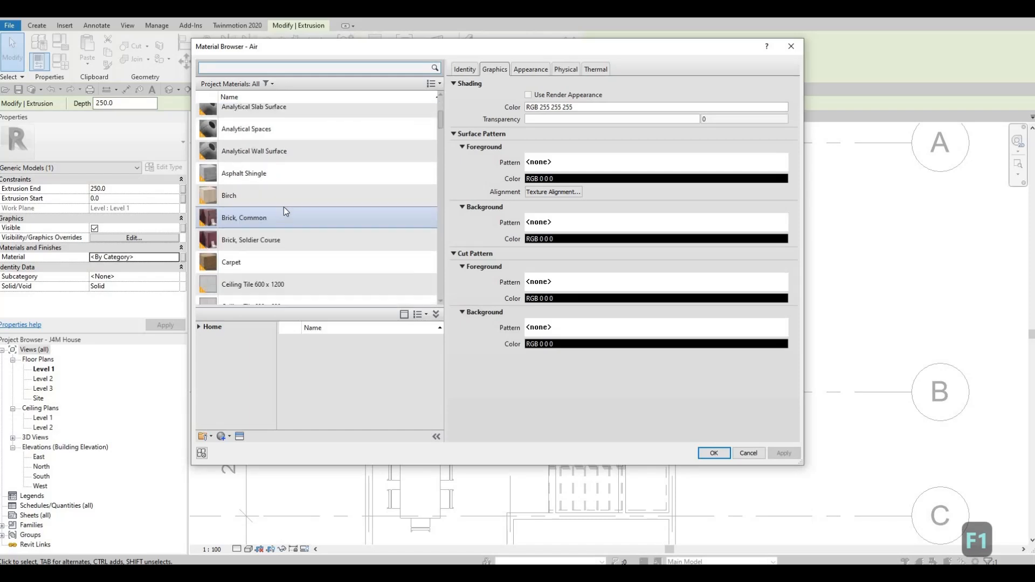
{"action": "scroll", "coordinate": [283, 208], "scroll_direction": "down", "scroll_amount": 2}
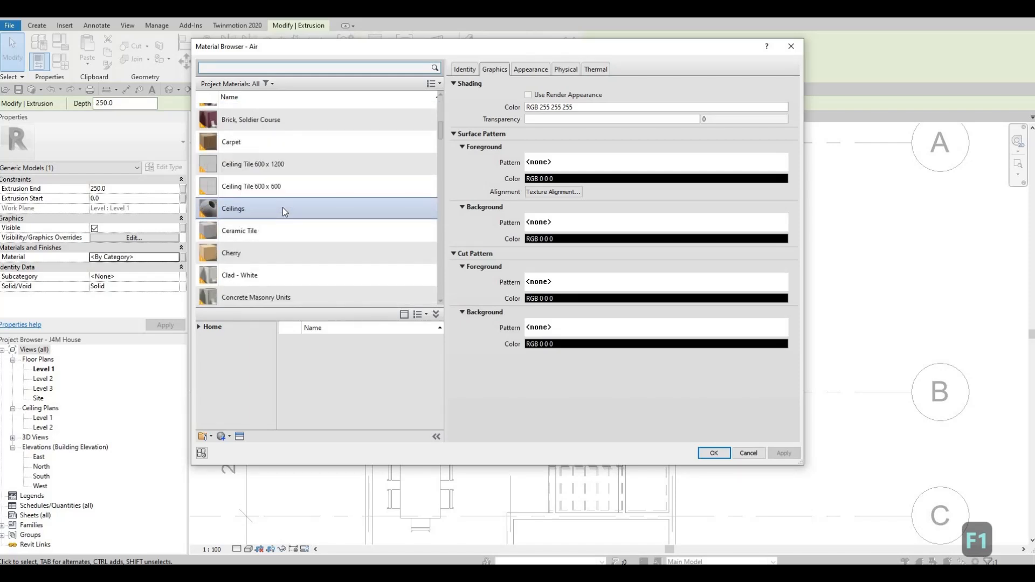
{"action": "scroll", "coordinate": [221, 241], "scroll_direction": "down", "scroll_amount": 2}
{"action": "scroll", "coordinate": [220, 248], "scroll_direction": "down", "scroll_amount": 3}
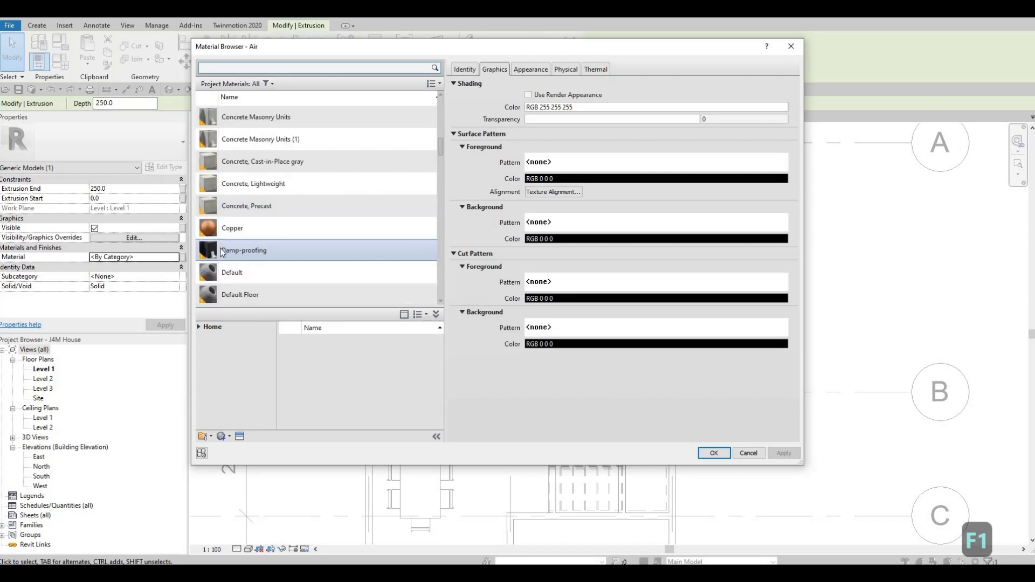
{"action": "scroll", "coordinate": [222, 263], "scroll_direction": "down", "scroll_amount": 10}
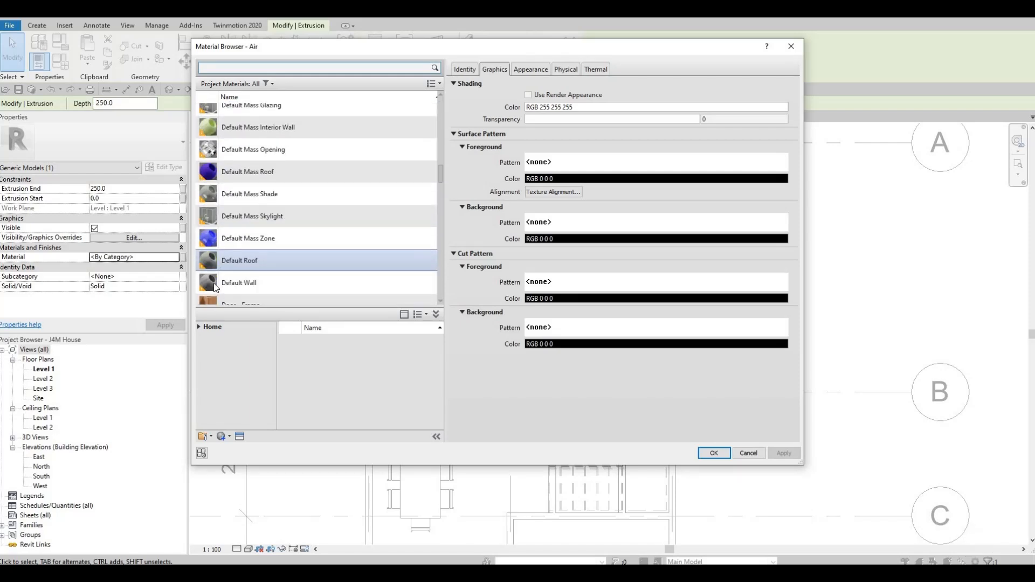
Assign the Ash material from the Wood category of the AEC Materials library to the extrusion.
{"action": "left_click", "coordinate": [204, 330]}
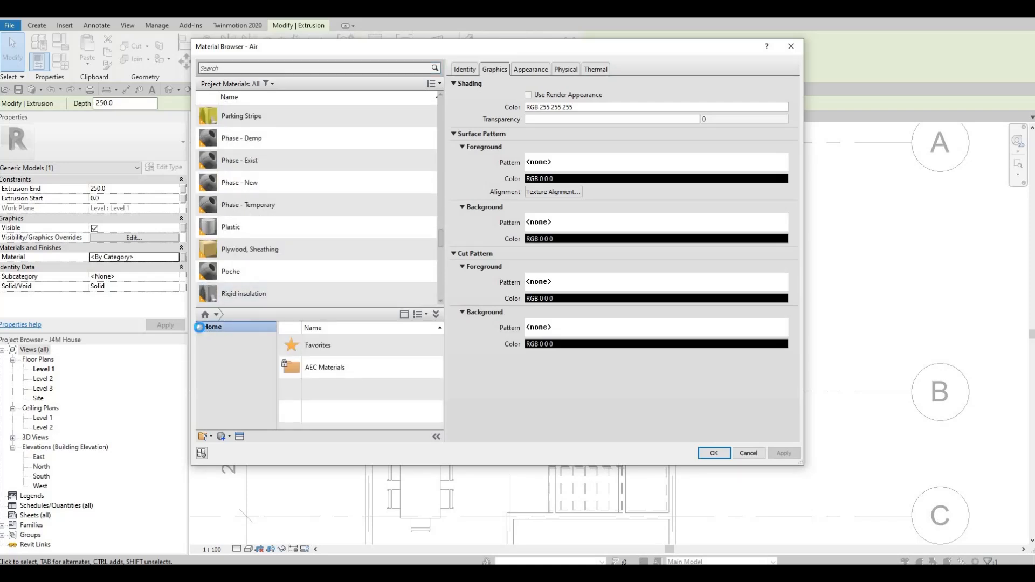
{"action": "left_click", "coordinate": [198, 326]}
{"action": "left_click", "coordinate": [204, 347]}
{"action": "scroll", "coordinate": [236, 410], "scroll_direction": "down", "scroll_amount": 5}
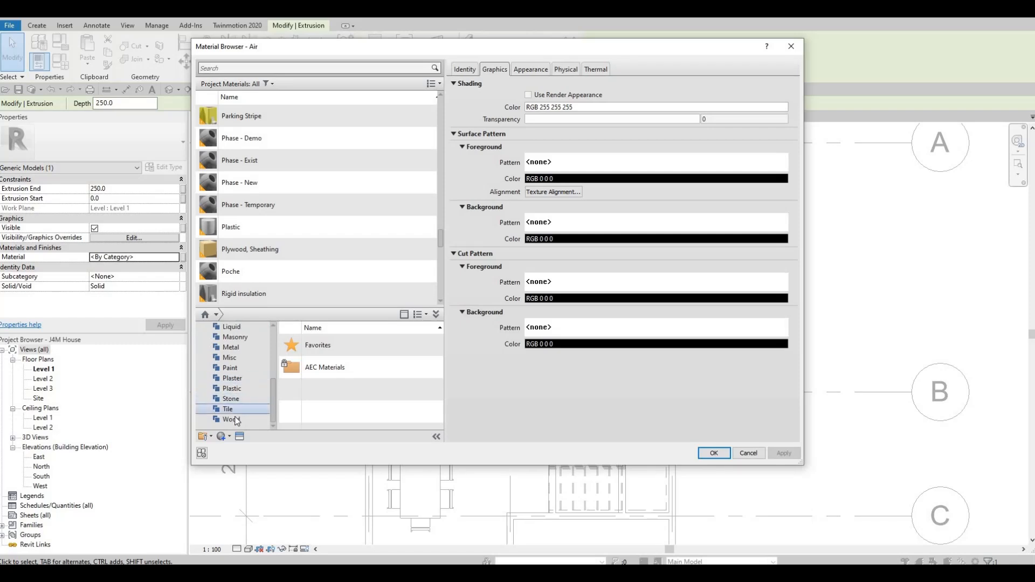
{"action": "left_click", "coordinate": [232, 420]}
{"action": "left_click", "coordinate": [412, 342]}
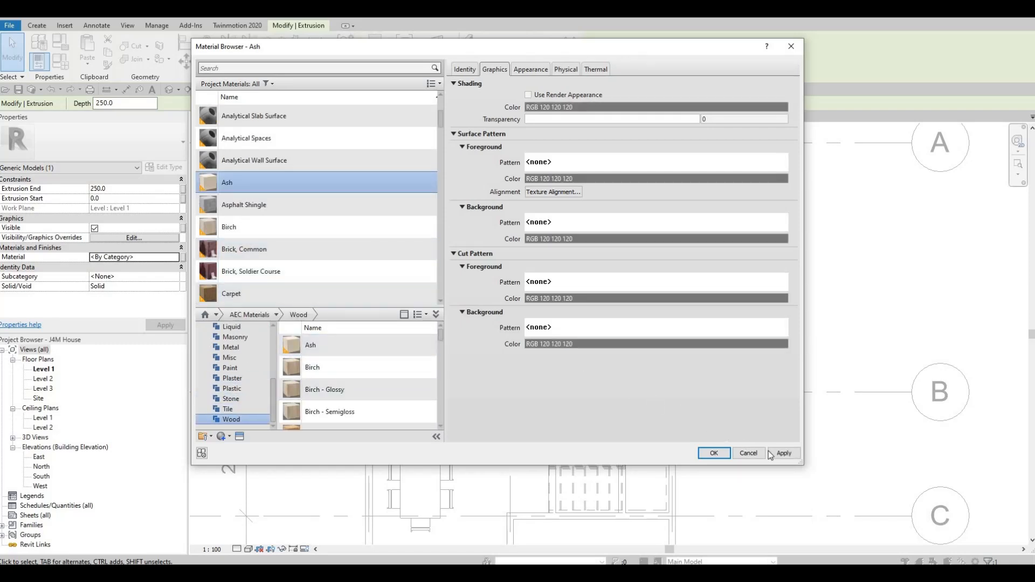
{"action": "left_click", "coordinate": [729, 454]}
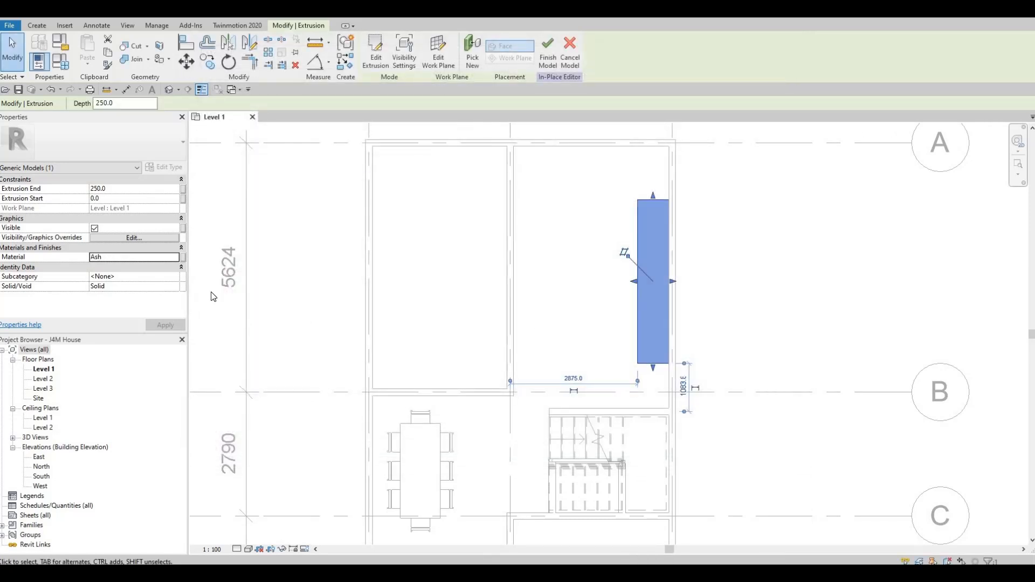
Set the extrusion end to 900 mm and finish the in-place model.
{"action": "left_click", "coordinate": [128, 188]}
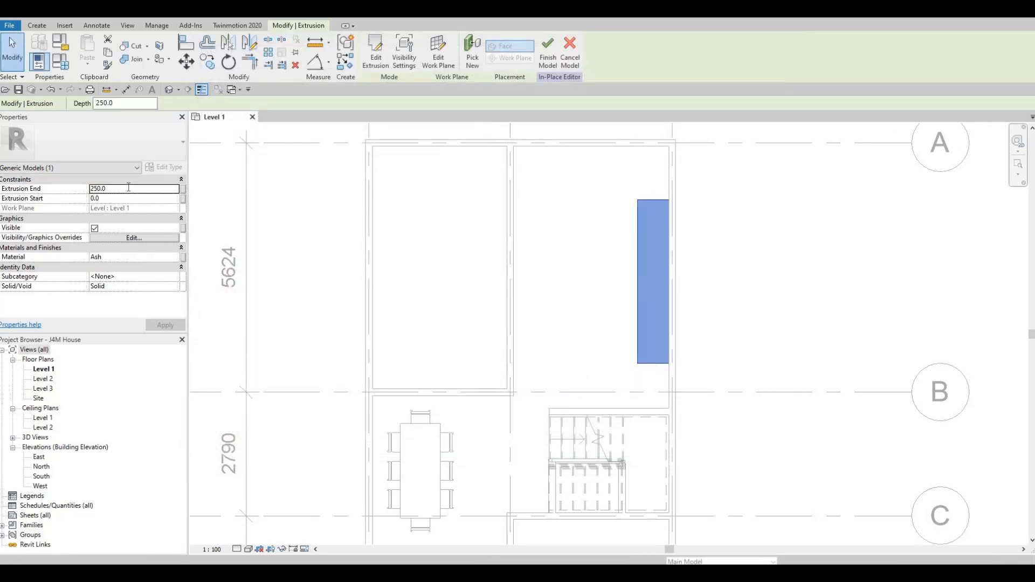
{"action": "type", "text": "900"}
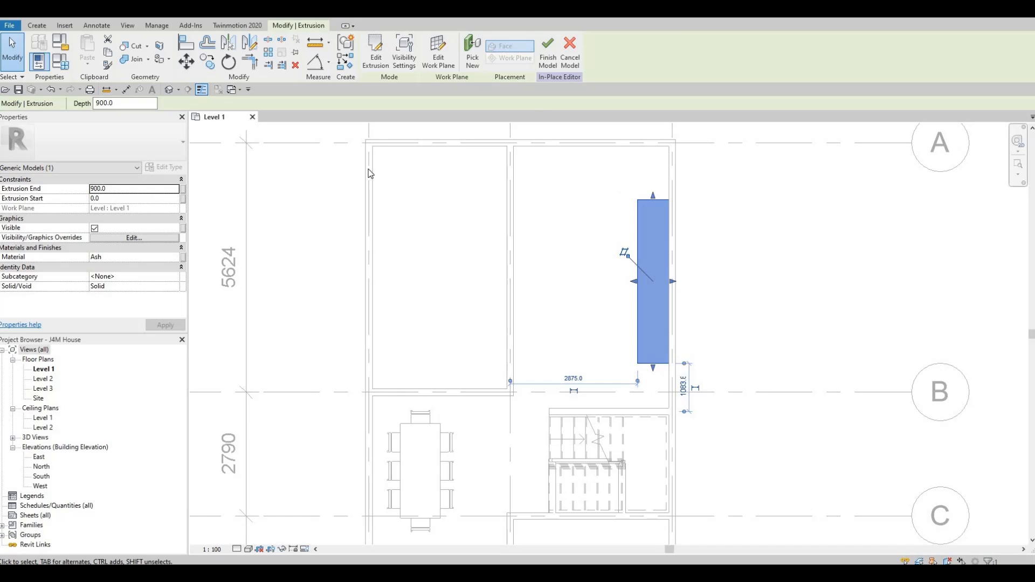
{"action": "left_click", "coordinate": [547, 56]}
{"action": "key", "text": "Escape"}
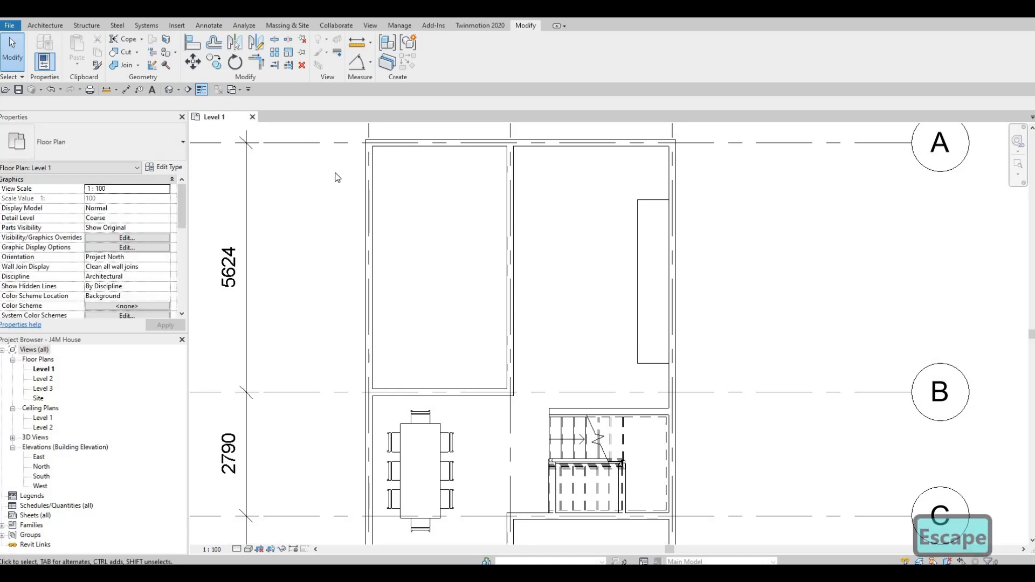
{"action": "key", "text": "Escape"}
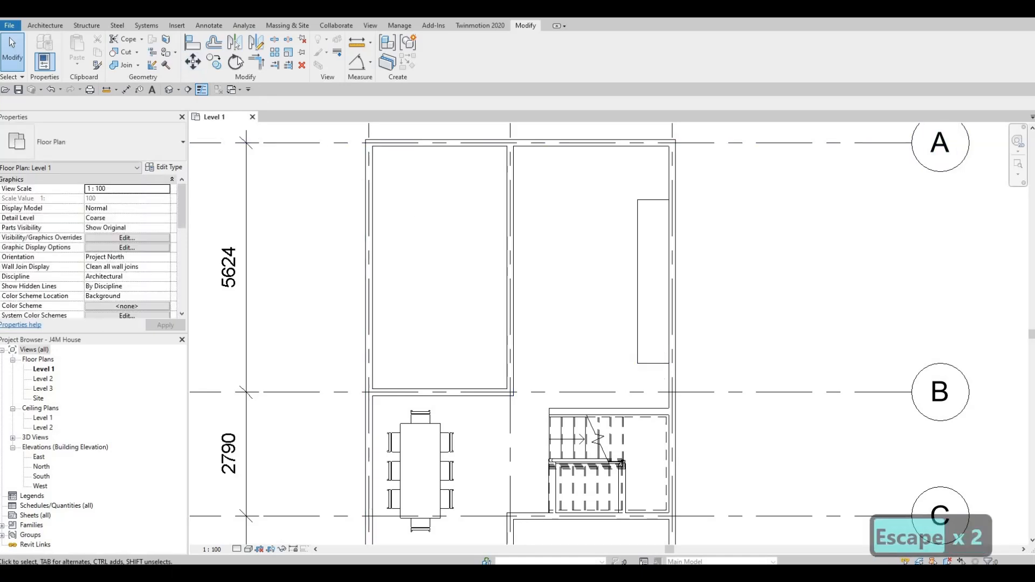
Load the M_Refrigerator-French_Door-with_Ice_and_Water_Dispenser family from the Specialty Equipment > Domestic > Mid-Range library folder.
{"action": "left_click", "coordinate": [178, 26]}
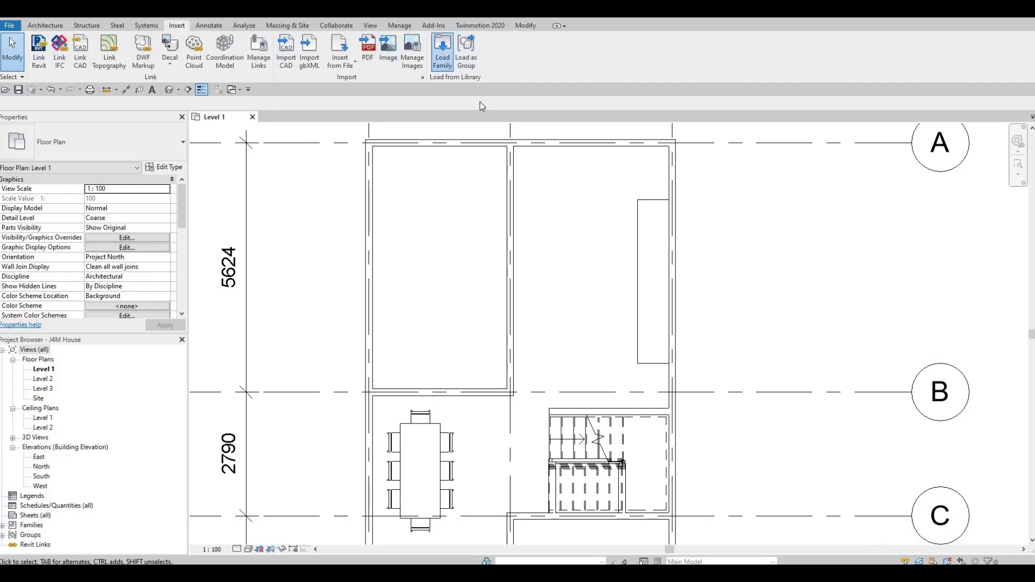
{"action": "left_click", "coordinate": [443, 58]}
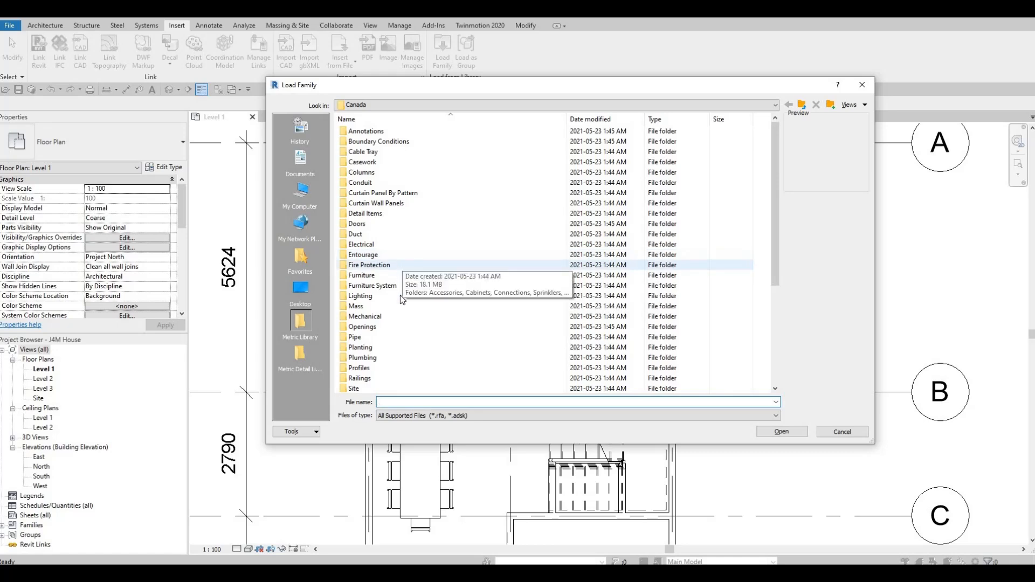
{"action": "scroll", "coordinate": [399, 296], "scroll_direction": "down", "scroll_amount": 1}
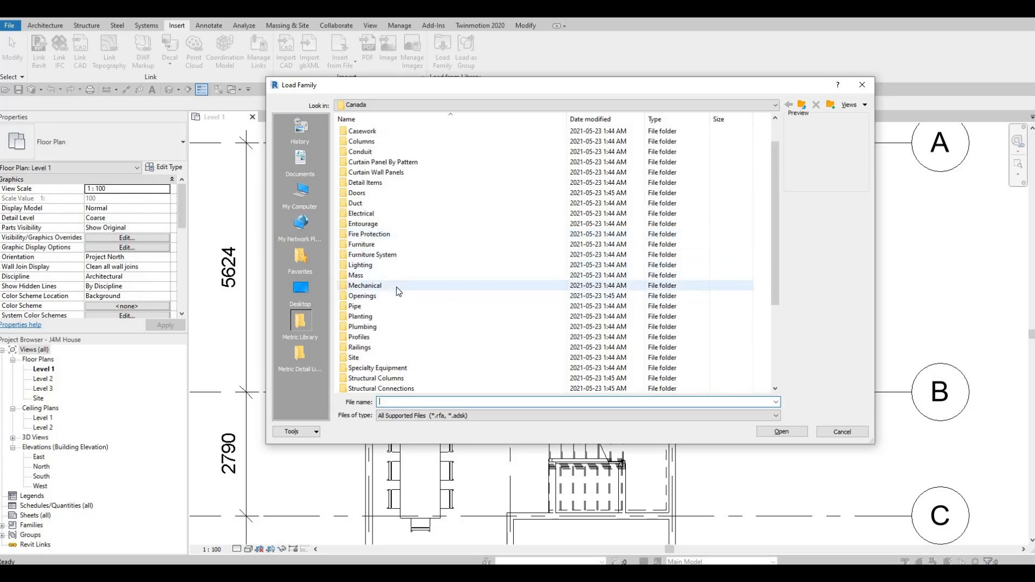
{"action": "scroll", "coordinate": [395, 335], "scroll_direction": "down", "scroll_amount": 1}
{"action": "double_click", "coordinate": [402, 337]}
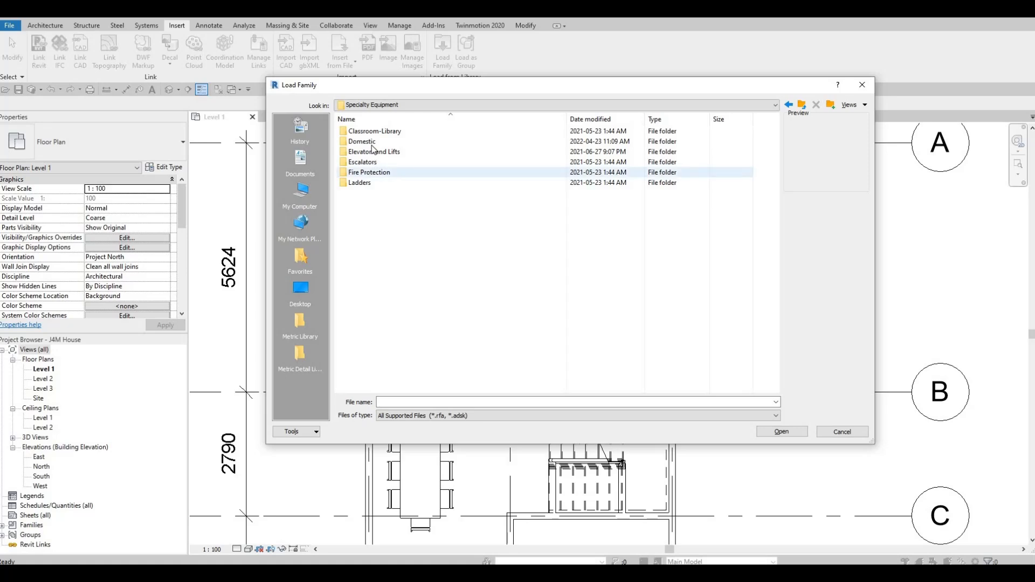
{"action": "left_click", "coordinate": [373, 143]}
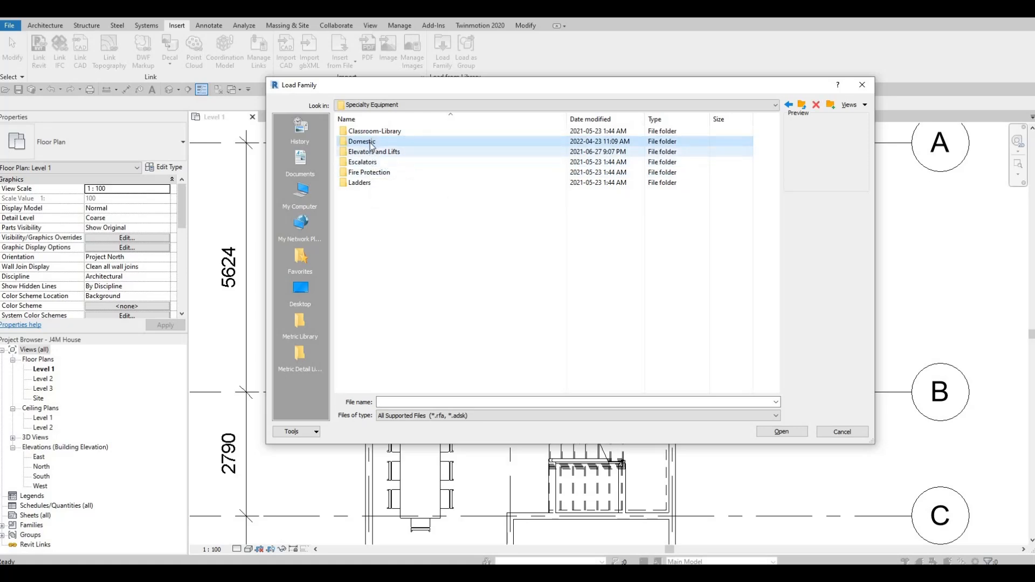
{"action": "double_click", "coordinate": [372, 144]}
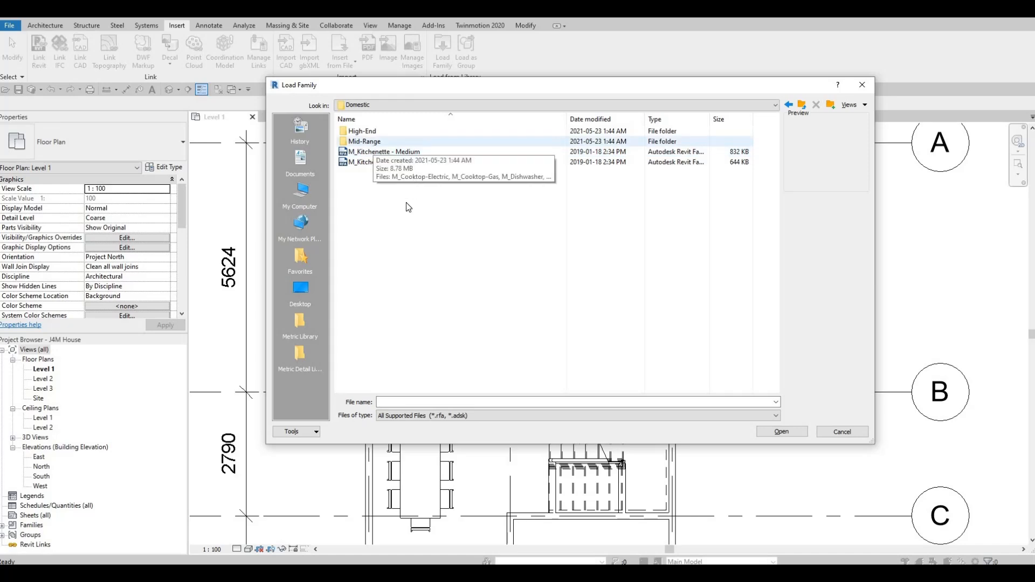
{"action": "double_click", "coordinate": [373, 142]}
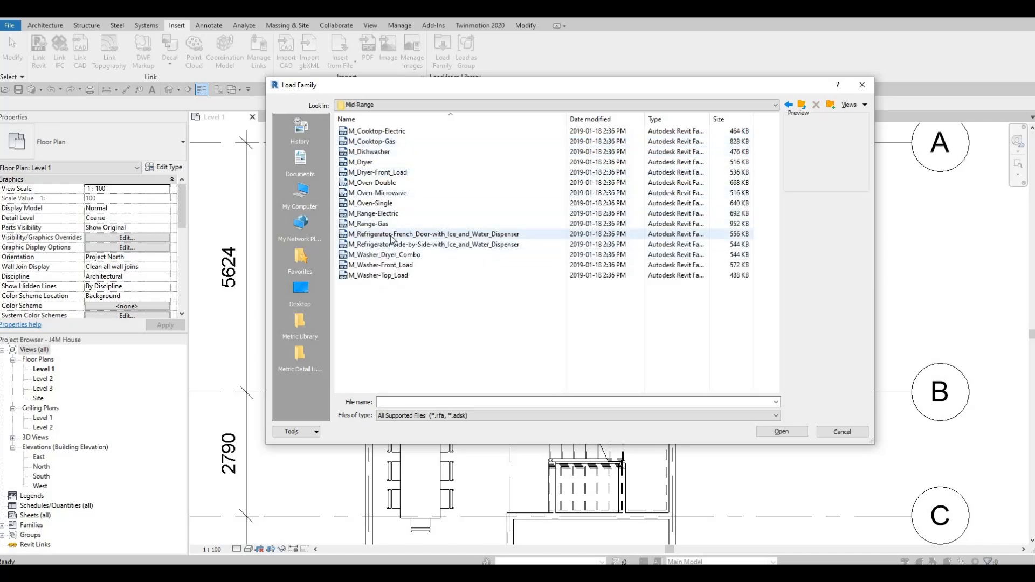
{"action": "left_click", "coordinate": [393, 235]}
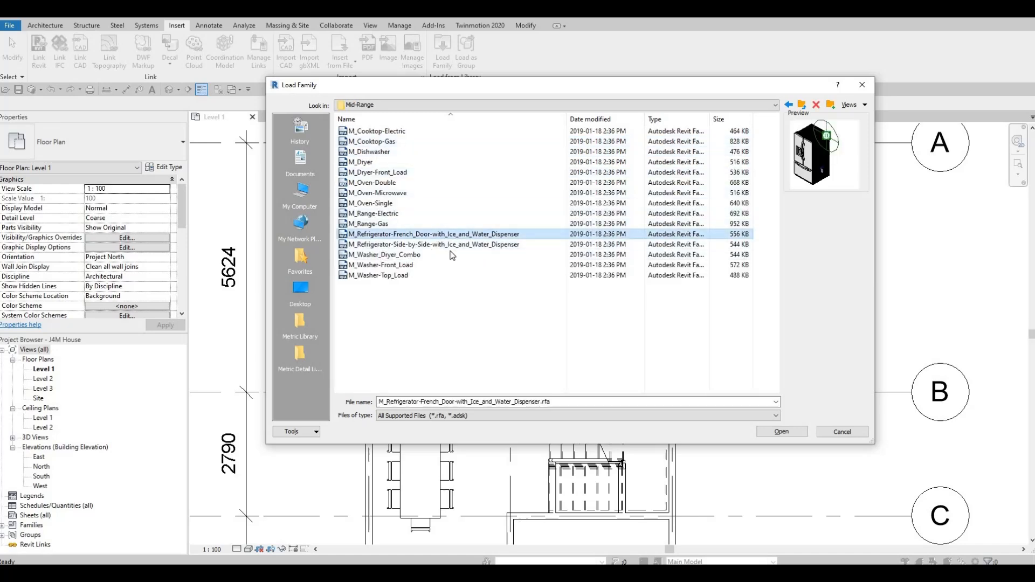
{"action": "left_click", "coordinate": [782, 431]}
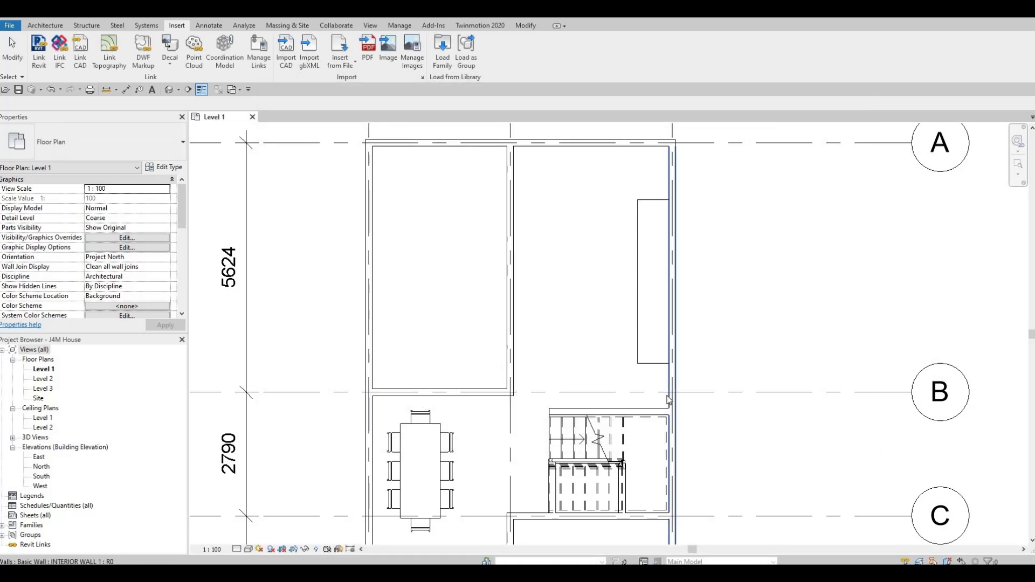
Place the 900mm refrigerator between the counter and the stair wall, rotated so its doors face into the room.
{"action": "key", "text": "c"}
{"action": "key", "text": "m"}
{"action": "scroll", "coordinate": [659, 357], "scroll_direction": "up", "scroll_amount": 2}
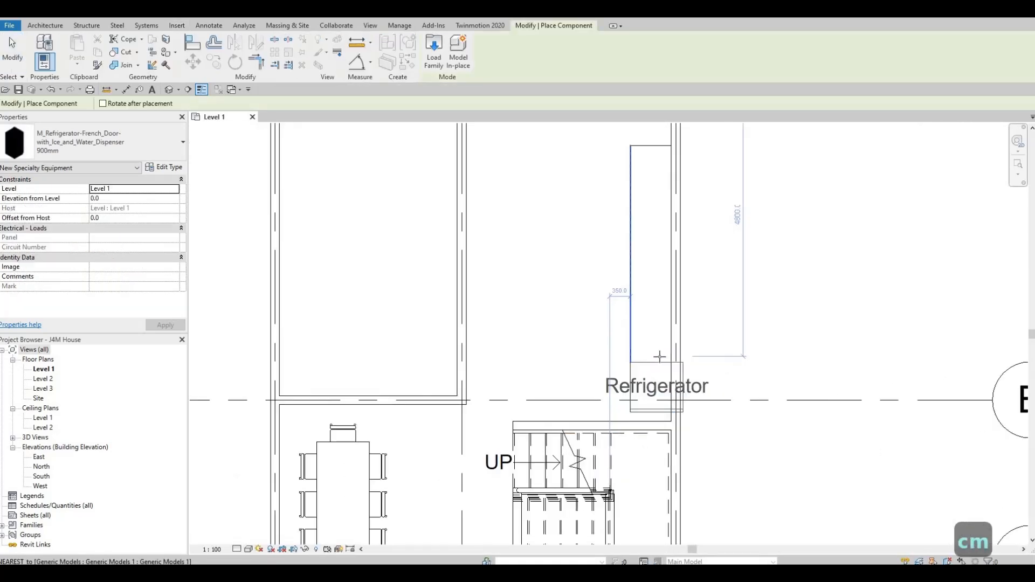
{"action": "key", "text": "space"}
{"action": "key", "text": "space"}
{"action": "key", "text": "space"}
{"action": "scroll", "coordinate": [682, 400], "scroll_direction": "up", "scroll_amount": 2}
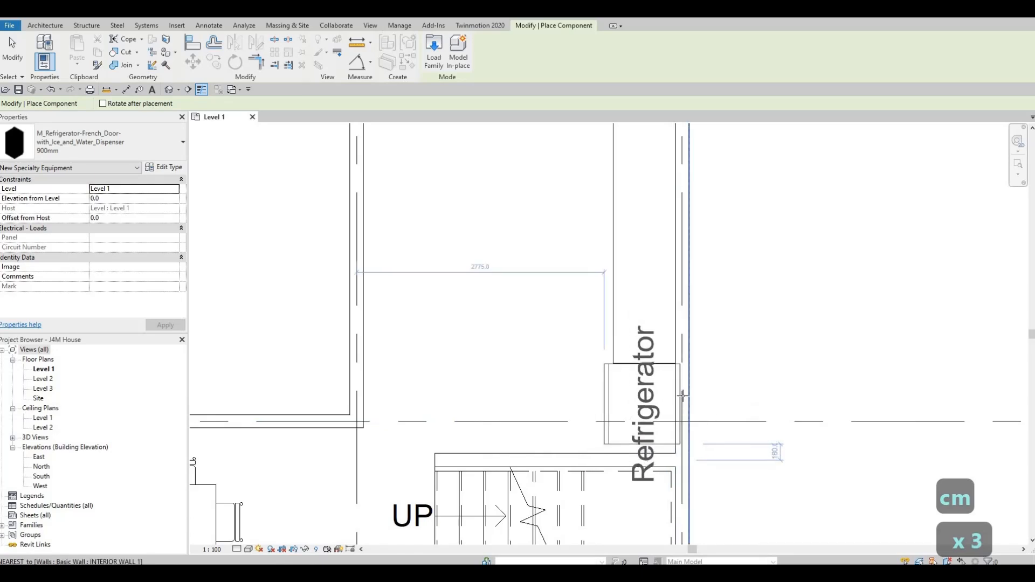
{"action": "left_click", "coordinate": [629, 409]}
{"action": "key", "text": "Escape"}
{"action": "key", "text": "Escape"}
{"action": "key", "text": "Escape"}
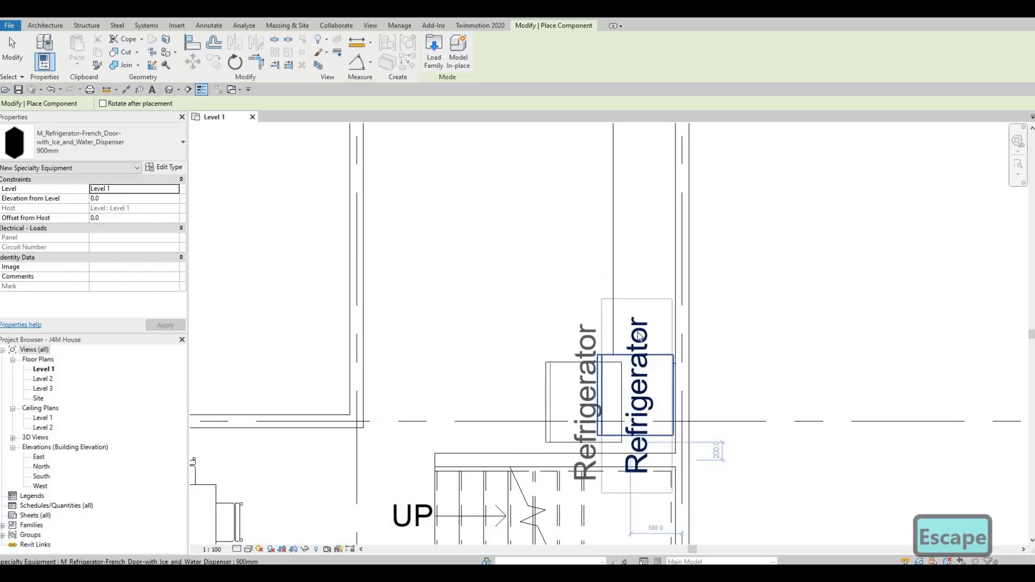
Pull the counter's end back clear of the refrigerator and align the refrigerator's back with the inner wall face.
{"action": "left_click", "coordinate": [650, 372]}
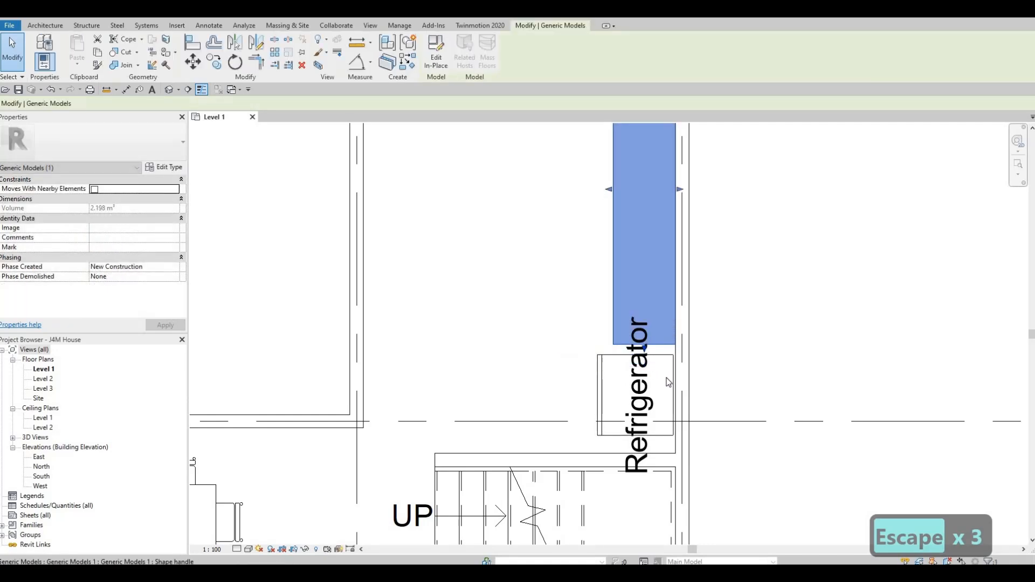
{"action": "key", "text": "Escape"}
{"action": "key", "text": "a"}
{"action": "key", "text": "l"}
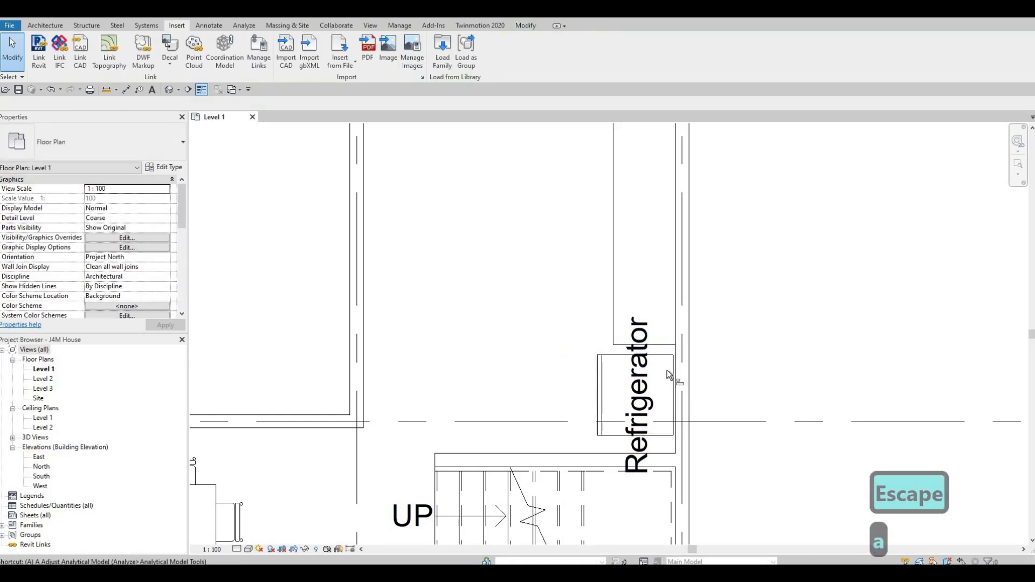
{"action": "scroll", "coordinate": [685, 365], "scroll_direction": "up", "scroll_amount": 2}
{"action": "left_click", "coordinate": [683, 369]}
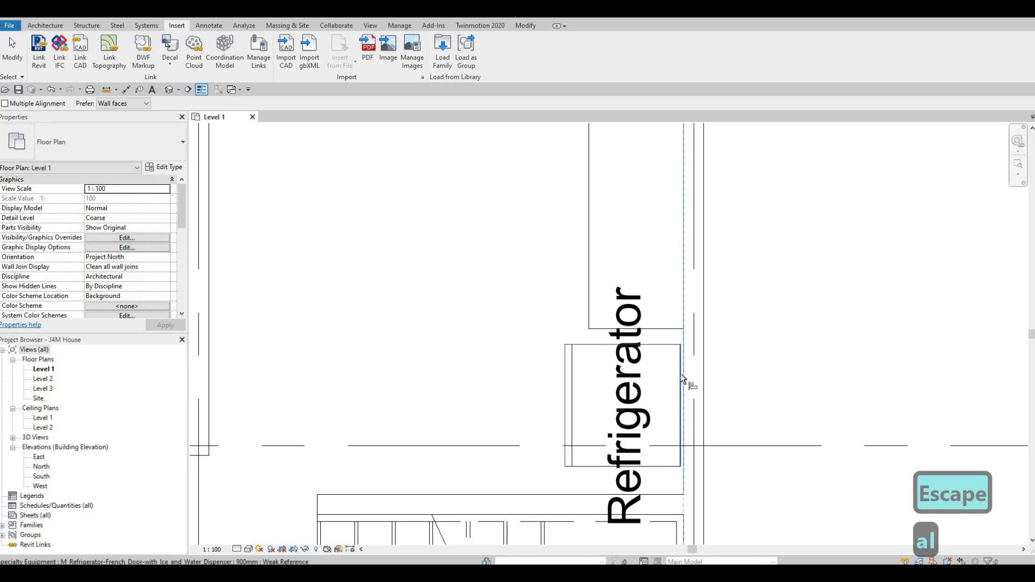
{"action": "left_click", "coordinate": [678, 377]}
{"action": "key", "text": "Escape"}
{"action": "key", "text": "Escape"}
{"action": "scroll", "coordinate": [681, 356], "scroll_direction": "down", "scroll_amount": 1}
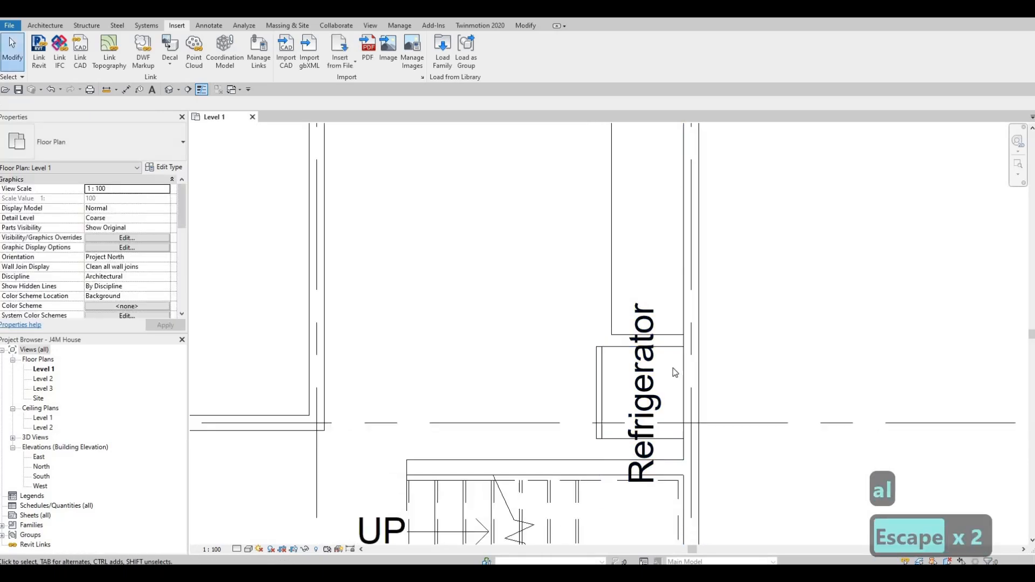
{"action": "key", "text": "Escape"}
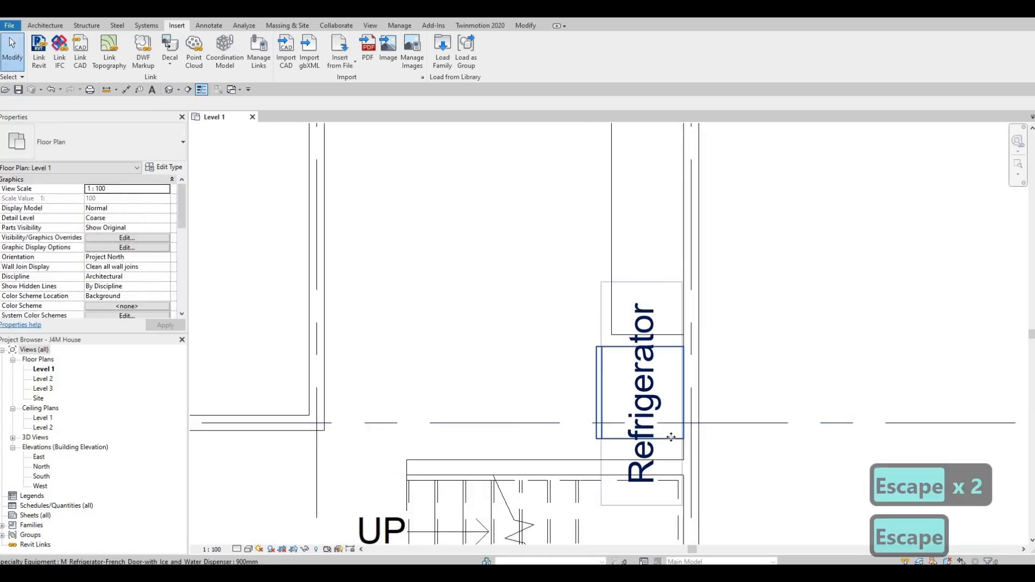
Nudge the refrigerator two increments along the wall towards the stairs and clear the selection.
{"action": "left_click", "coordinate": [671, 438]}
{"action": "key", "text": "Down"}
{"action": "key", "text": "Down"}
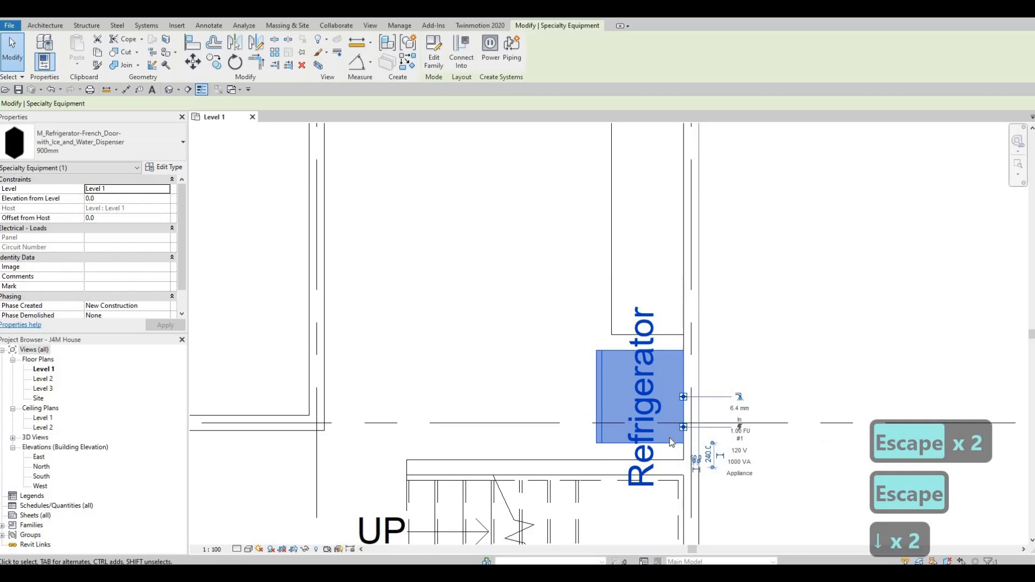
{"action": "key", "text": "Escape"}
{"action": "key", "text": "Escape"}
Turn off Show Label in the refrigerator's type properties and clear the selection.
{"action": "left_click", "coordinate": [636, 438]}
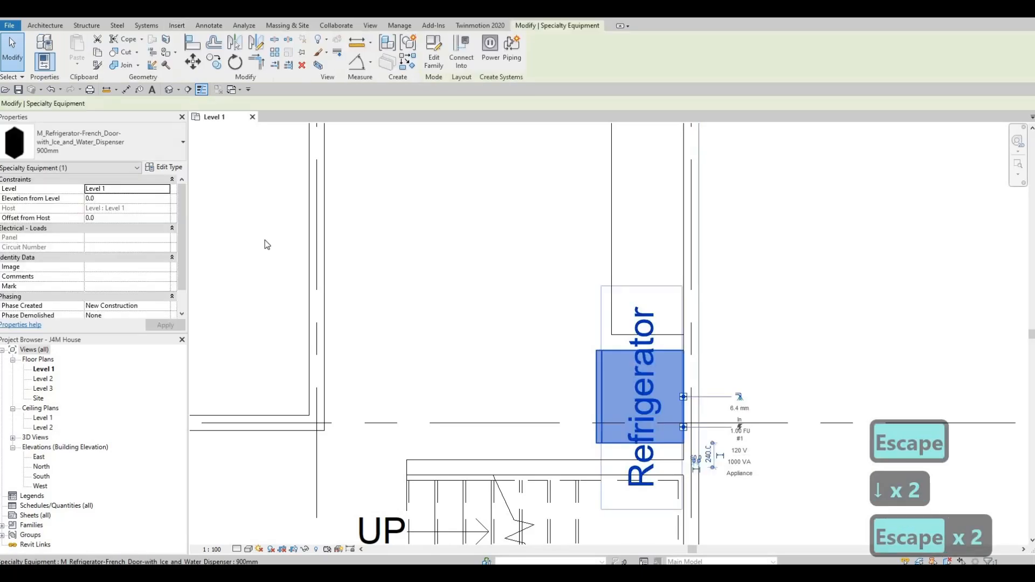
{"action": "left_click", "coordinate": [166, 167]}
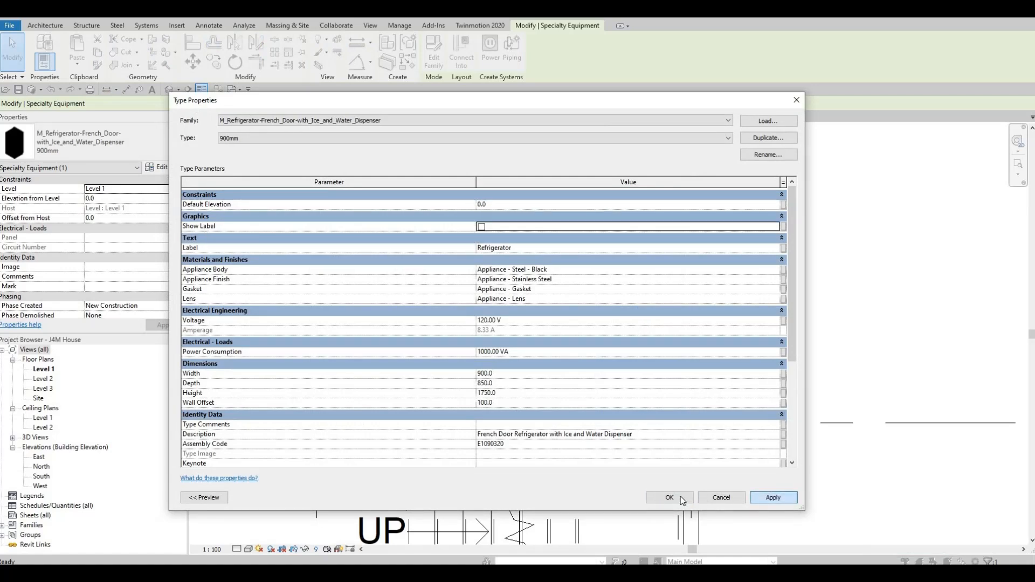
{"action": "left_click", "coordinate": [681, 496]}
{"action": "key", "text": "Escape"}
{"action": "key", "text": "Escape"}
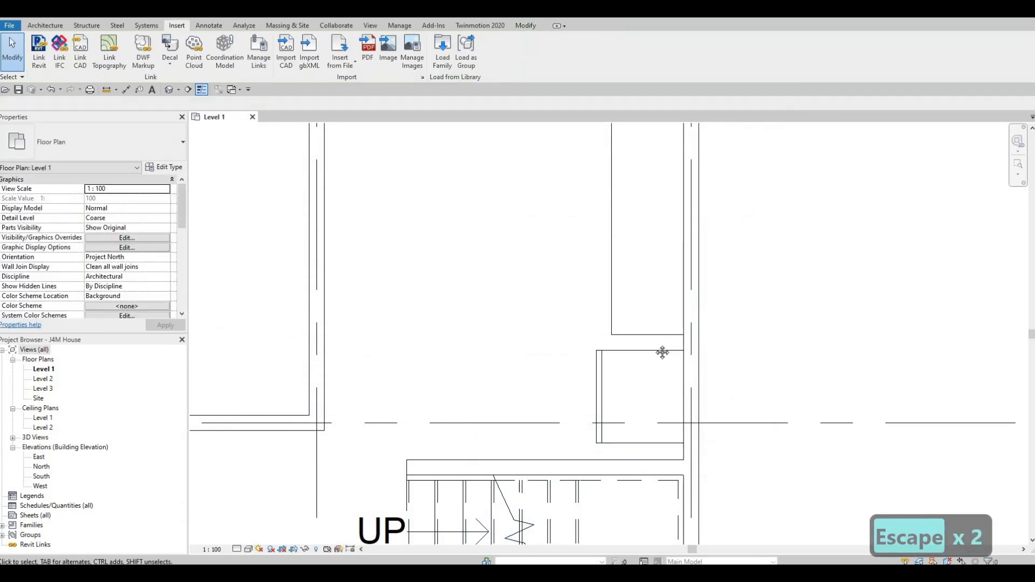
Shorten the counter at its refrigerator end, leaving a wider gap between the two.
{"action": "scroll", "coordinate": [620, 344], "scroll_direction": "down", "scroll_amount": 3}
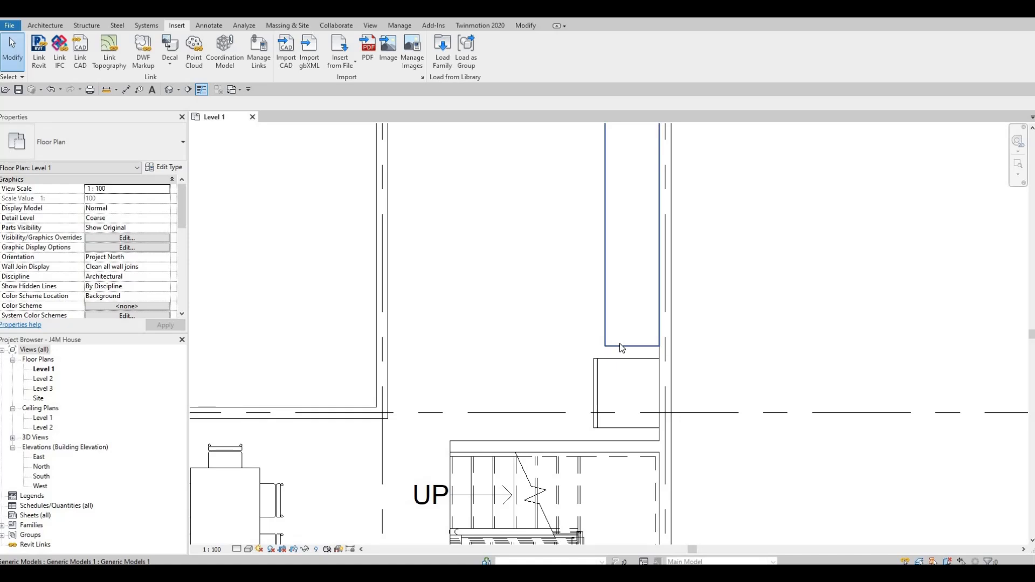
{"action": "left_click", "coordinate": [621, 346]}
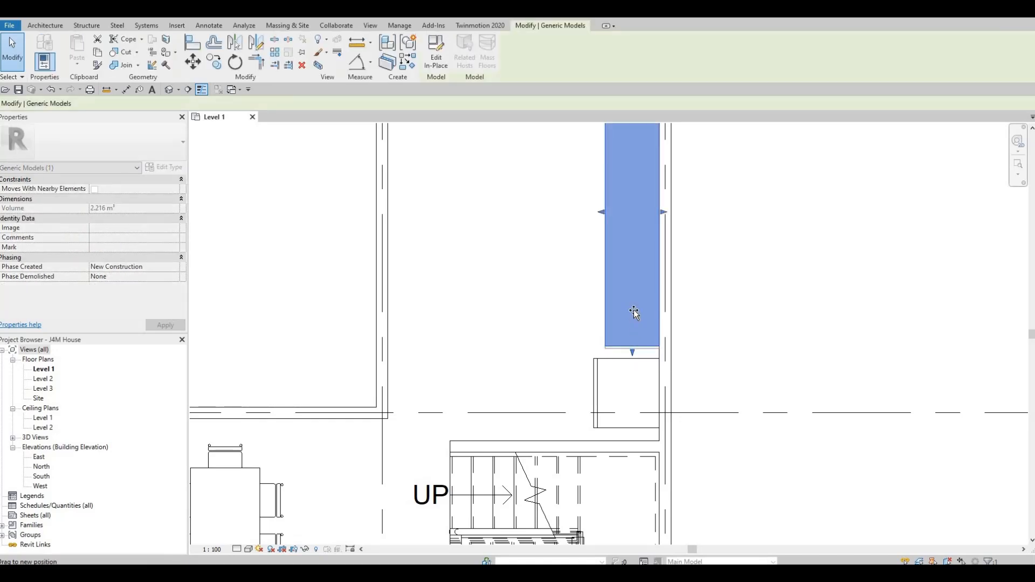
{"action": "left_click_drag", "start_coordinate": [634, 312], "coordinate": [624, 291]}
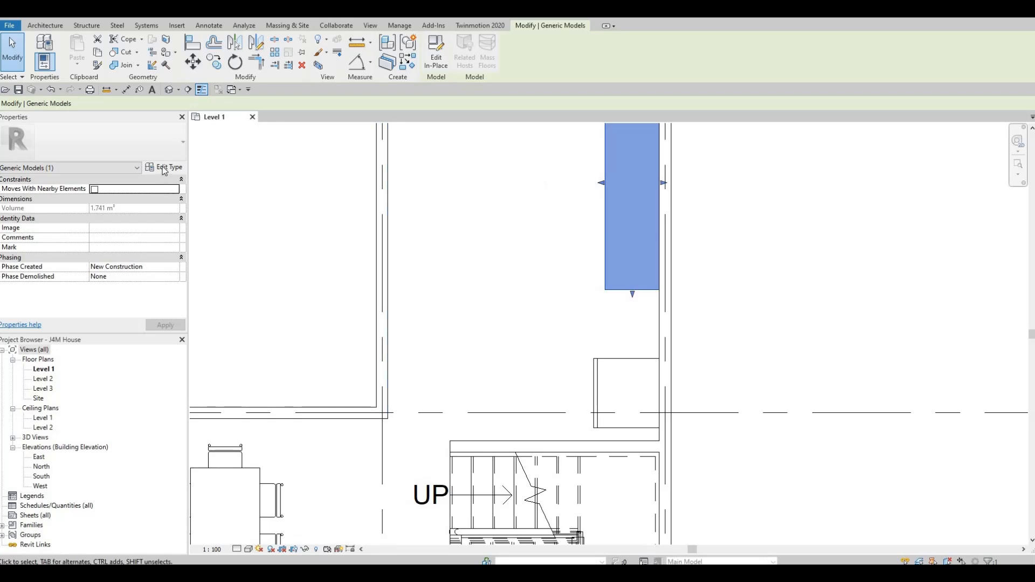
Load the M_Oven-Double family from the Mid-Range appliance folder into the project.
{"action": "left_click", "coordinate": [181, 27]}
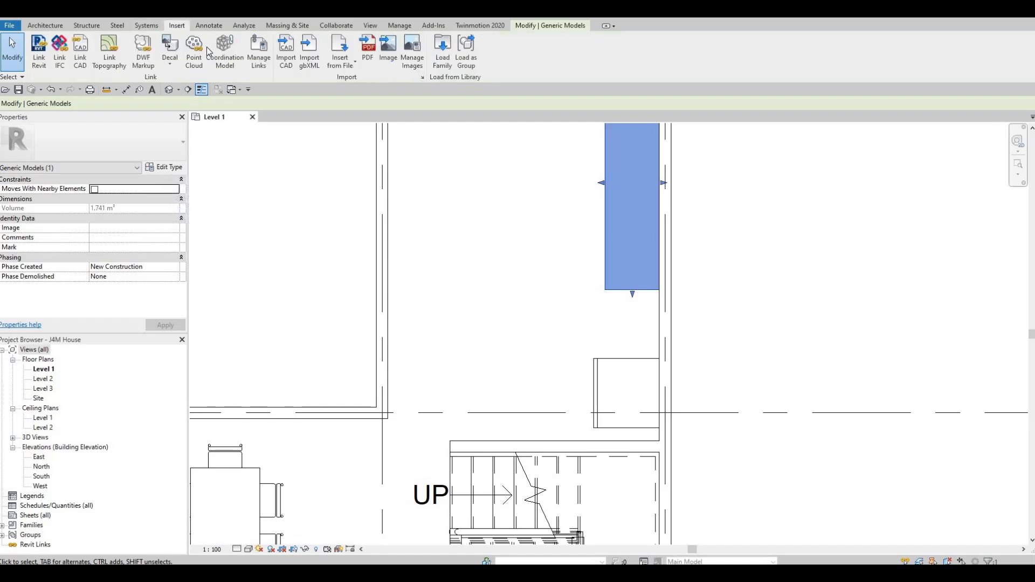
{"action": "left_click", "coordinate": [441, 56]}
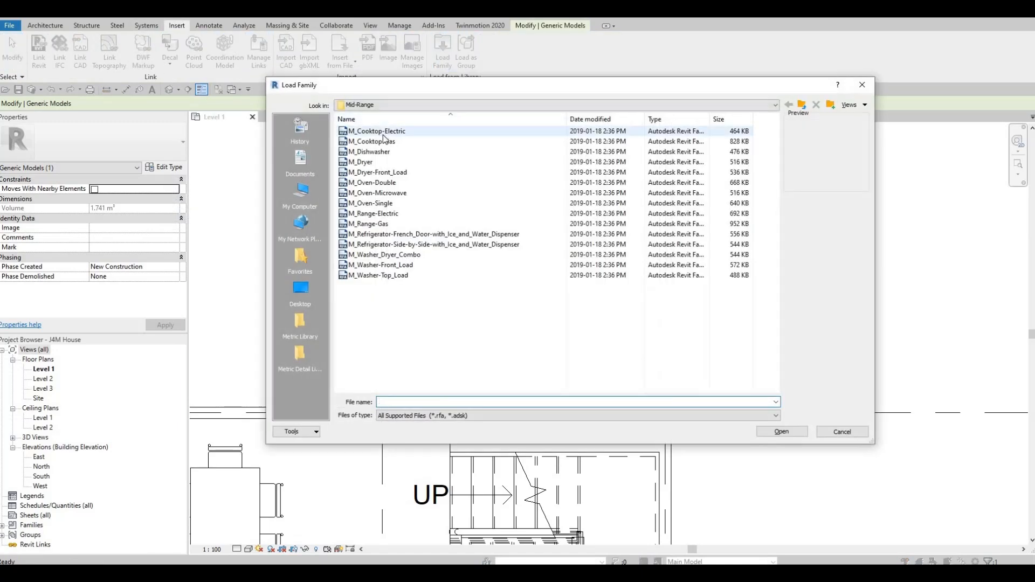
{"action": "left_click", "coordinate": [376, 194]}
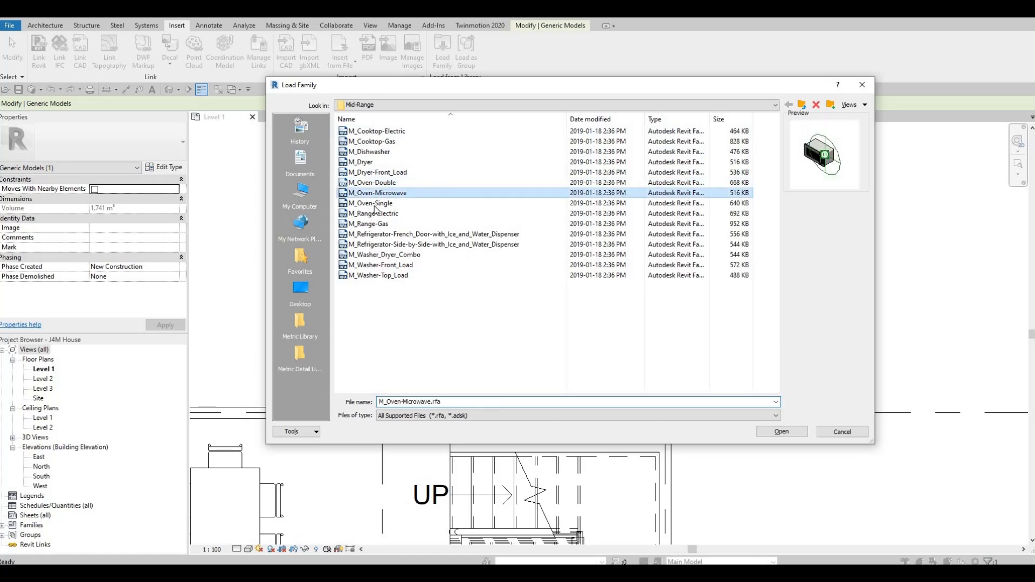
{"action": "left_click", "coordinate": [375, 204]}
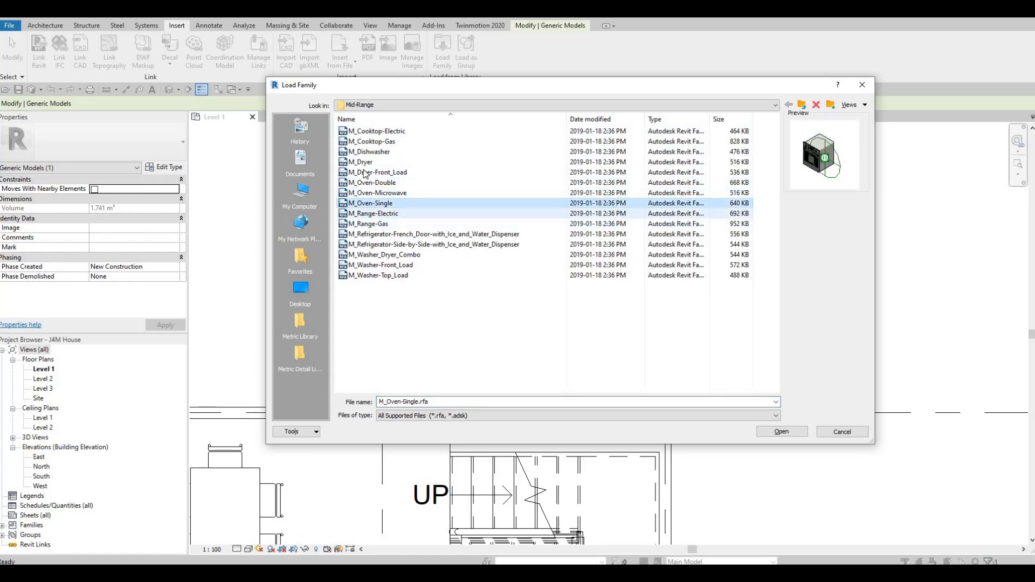
{"action": "left_click", "coordinate": [370, 132]}
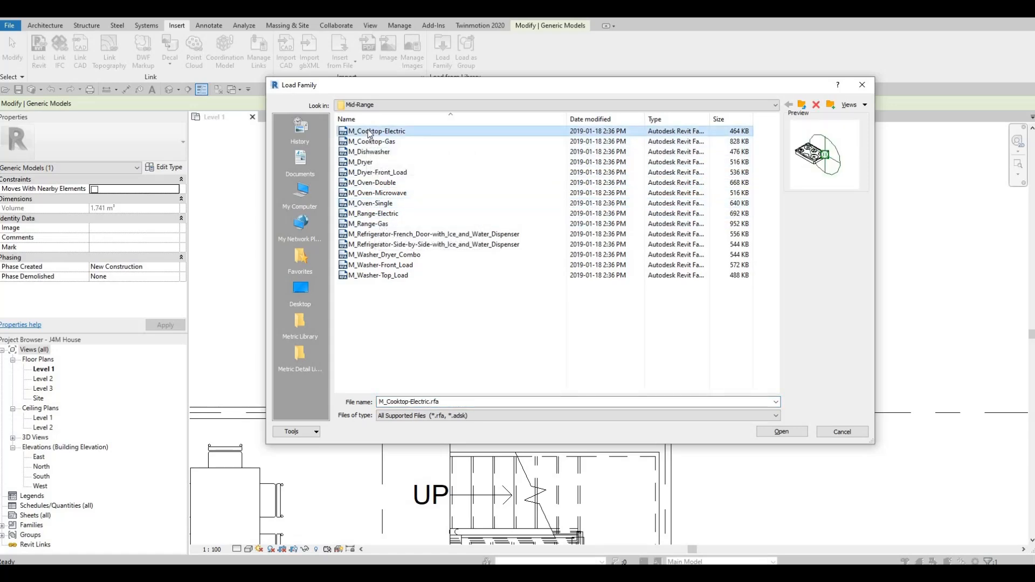
{"action": "key", "text": "Down"}
{"action": "key", "text": "Down"}
{"action": "key", "text": "Down"}
{"action": "key", "text": "Down"}
{"action": "key", "text": "Down"}
{"action": "key", "text": "Down"}
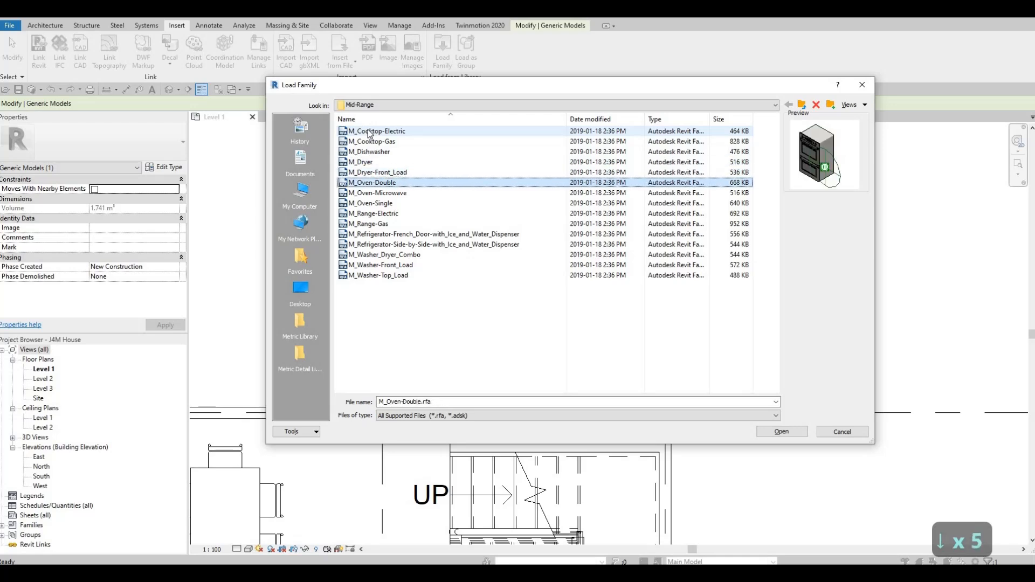
{"action": "key", "text": "Up"}
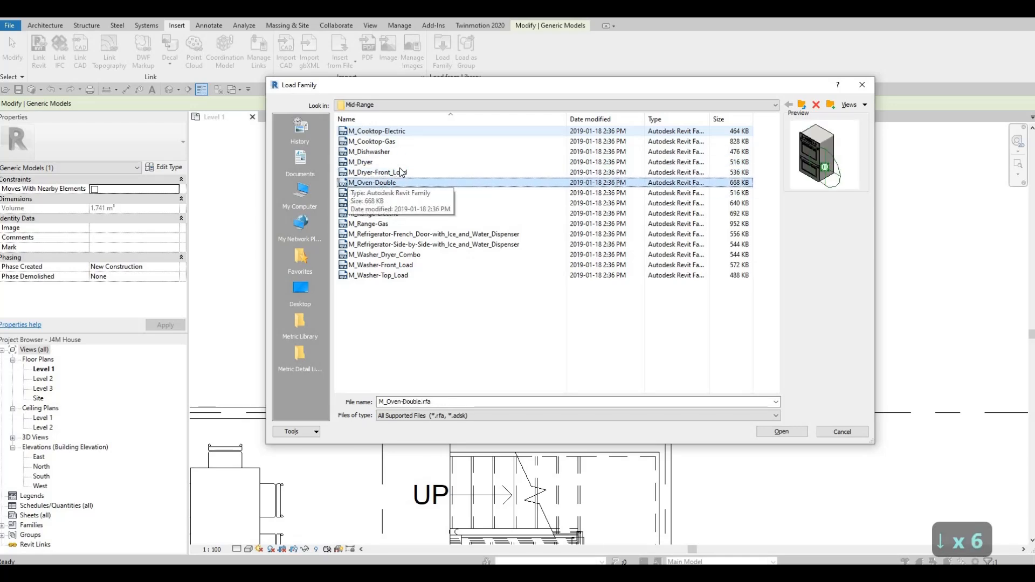
{"action": "left_click", "coordinate": [772, 431]}
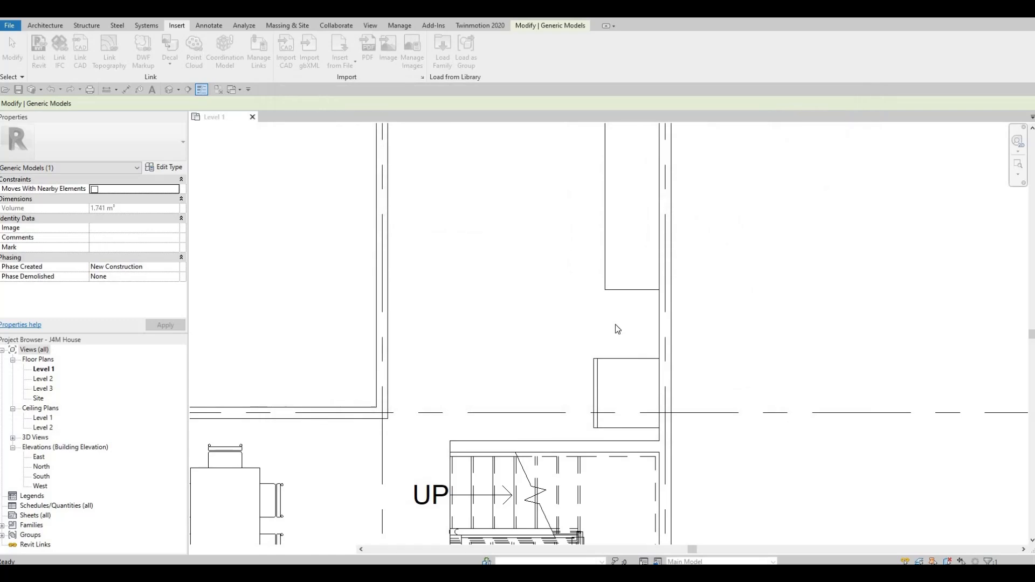
Place a 750mm M_Oven-Double between the counter and the refrigerator, rotated so its front faces the room like the refrigerator's.
{"action": "key", "text": "c"}
{"action": "key", "text": "m"}
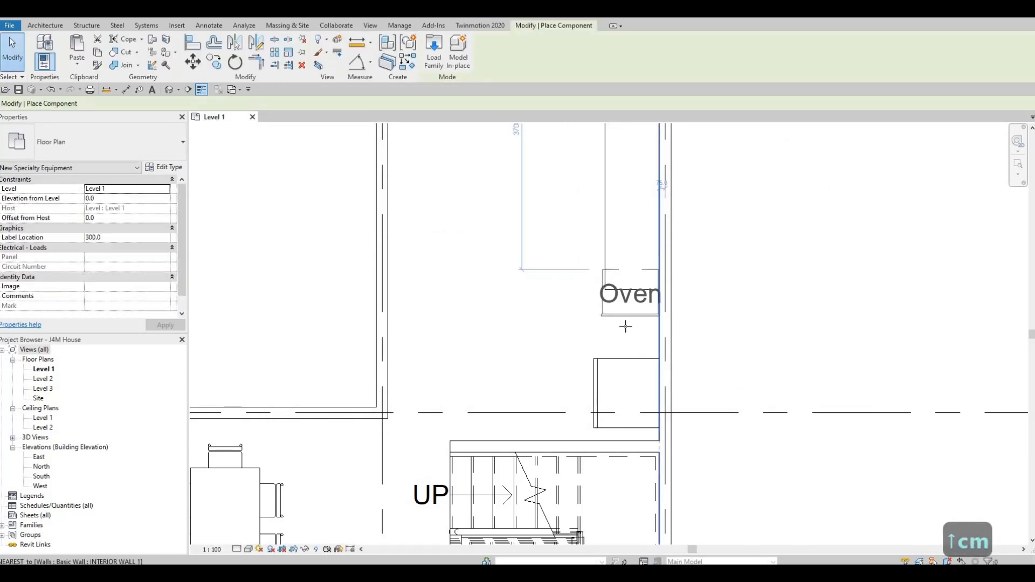
{"action": "key", "text": "space"}
{"action": "key", "text": "space"}
{"action": "key", "text": "space"}
{"action": "key", "text": "space"}
{"action": "key", "text": "space"}
{"action": "key", "text": "space"}
{"action": "key", "text": "space"}
{"action": "key", "text": "space"}
{"action": "key", "text": "space"}
{"action": "key", "text": "space"}
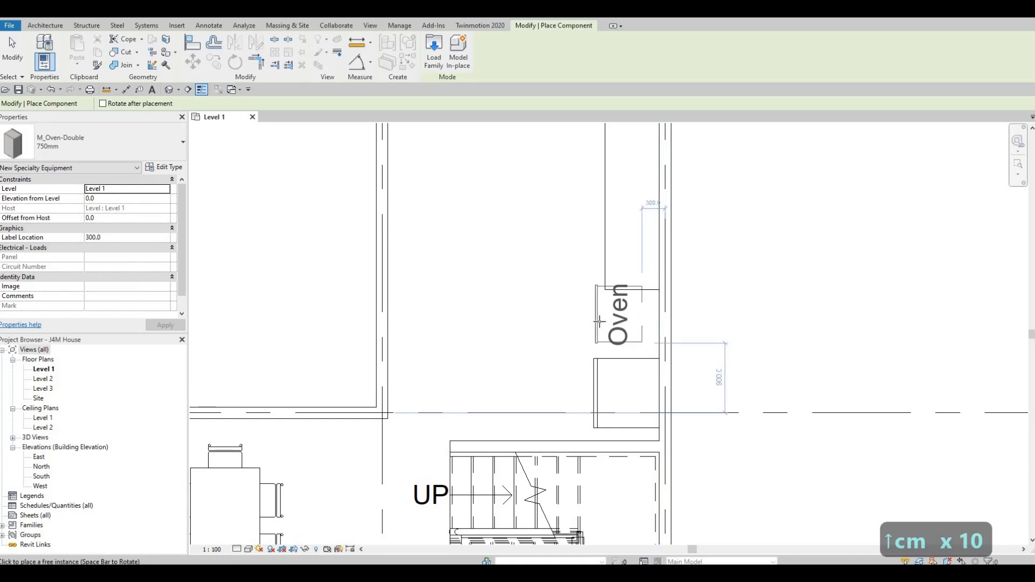
{"action": "left_click", "coordinate": [617, 336]}
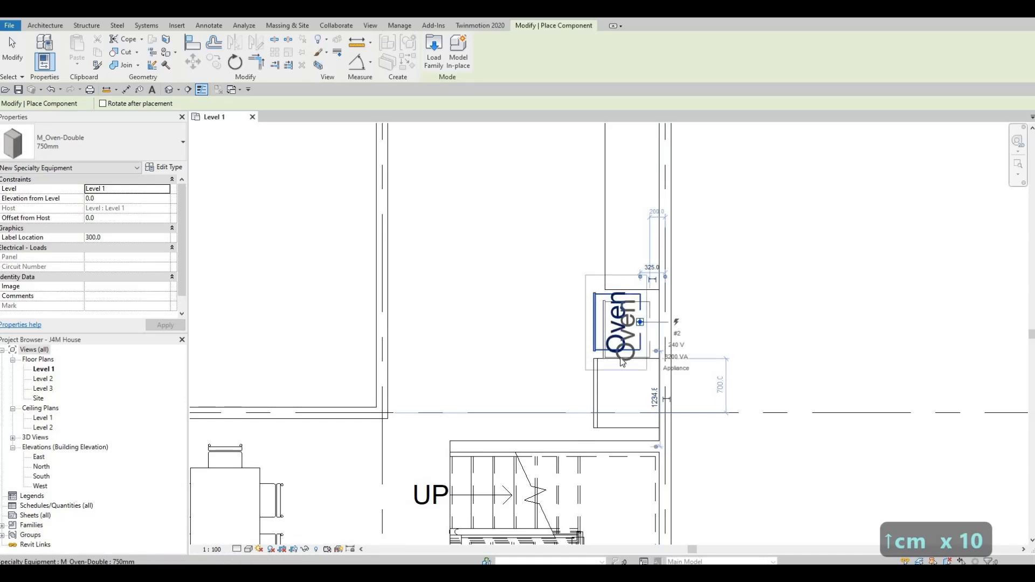
{"action": "key", "text": "Escape"}
{"action": "key", "text": "Escape"}
{"action": "key", "text": "Escape"}
Turn off Show Label in the double oven's type properties and clear the selection.
{"action": "left_click", "coordinate": [519, 290]}
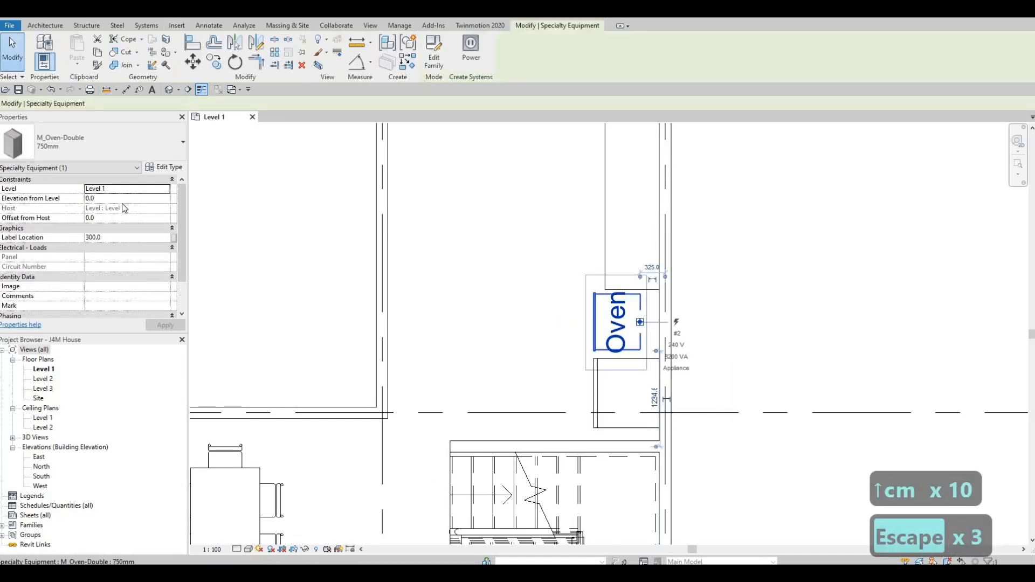
{"action": "left_click", "coordinate": [173, 168]}
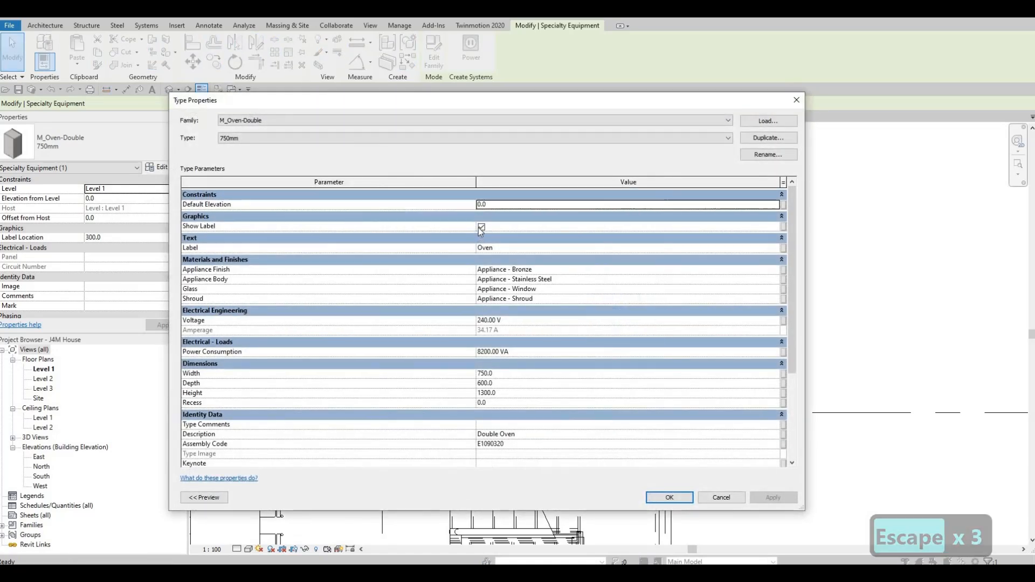
{"action": "left_click", "coordinate": [481, 227]}
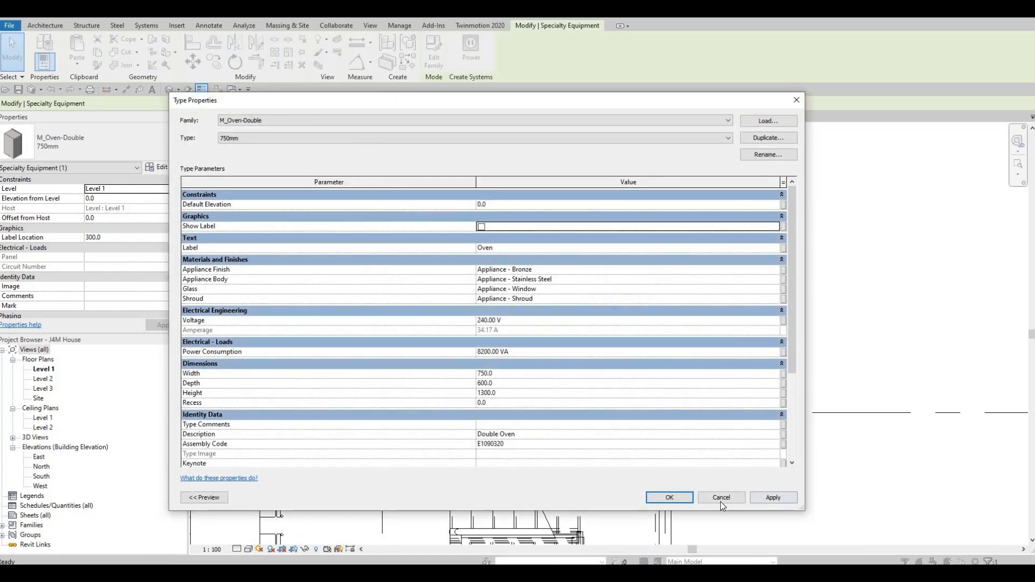
{"action": "key", "text": "Return"}
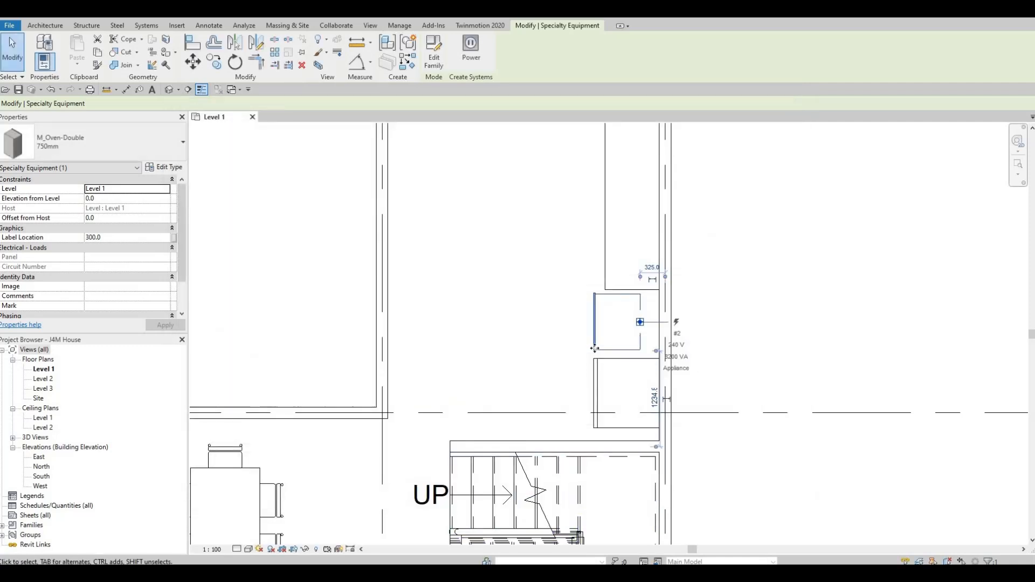
{"action": "scroll", "coordinate": [577, 384], "scroll_direction": "up", "scroll_amount": 4}
{"action": "key", "text": "Escape"}
{"action": "key", "text": "Escape"}
{"action": "key", "text": "a"}
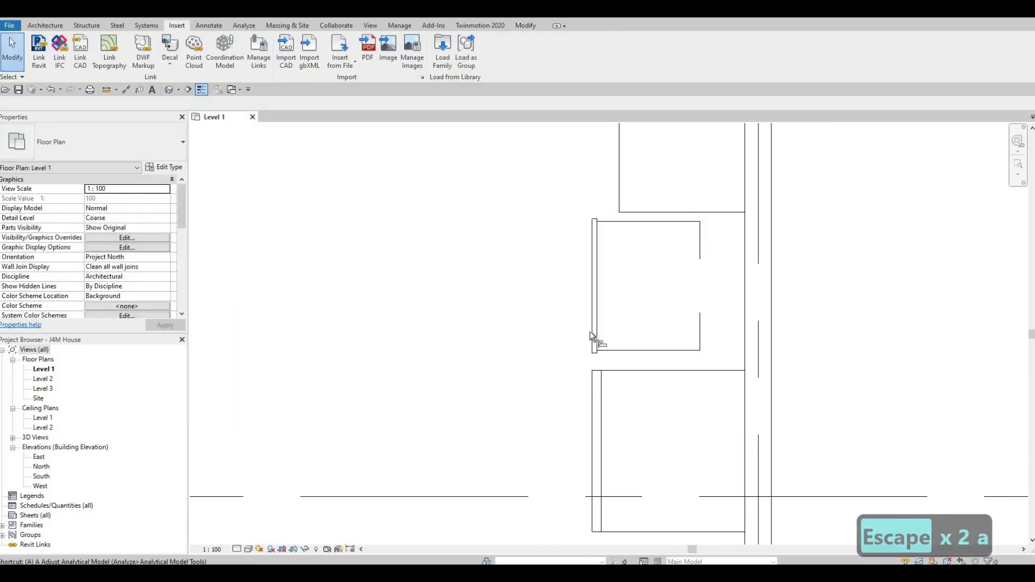
{"action": "key", "text": "l"}
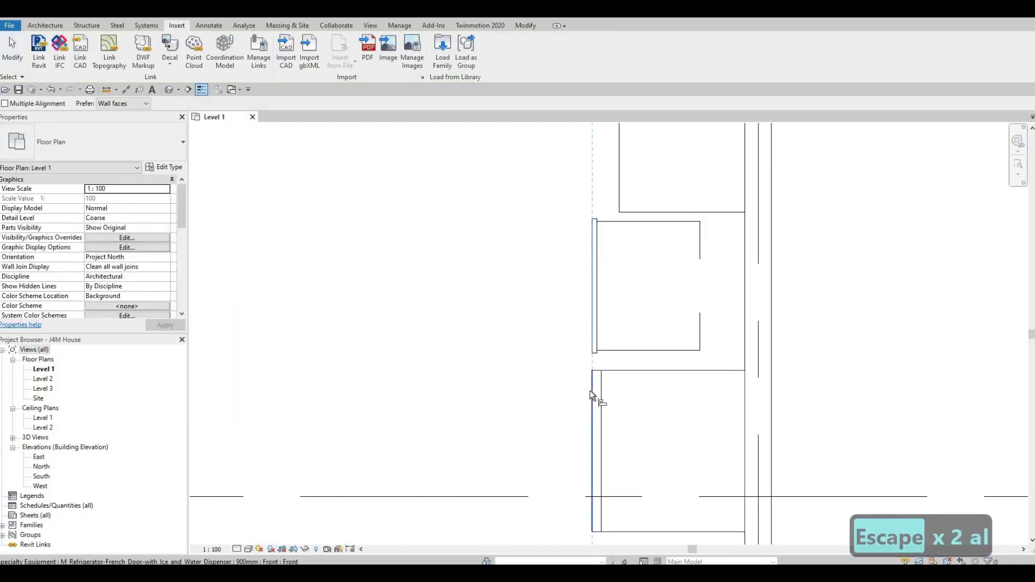
{"action": "key", "text": "Escape"}
{"action": "key", "text": "Escape"}
{"action": "scroll", "coordinate": [615, 345], "scroll_direction": "down", "scroll_amount": 3}
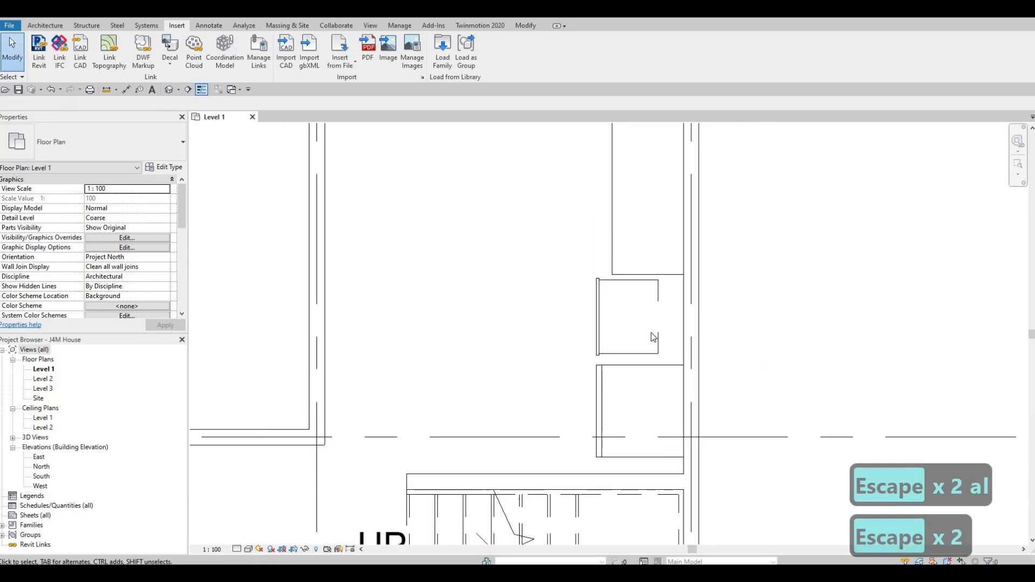
Shorten the counter at its oven end to leave a slightly larger gap beside the double oven.
{"action": "left_click", "coordinate": [663, 305]}
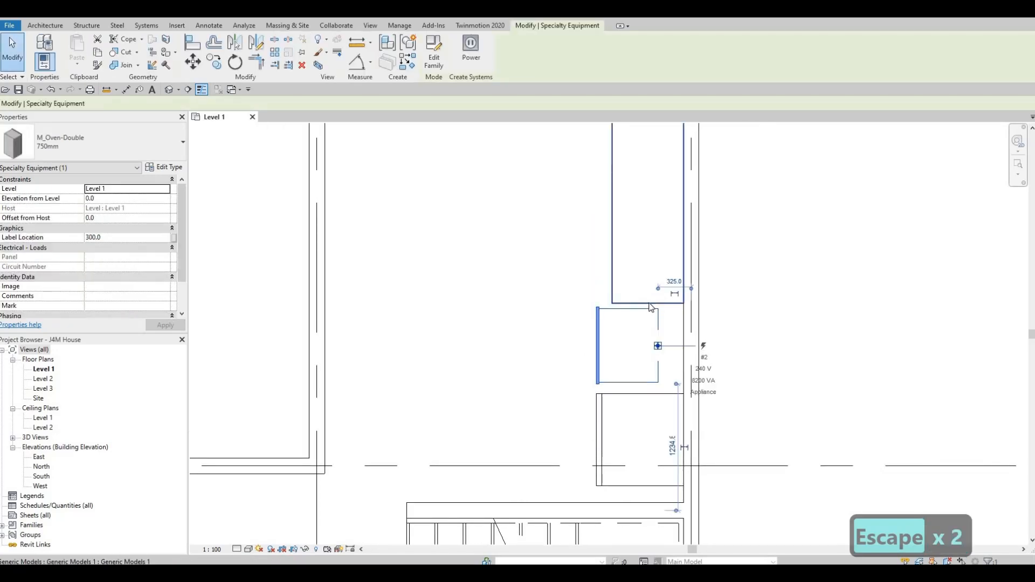
{"action": "left_click", "coordinate": [651, 300]}
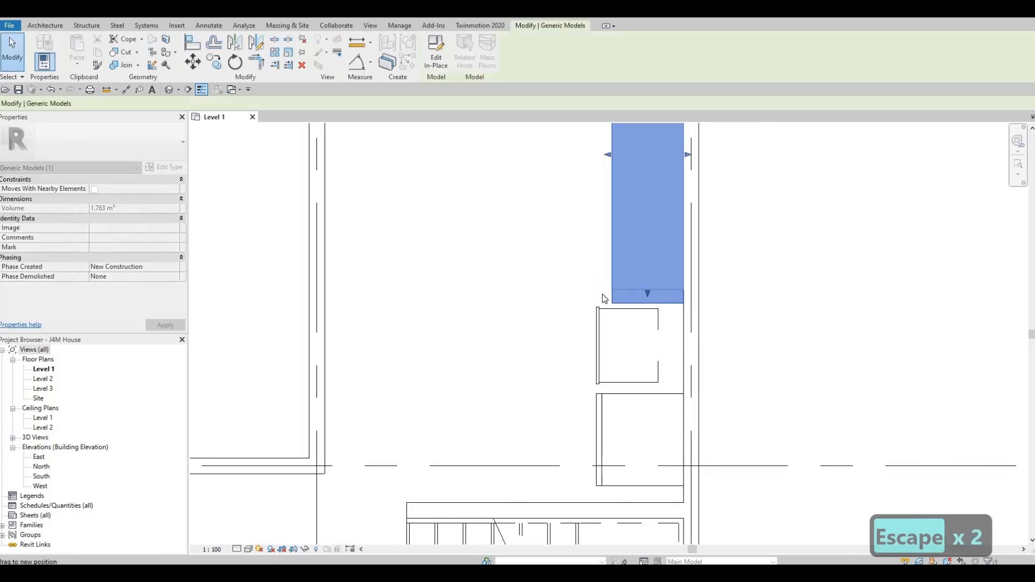
{"action": "left_click_drag", "start_coordinate": [603, 294], "coordinate": [603, 291]}
{"action": "scroll", "coordinate": [594, 351], "scroll_direction": "down", "scroll_amount": 3}
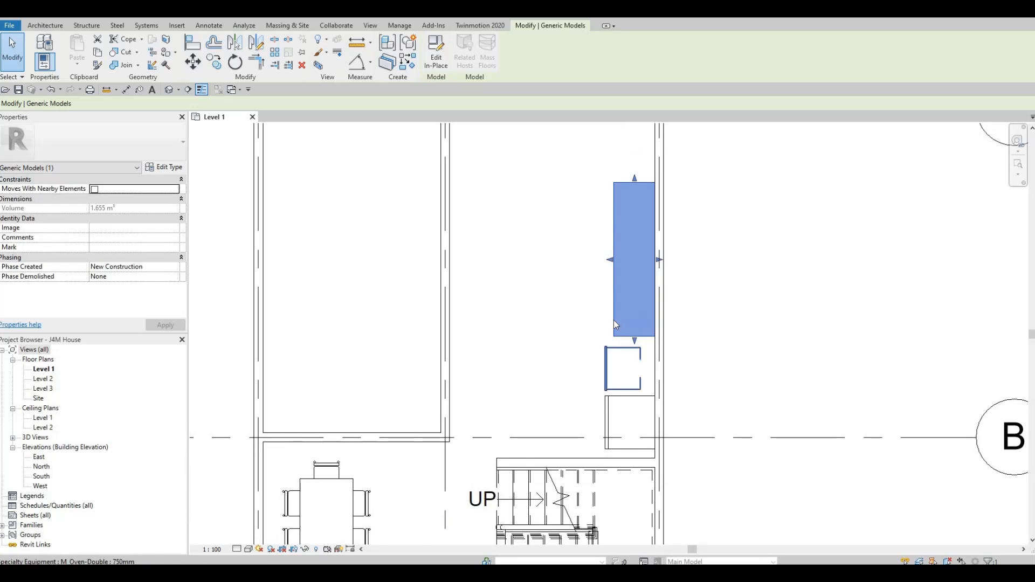
Extend the counter's opposite end to the inner face of the wall along grid A and clear the selection.
{"action": "middle_click_drag", "start_coordinate": [633, 209], "coordinate": [633, 278]}
{"action": "left_click_drag", "start_coordinate": [634, 246], "coordinate": [634, 225]}
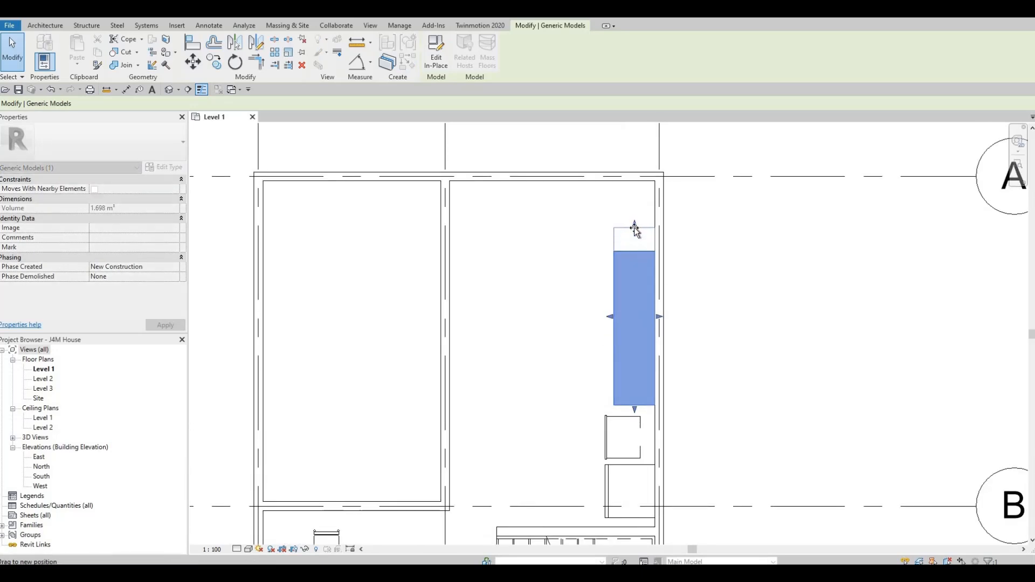
{"action": "left_click_drag", "start_coordinate": [635, 186], "coordinate": [609, 215]}
{"action": "key", "text": "Escape"}
{"action": "key", "text": "Escape"}
Draw a building section line parallel to the counter, from the stairs up through the kitchen.
{"action": "middle_click_drag", "start_coordinate": [599, 367], "coordinate": [654, 274]}
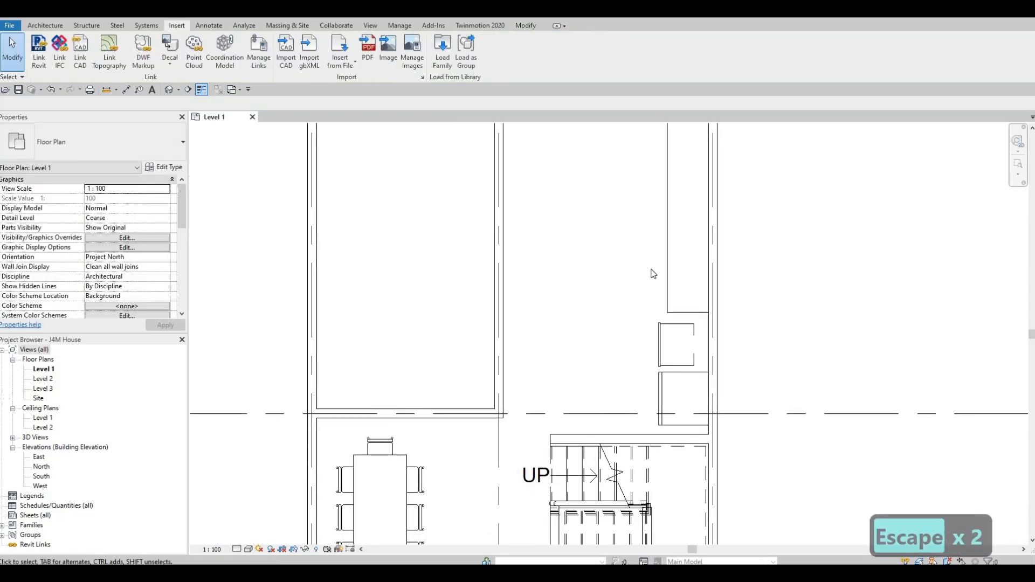
{"action": "middle_click_drag", "start_coordinate": [668, 325], "coordinate": [663, 265]}
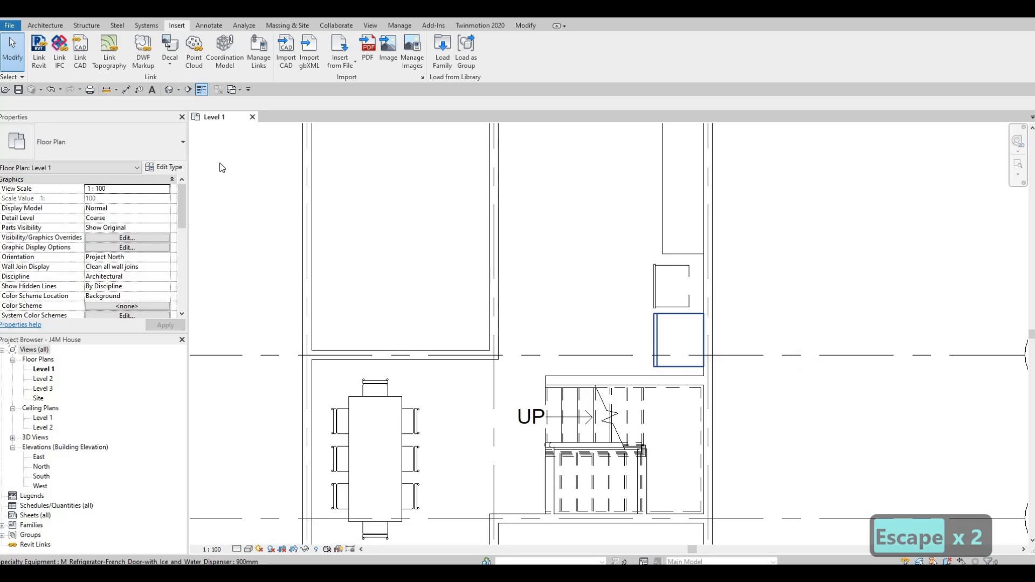
{"action": "left_click", "coordinate": [188, 89]}
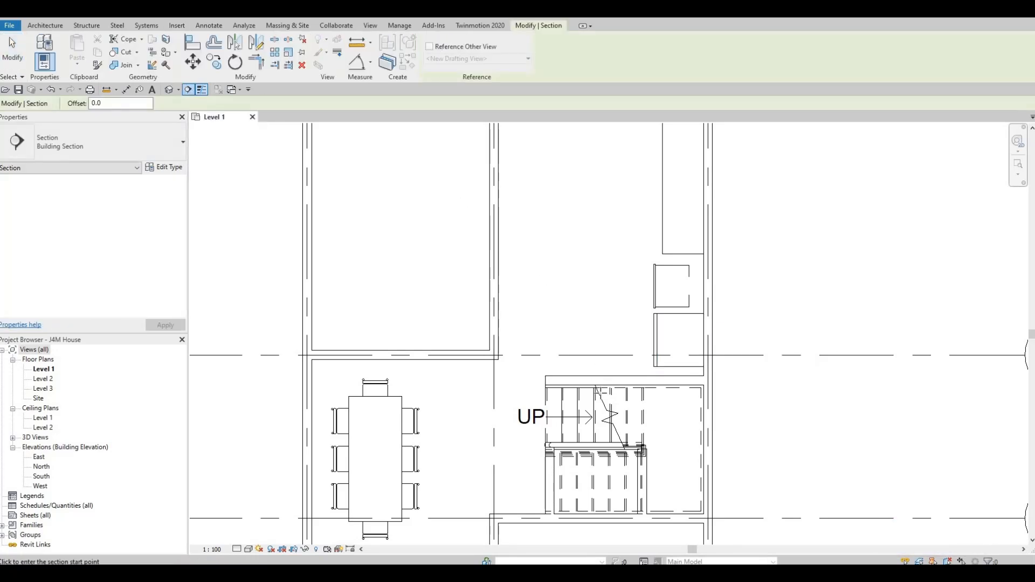
{"action": "left_click", "coordinate": [600, 396]}
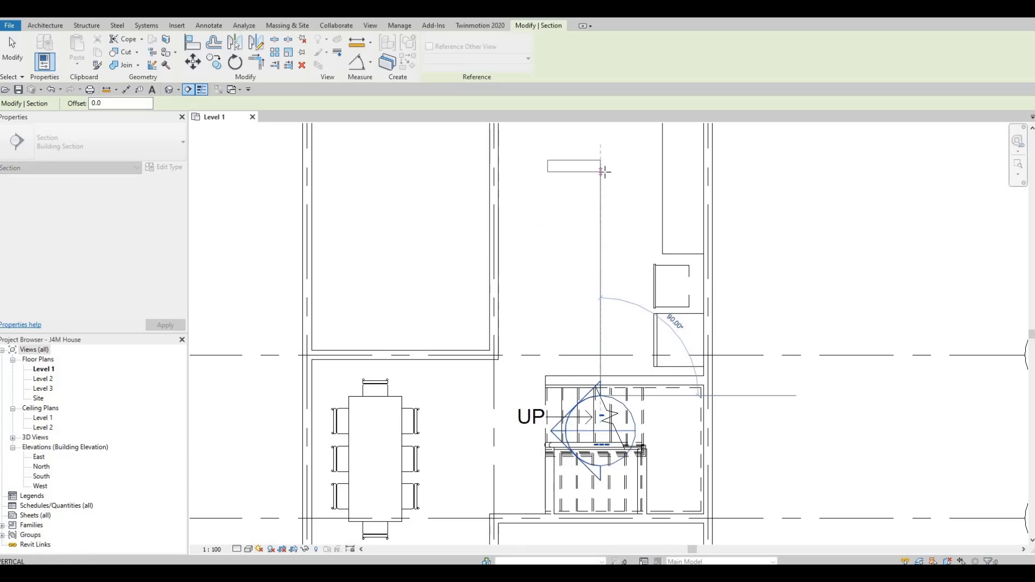
{"action": "left_click", "coordinate": [609, 173]}
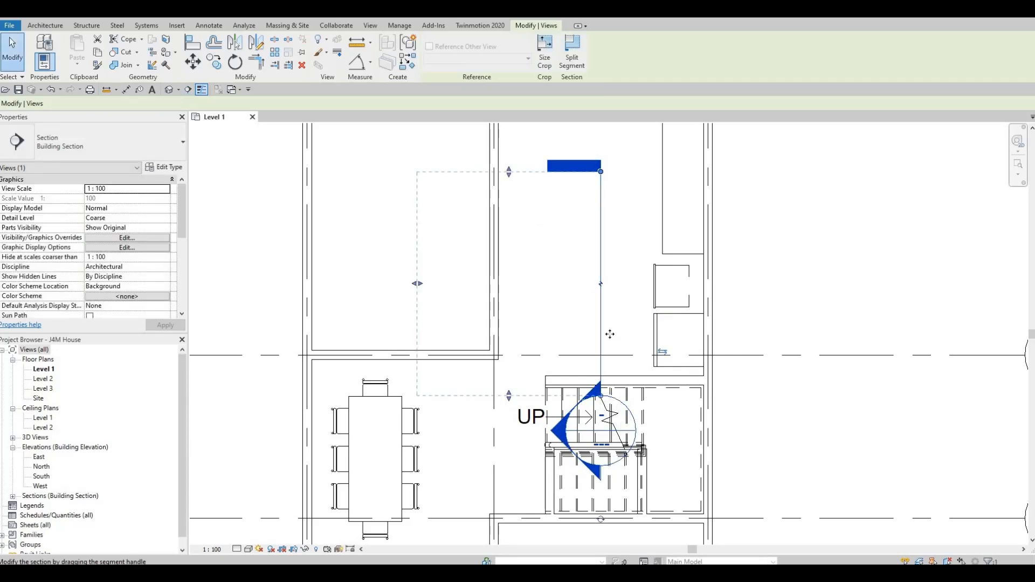
Extend the section line and its crop boundary just past the exterior wall at grid A.
{"action": "middle_click_drag", "start_coordinate": [610, 217], "coordinate": [613, 357]}
{"action": "scroll", "coordinate": [613, 357], "scroll_direction": "down", "scroll_amount": 1}
{"action": "left_click_drag", "start_coordinate": [607, 322], "coordinate": [607, 183]}
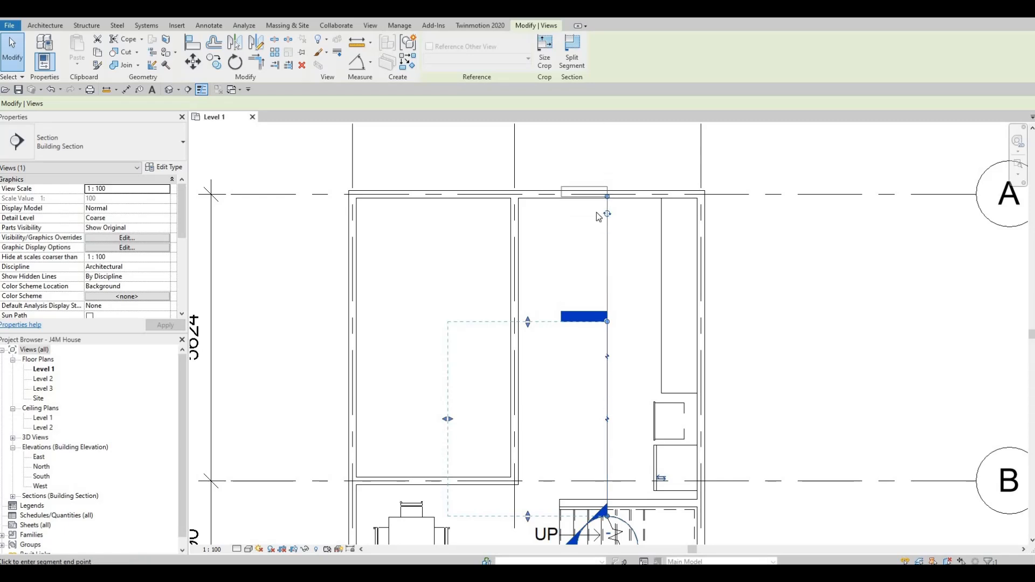
{"action": "left_click_drag", "start_coordinate": [535, 237], "coordinate": [539, 183]}
{"action": "scroll", "coordinate": [561, 389], "scroll_direction": "down", "scroll_amount": 2}
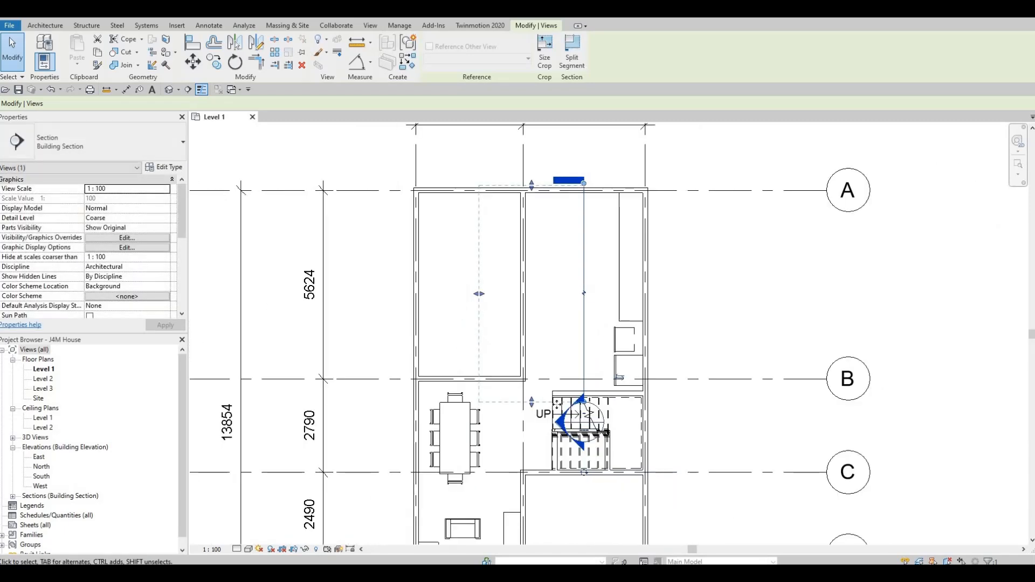
Flip the section to look towards the counter and appliances, and open its section view.
{"action": "left_click", "coordinate": [619, 378]}
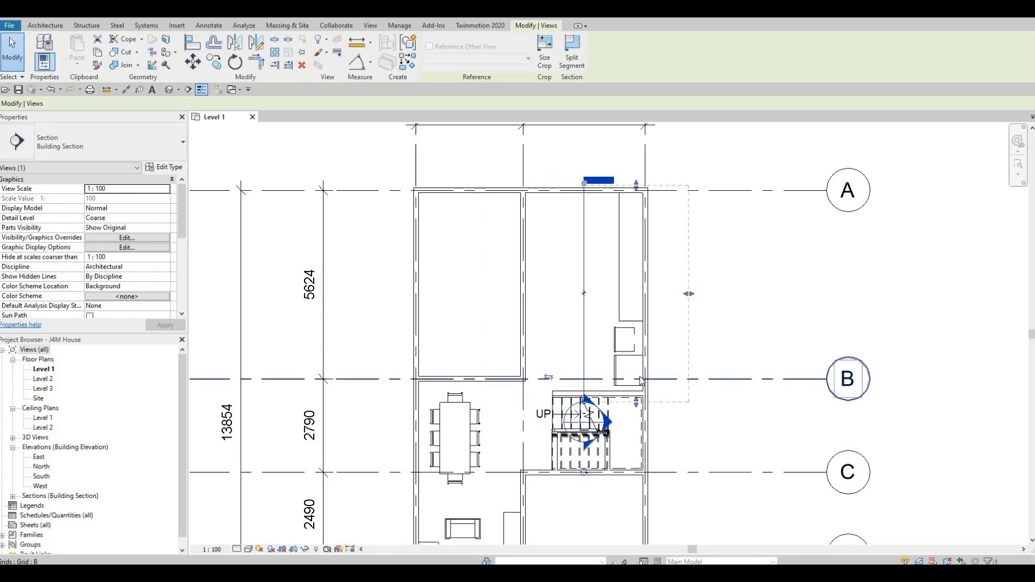
{"action": "key", "text": "Escape"}
{"action": "key", "text": "Escape"}
{"action": "key", "text": "Escape"}
{"action": "double_click", "coordinate": [613, 425]}
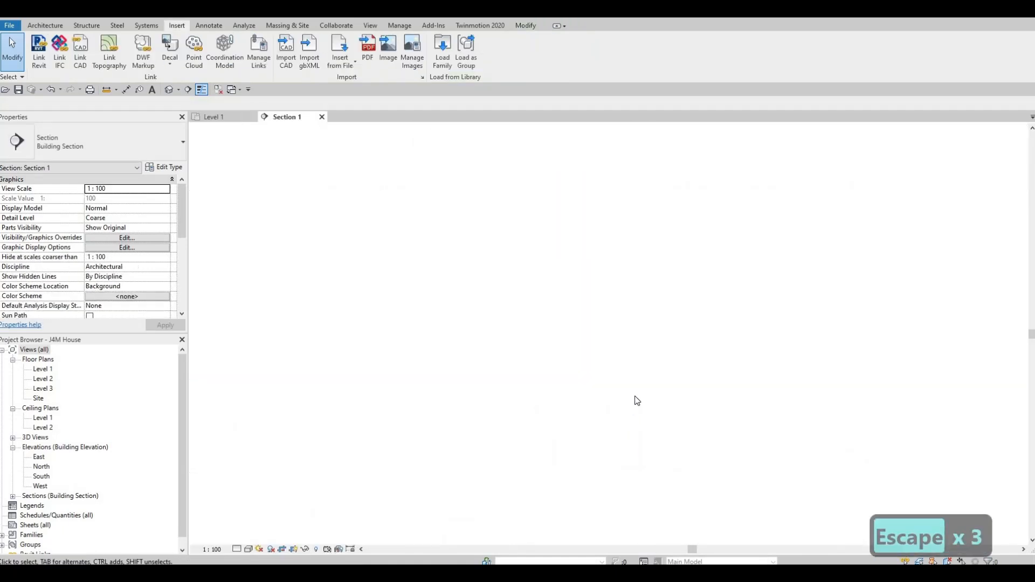
{"action": "scroll", "coordinate": [568, 444], "scroll_direction": "up", "scroll_amount": 2}
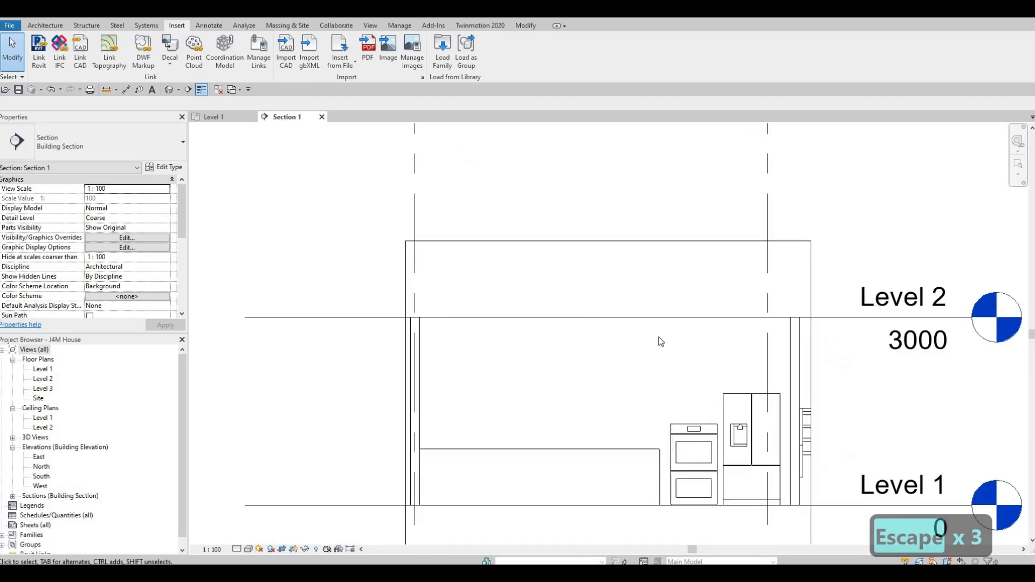
Nudge the double oven upwards in the section view to an elevation of 920 from Level 1.
{"action": "left_click", "coordinate": [696, 337]}
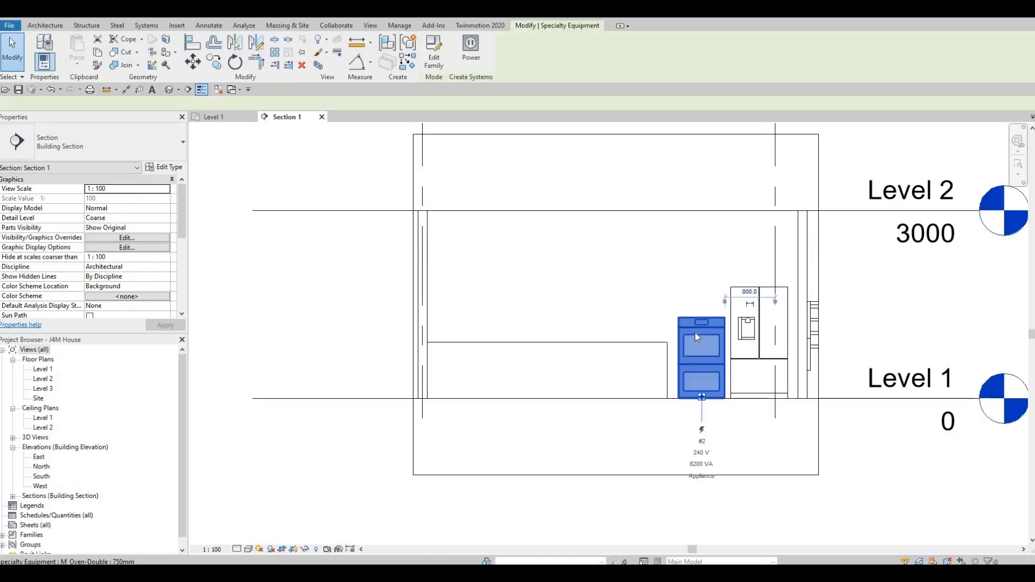
{"action": "key", "text": "Up"}
{"action": "key", "text": "Up"}
{"action": "key", "text": "Up"}
{"action": "key", "text": "Up"}
{"action": "key", "text": "Up"}
{"action": "key", "text": "Up"}
{"action": "key", "text": "Up"}
{"action": "key", "text": "Up"}
{"action": "key", "text": "Up"}
{"action": "key", "text": "Up"}
{"action": "key", "text": "Up"}
{"action": "key", "text": "Up"}
{"action": "key", "text": "Up"}
{"action": "key", "text": "Up"}
{"action": "key", "text": "Up"}
{"action": "key", "text": "Up"}
{"action": "key", "text": "Up"}
{"action": "key", "text": "Up"}
{"action": "key", "text": "Up"}
{"action": "key", "text": "Up"}
{"action": "key", "text": "Up"}
{"action": "key", "text": "Up"}
{"action": "key", "text": "Up"}
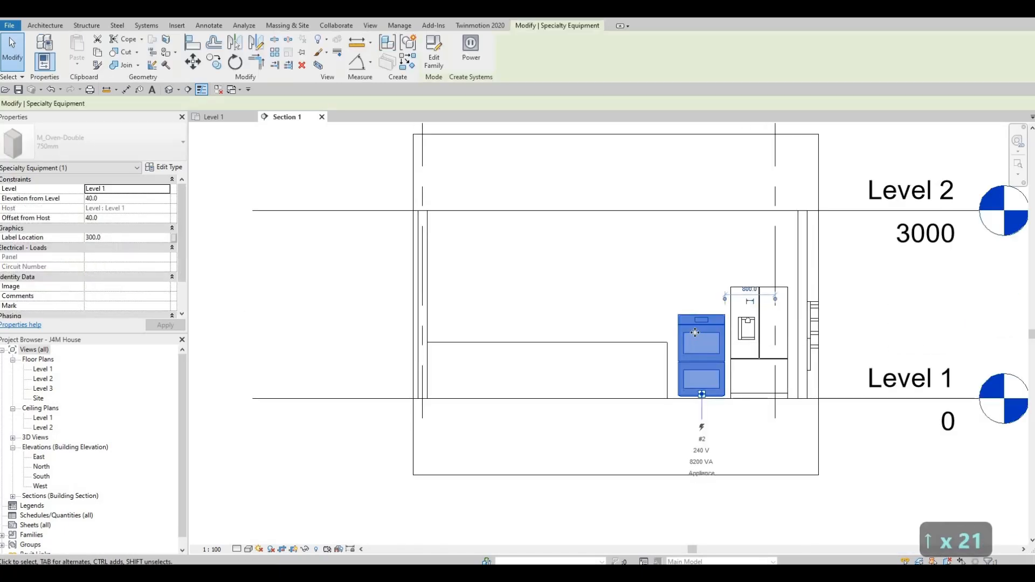
{"action": "key", "text": "Up"}
{"action": "key", "text": "Up"}
{"action": "key", "text": "Down"}
{"action": "key", "text": "Down"}
{"action": "key", "text": "Down"}
{"action": "key", "text": "Down"}
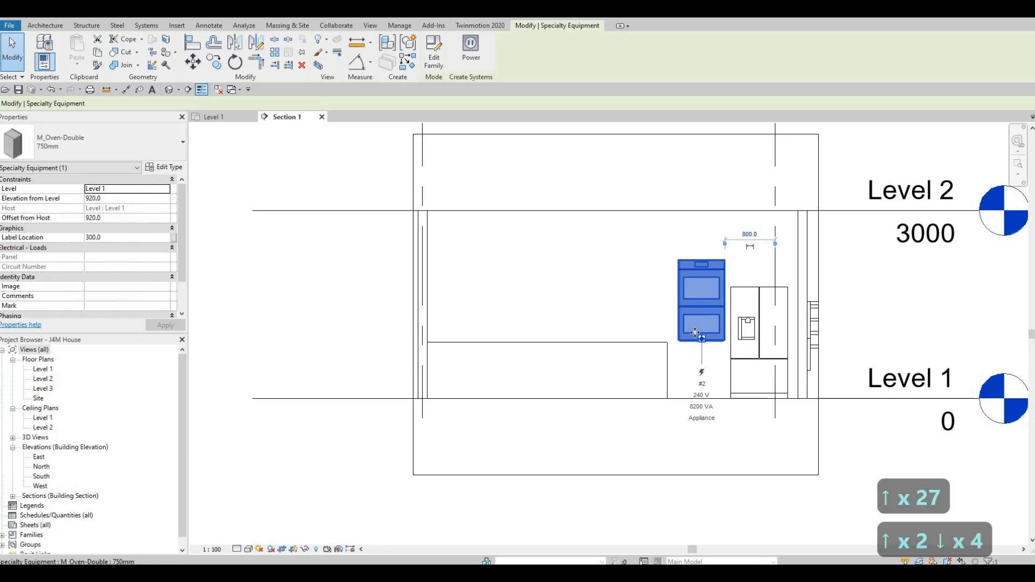
Nudge the double oven down in the section until its base sits slightly below the counter top.
{"action": "key", "text": "Down"}
{"action": "key", "text": "Down"}
{"action": "key", "text": "Down"}
{"action": "key", "text": "Down"}
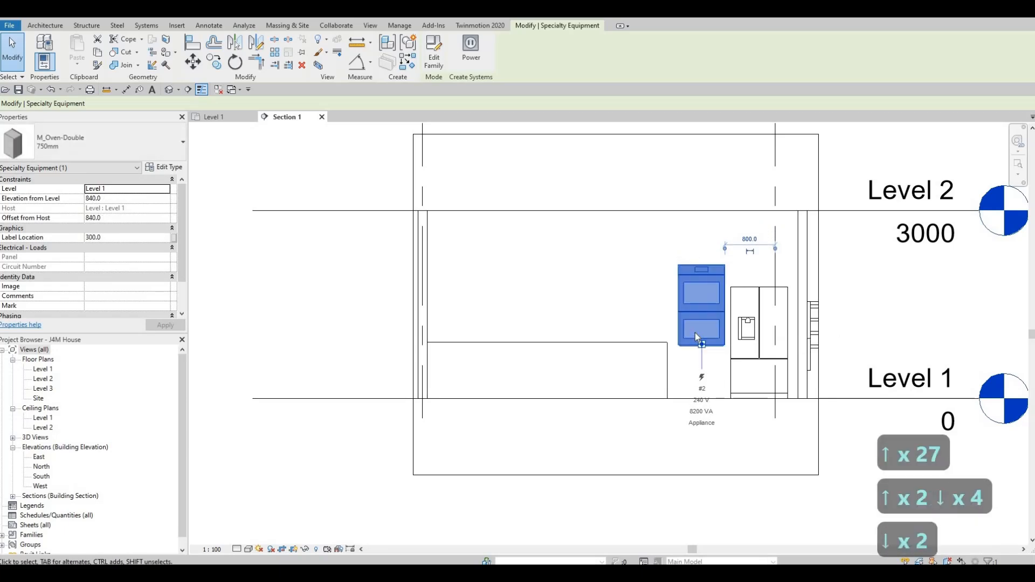
{"action": "key", "text": "Escape"}
{"action": "key", "text": "Escape"}
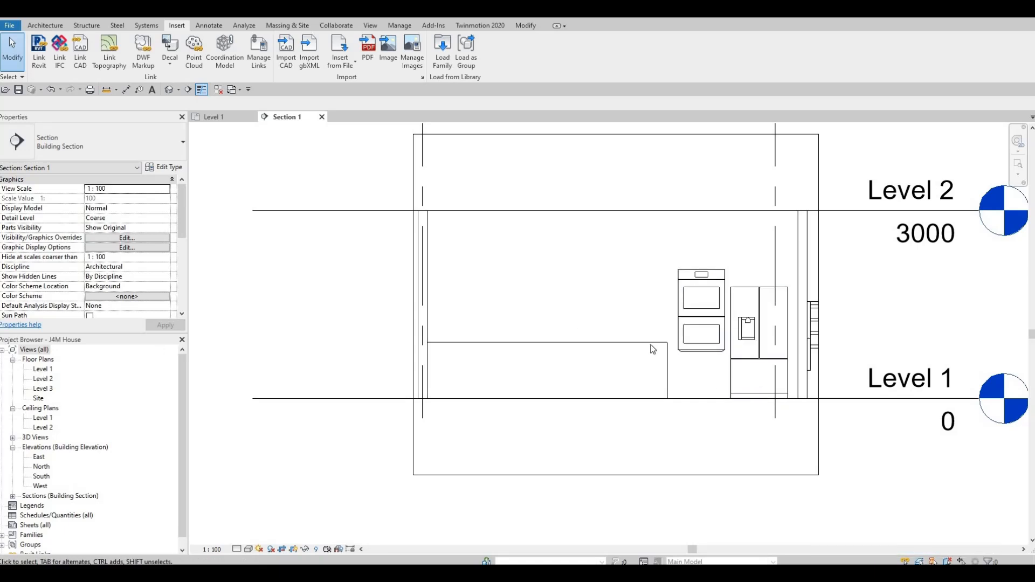
Start a new in-place component in the Generic Models category, keeping the default name.
{"action": "middle_click_drag", "start_coordinate": [767, 353], "coordinate": [711, 345]}
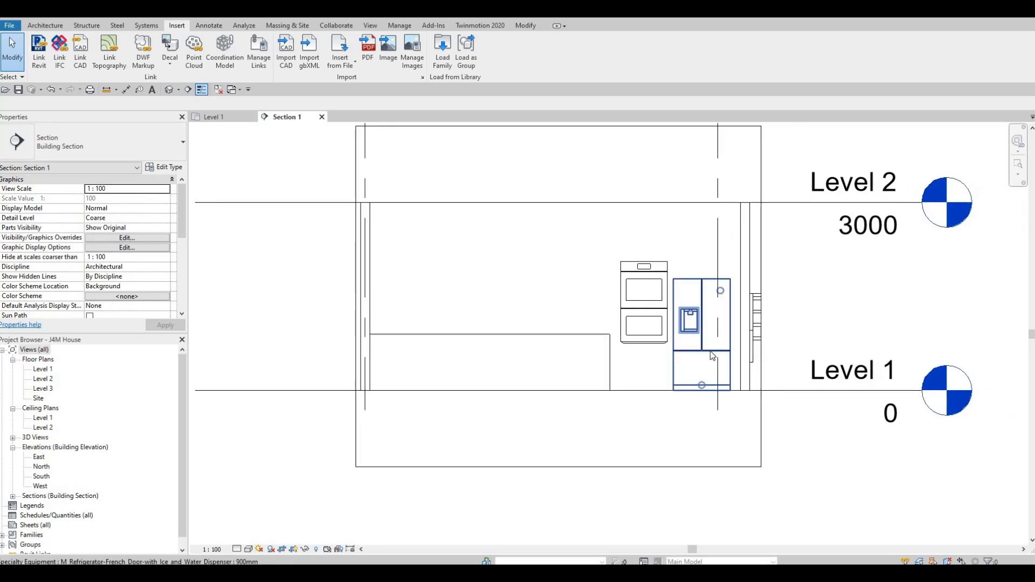
{"action": "scroll", "coordinate": [711, 345], "scroll_direction": "up", "scroll_amount": 2}
{"action": "middle_click_drag", "start_coordinate": [647, 388], "coordinate": [590, 416]}
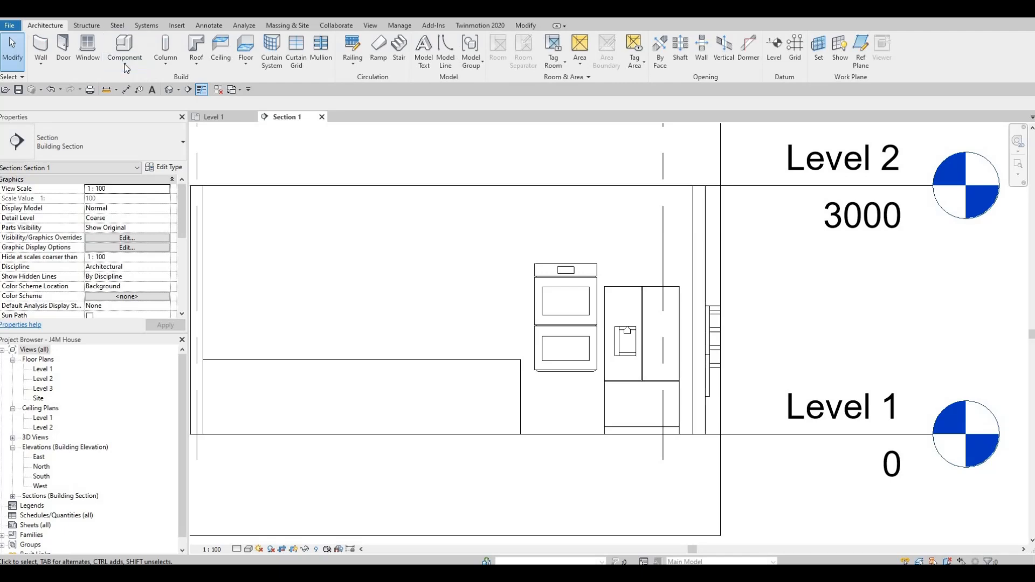
{"action": "left_click", "coordinate": [124, 68]}
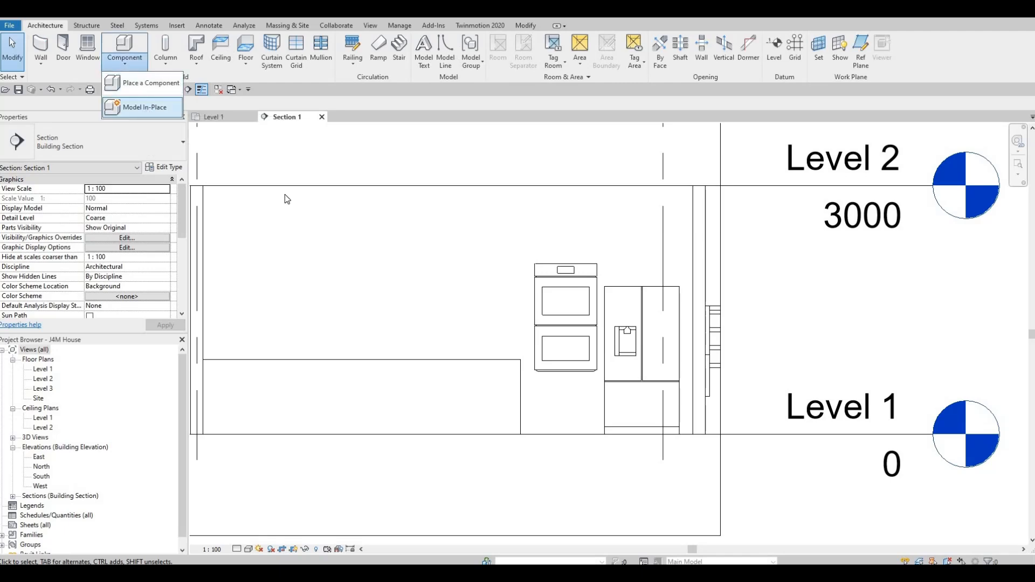
{"action": "scroll", "coordinate": [464, 291], "scroll_direction": "down", "scroll_amount": 3}
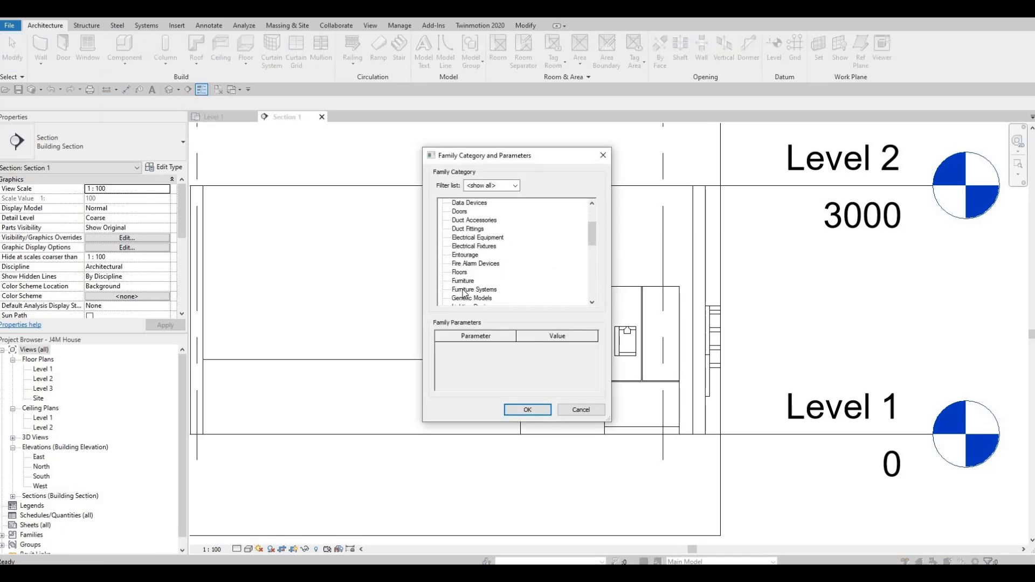
{"action": "scroll", "coordinate": [466, 289], "scroll_direction": "down", "scroll_amount": 1}
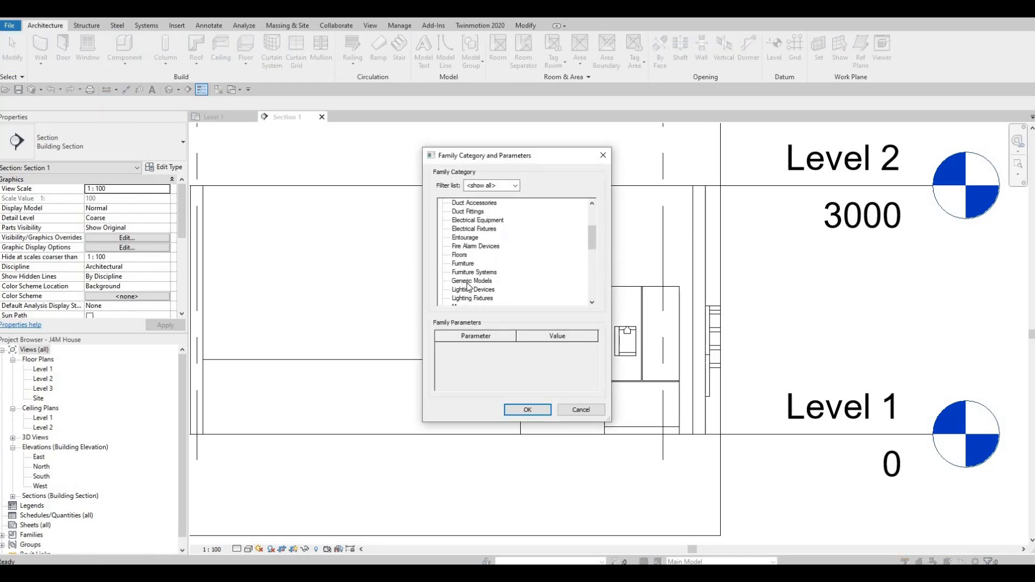
{"action": "left_click", "coordinate": [521, 413]}
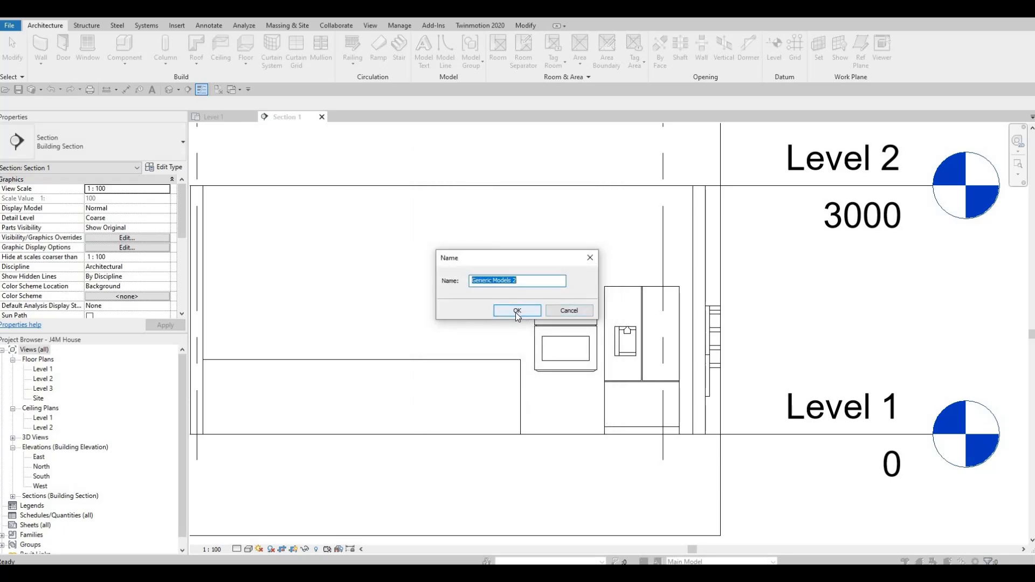
{"action": "key", "text": "Return"}
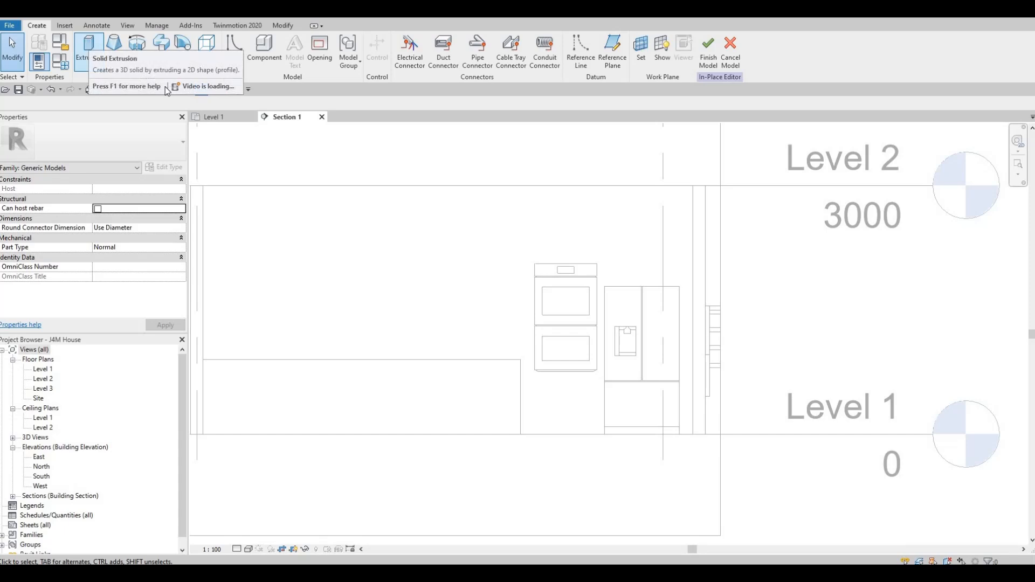
Start a solid extrusion with the interior wall face behind the appliances picked as its work plane.
{"action": "left_click", "coordinate": [90, 47]}
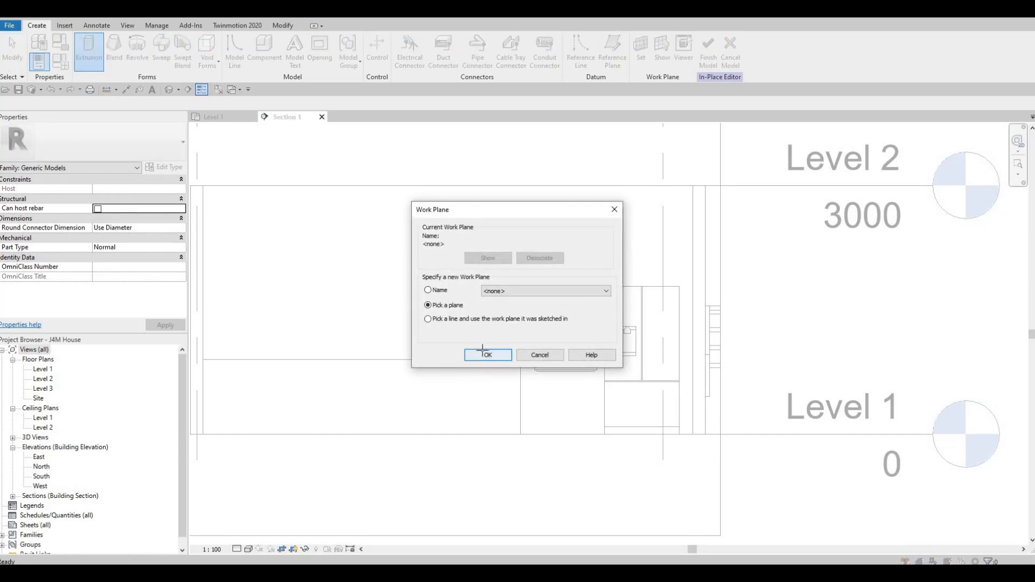
{"action": "key", "text": "Return"}
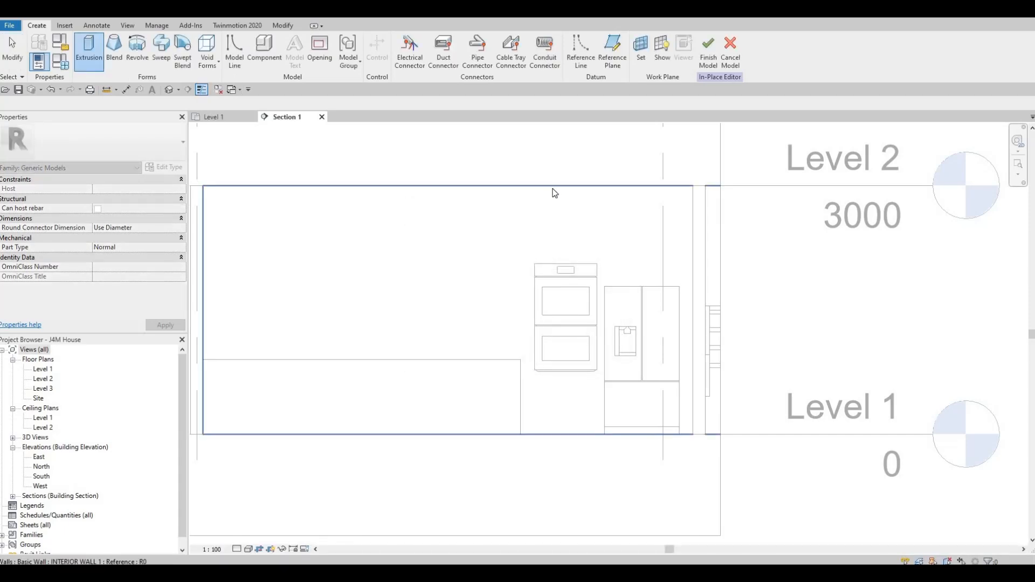
{"action": "left_click", "coordinate": [555, 192]}
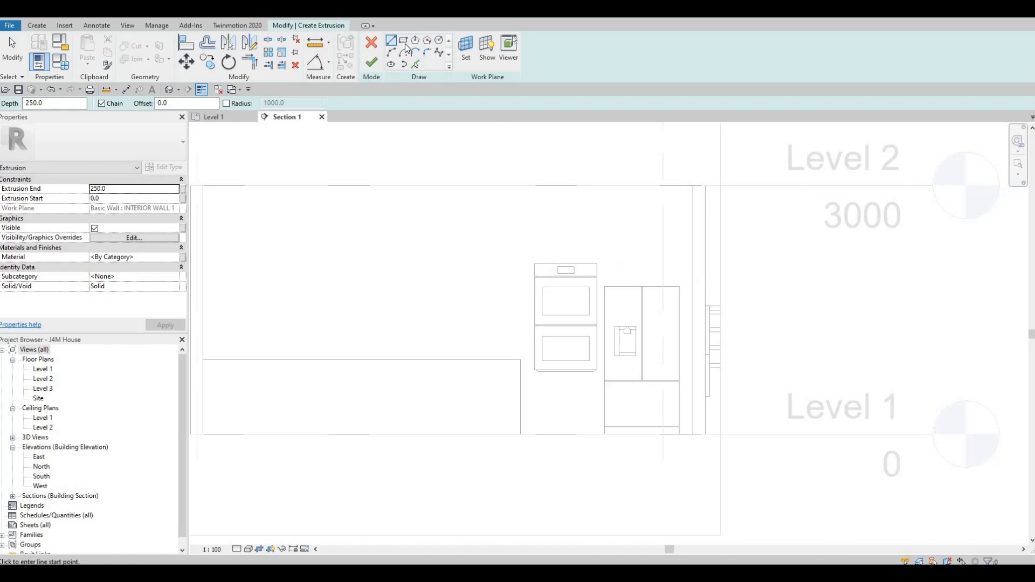
Sketch a rectangle about 2080 by 2800 mm around the oven and refrigerator, from the counter's end to the side wall.
{"action": "left_click", "coordinate": [404, 42]}
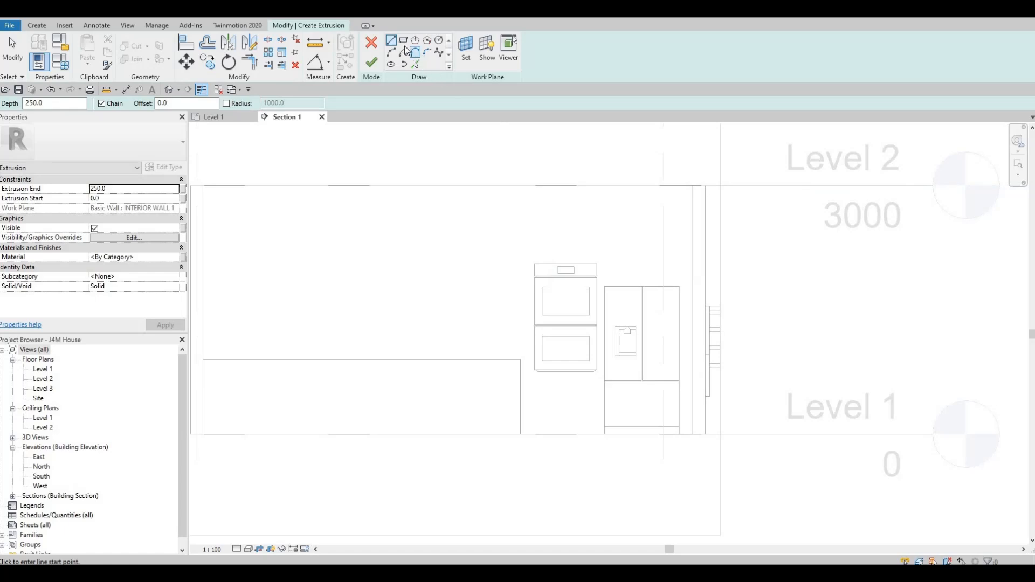
{"action": "left_click", "coordinate": [693, 438]}
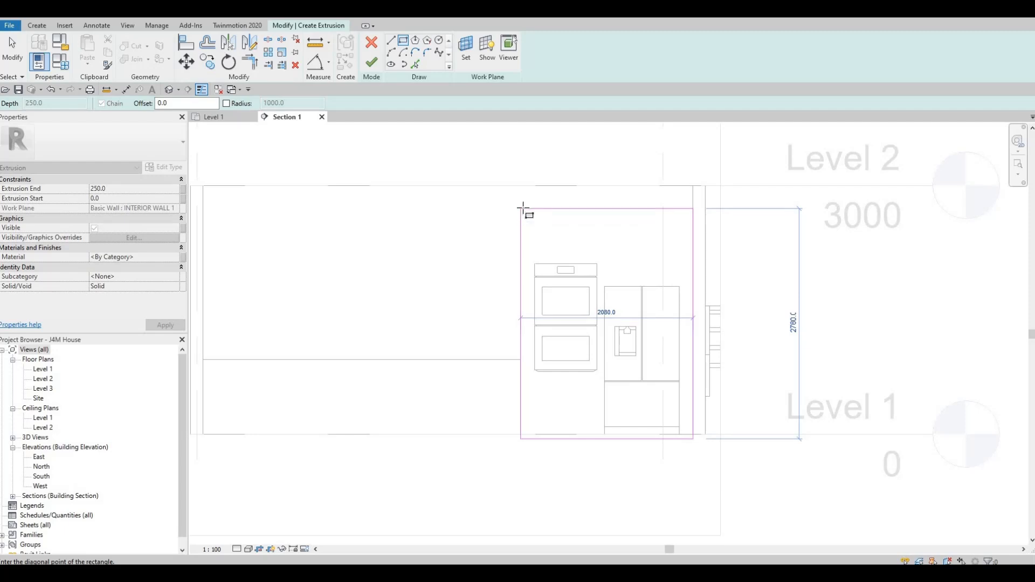
{"action": "left_click", "coordinate": [523, 208]}
{"action": "key", "text": "Escape"}
{"action": "key", "text": "Escape"}
{"action": "key", "text": "Escape"}
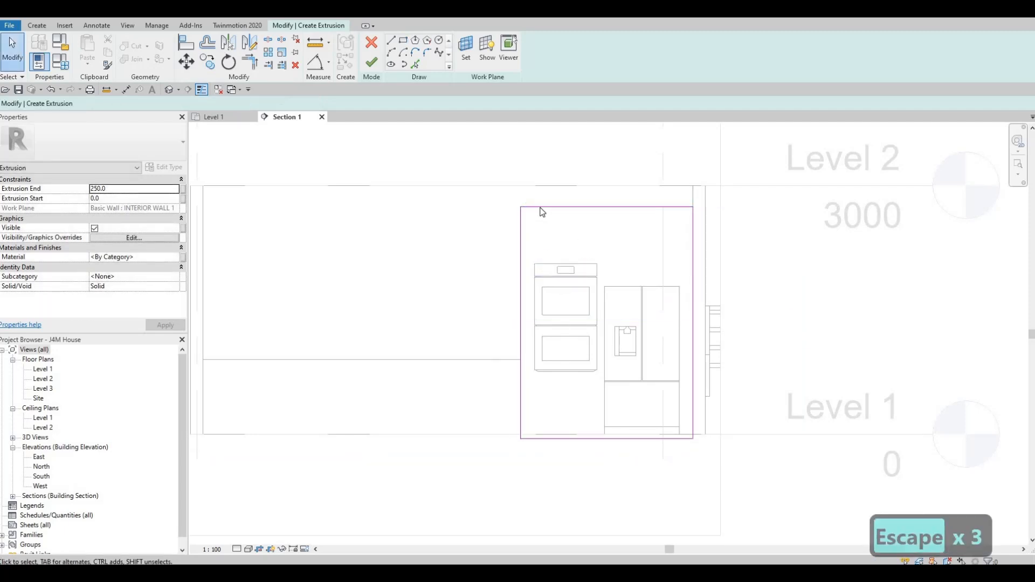
Align the bottom edge of the outer rectangle with the Level 1 line.
{"action": "left_click", "coordinate": [542, 208]}
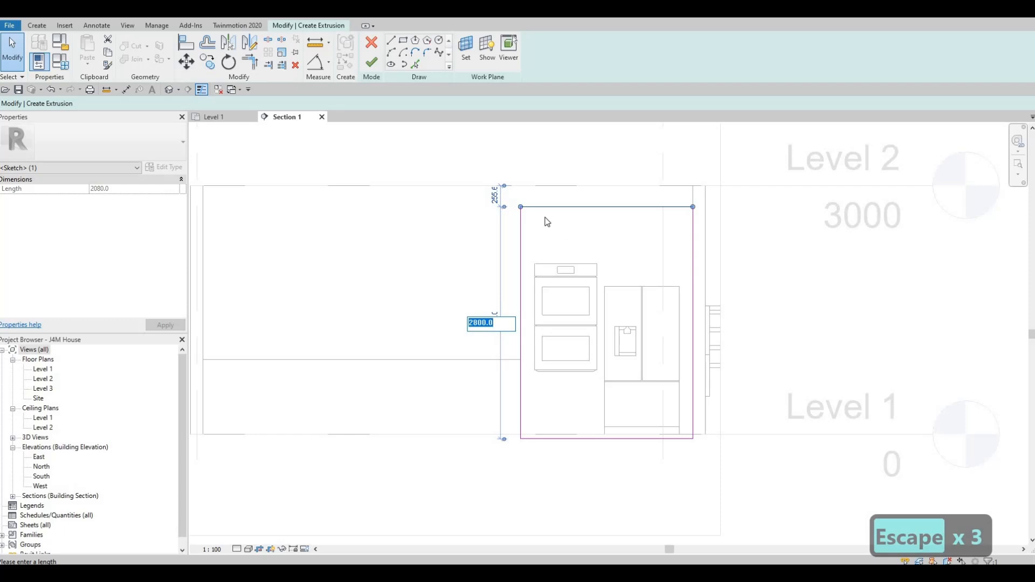
{"action": "key", "text": "Escape"}
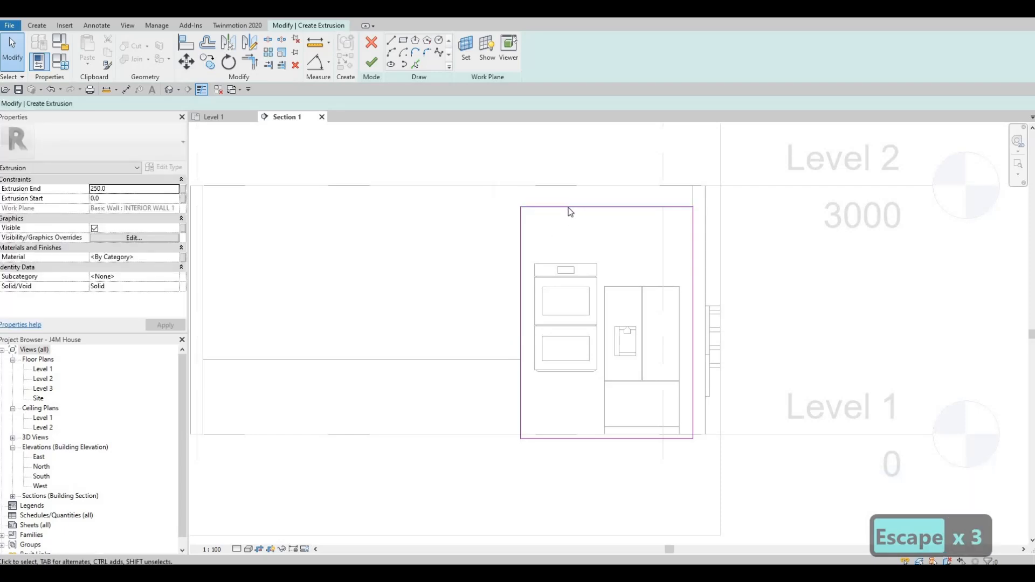
{"action": "left_click", "coordinate": [657, 439]}
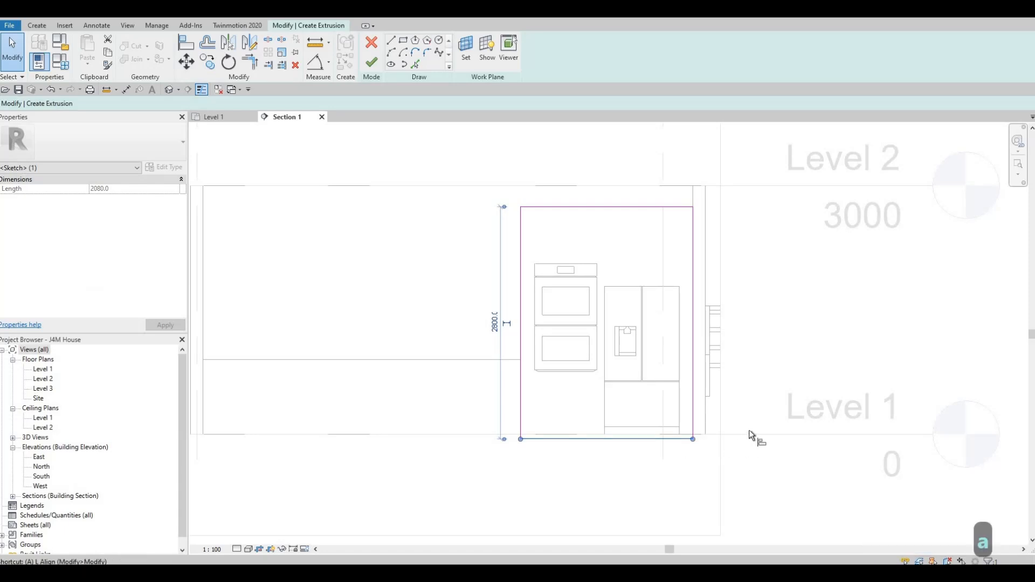
{"action": "key", "text": "a"}
{"action": "key", "text": "l"}
{"action": "left_click", "coordinate": [687, 449]}
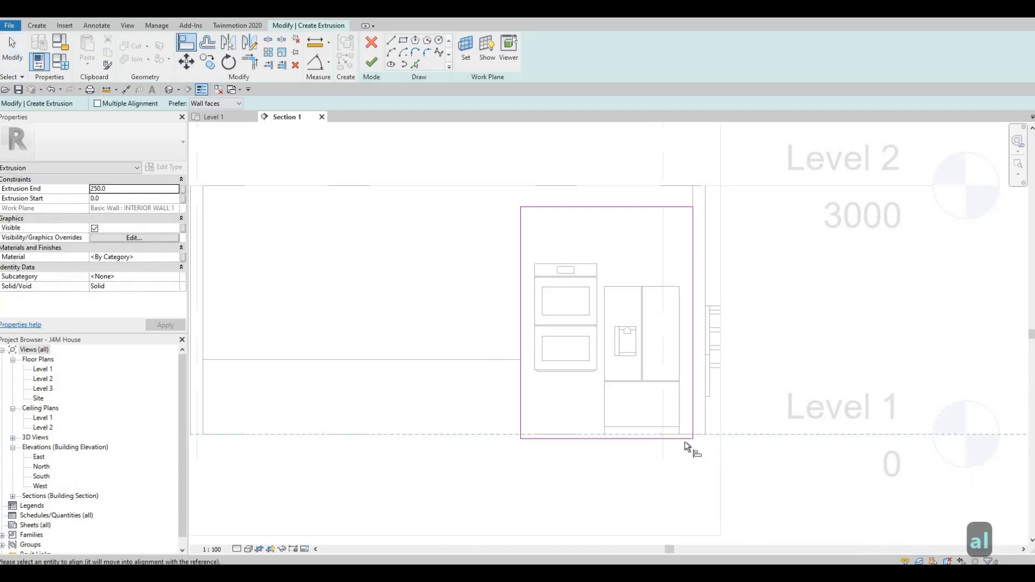
{"action": "left_click", "coordinate": [685, 441]}
{"action": "key", "text": "Escape"}
{"action": "key", "text": "Escape"}
Set the height of the outer rectangle's top edge to 2800 mm above its bottom edge.
{"action": "left_click", "coordinate": [555, 209]}
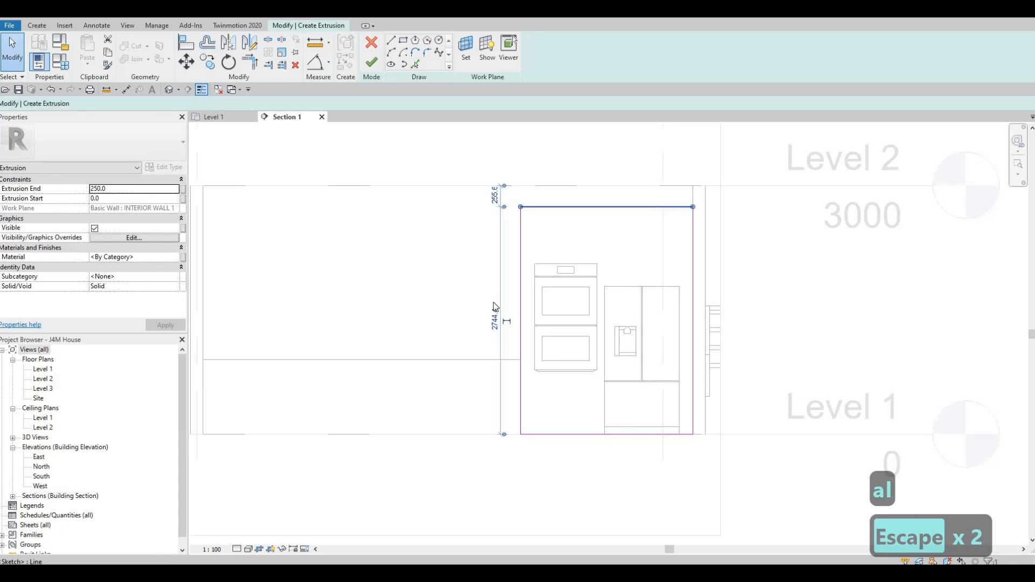
{"action": "left_click", "coordinate": [495, 321]}
{"action": "type", "text": "2"}
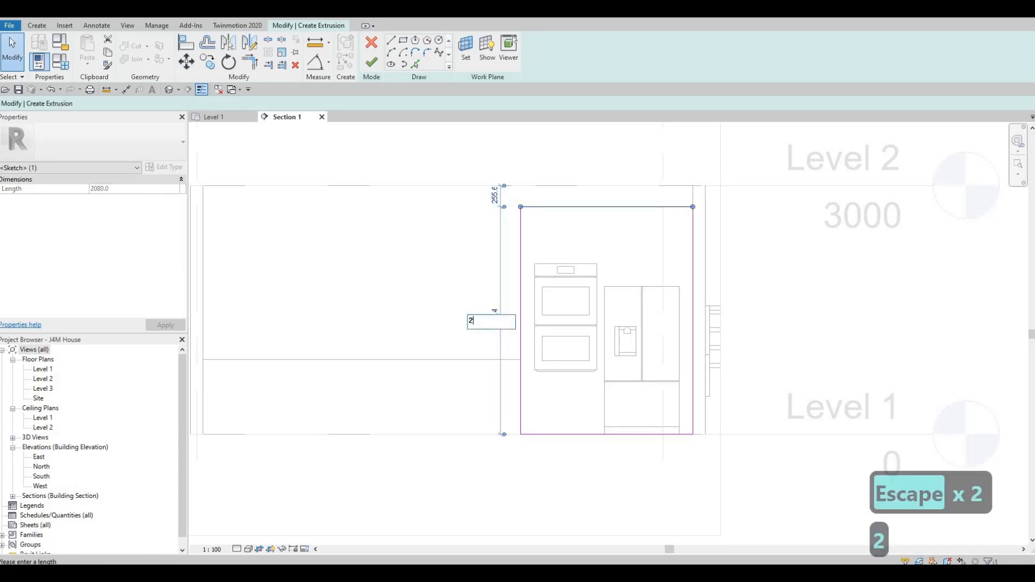
{"action": "type", "text": "800"}
{"action": "key", "text": "Return"}
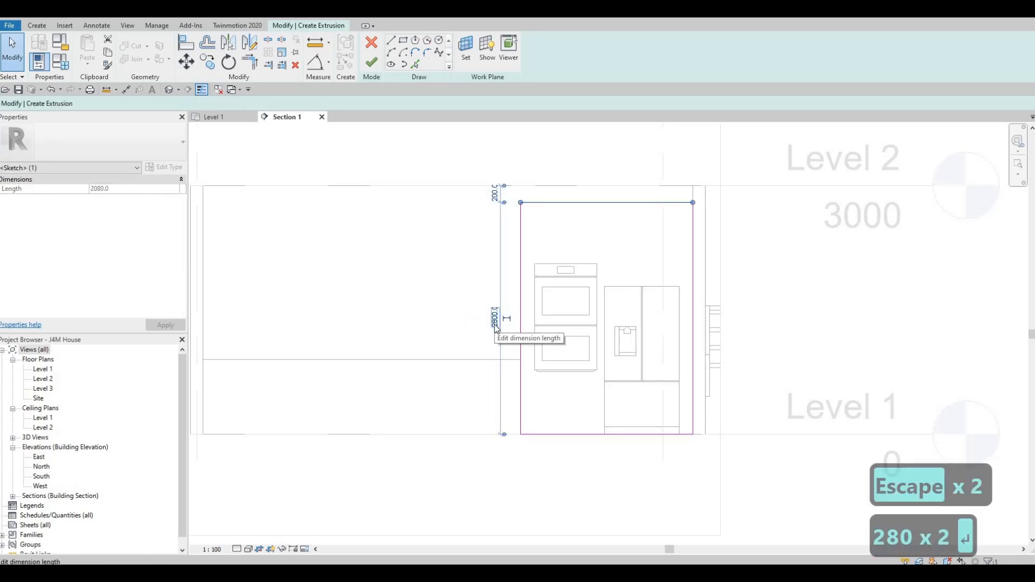
{"action": "key", "text": "Escape"}
{"action": "key", "text": "Escape"}
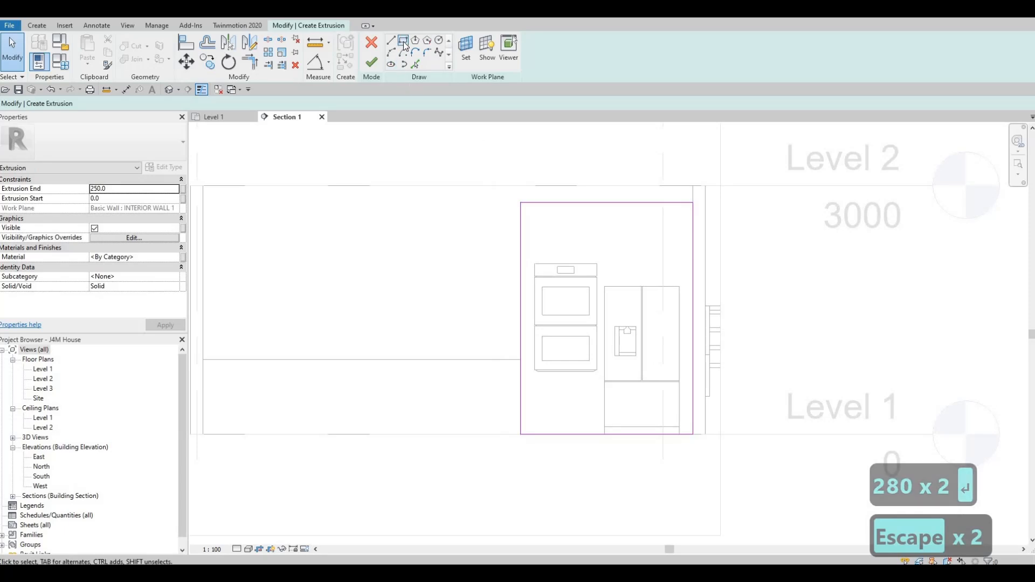
Sketch an inner rectangle around the double oven's front, down to the bottom of its lower door.
{"action": "left_click", "coordinate": [406, 44]}
{"action": "scroll", "coordinate": [535, 270], "scroll_direction": "up", "scroll_amount": 1}
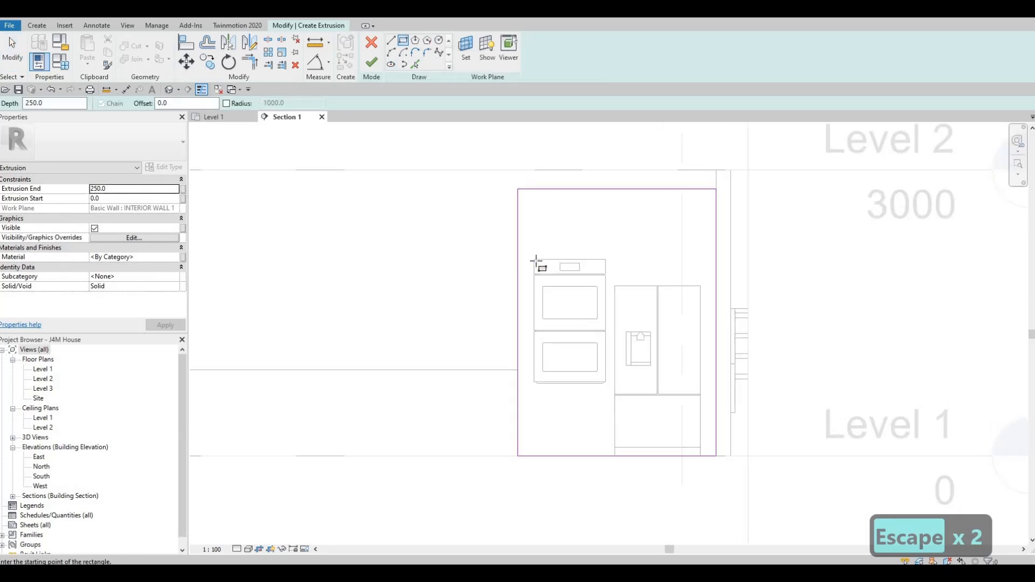
{"action": "left_click", "coordinate": [546, 276]}
{"action": "scroll", "coordinate": [610, 386], "scroll_direction": "up", "scroll_amount": 2}
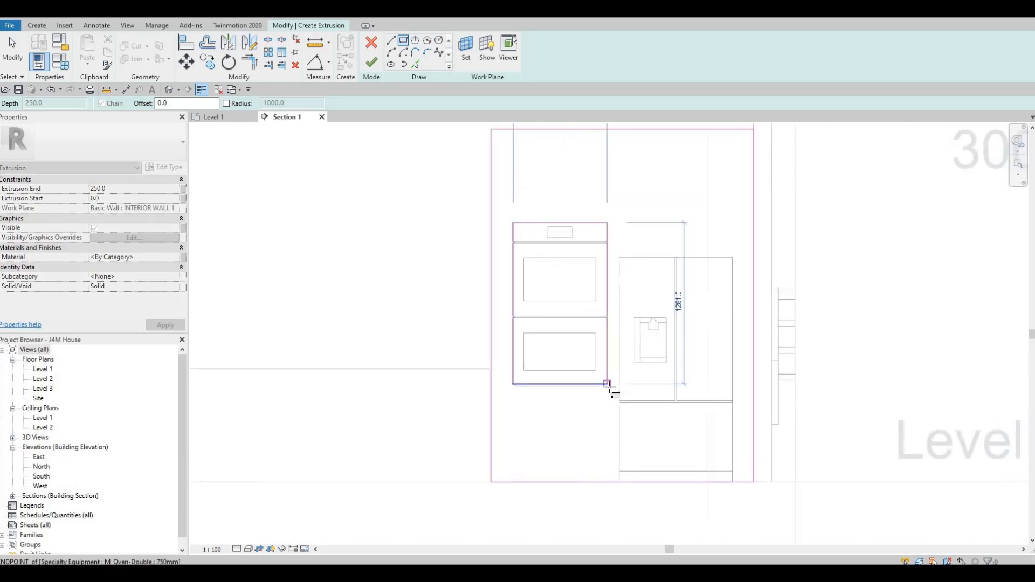
{"action": "scroll", "coordinate": [610, 387], "scroll_direction": "up", "scroll_amount": 1}
{"action": "scroll", "coordinate": [608, 386], "scroll_direction": "up", "scroll_amount": 2}
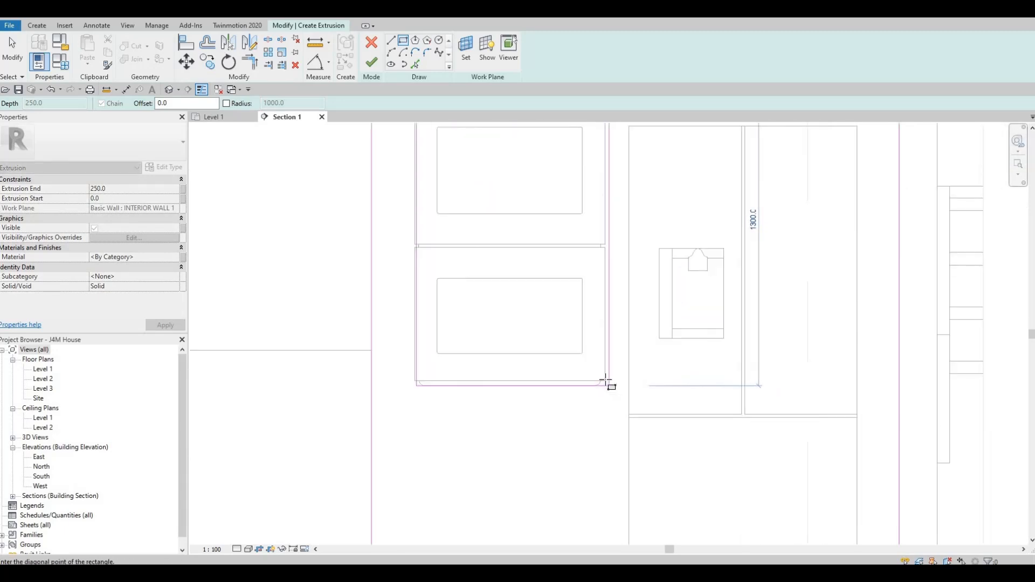
{"action": "left_click", "coordinate": [605, 383]}
{"action": "key", "text": "Escape"}
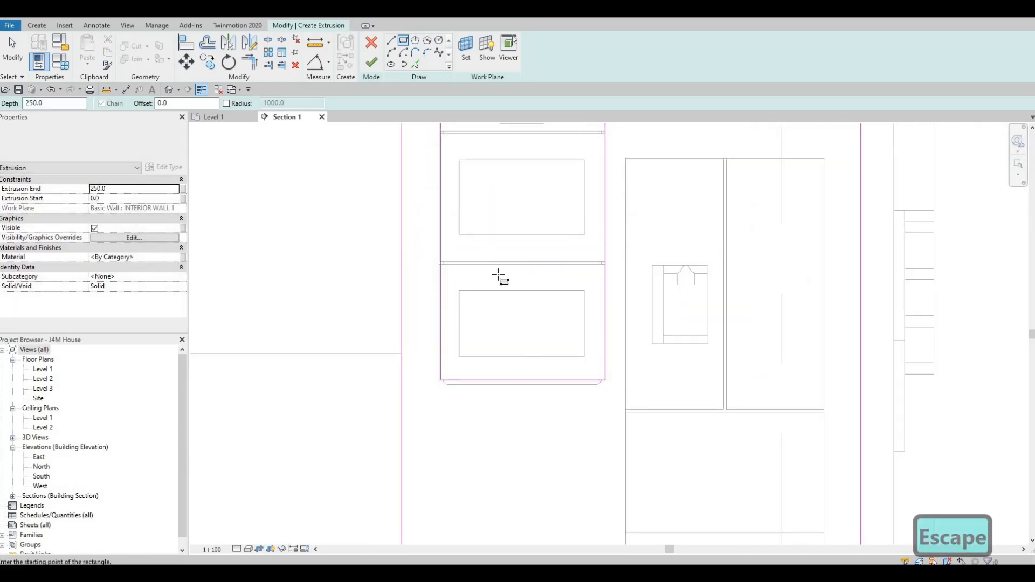
Align the left edge of the oven rectangle with the oven's outer left side.
{"action": "scroll", "coordinate": [502, 277], "scroll_direction": "down", "scroll_amount": 1}
{"action": "middle_click_drag", "start_coordinate": [501, 277], "coordinate": [469, 317]}
{"action": "scroll", "coordinate": [469, 315], "scroll_direction": "up", "scroll_amount": 3}
{"action": "key", "text": "Escape"}
{"action": "key", "text": "Escape"}
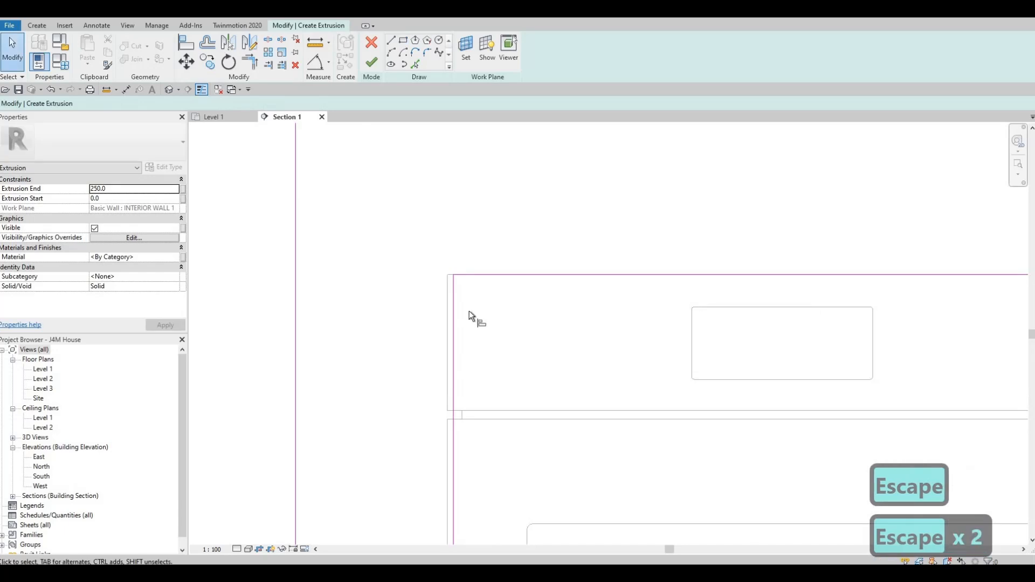
{"action": "key", "text": "a"}
{"action": "key", "text": "l"}
{"action": "left_click", "coordinate": [447, 301]}
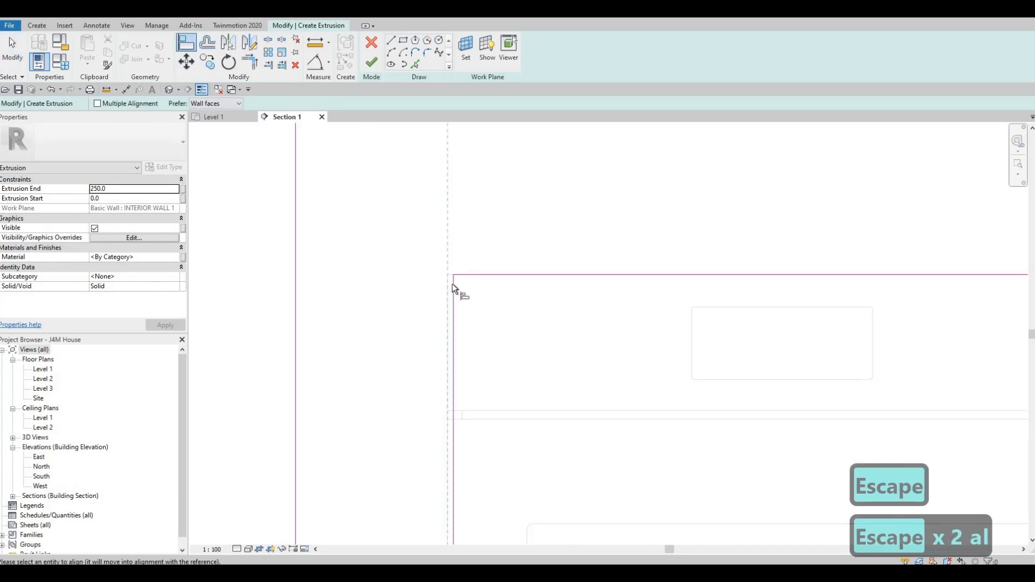
{"action": "left_click", "coordinate": [454, 290]}
{"action": "scroll", "coordinate": [616, 342], "scroll_direction": "down", "scroll_amount": 5}
{"action": "key", "text": "Escape"}
{"action": "key", "text": "Escape"}
{"action": "middle_click_drag", "start_coordinate": [578, 259], "coordinate": [548, 188]}
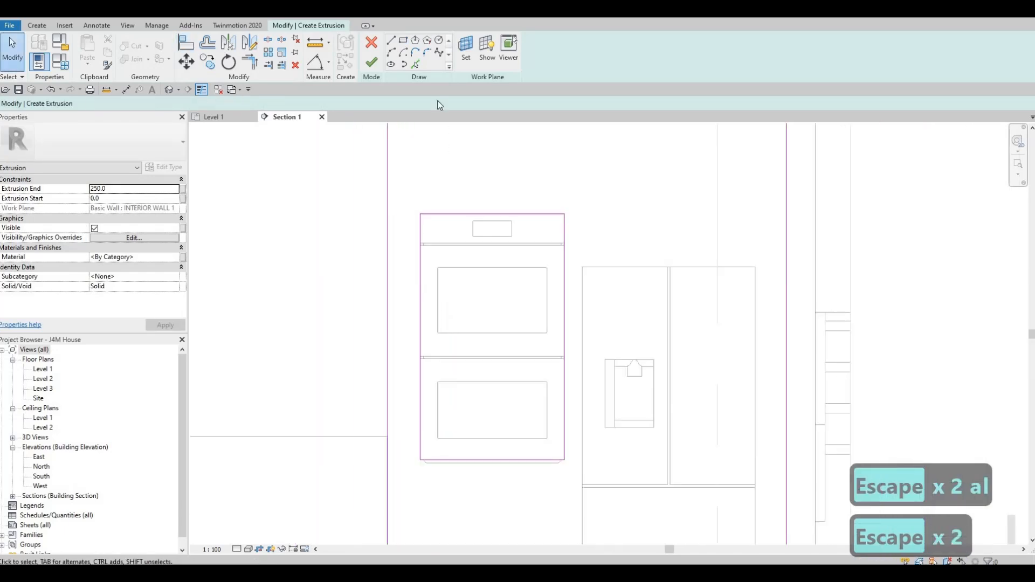
Sketch a rectangle around the refrigerator down to Level 1 and delete its bottom line overlapping the outer rectangle.
{"action": "left_click", "coordinate": [403, 40]}
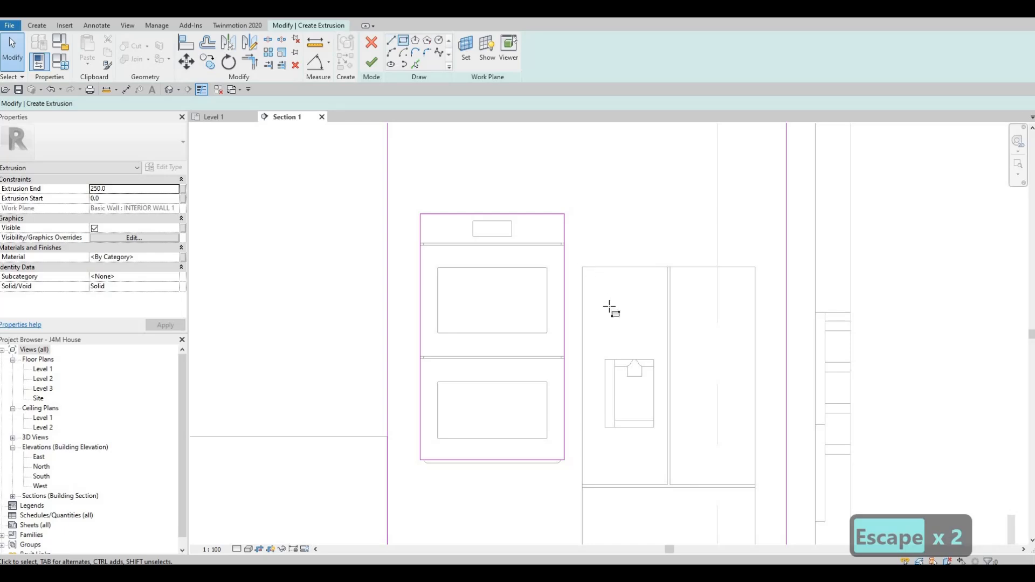
{"action": "left_click", "coordinate": [583, 267]}
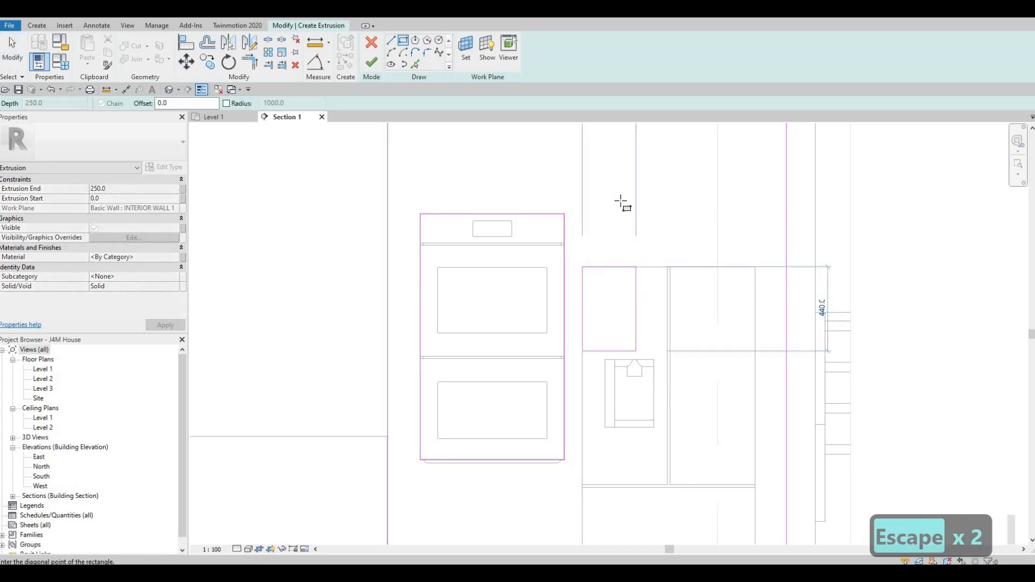
{"action": "middle_click_drag", "start_coordinate": [714, 408], "coordinate": [671, 244]}
{"action": "scroll", "coordinate": [671, 244], "scroll_direction": "down", "scroll_amount": 1}
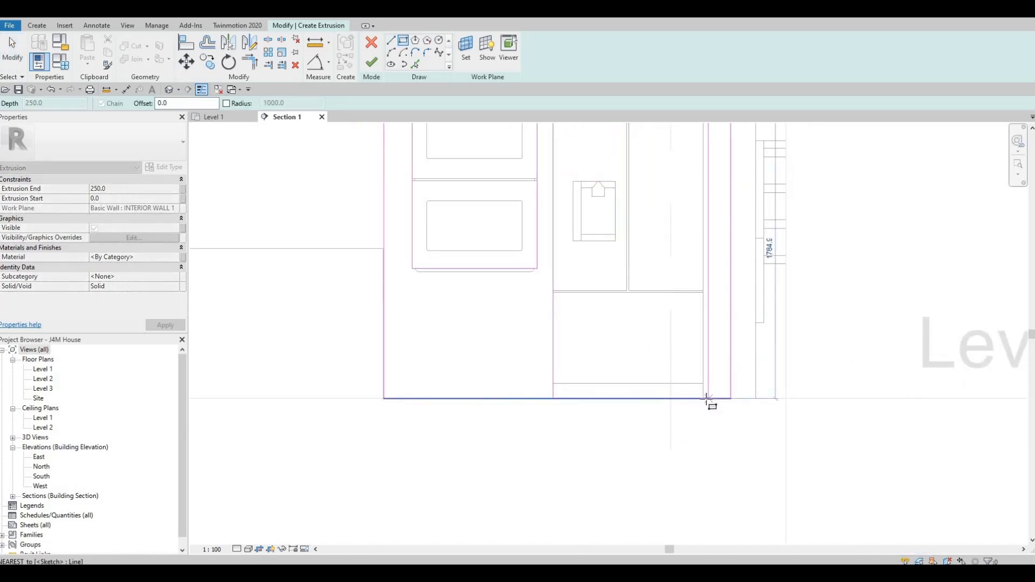
{"action": "left_click", "coordinate": [667, 404]}
{"action": "key", "text": "Escape"}
{"action": "key", "text": "Escape"}
{"action": "key", "text": "Escape"}
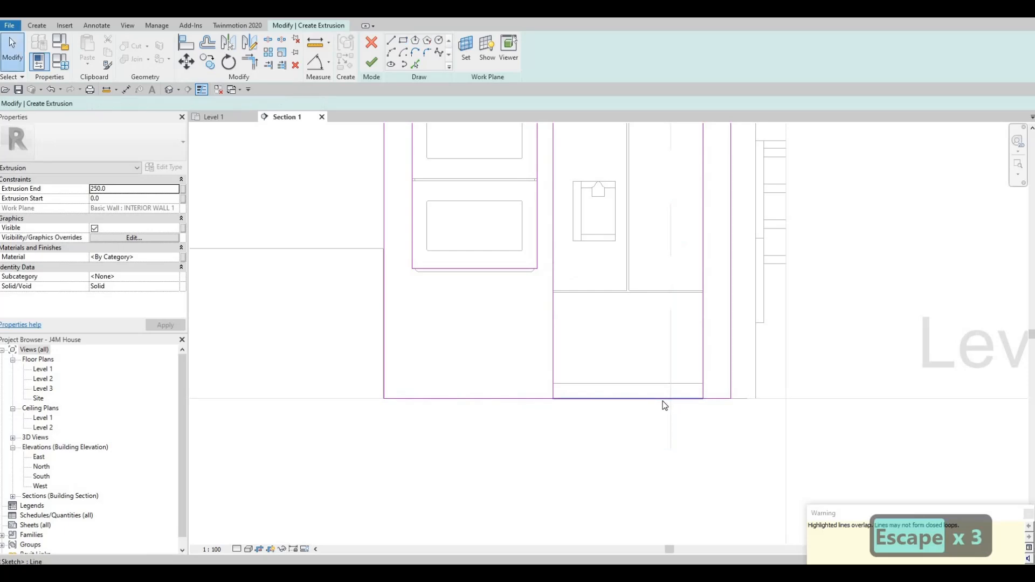
{"action": "left_click", "coordinate": [664, 400]}
{"action": "key", "text": "Delete"}
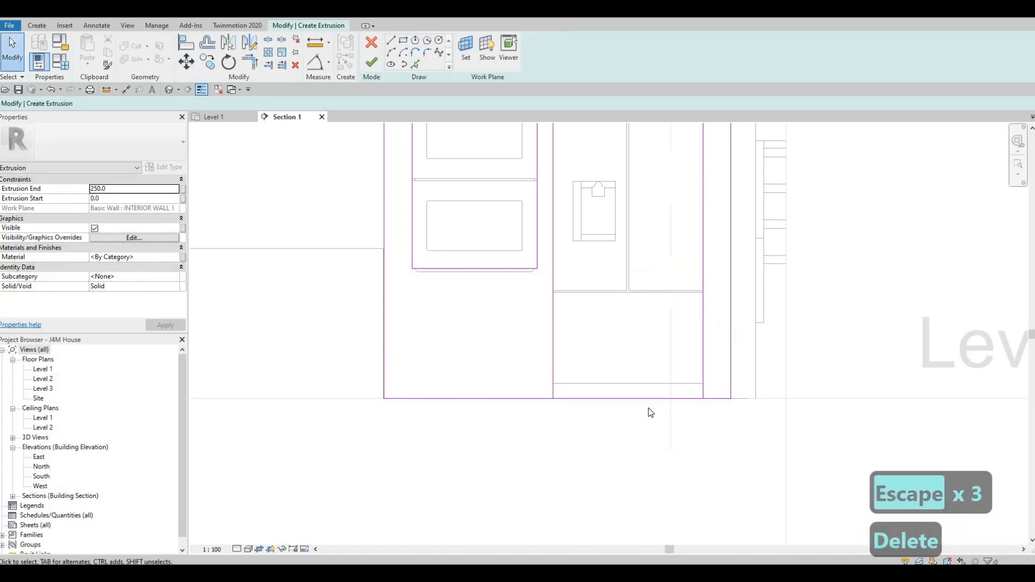
Split the profile's bottom line below the refrigerator and trim the pieces to the refrigerator opening's sides, leaving the opening's base clear.
{"action": "key", "text": "s"}
{"action": "key", "text": "l"}
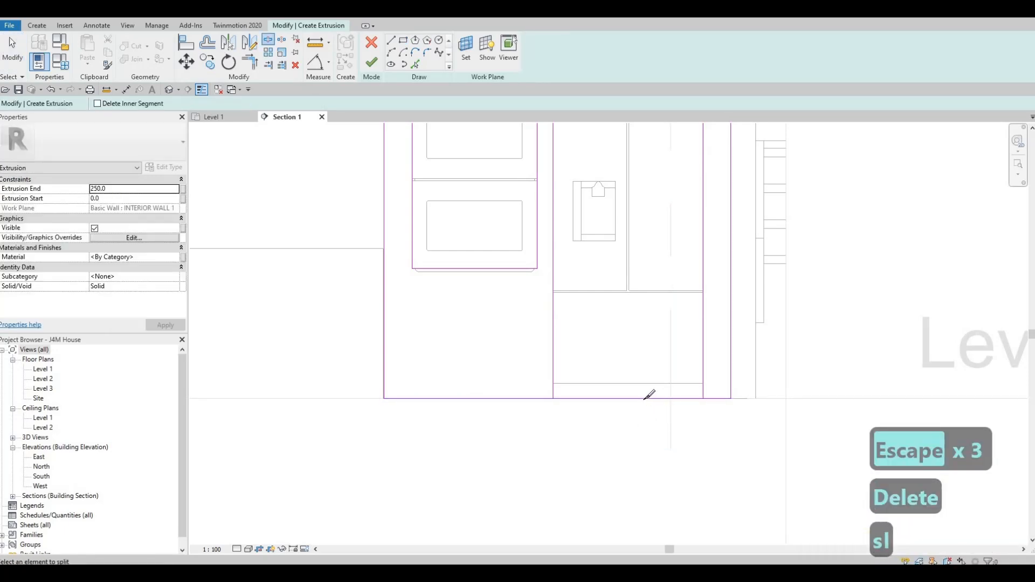
{"action": "key", "text": "Escape"}
{"action": "key", "text": "Escape"}
{"action": "key", "text": "t"}
{"action": "key", "text": "r"}
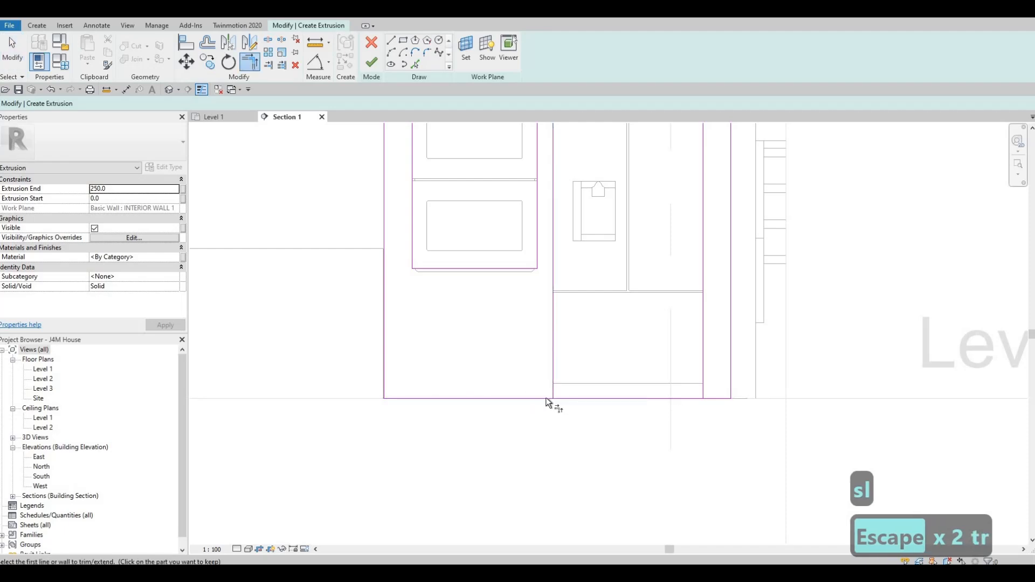
{"action": "left_click", "coordinate": [546, 398]}
{"action": "left_click", "coordinate": [554, 388]}
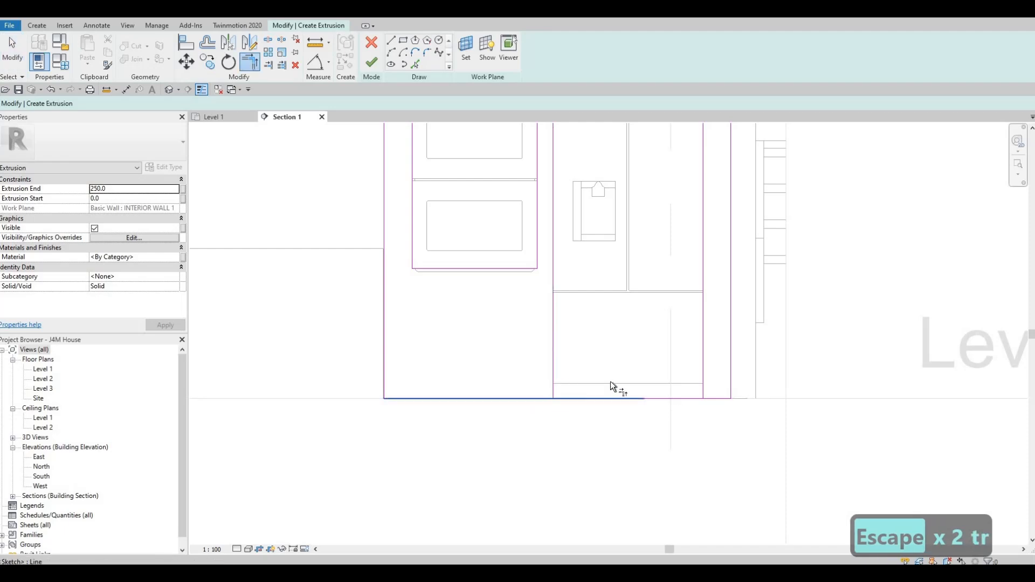
{"action": "left_click", "coordinate": [710, 399]}
{"action": "left_click", "coordinate": [715, 399]}
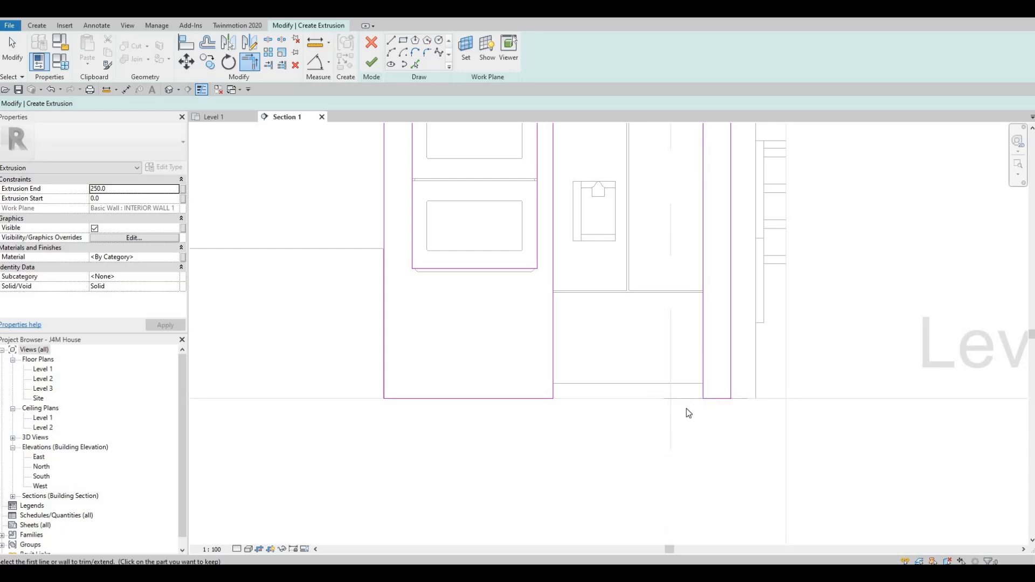
{"action": "scroll", "coordinate": [686, 413], "scroll_direction": "down", "scroll_amount": 2}
{"action": "key", "text": "Escape"}
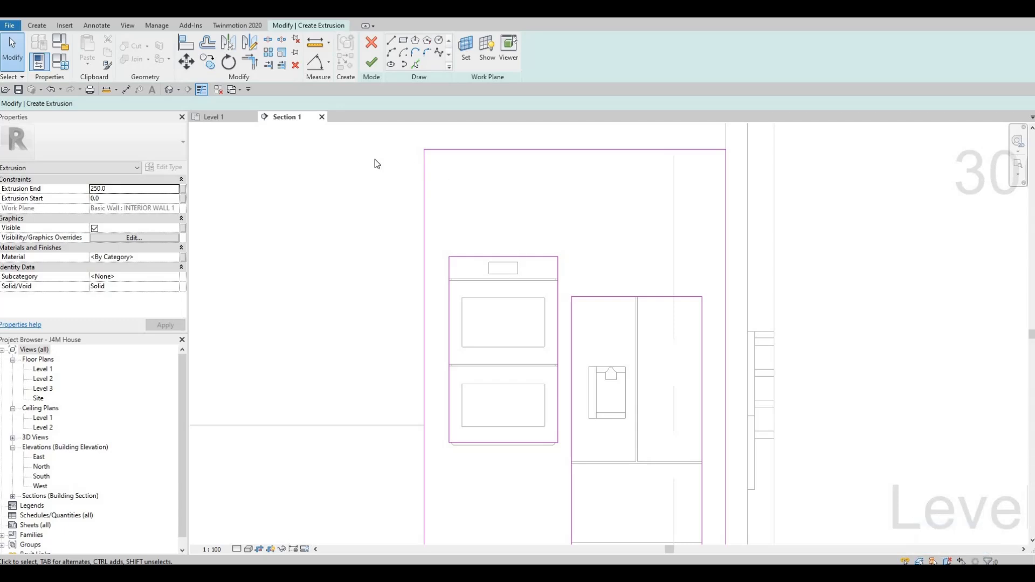
Assign the Fieldstone material from the AEC Materials stone library to the extrusion and finish its sketch.
{"action": "left_click", "coordinate": [173, 257]}
{"action": "left_click", "coordinate": [176, 258]}
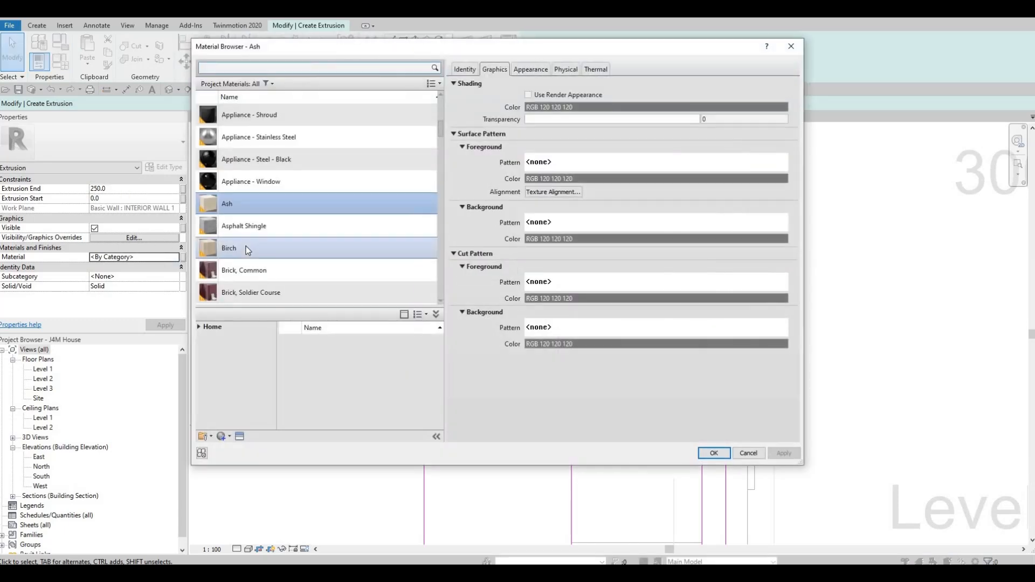
{"action": "left_click", "coordinate": [199, 326]}
{"action": "left_click", "coordinate": [201, 348]}
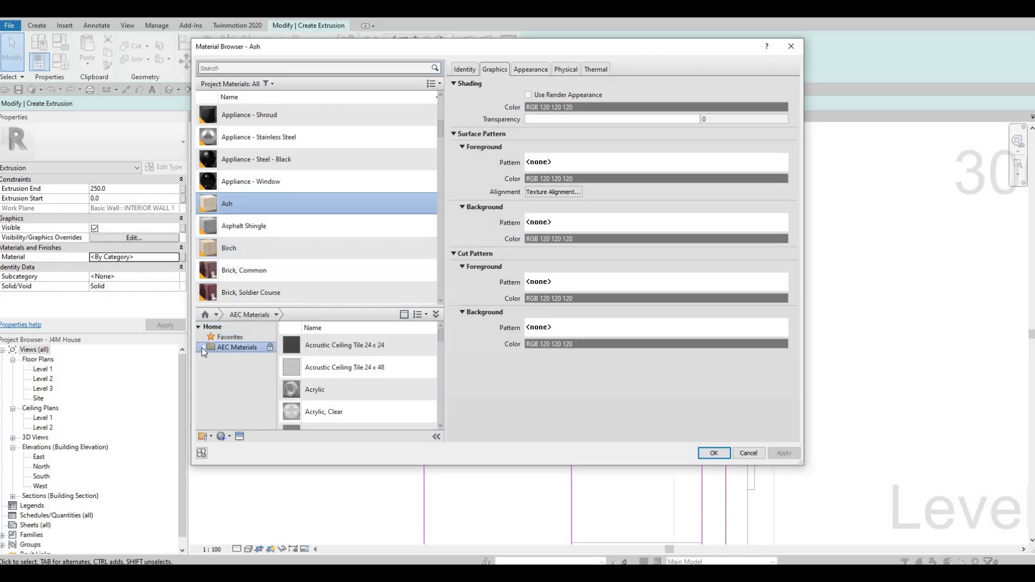
{"action": "left_click", "coordinate": [203, 347]}
{"action": "scroll", "coordinate": [236, 381], "scroll_direction": "down", "scroll_amount": 4}
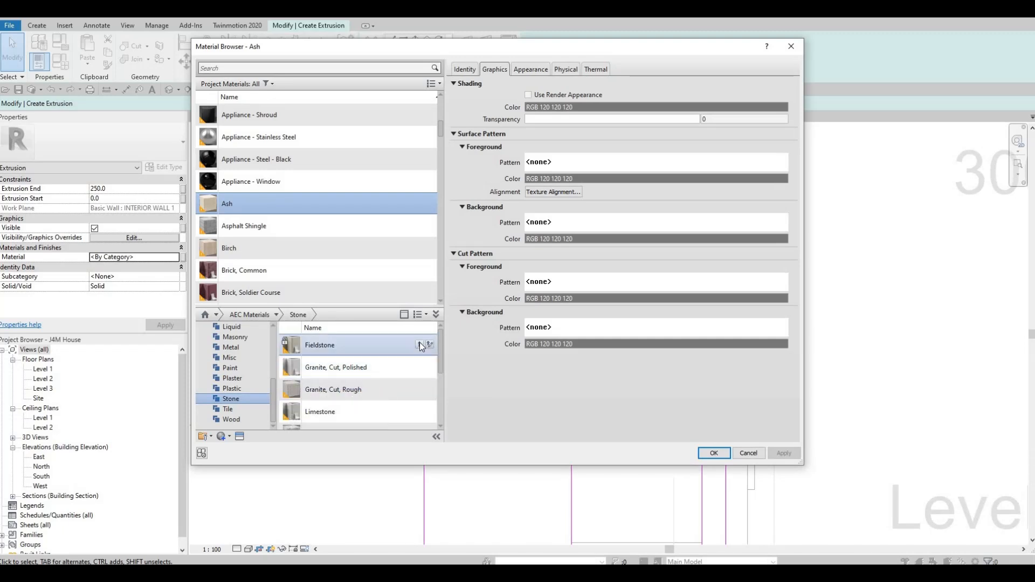
{"action": "left_click", "coordinate": [722, 452]}
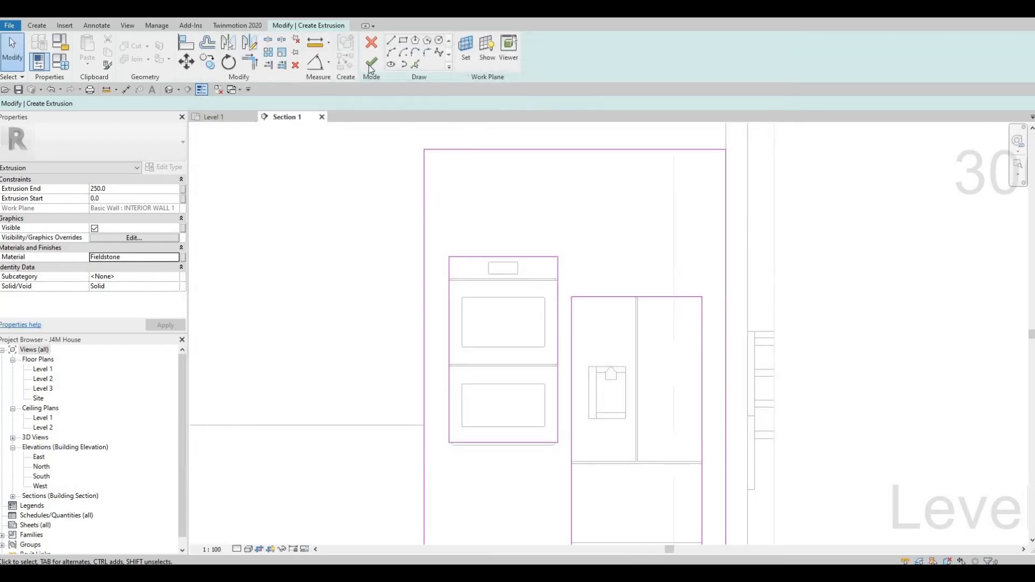
{"action": "left_click", "coordinate": [371, 62]}
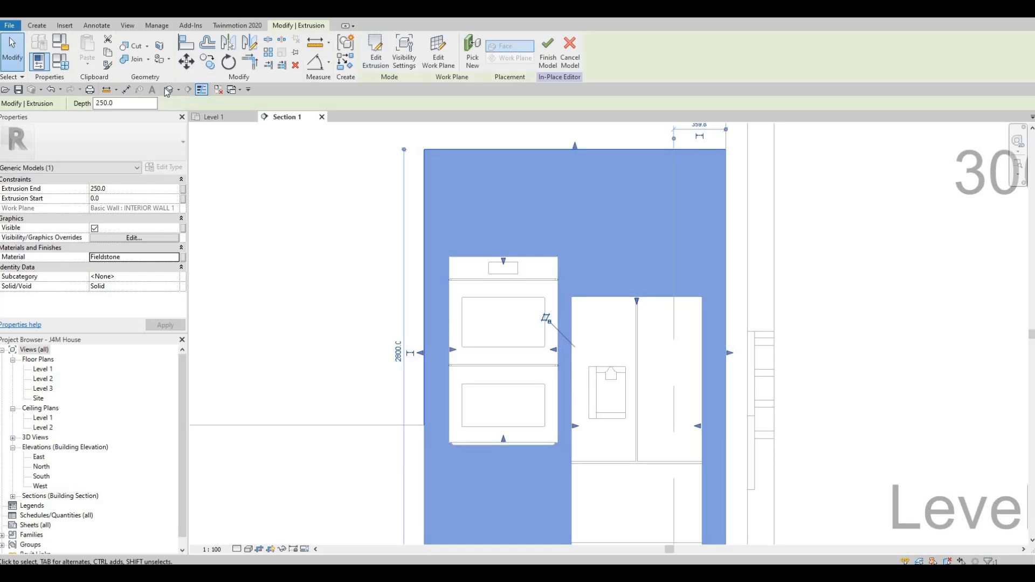
In the 3D view, stretch the surround's front face out to the appliance fronts, about 815 mm deep.
{"action": "left_click", "coordinate": [168, 90]}
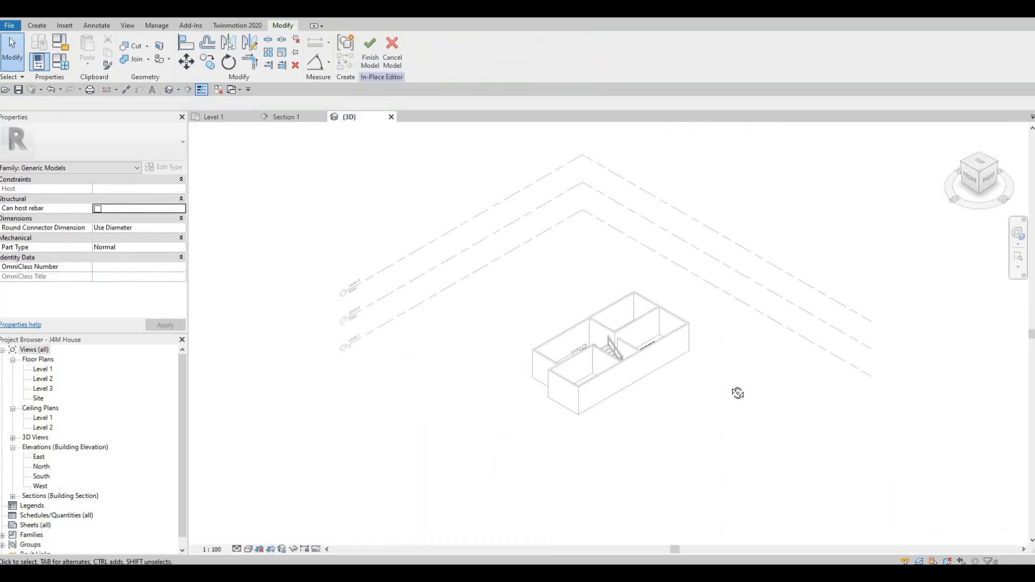
{"action": "middle_click_drag", "start_coordinate": [839, 445], "coordinate": [640, 298], "text": "shift"}
{"action": "scroll", "coordinate": [480, 322], "scroll_direction": "up", "scroll_amount": 5}
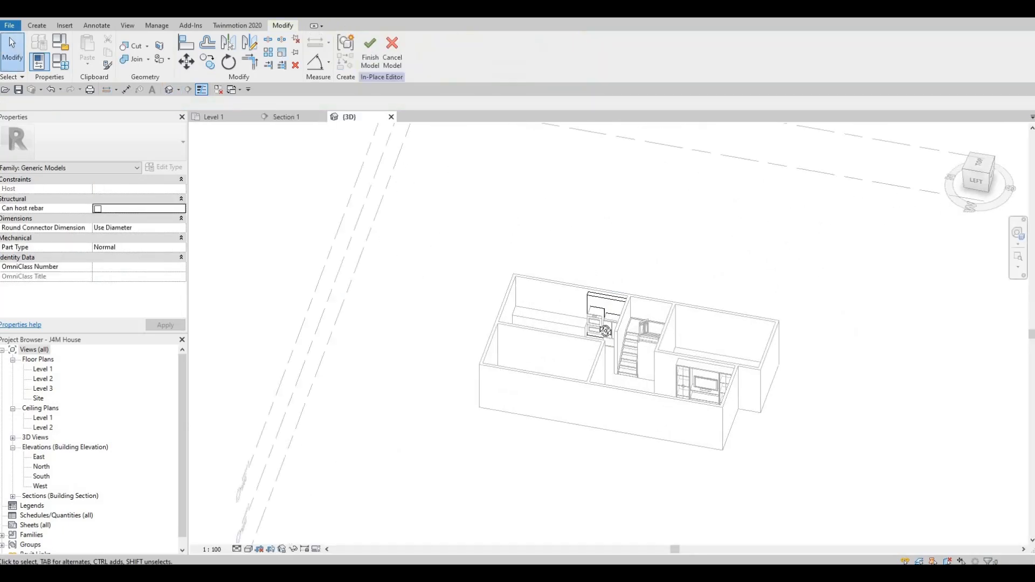
{"action": "scroll", "coordinate": [567, 261], "scroll_direction": "up", "scroll_amount": 4}
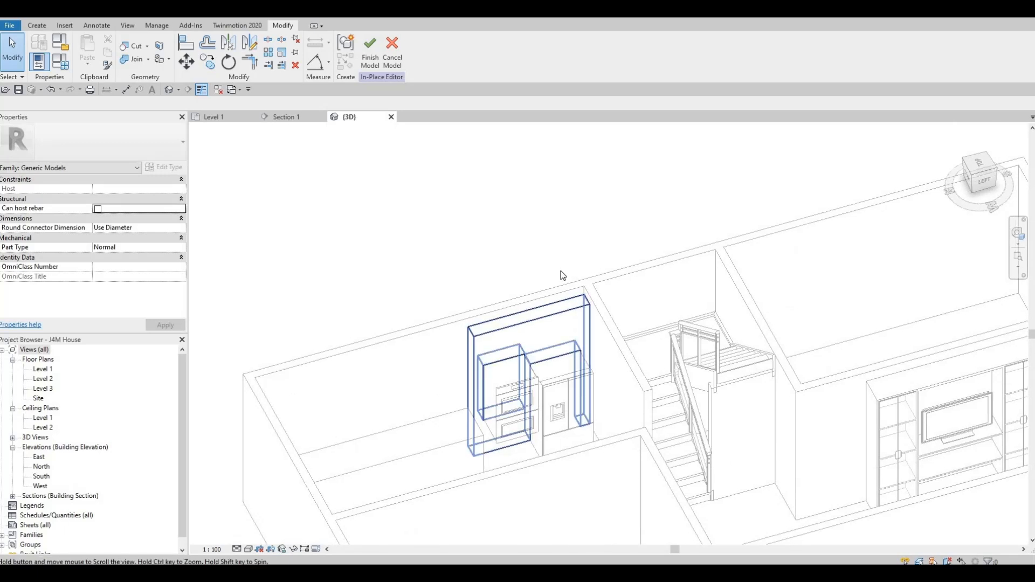
{"action": "scroll", "coordinate": [572, 253], "scroll_direction": "up", "scroll_amount": 2}
{"action": "left_click", "coordinate": [601, 318]}
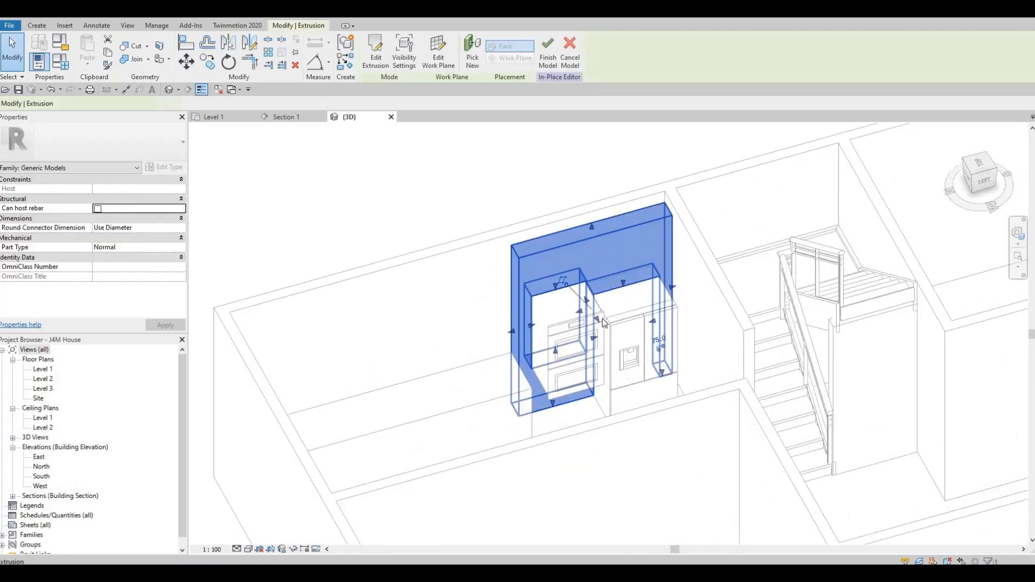
{"action": "left_click_drag", "start_coordinate": [601, 319], "coordinate": [595, 357]}
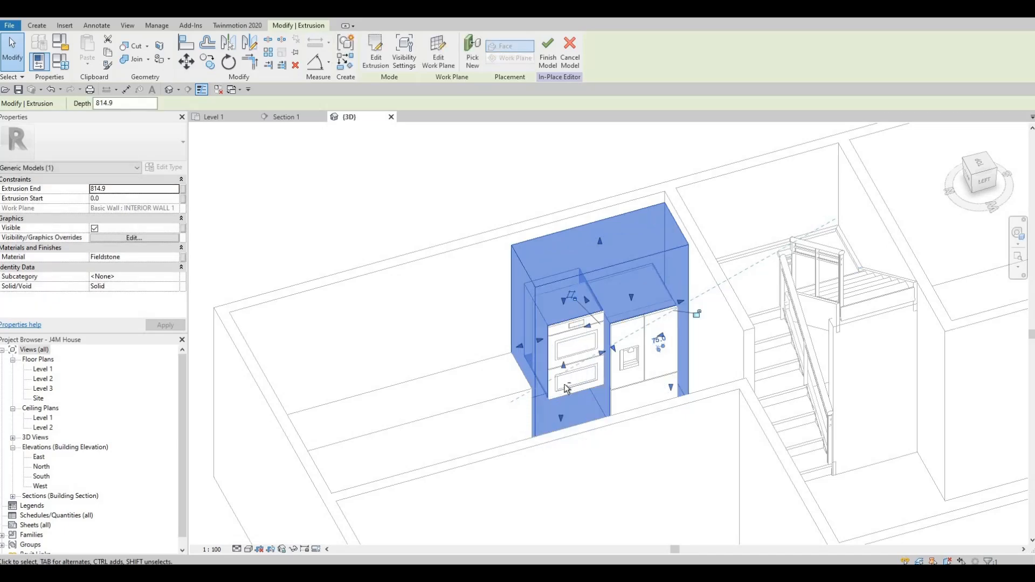
{"action": "key", "text": "Escape"}
{"action": "key", "text": "Escape"}
In the Level 1 plan, adjust the surround's depth to about 797 mm, flush with the back of the refrigerator doors, and finish the in-place model.
{"action": "middle_click_drag", "start_coordinate": [630, 338], "coordinate": [627, 285], "text": "shift"}
{"action": "scroll", "coordinate": [609, 281], "scroll_direction": "up", "scroll_amount": 10}
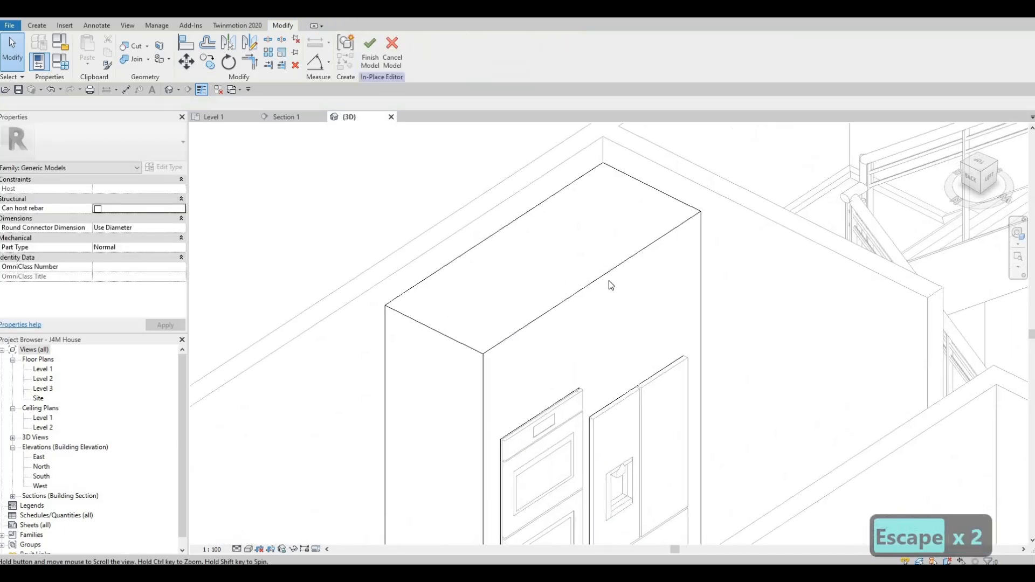
{"action": "scroll", "coordinate": [588, 293], "scroll_direction": "down", "scroll_amount": 2}
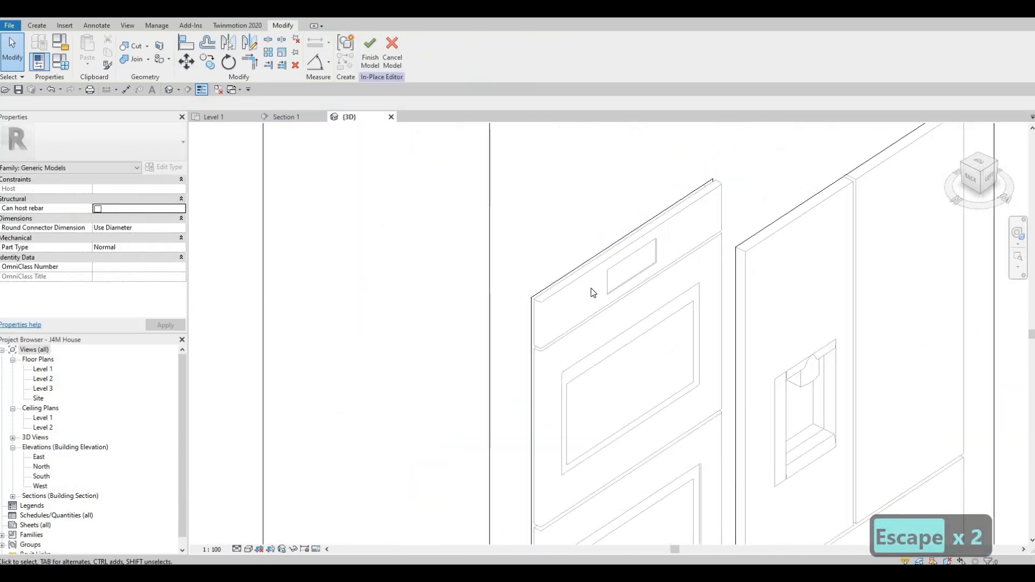
{"action": "scroll", "coordinate": [591, 287], "scroll_direction": "down", "scroll_amount": 3}
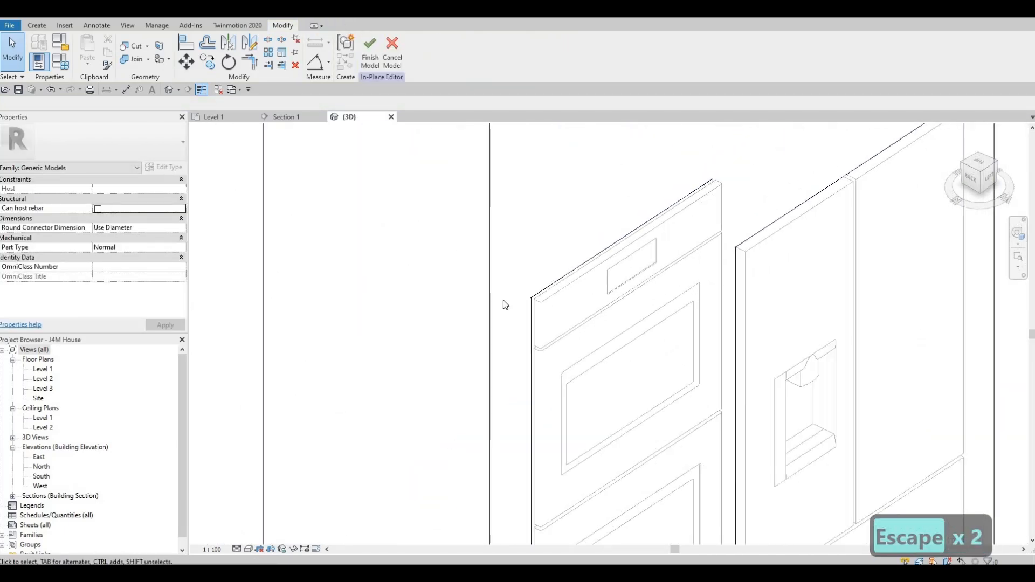
{"action": "double_click", "coordinate": [43, 370]}
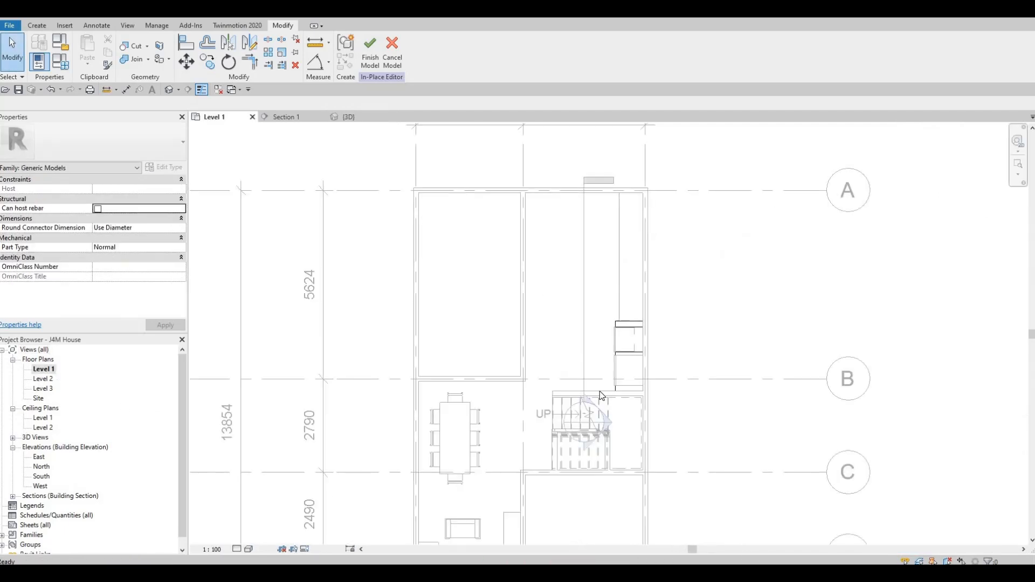
{"action": "scroll", "coordinate": [612, 325], "scroll_direction": "up", "scroll_amount": 5}
{"action": "scroll", "coordinate": [611, 324], "scroll_direction": "up", "scroll_amount": 3}
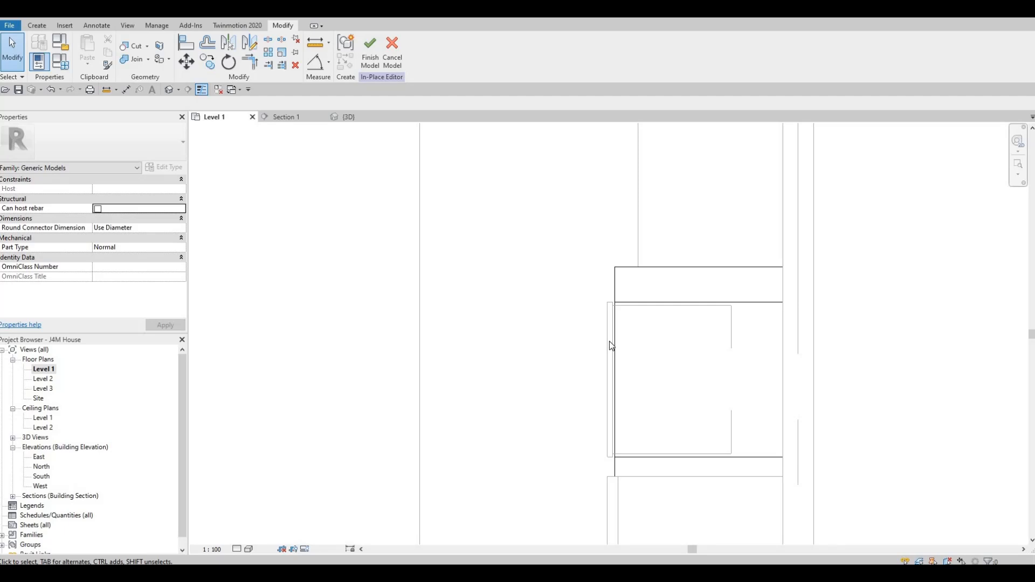
{"action": "left_click", "coordinate": [616, 445]}
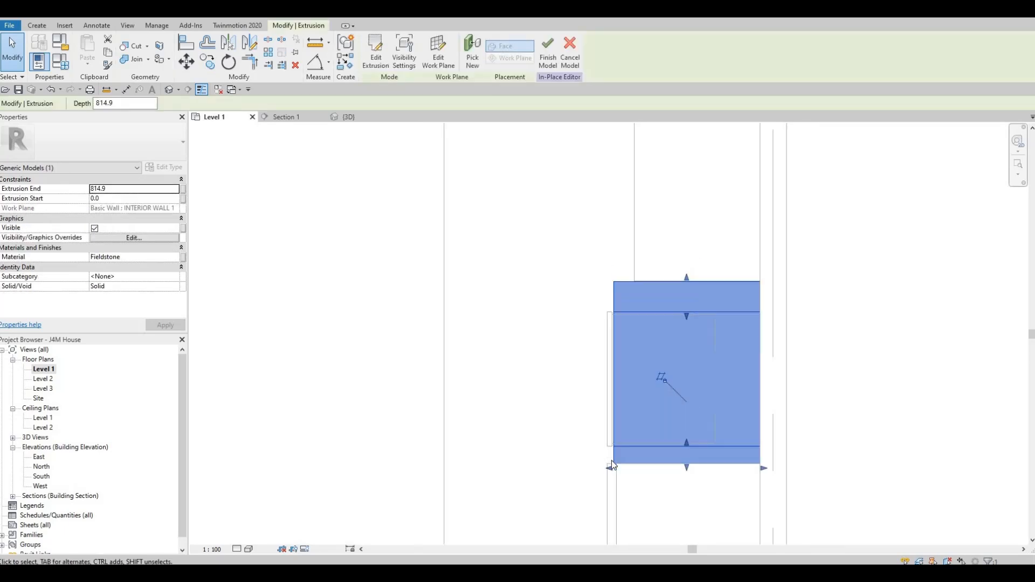
{"action": "scroll", "coordinate": [610, 458], "scroll_direction": "up", "scroll_amount": 1}
{"action": "left_click_drag", "start_coordinate": [620, 461], "coordinate": [618, 464]}
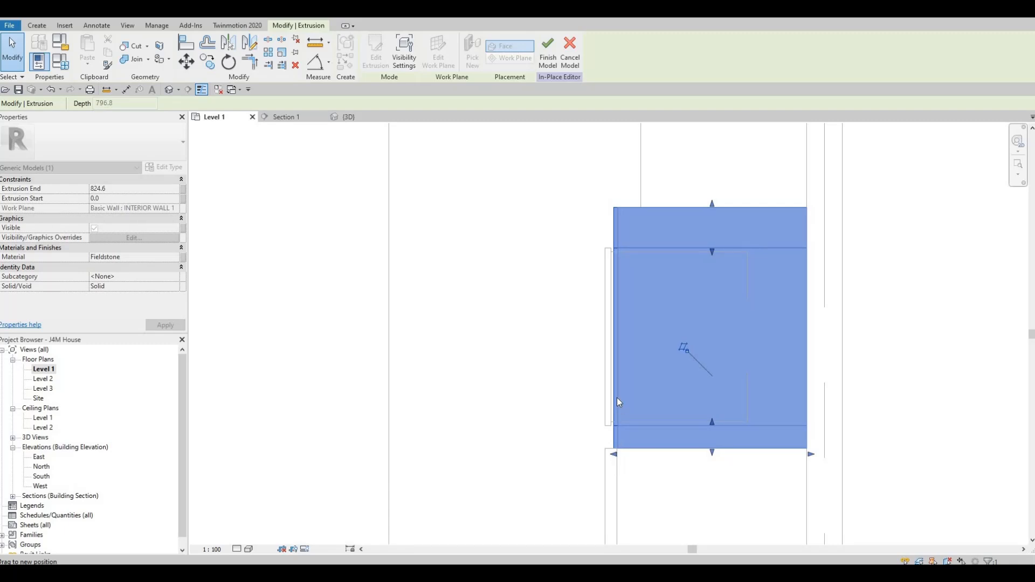
{"action": "key", "text": "Escape"}
{"action": "key", "text": "Escape"}
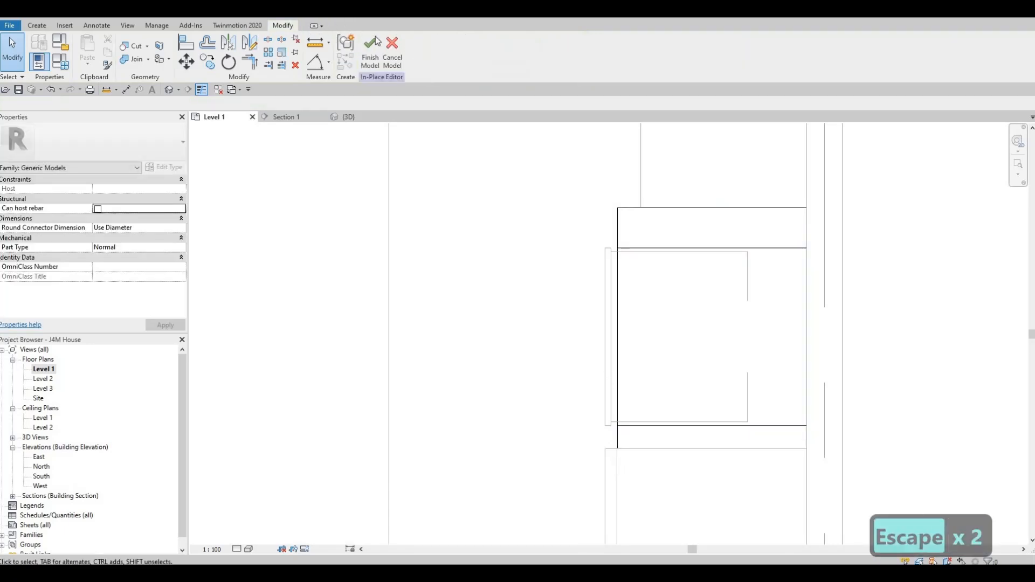
{"action": "left_click", "coordinate": [370, 51]}
Align the back of the double oven's front panel with the front face of the cabinet surround.
{"action": "scroll", "coordinate": [593, 283], "scroll_direction": "up", "scroll_amount": 2}
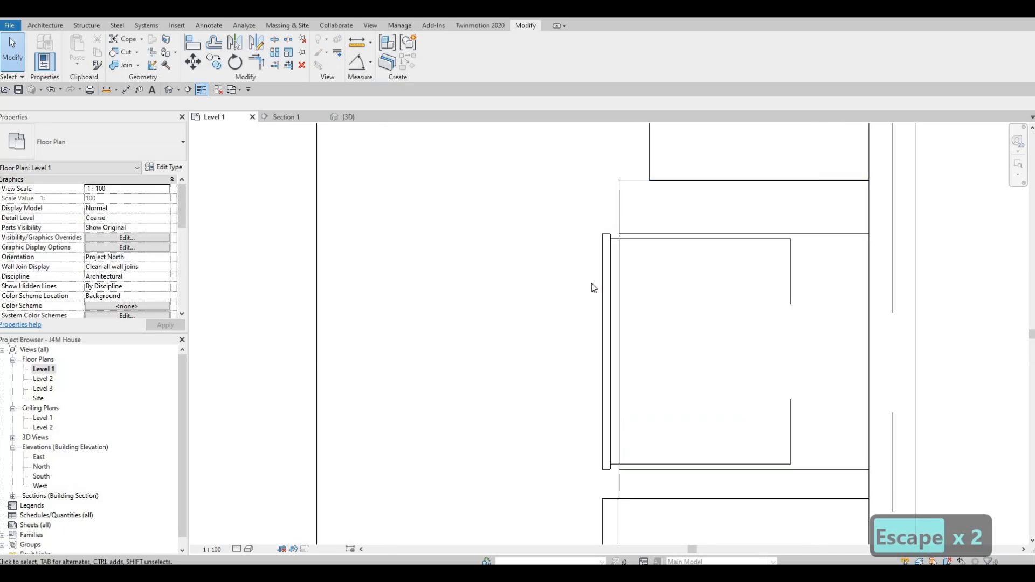
{"action": "key", "text": "a"}
{"action": "key", "text": "l"}
{"action": "left_click", "coordinate": [618, 275]}
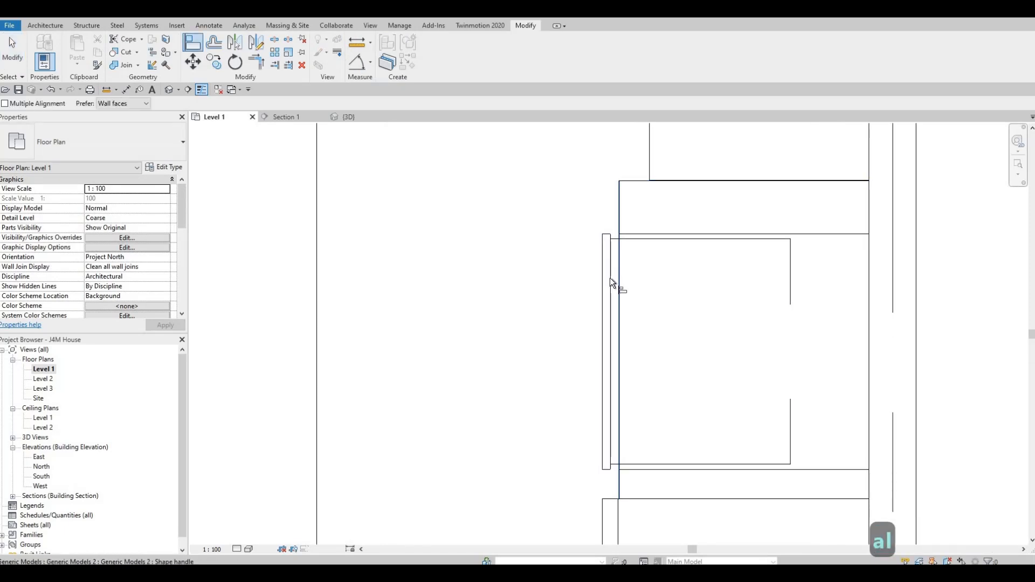
{"action": "left_click", "coordinate": [610, 303]}
{"action": "key", "text": "Escape"}
{"action": "key", "text": "Escape"}
{"action": "key", "text": "Escape"}
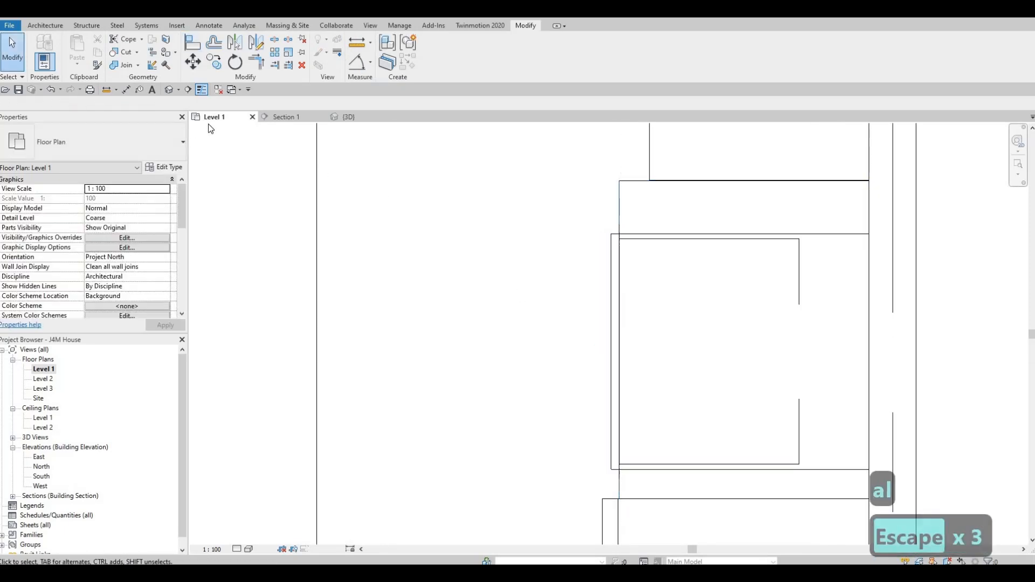
Examine in the 3D view how the oven and refrigerator fit into the cabinet surround.
{"action": "left_click", "coordinate": [370, 116]}
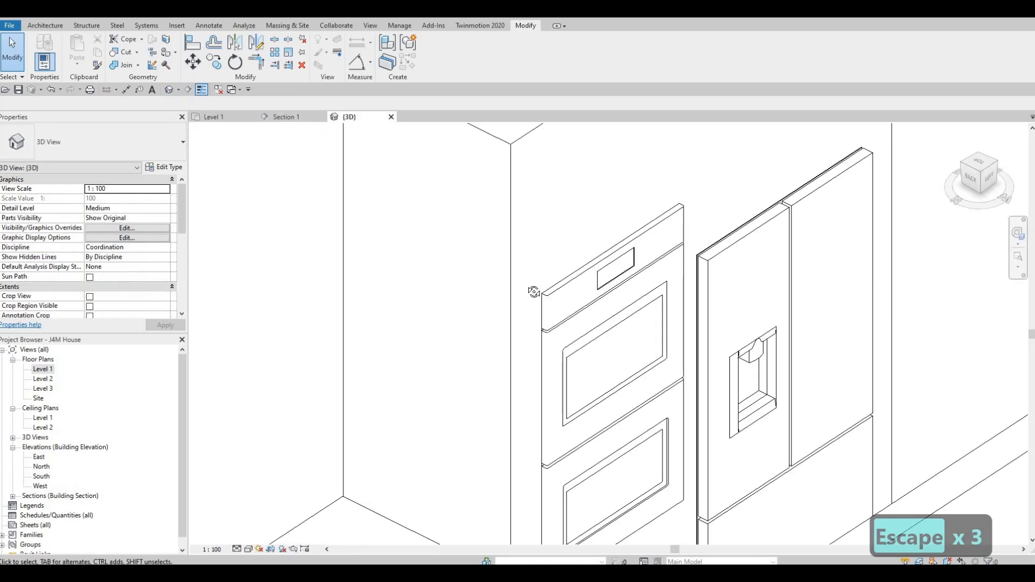
{"action": "middle_click_drag", "start_coordinate": [534, 292], "coordinate": [625, 286], "text": "shift"}
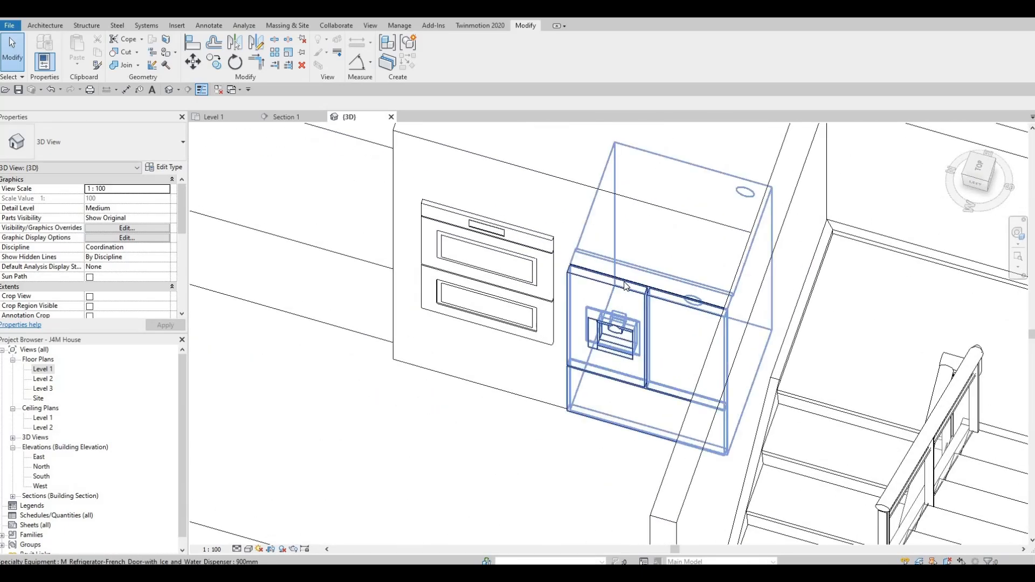
{"action": "scroll", "coordinate": [624, 282], "scroll_direction": "up", "scroll_amount": 4}
{"action": "scroll", "coordinate": [623, 282], "scroll_direction": "down", "scroll_amount": 2}
{"action": "key", "text": "Escape"}
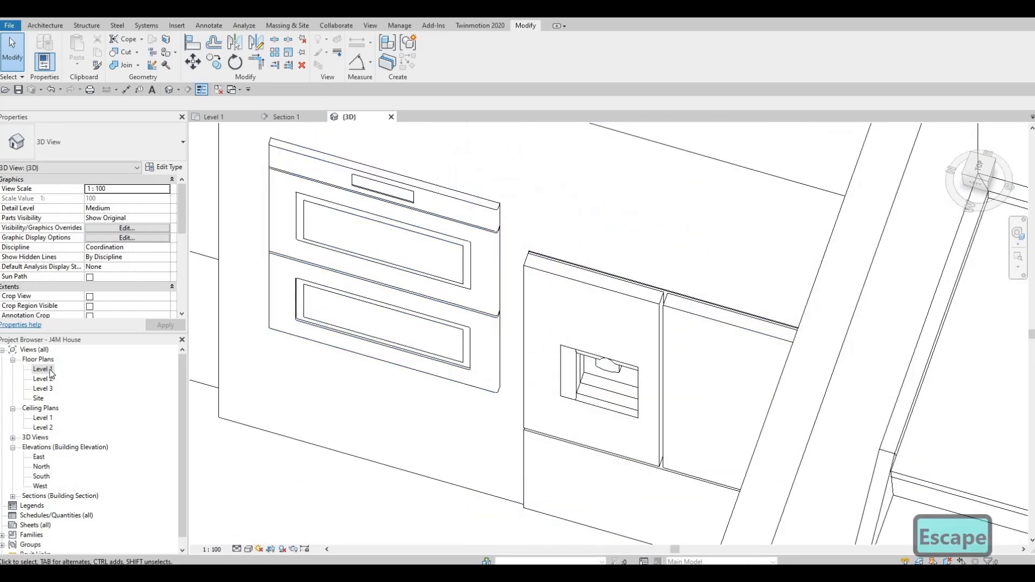
{"action": "key", "text": "Escape"}
Return to the Level 1 floor plan and examine the kitchen layout around the counter and appliances.
{"action": "double_click", "coordinate": [69, 372]}
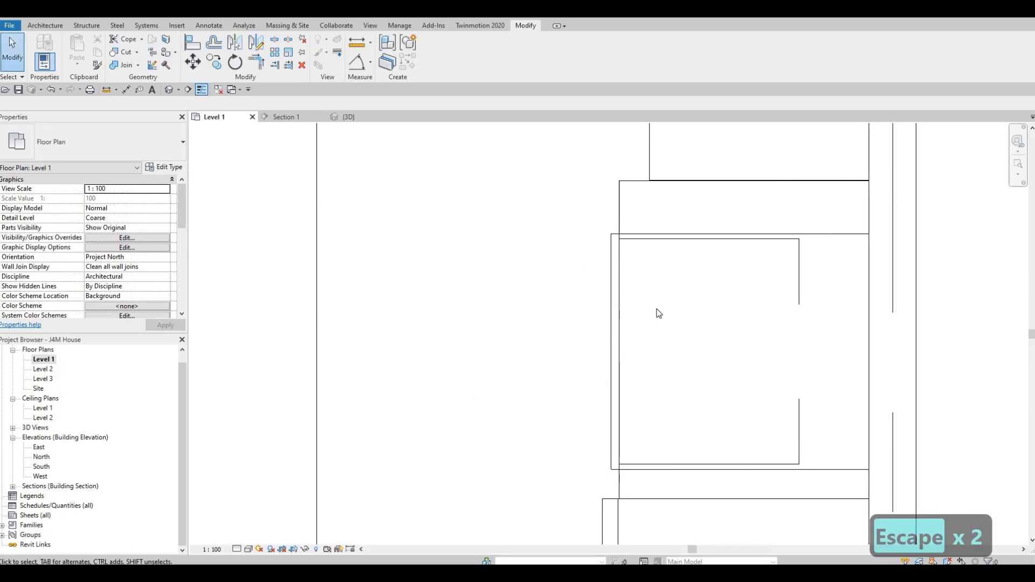
{"action": "scroll", "coordinate": [660, 293], "scroll_direction": "down", "scroll_amount": 4}
{"action": "scroll", "coordinate": [672, 330], "scroll_direction": "down", "scroll_amount": 5}
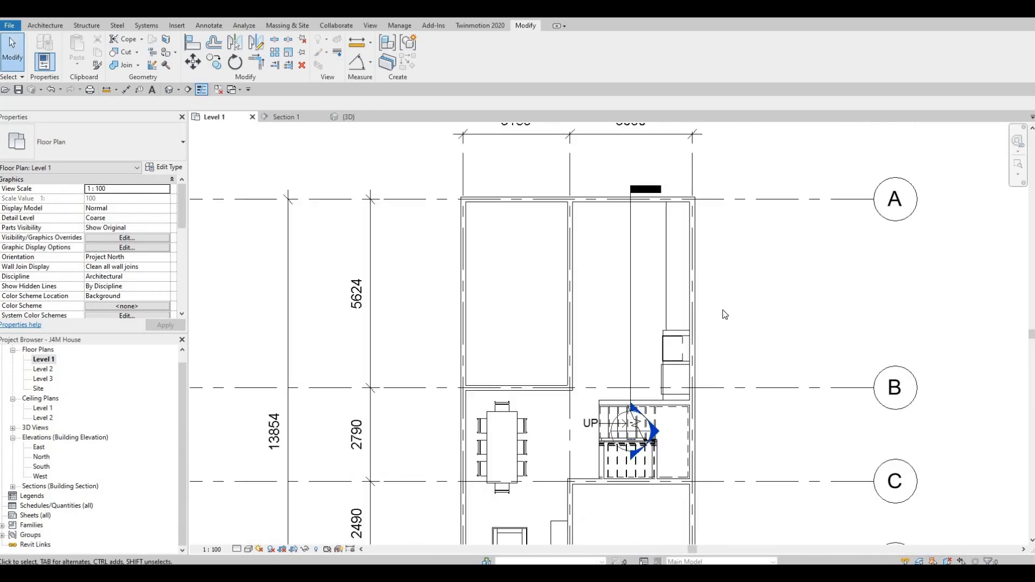
{"action": "scroll", "coordinate": [671, 330], "scroll_direction": "up", "scroll_amount": 1}
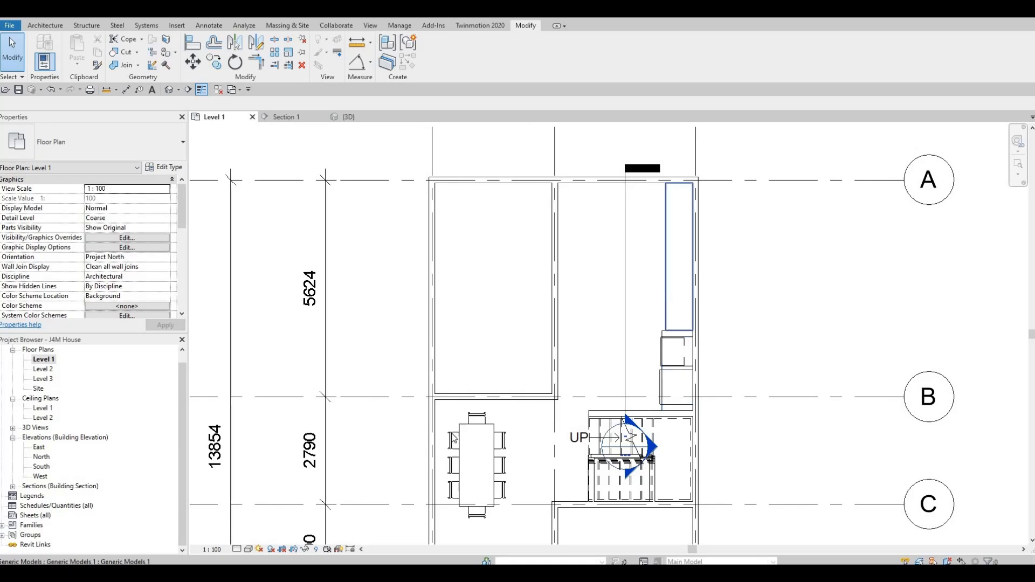
{"action": "scroll", "coordinate": [453, 326], "scroll_direction": "down", "scroll_amount": 2}
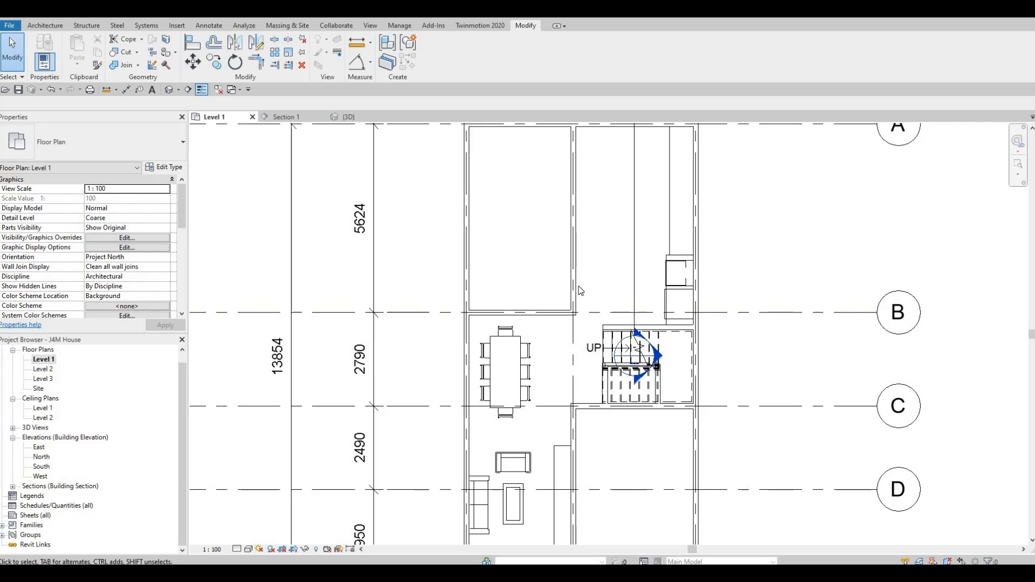
{"action": "middle_click_drag", "start_coordinate": [606, 156], "coordinate": [603, 270]}
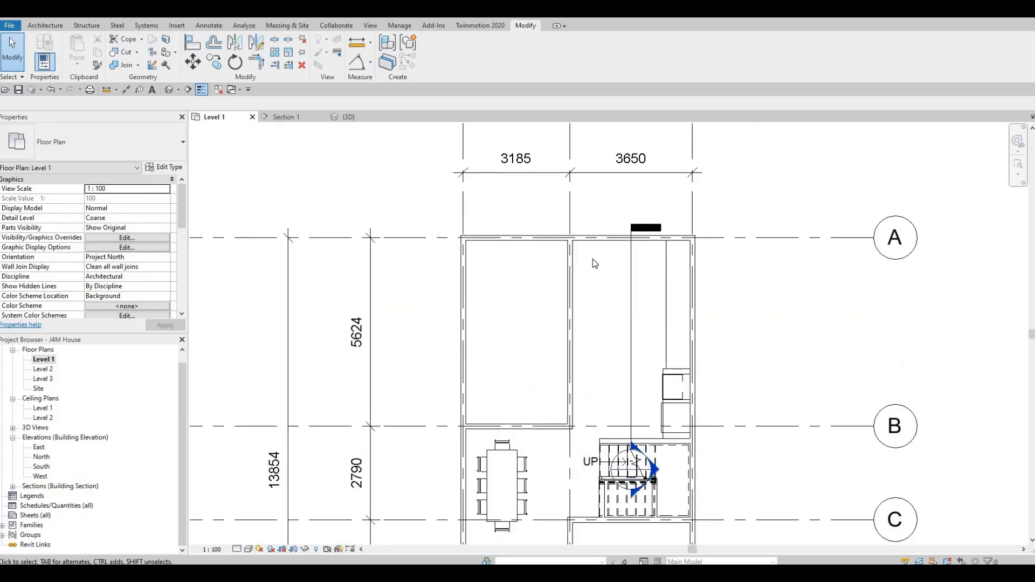
{"action": "scroll", "coordinate": [595, 252], "scroll_direction": "up", "scroll_amount": 2}
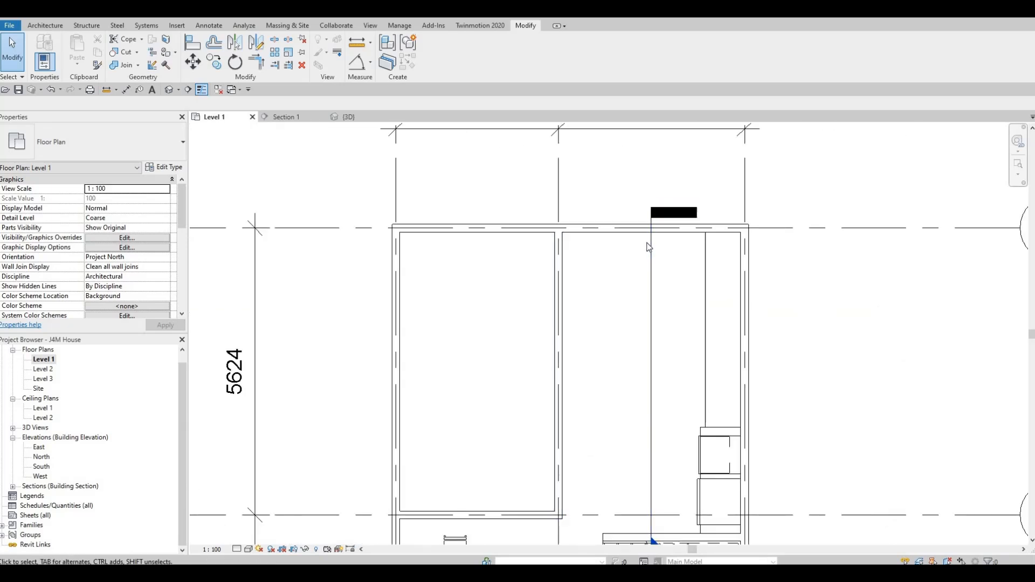
{"action": "scroll", "coordinate": [652, 231], "scroll_direction": "down", "scroll_amount": 2}
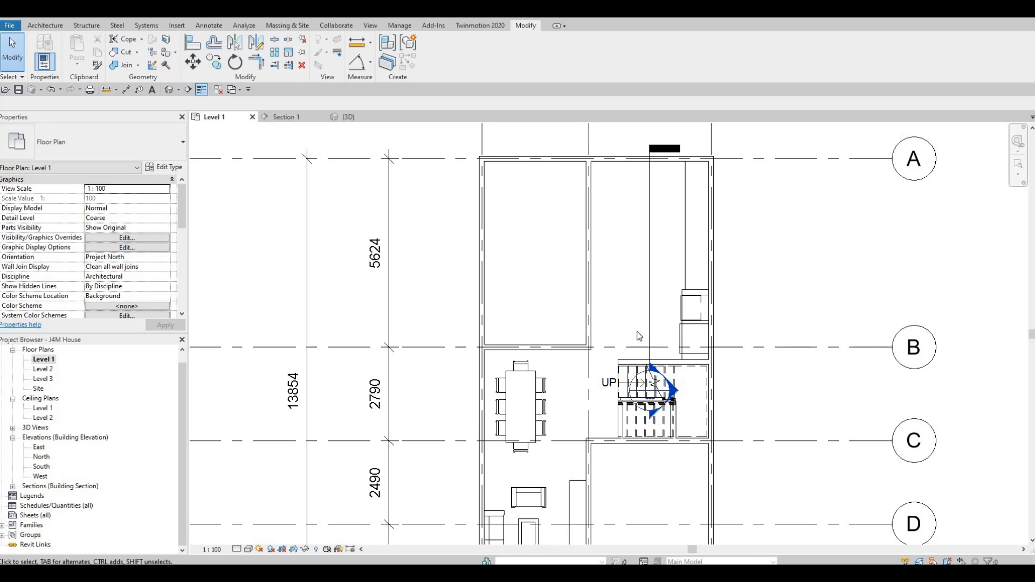
{"action": "scroll", "coordinate": [623, 318], "scroll_direction": "up", "scroll_amount": 2}
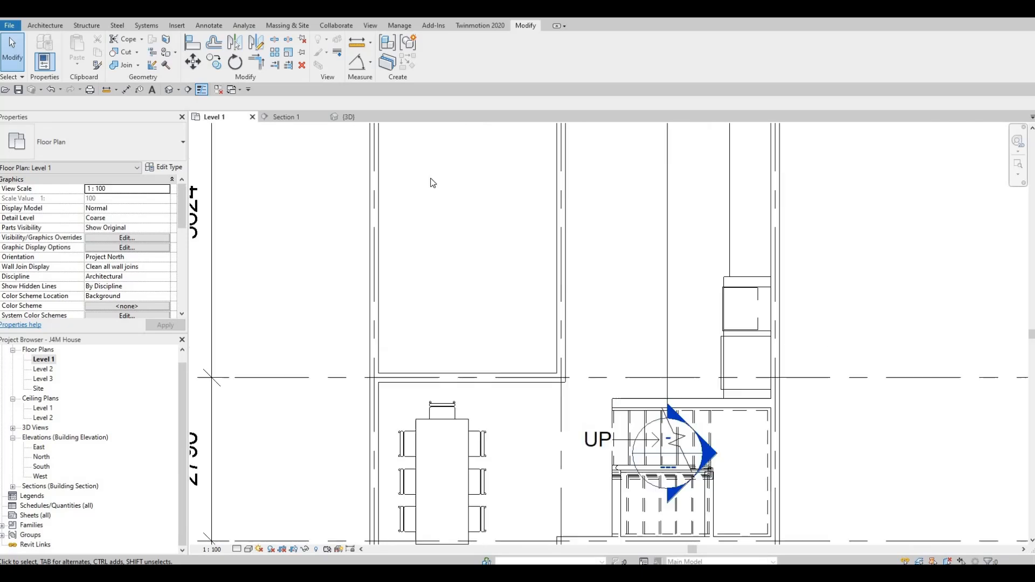
{"action": "scroll", "coordinate": [561, 281], "scroll_direction": "down", "scroll_amount": 2}
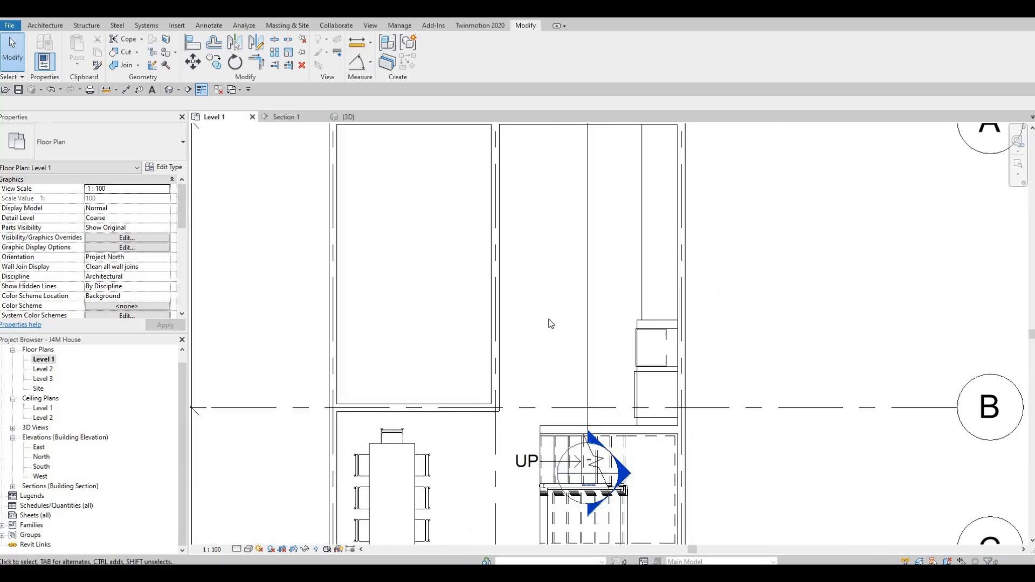
{"action": "scroll", "coordinate": [548, 321], "scroll_direction": "down", "scroll_amount": 1}
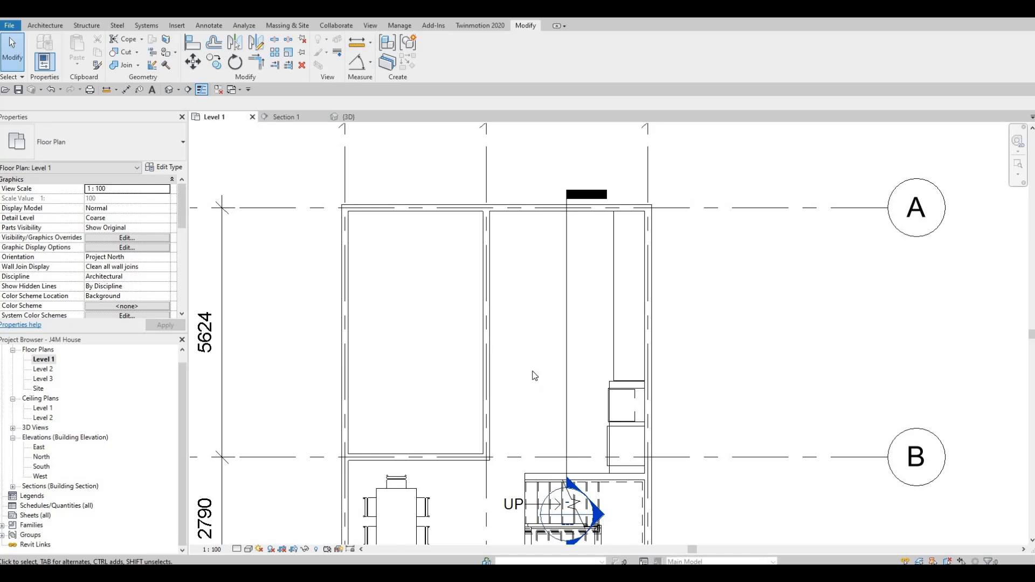
{"action": "middle_click_drag", "start_coordinate": [580, 361], "coordinate": [580, 355]}
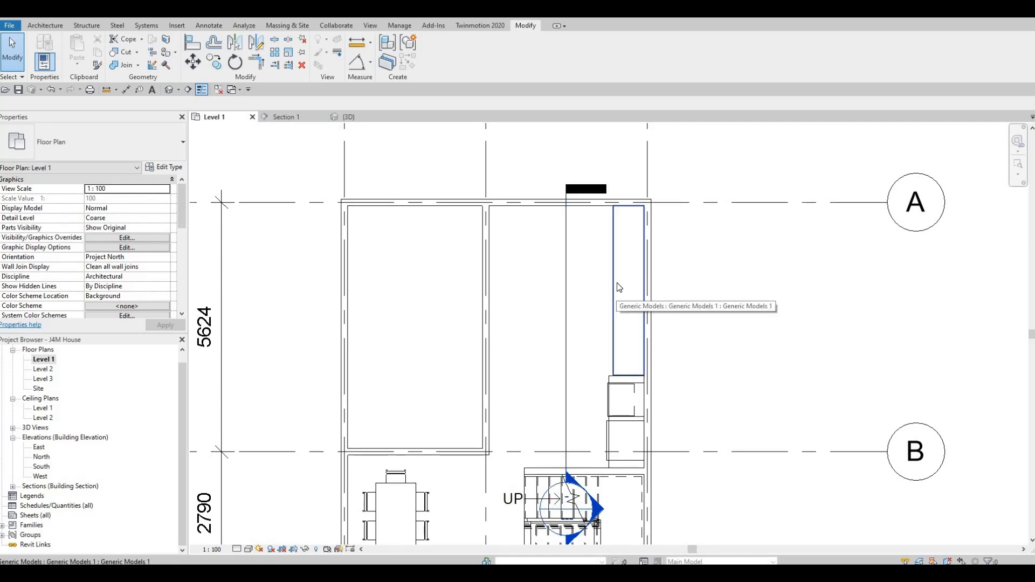
Edit the long counter in place, start an extrusion and set its work plane by picking the counter's top face.
{"action": "left_click", "coordinate": [619, 287]}
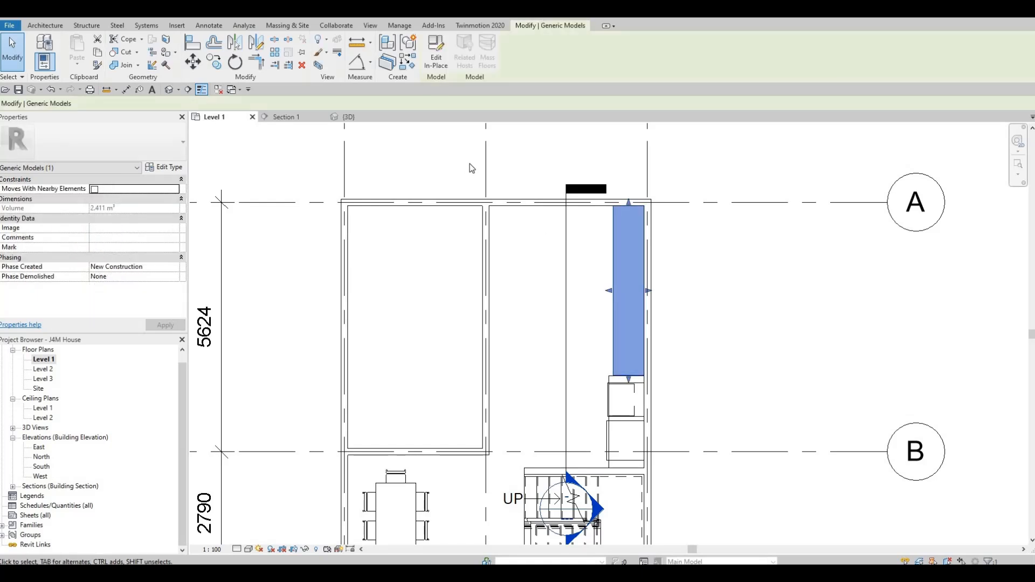
{"action": "left_click", "coordinate": [438, 59]}
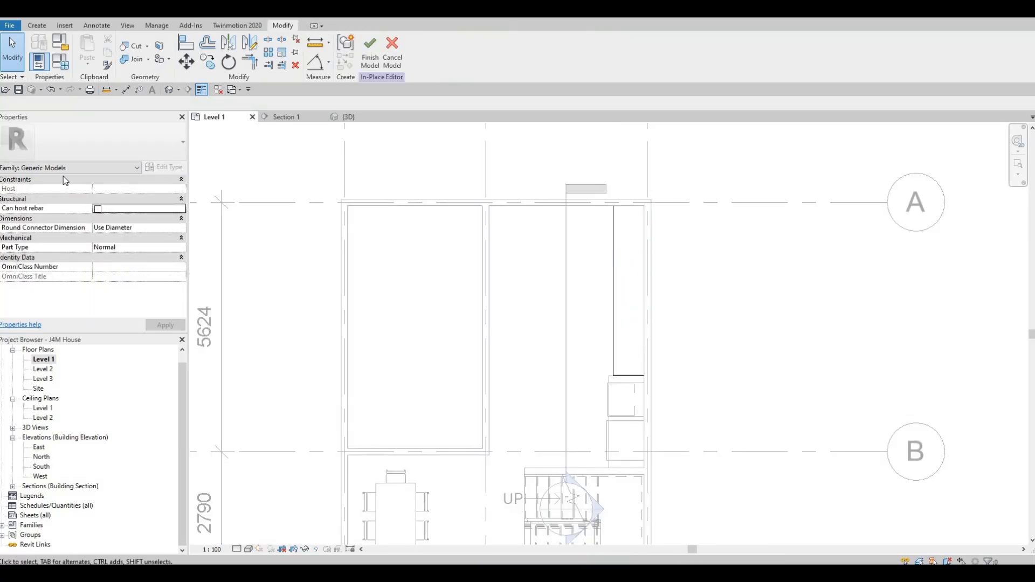
{"action": "left_click", "coordinate": [37, 26]}
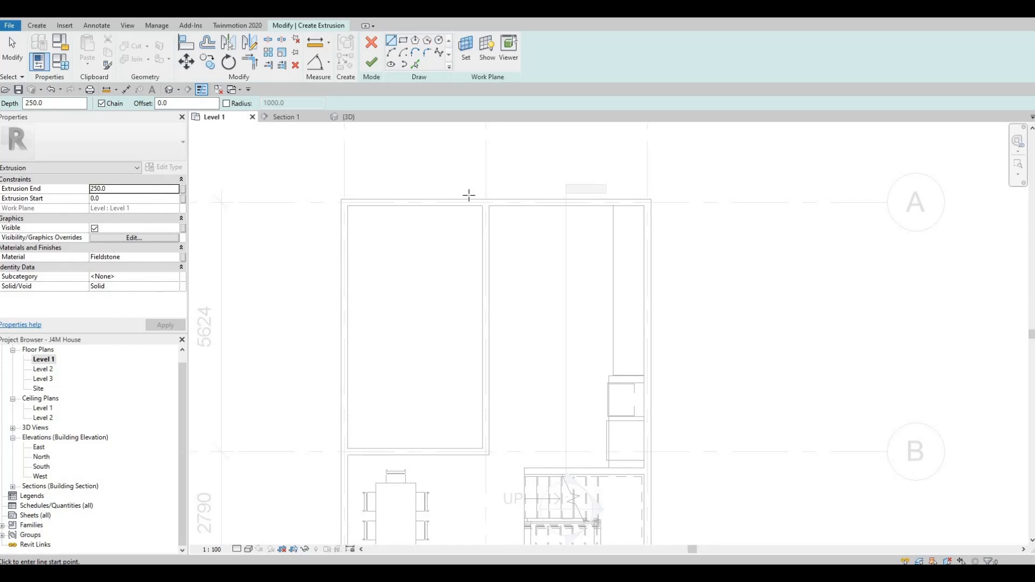
{"action": "left_click", "coordinate": [466, 49]}
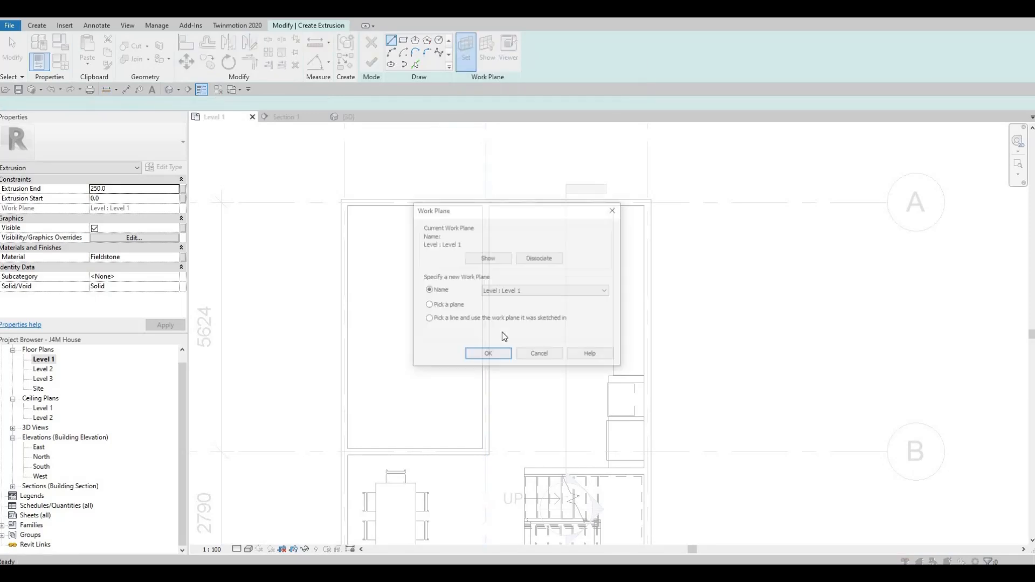
{"action": "left_click", "coordinate": [430, 305]}
{"action": "left_click", "coordinate": [481, 357]}
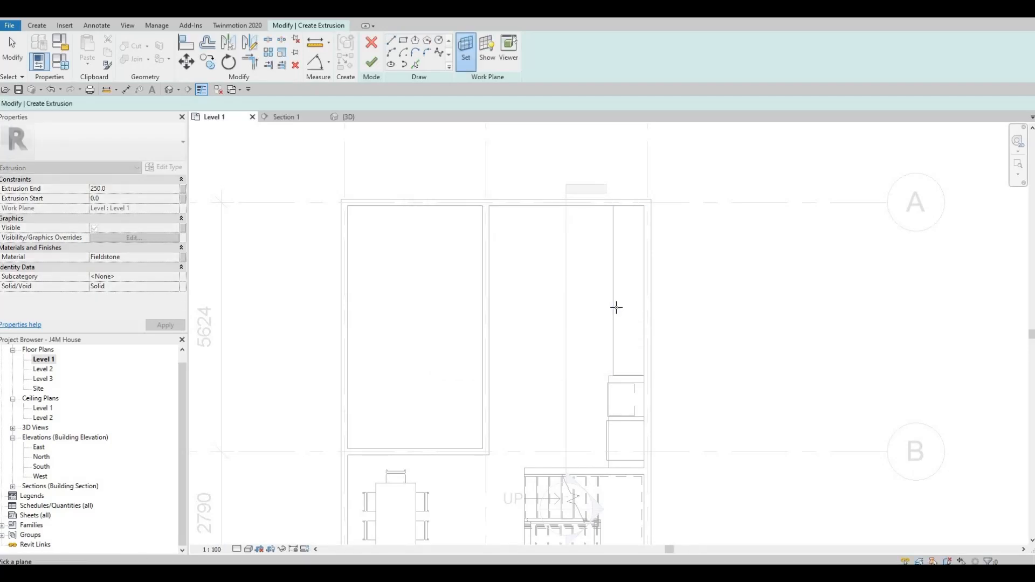
{"action": "left_click", "coordinate": [616, 302]}
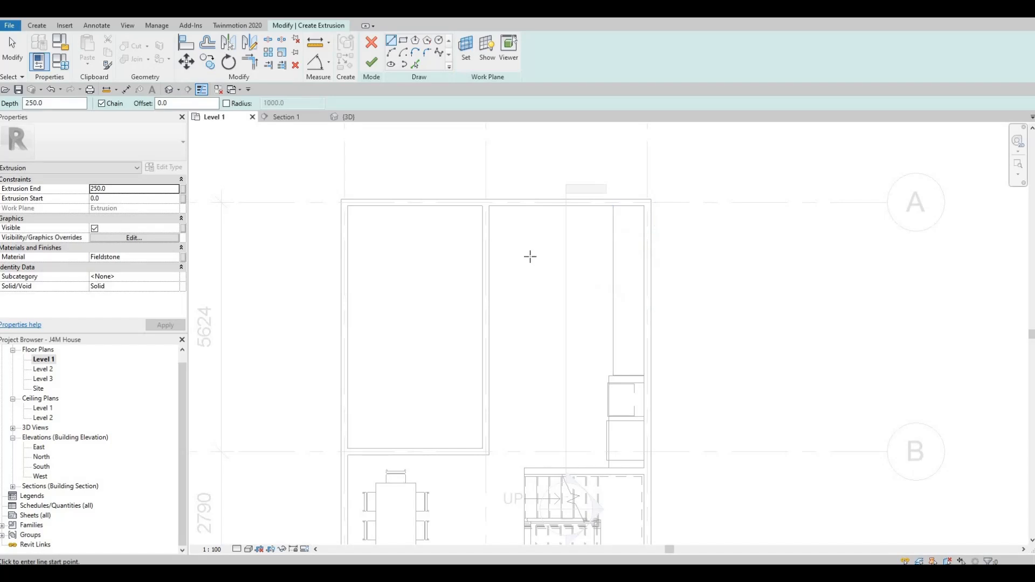
Sketch a rectangle over the full counter top, about 700 by 3827 mm, from the inner wall corner to the cabinet surround.
{"action": "left_click", "coordinate": [404, 42]}
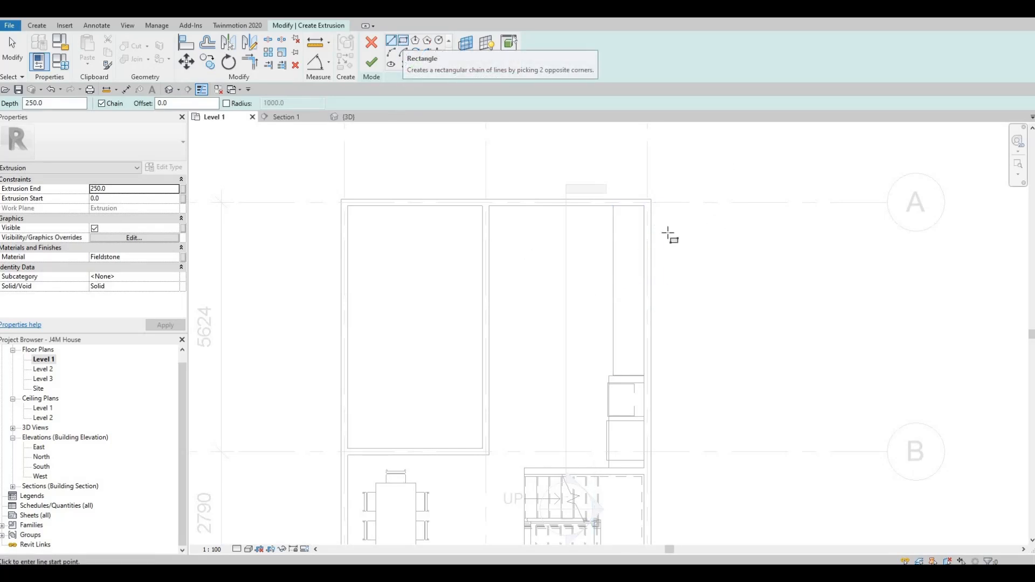
{"action": "scroll", "coordinate": [615, 202], "scroll_direction": "up", "scroll_amount": 1}
{"action": "left_click", "coordinate": [606, 198]}
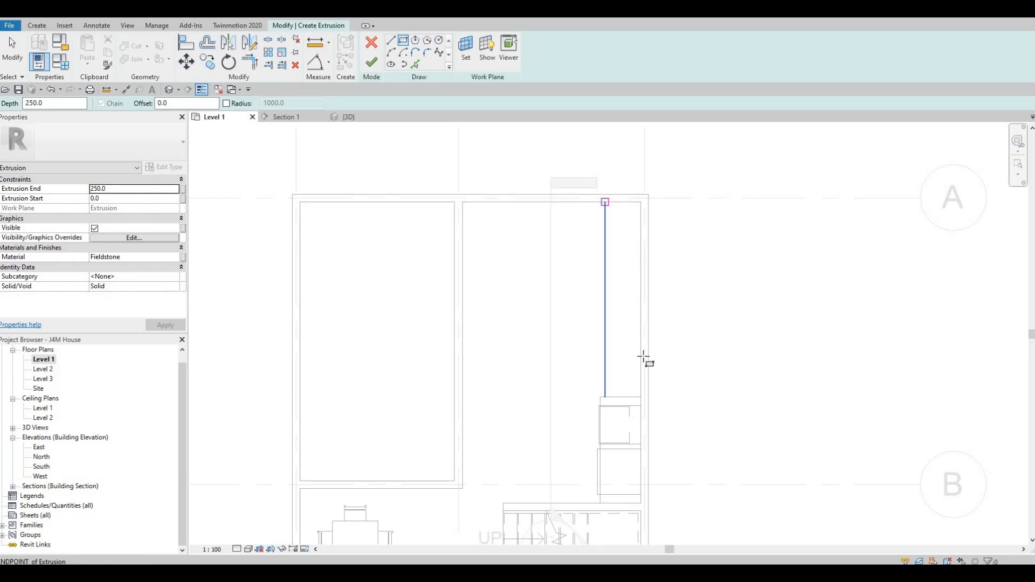
{"action": "left_click", "coordinate": [641, 397]}
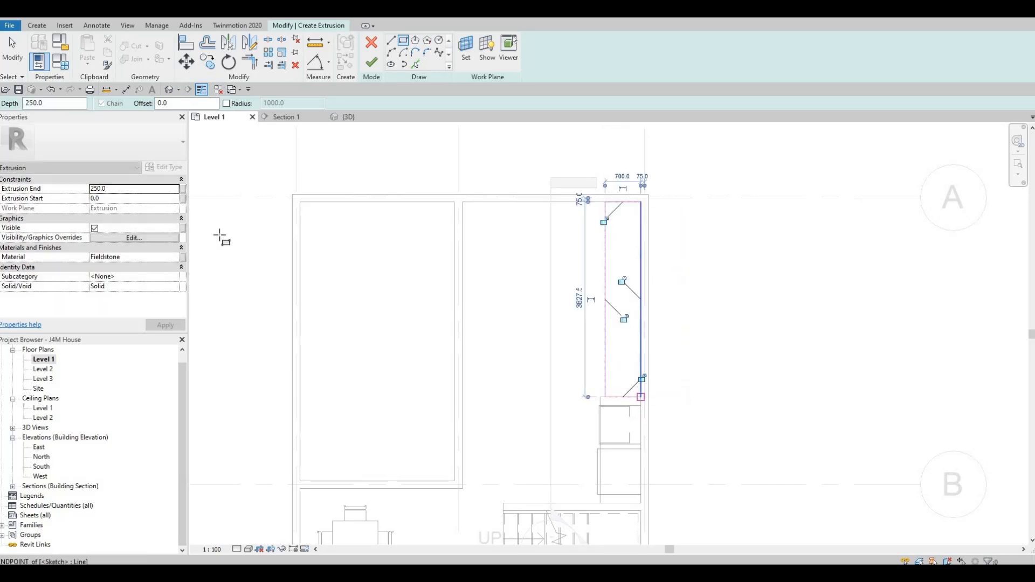
{"action": "key", "text": "Escape"}
Set the countertop's extrusion end to 25 mm.
{"action": "left_click", "coordinate": [120, 188]}
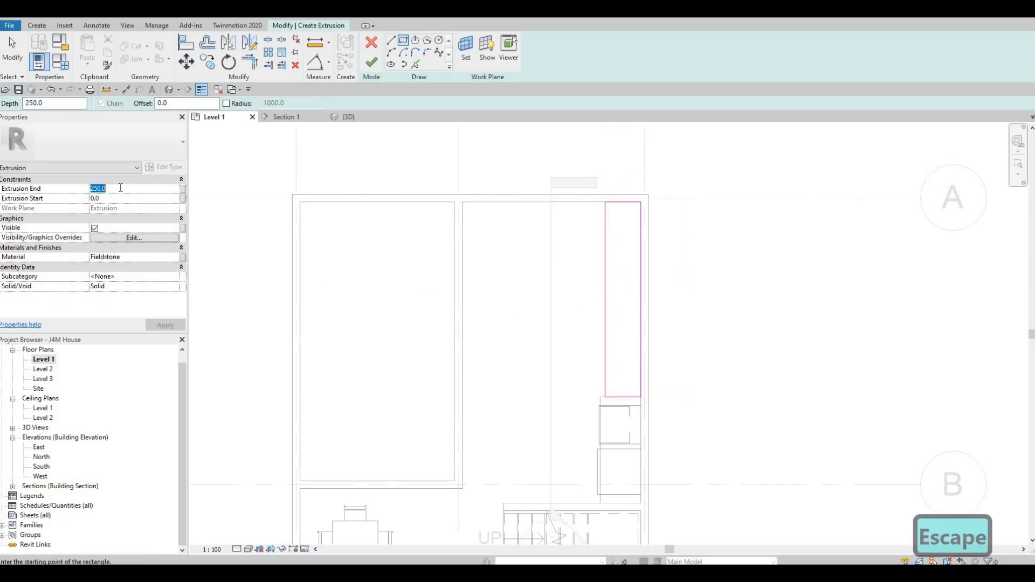
{"action": "type", "text": "25"}
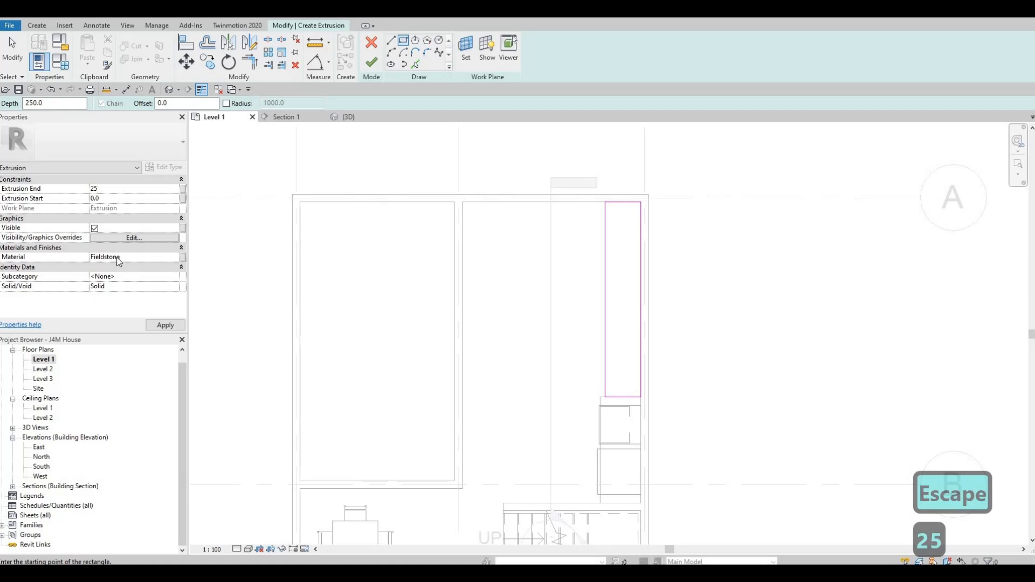
{"action": "left_click", "coordinate": [157, 326]}
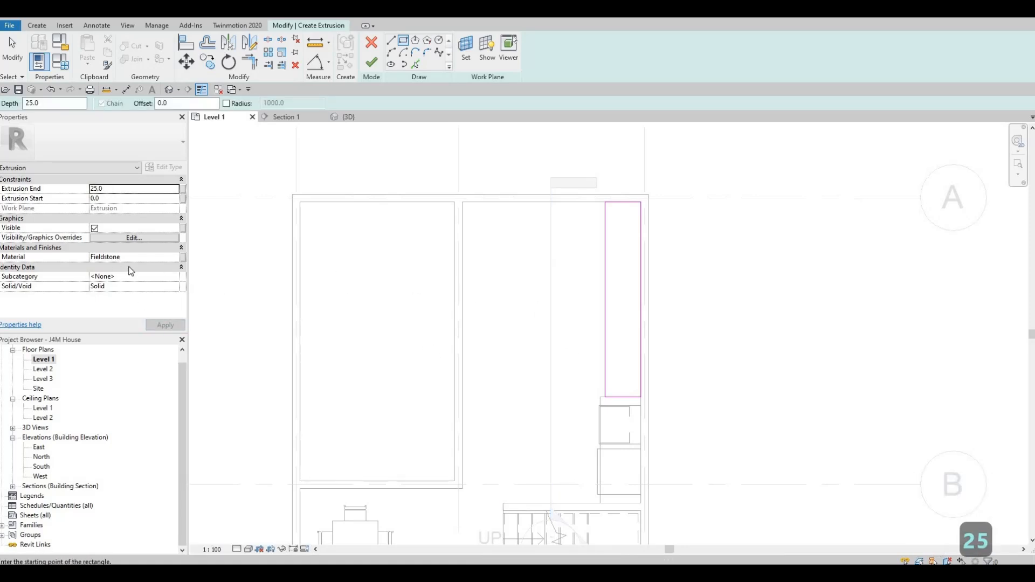
Assign the AEC stone material Granite, Cut, Polished to the countertop, and finish the extrusion and the in-place model.
{"action": "left_click", "coordinate": [174, 256]}
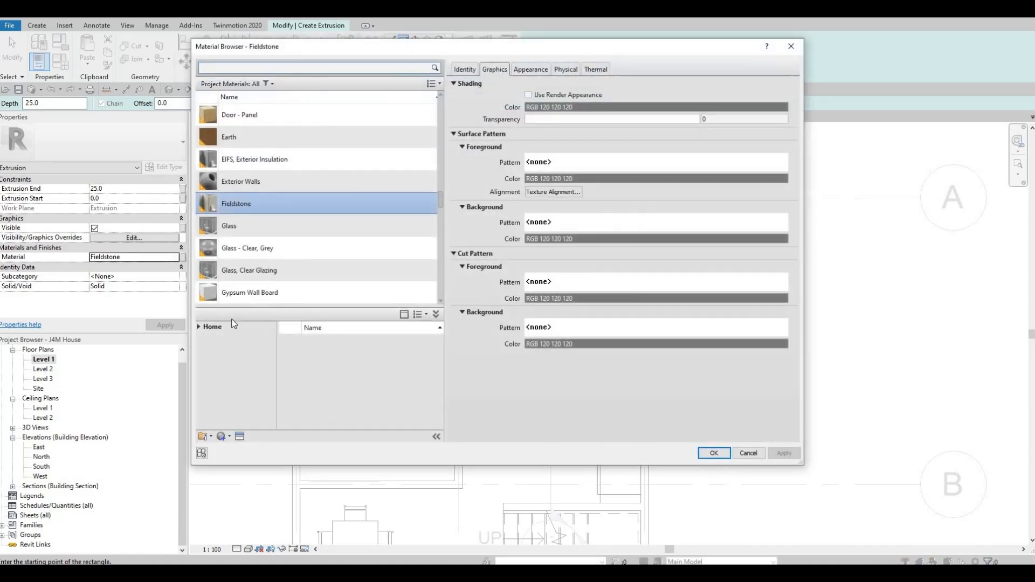
{"action": "left_click", "coordinate": [199, 327]}
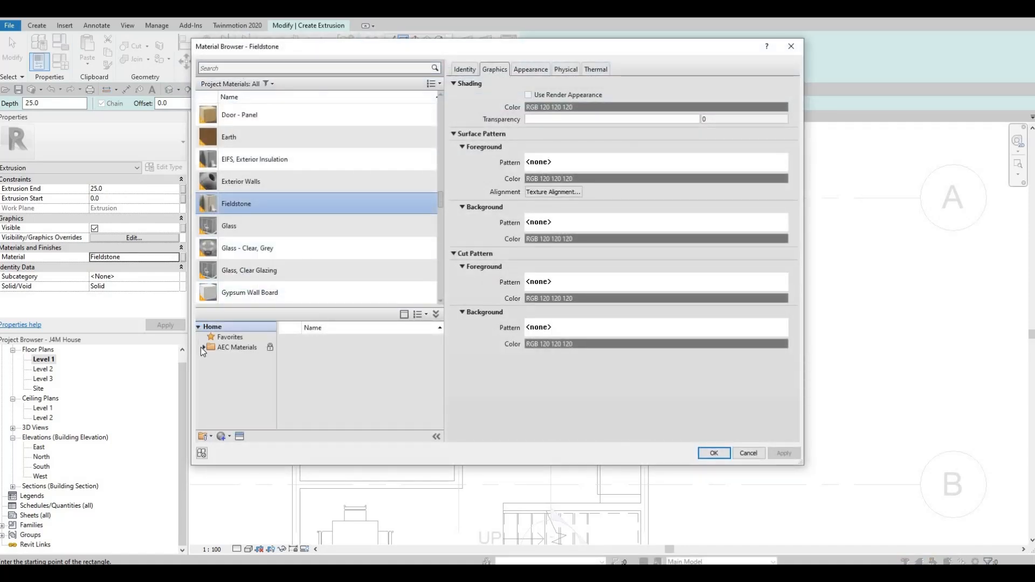
{"action": "left_click", "coordinate": [201, 347]}
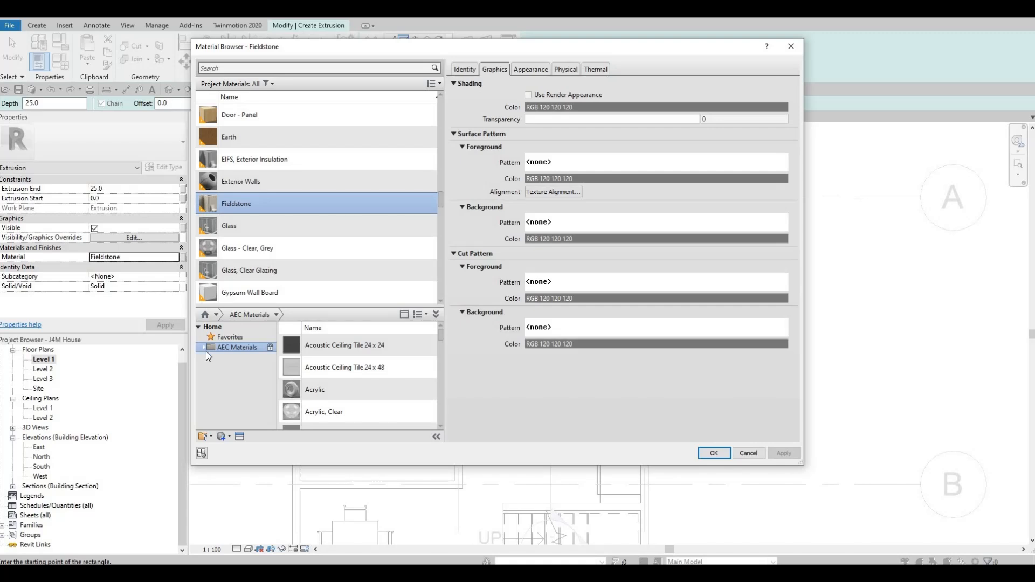
{"action": "scroll", "coordinate": [240, 415], "scroll_direction": "down", "scroll_amount": 2}
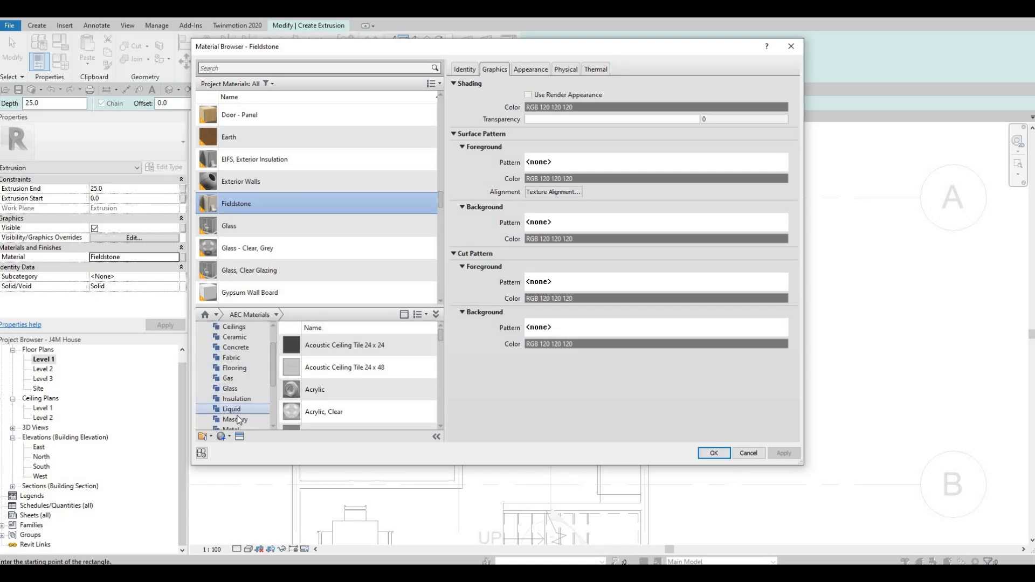
{"action": "scroll", "coordinate": [239, 413], "scroll_direction": "down", "scroll_amount": 2}
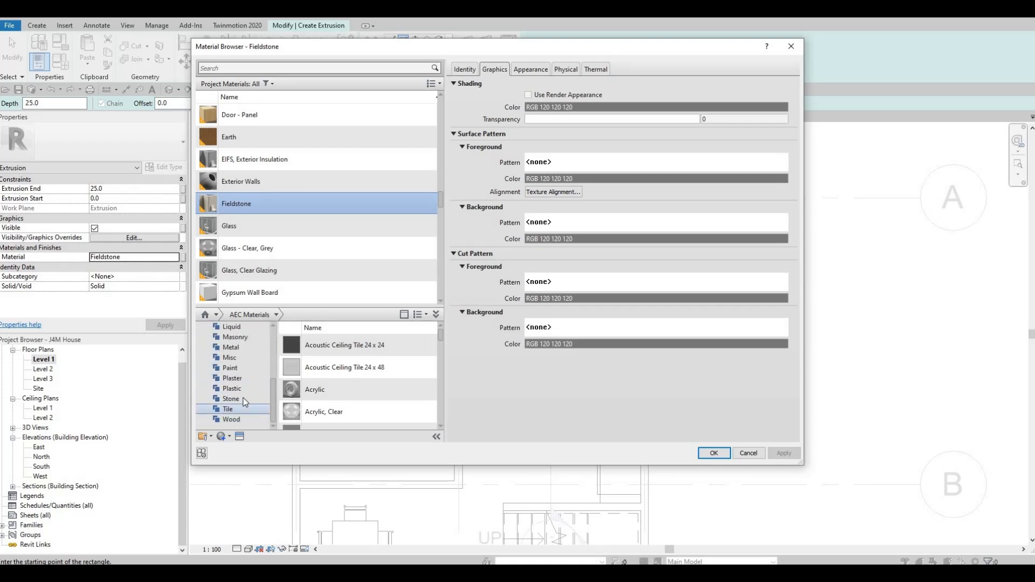
{"action": "left_click", "coordinate": [232, 399]}
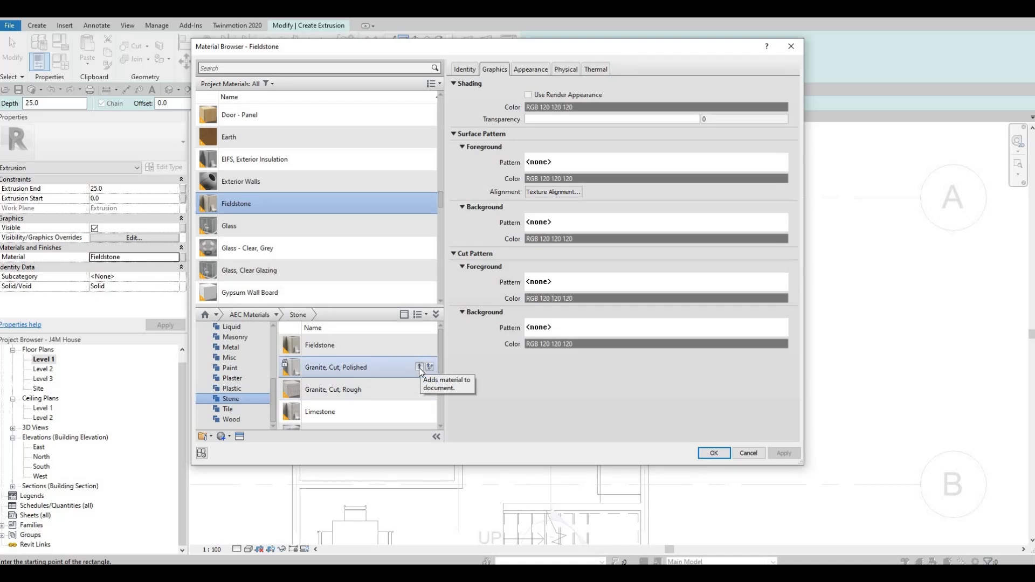
{"action": "left_click", "coordinate": [419, 367]}
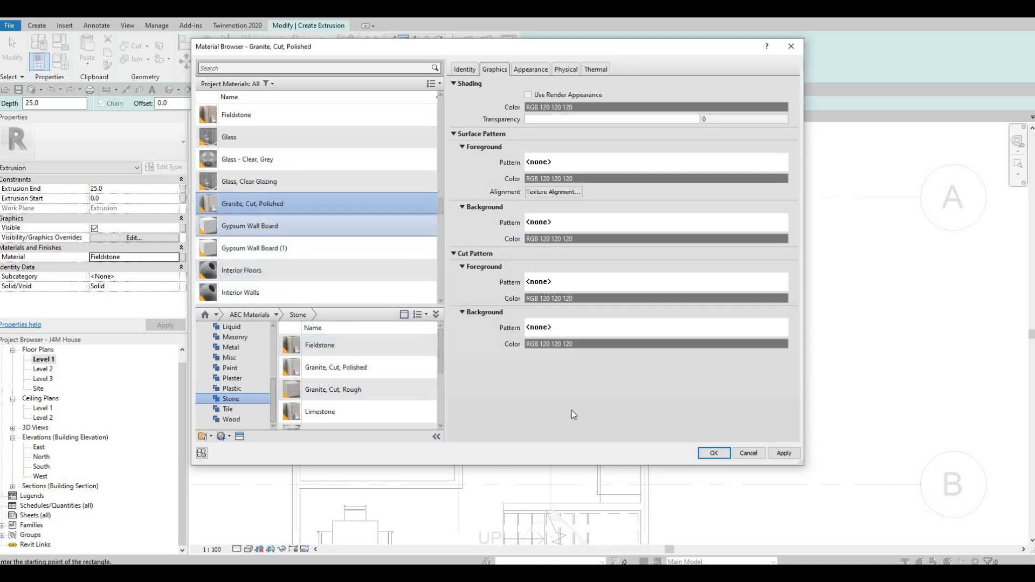
{"action": "left_click", "coordinate": [713, 454]}
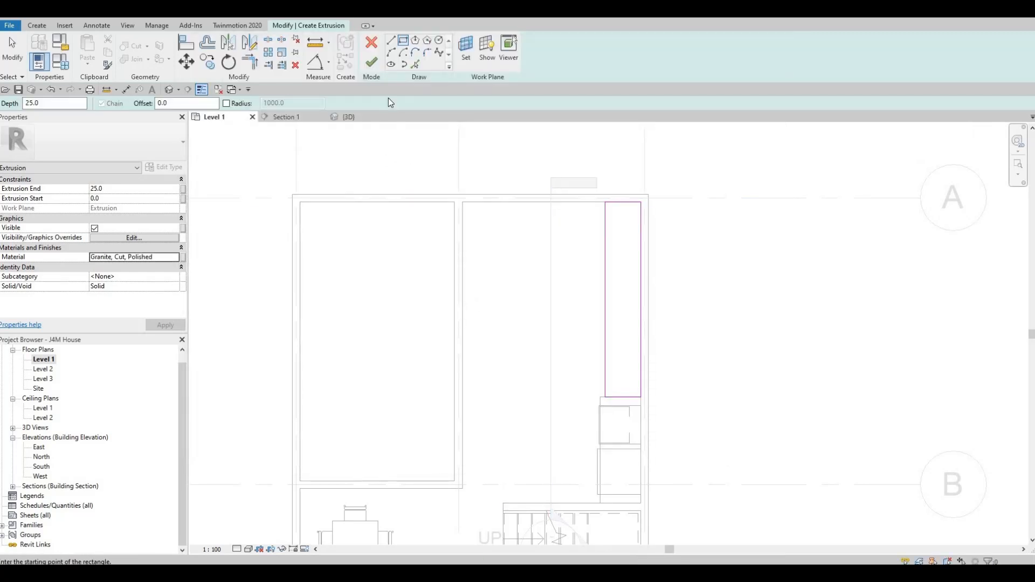
{"action": "left_click", "coordinate": [372, 64]}
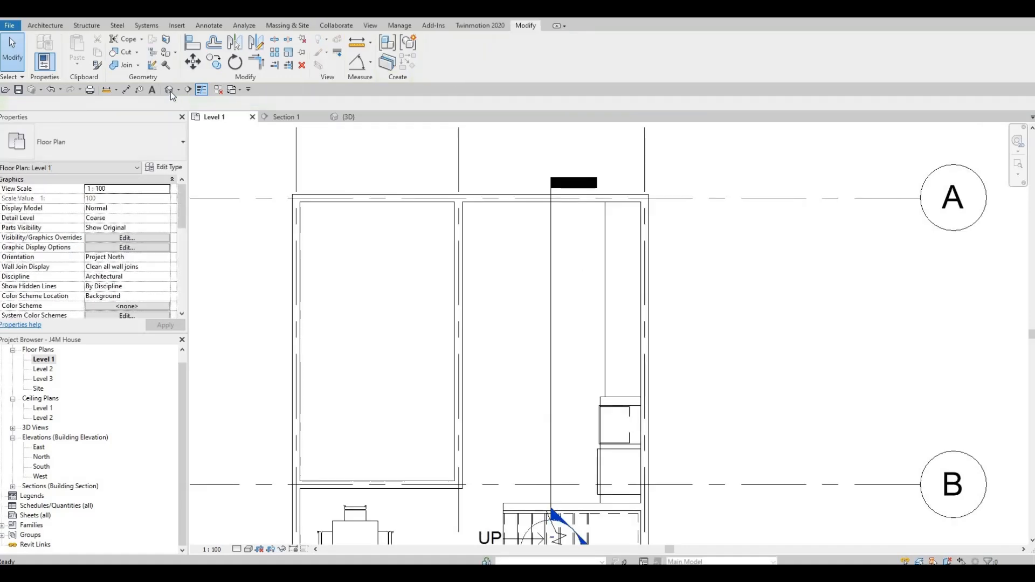
Examine in the 3D view how the countertop sits on the counter beside the cabinet surround.
{"action": "left_click", "coordinate": [170, 90]}
{"action": "scroll", "coordinate": [437, 310], "scroll_direction": "down", "scroll_amount": 2}
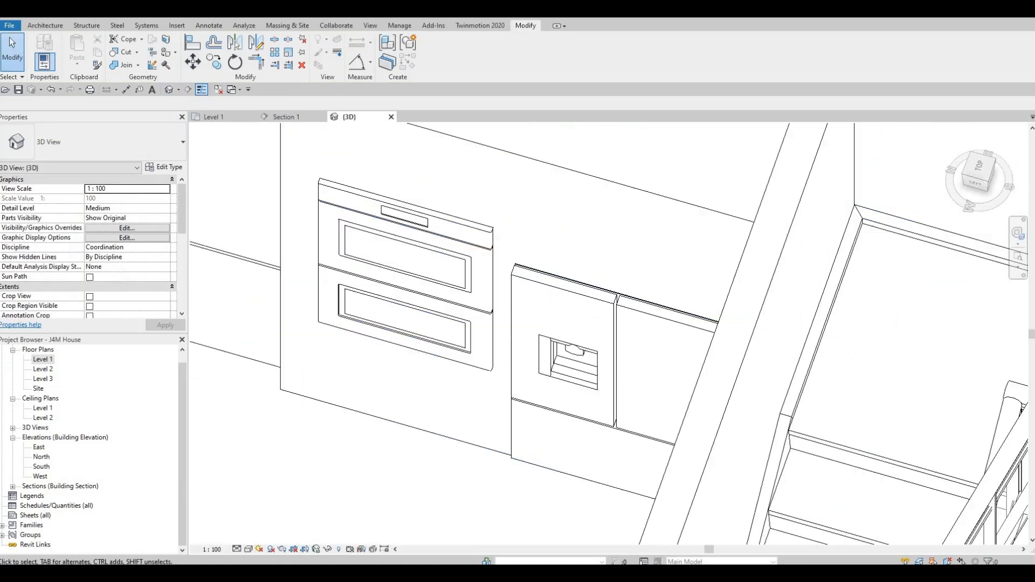
{"action": "middle_click_drag", "start_coordinate": [723, 368], "coordinate": [976, 363]}
{"action": "scroll", "coordinate": [593, 302], "scroll_direction": "down", "scroll_amount": 2}
{"action": "middle_click_drag", "start_coordinate": [593, 302], "coordinate": [971, 350]}
{"action": "middle_click_drag", "start_coordinate": [817, 347], "coordinate": [571, 393], "text": "shift"}
{"action": "scroll", "coordinate": [572, 392], "scroll_direction": "up", "scroll_amount": 2}
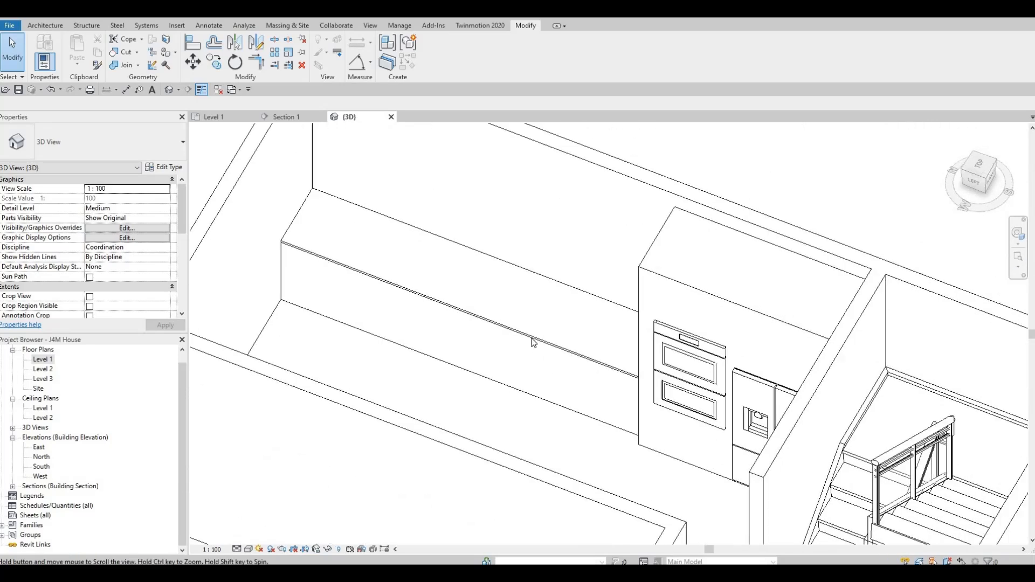
{"action": "scroll", "coordinate": [556, 393], "scroll_direction": "up", "scroll_amount": 2}
{"action": "scroll", "coordinate": [555, 394], "scroll_direction": "down", "scroll_amount": 2}
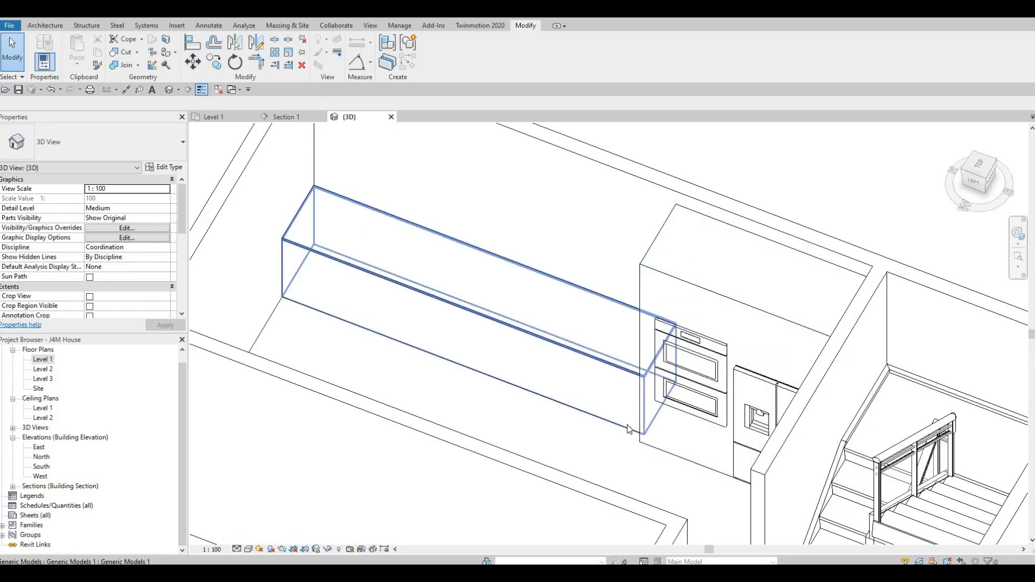
Open the counter's in-place model for editing and start a Void Sweep.
{"action": "left_click", "coordinate": [587, 256]}
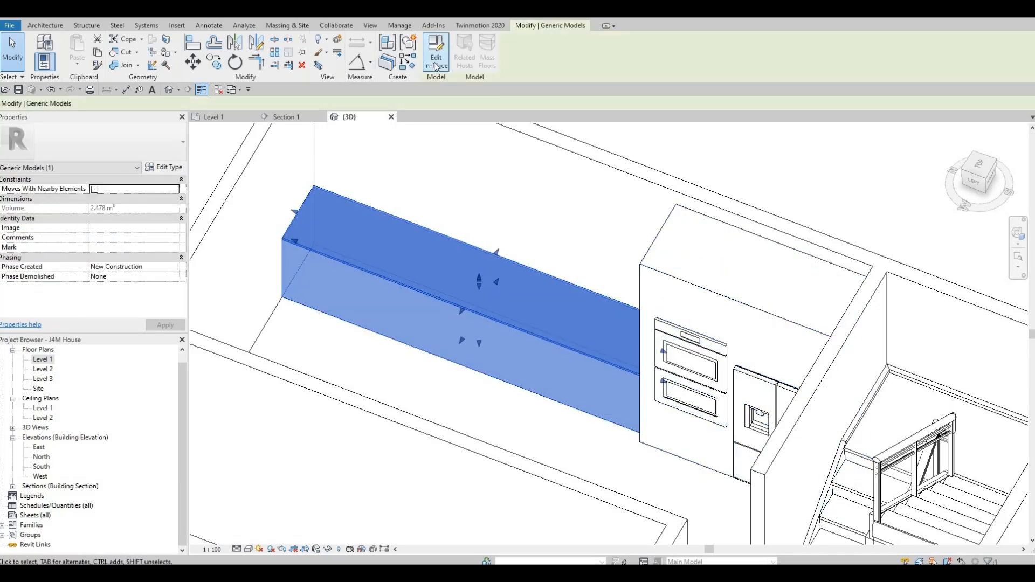
{"action": "left_click", "coordinate": [437, 59]}
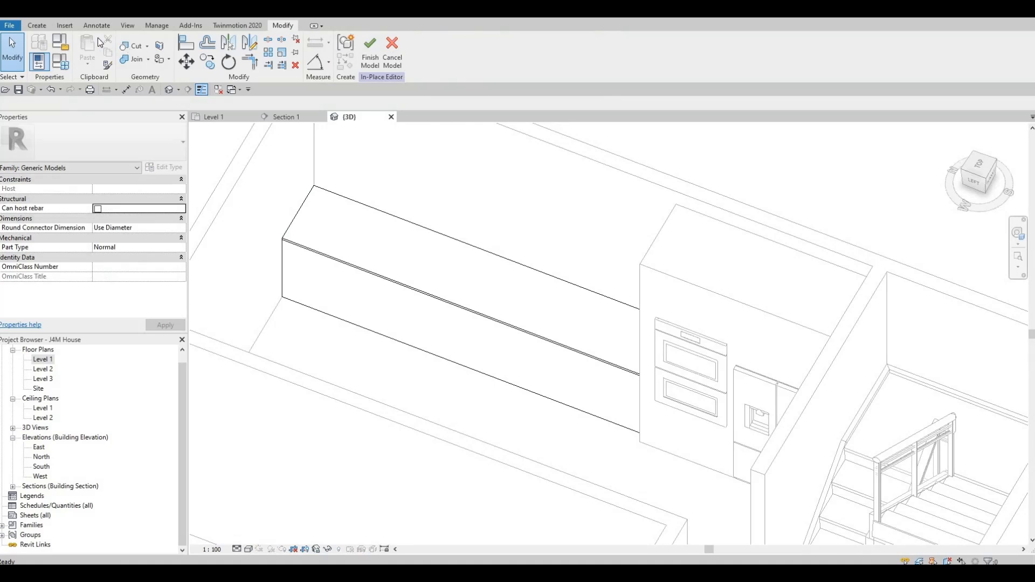
{"action": "left_click", "coordinate": [37, 26]}
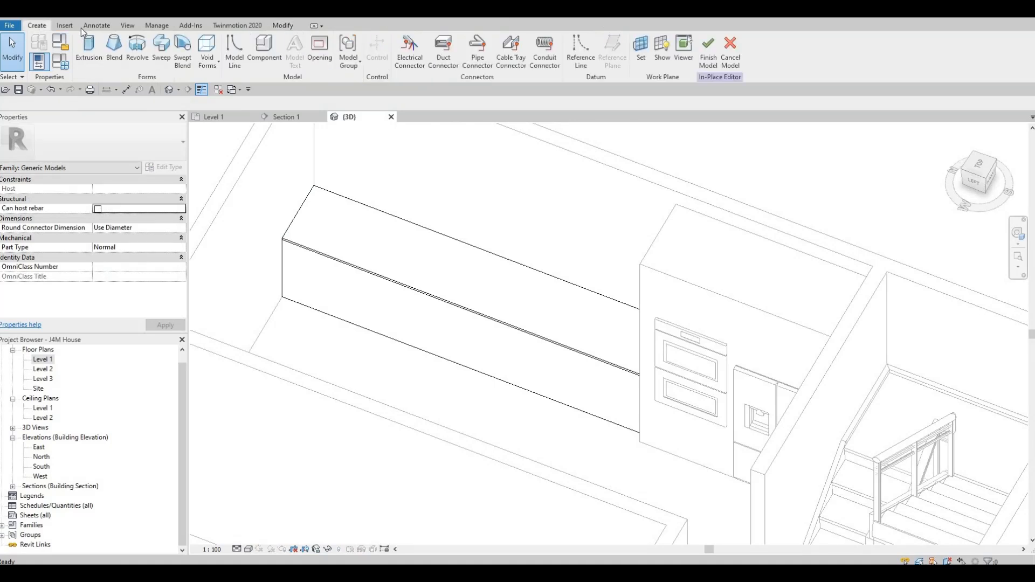
{"action": "left_click", "coordinate": [205, 65]}
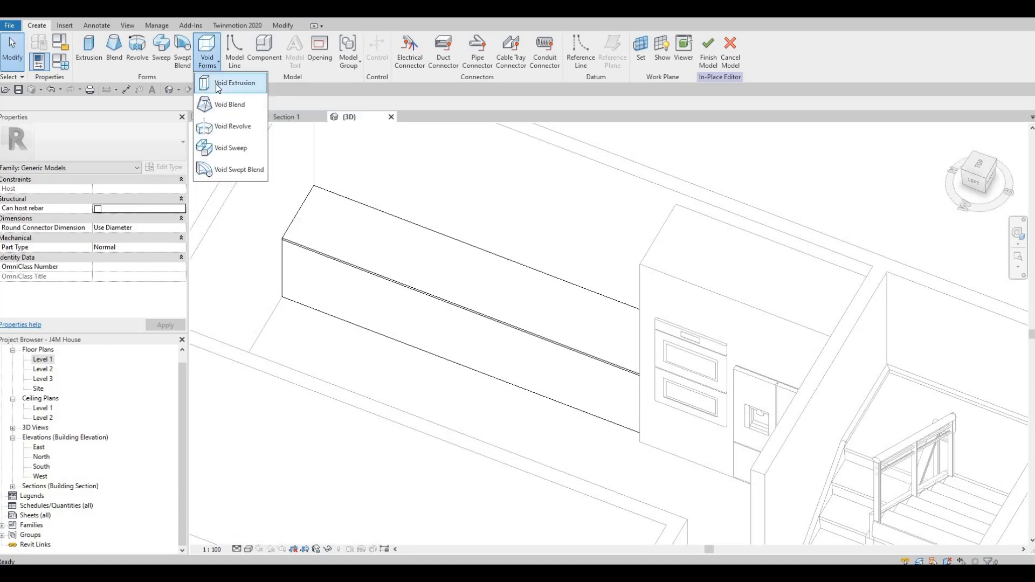
{"action": "left_click", "coordinate": [232, 149]}
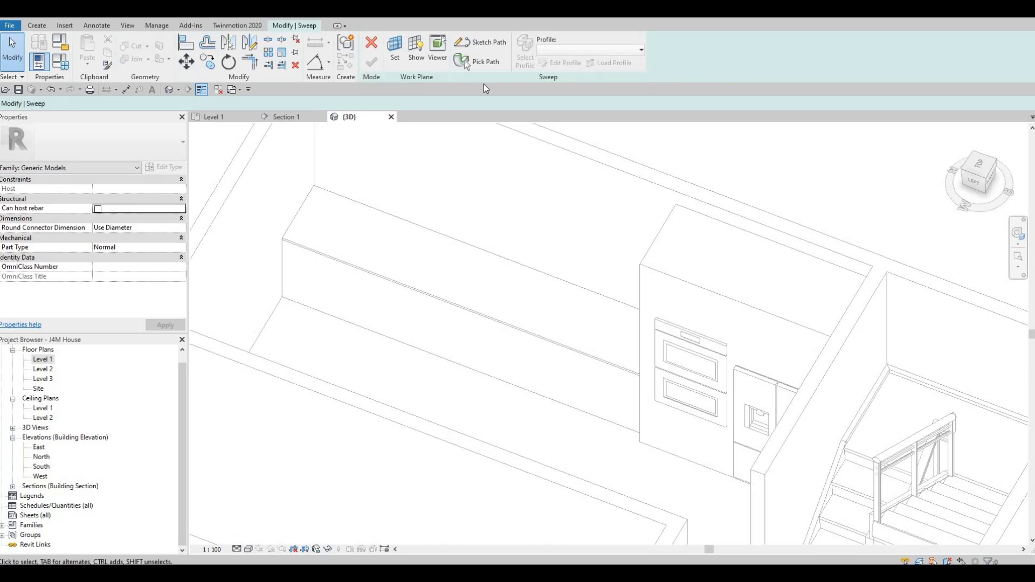
Define the void sweep's path from the counter's front bottom edge and finish the path sketch.
{"action": "left_click", "coordinate": [481, 44]}
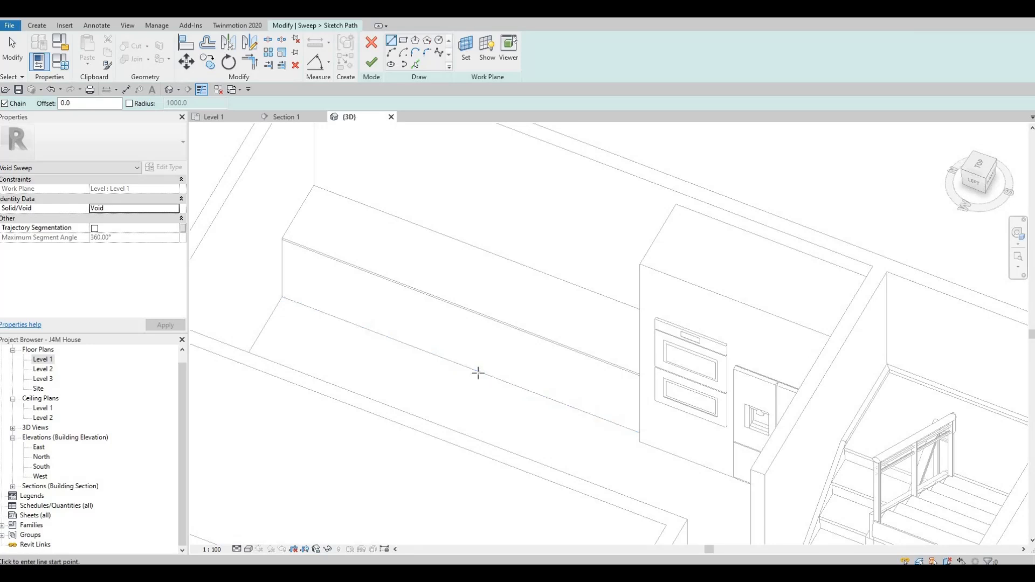
{"action": "left_click", "coordinate": [472, 373]}
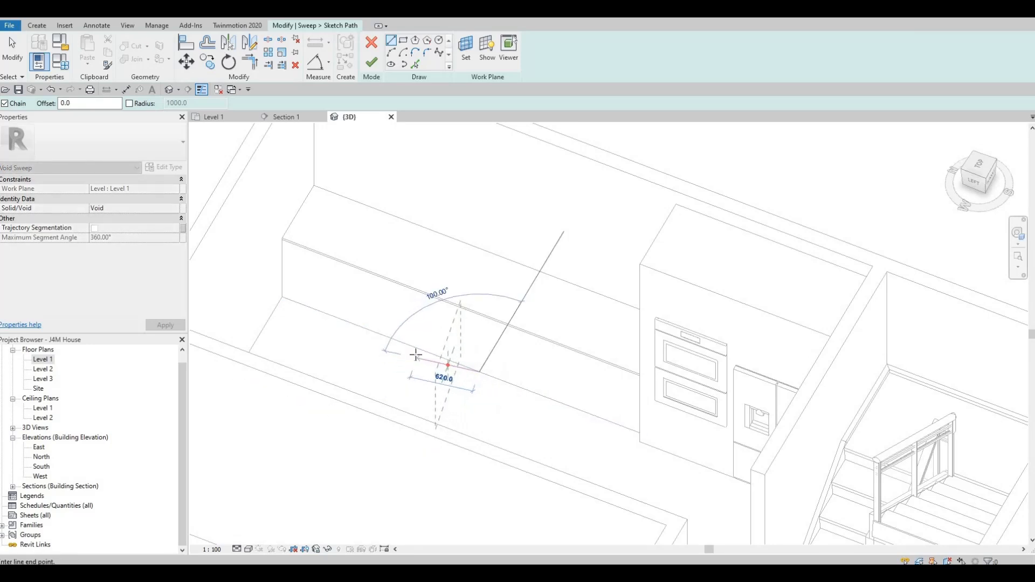
{"action": "key", "text": "Escape"}
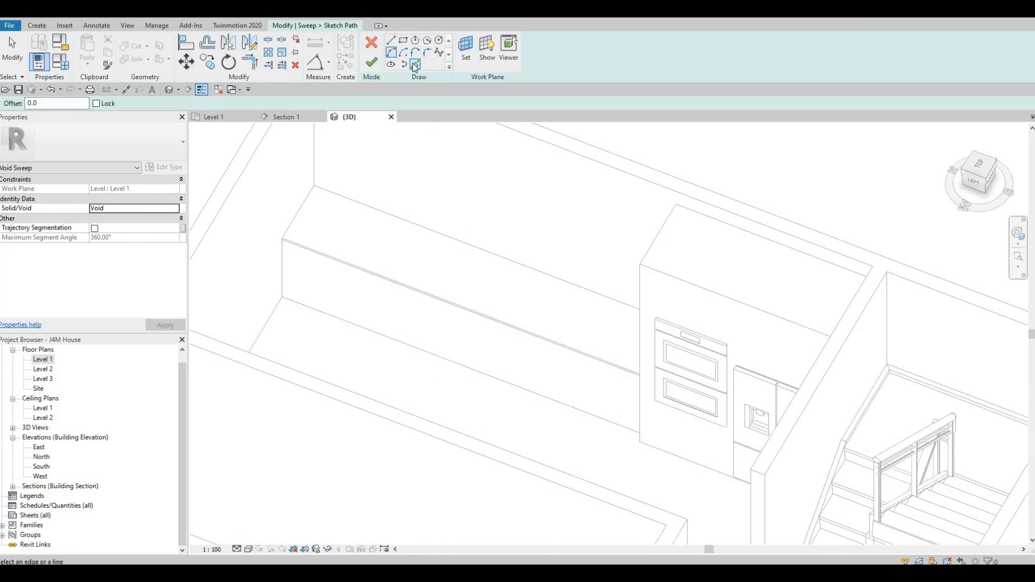
{"action": "key", "text": "Tab"}
{"action": "left_click", "coordinate": [409, 346]}
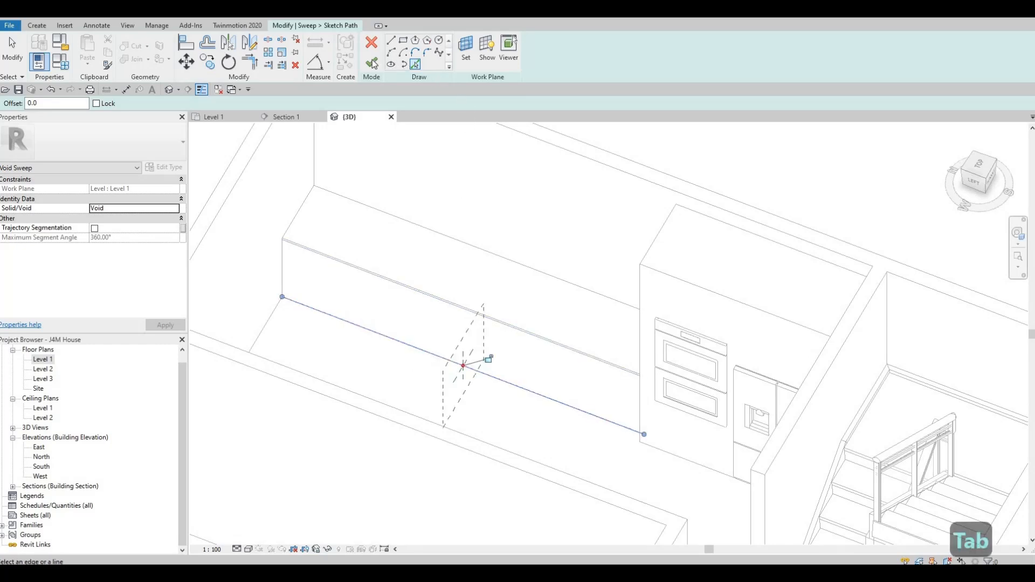
{"action": "left_click", "coordinate": [374, 65]}
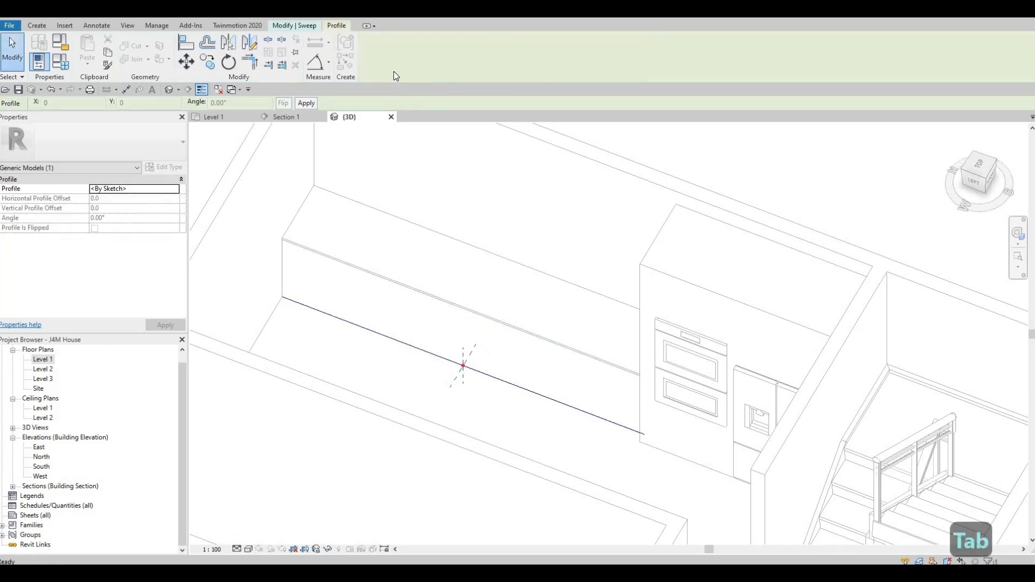
Sketch a rectangular sweep profile about 260 mm high, starting at the path's reference point and extending up into the counter.
{"action": "left_click", "coordinate": [297, 25]}
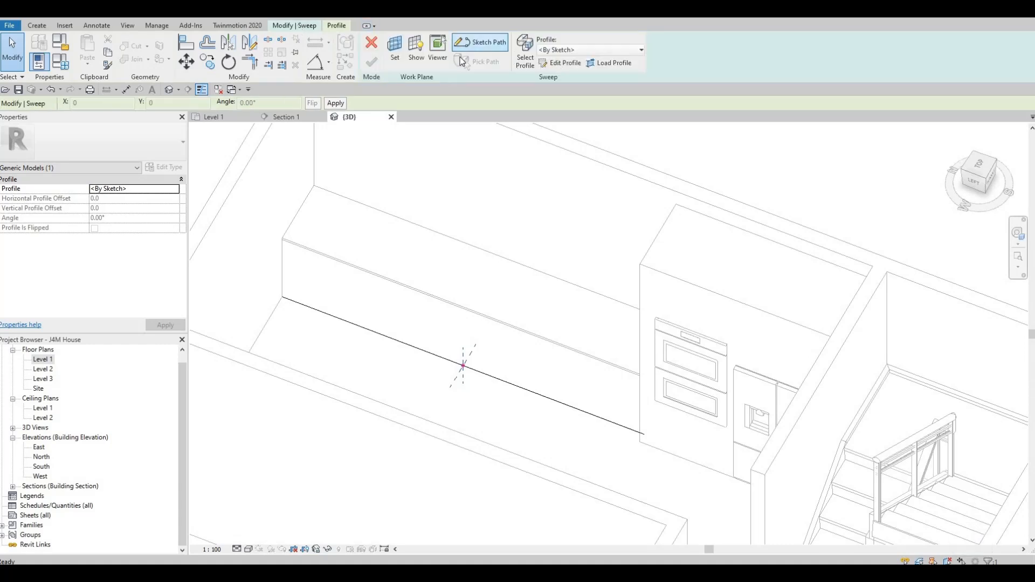
{"action": "left_click", "coordinate": [551, 66]}
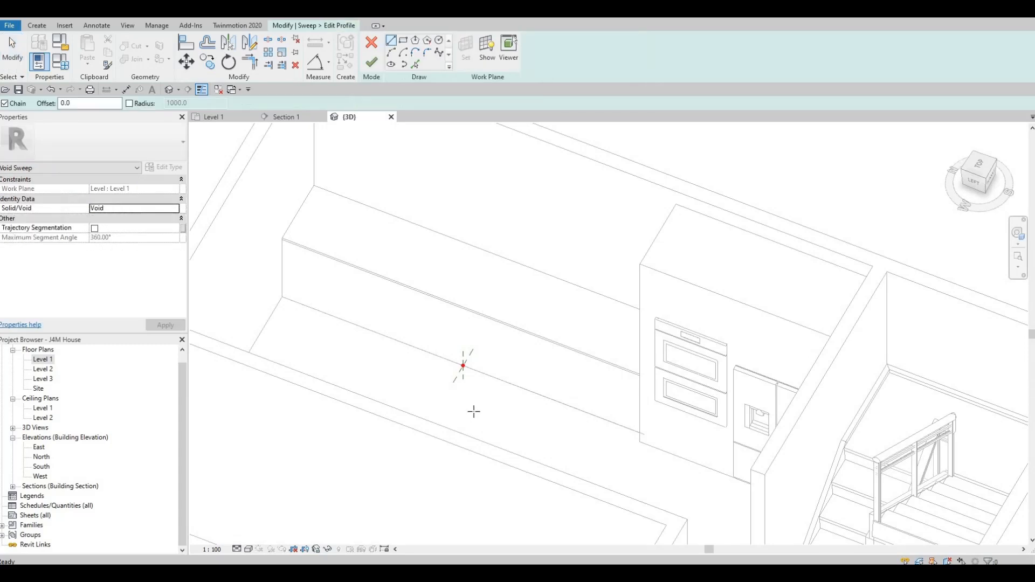
{"action": "scroll", "coordinate": [467, 376], "scroll_direction": "up", "scroll_amount": 3}
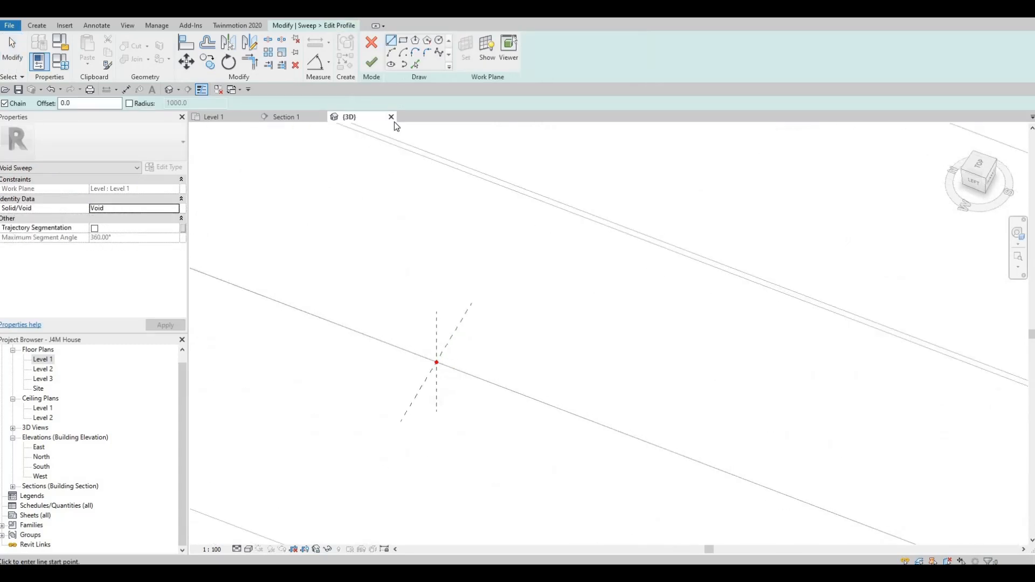
{"action": "left_click", "coordinate": [404, 41]}
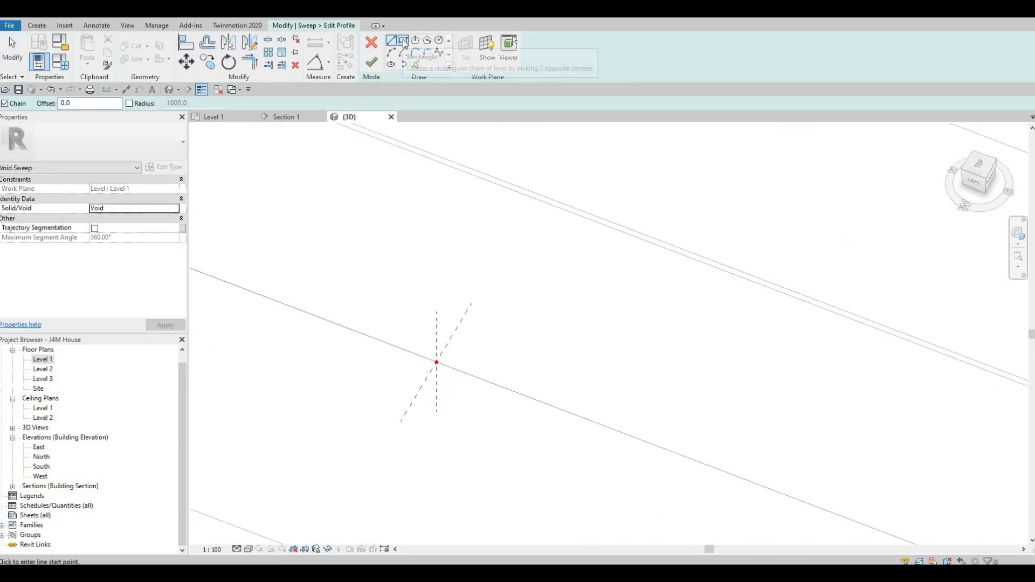
{"action": "left_click", "coordinate": [436, 362]}
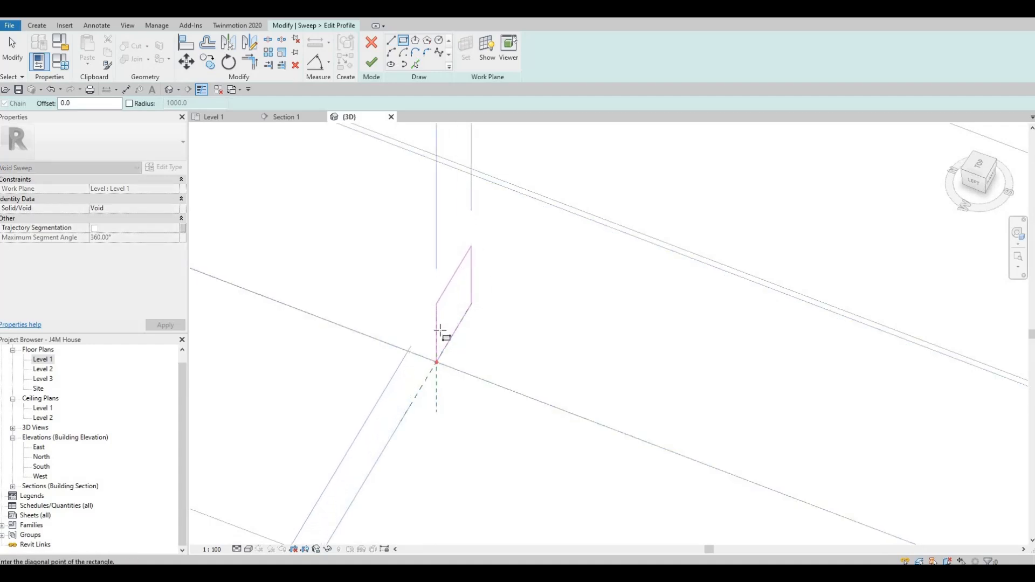
{"action": "left_click", "coordinate": [472, 246]}
{"action": "key", "text": "Escape"}
Set the width of the rectangular sweep profile to 80 mm by repositioning its inner vertical edge.
{"action": "scroll", "coordinate": [477, 356], "scroll_direction": "down", "scroll_amount": 2}
{"action": "middle_click_drag", "start_coordinate": [474, 342], "coordinate": [302, 243], "text": "shift"}
{"action": "middle_click_drag", "start_coordinate": [550, 534], "coordinate": [340, 303]}
{"action": "middle_click_drag", "start_coordinate": [465, 251], "coordinate": [493, 205], "text": "shift"}
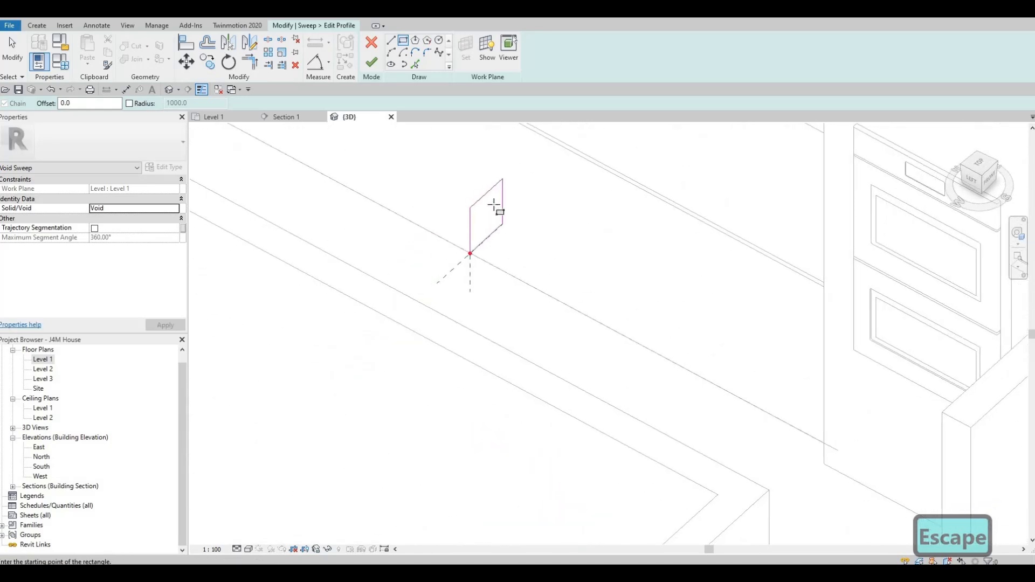
{"action": "scroll", "coordinate": [486, 229], "scroll_direction": "up", "scroll_amount": 1}
{"action": "middle_click_drag", "start_coordinate": [484, 285], "coordinate": [491, 311]}
{"action": "scroll", "coordinate": [510, 259], "scroll_direction": "up", "scroll_amount": 1}
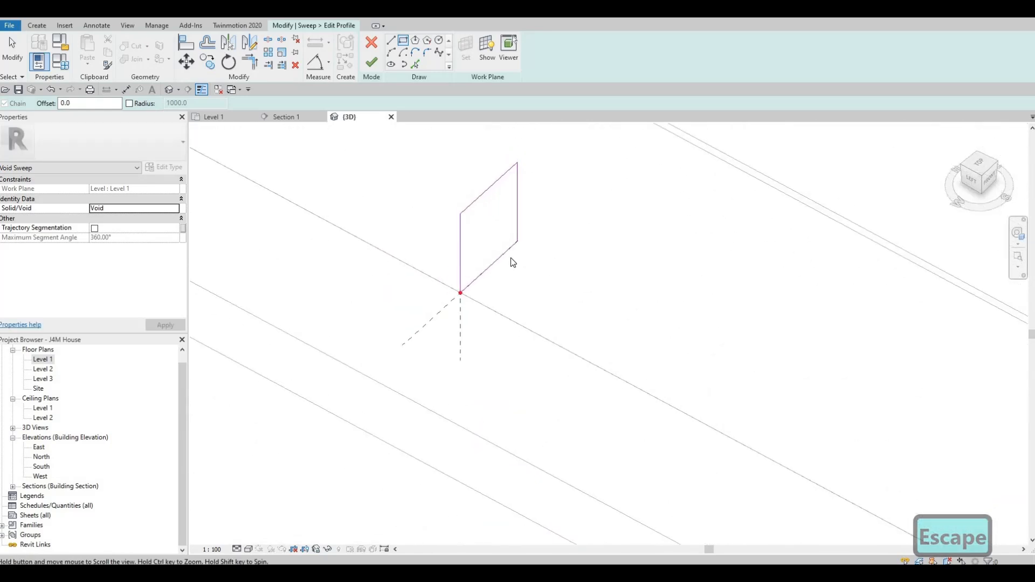
{"action": "key", "text": "Escape"}
{"action": "key", "text": "Escape"}
{"action": "left_click", "coordinate": [511, 258]}
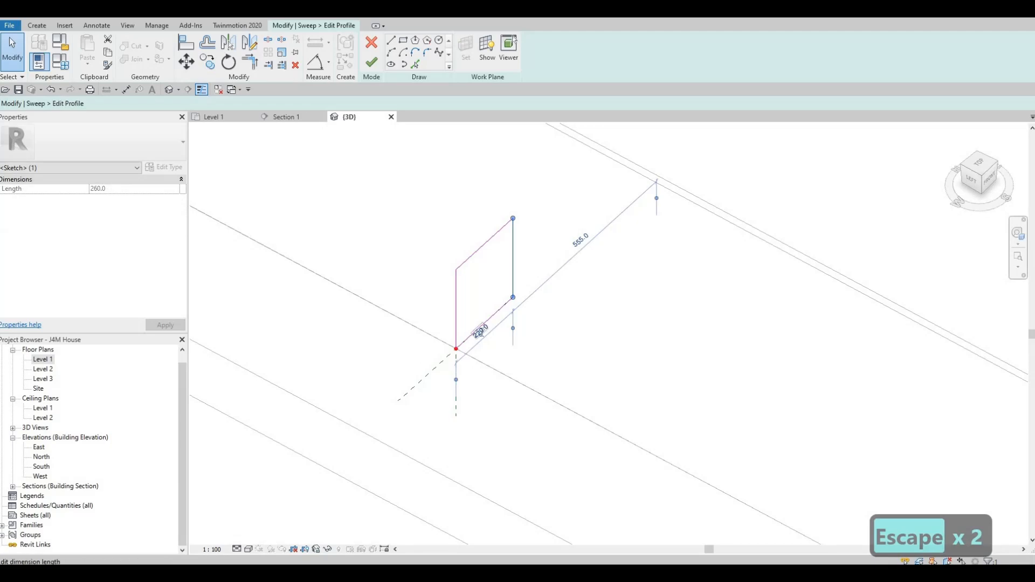
{"action": "left_click", "coordinate": [481, 331]}
{"action": "type", "text": "80"}
{"action": "key", "text": "Return"}
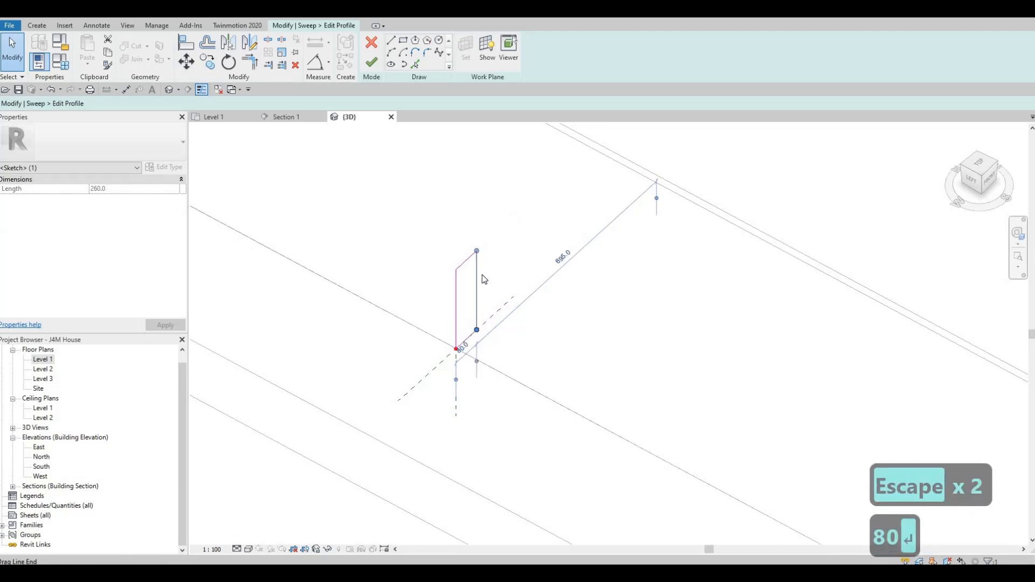
Set the height of the sweep profile to 100 mm by repositioning its upper edge.
{"action": "left_click", "coordinate": [439, 318]}
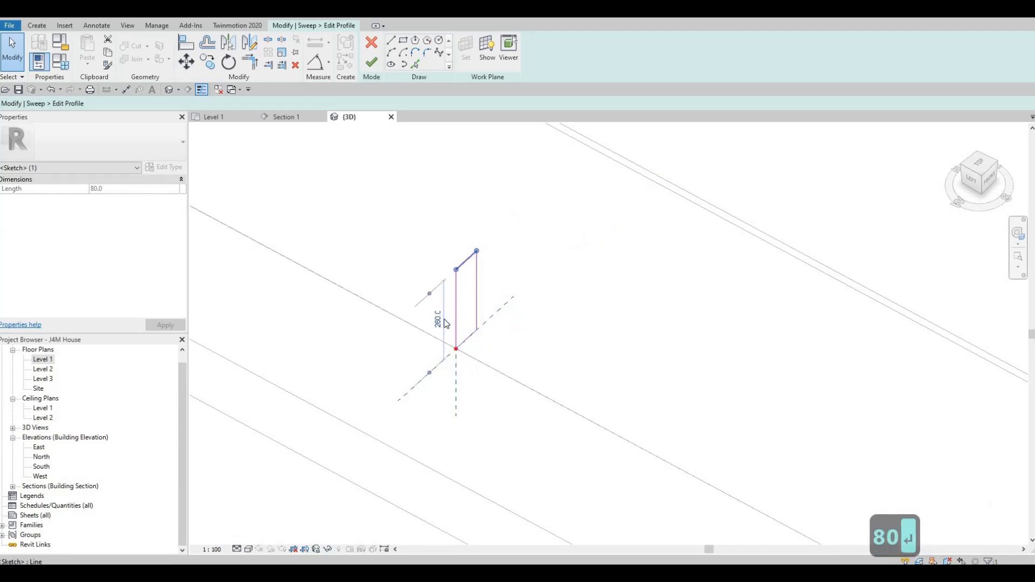
{"action": "left_click", "coordinate": [438, 320]}
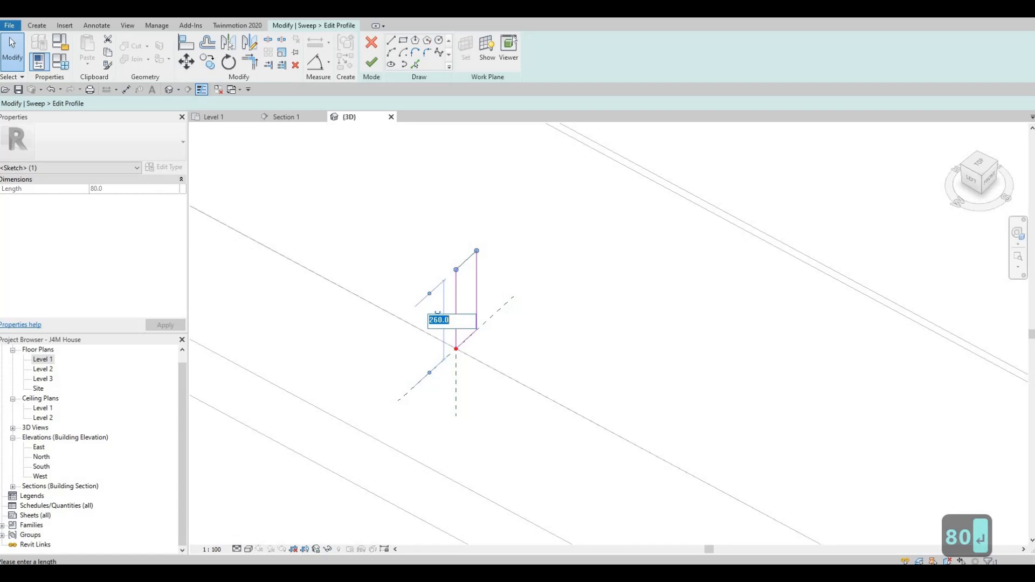
{"action": "type", "text": "100"}
{"action": "key", "text": "Return"}
{"action": "scroll", "coordinate": [467, 351], "scroll_direction": "down", "scroll_amount": 2}
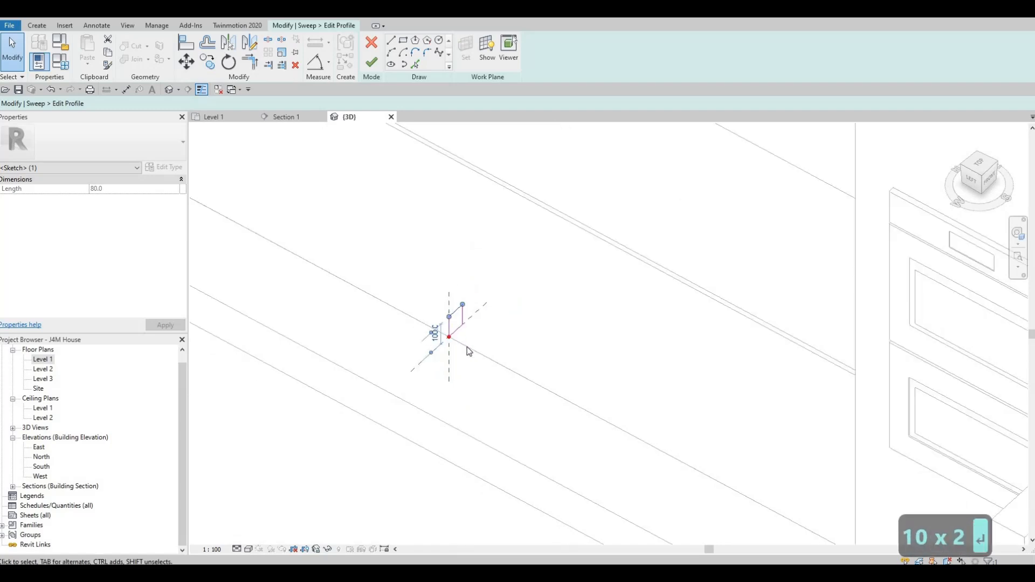
{"action": "scroll", "coordinate": [467, 349], "scroll_direction": "down", "scroll_amount": 1}
{"action": "key", "text": "Escape"}
{"action": "key", "text": "Escape"}
Finish the profile sketch and complete the void sweep along the counter's base.
{"action": "scroll", "coordinate": [485, 380], "scroll_direction": "down", "scroll_amount": 2}
{"action": "scroll", "coordinate": [462, 239], "scroll_direction": "down", "scroll_amount": 2}
{"action": "middle_click_drag", "start_coordinate": [463, 238], "coordinate": [492, 293]}
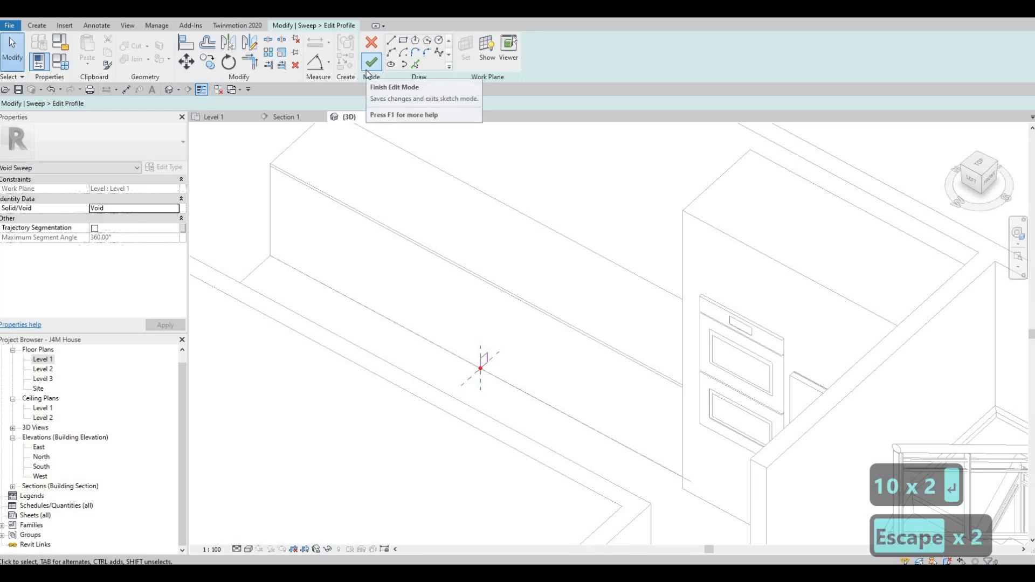
{"action": "left_click", "coordinate": [371, 64]}
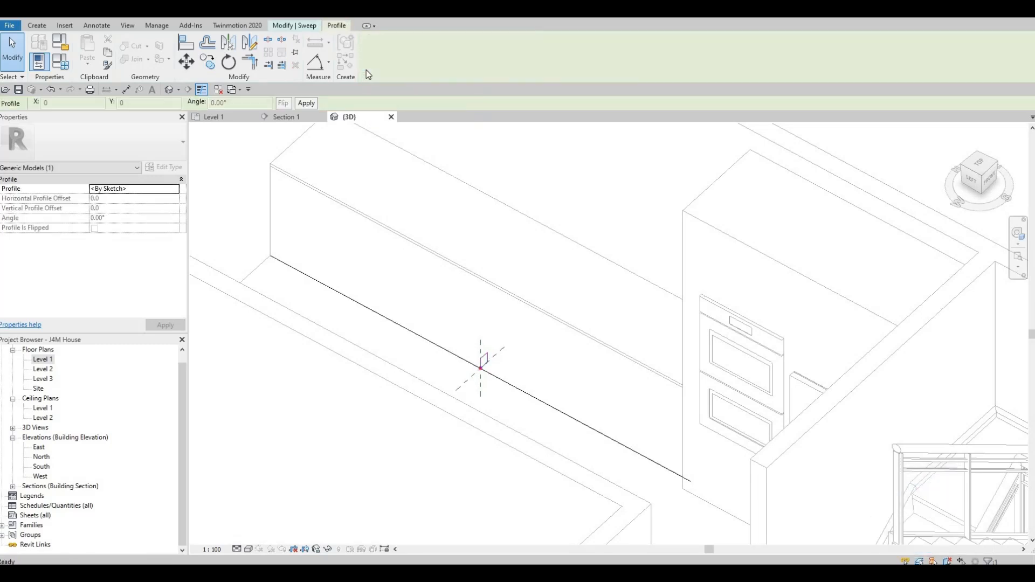
{"action": "left_click", "coordinate": [302, 25]}
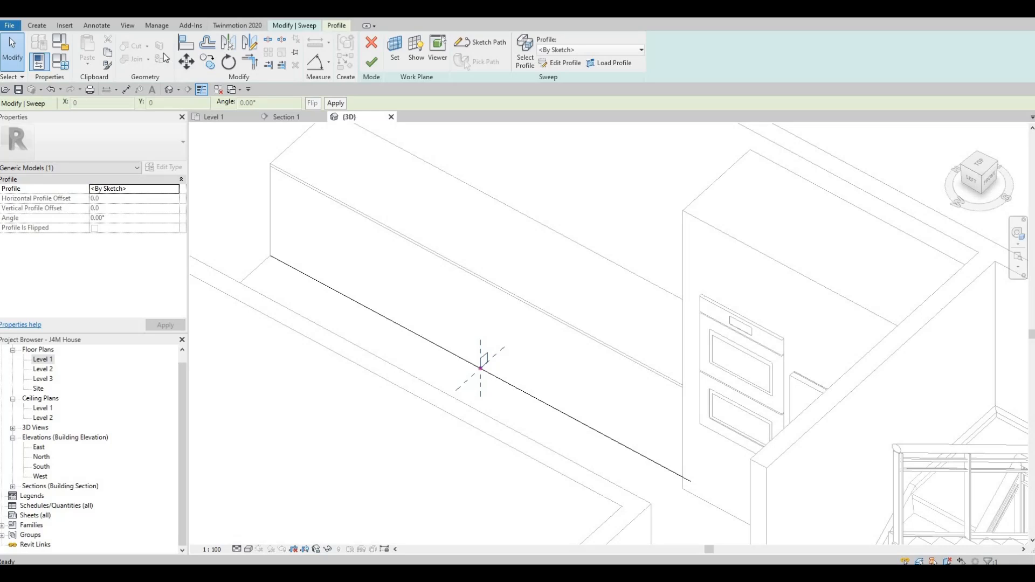
{"action": "left_click", "coordinate": [371, 63]}
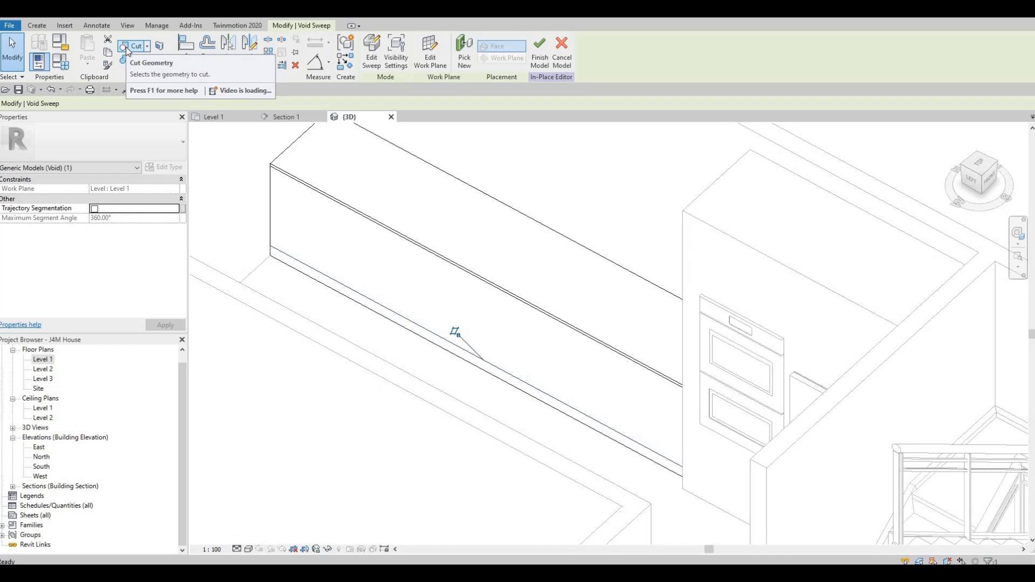
Cut the void sweep out of the counter's base and finish the in-place model.
{"action": "left_click", "coordinate": [128, 46]}
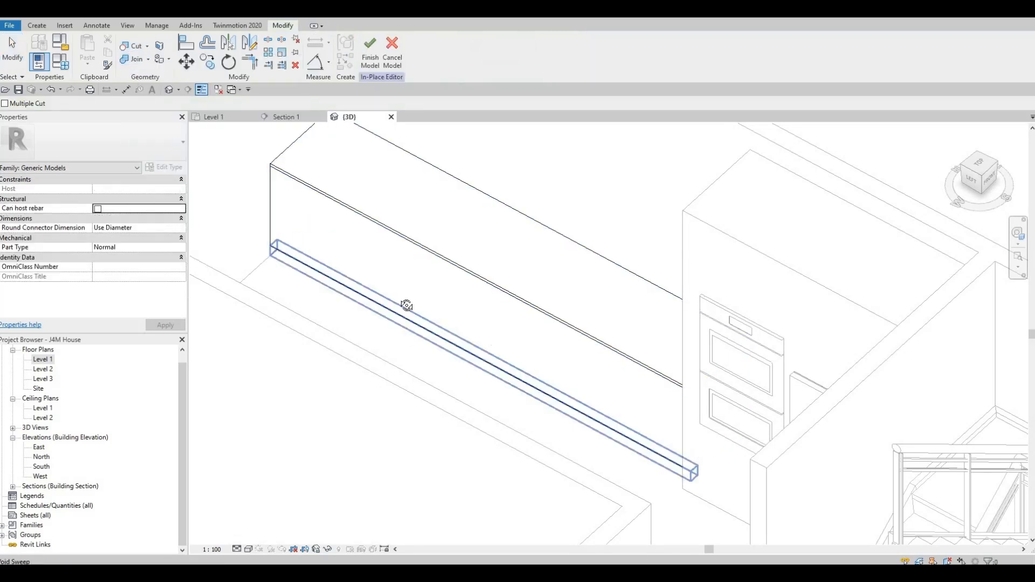
{"action": "middle_click_drag", "start_coordinate": [407, 305], "coordinate": [406, 268], "text": "shift"}
{"action": "middle_click_drag", "start_coordinate": [638, 377], "coordinate": [620, 355], "text": "shift"}
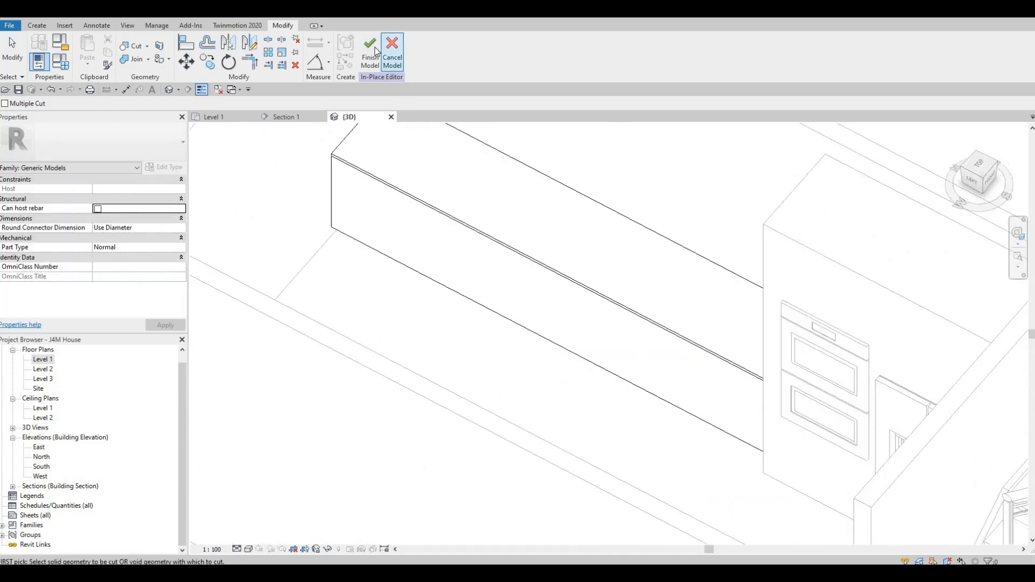
{"action": "left_click", "coordinate": [376, 51]}
{"action": "scroll", "coordinate": [548, 361], "scroll_direction": "down", "scroll_amount": 1}
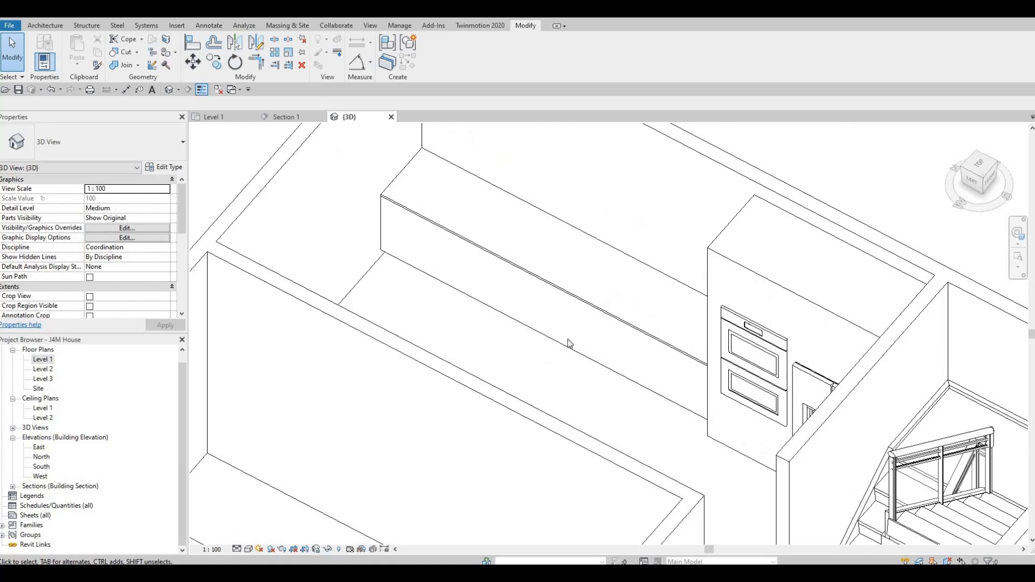
{"action": "middle_click_drag", "start_coordinate": [585, 355], "coordinate": [577, 332], "text": "shift"}
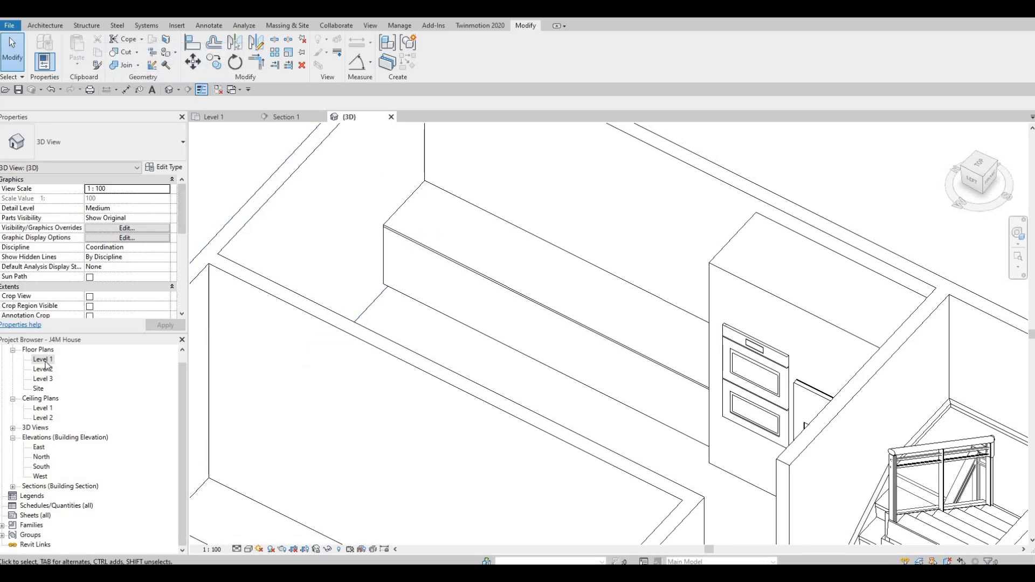
Open the Level 1 floor plan and load the M_Cooktop-Gas family from the Mid-Range appliances folder.
{"action": "double_click", "coordinate": [43, 359]}
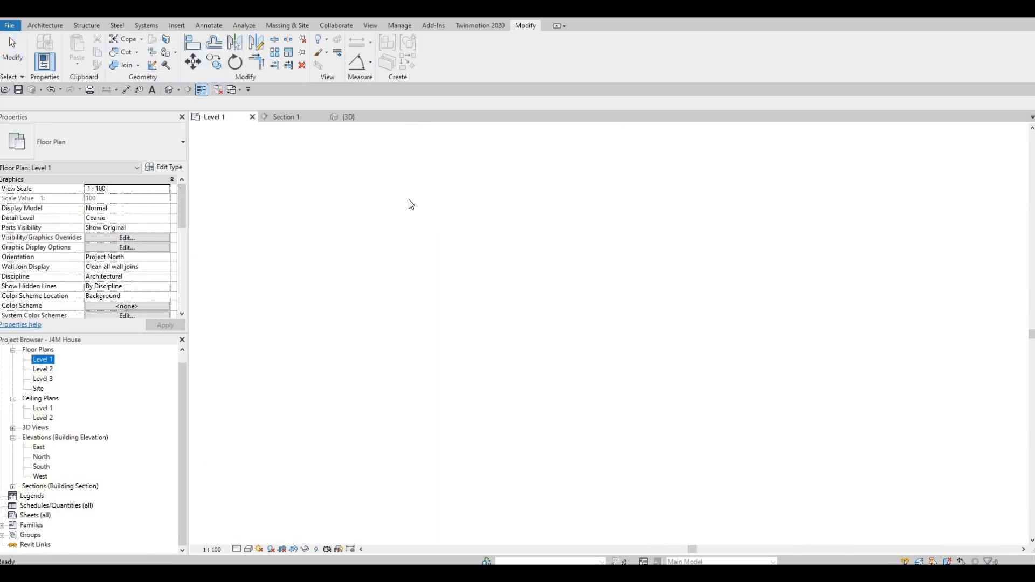
{"action": "left_click", "coordinate": [176, 26]}
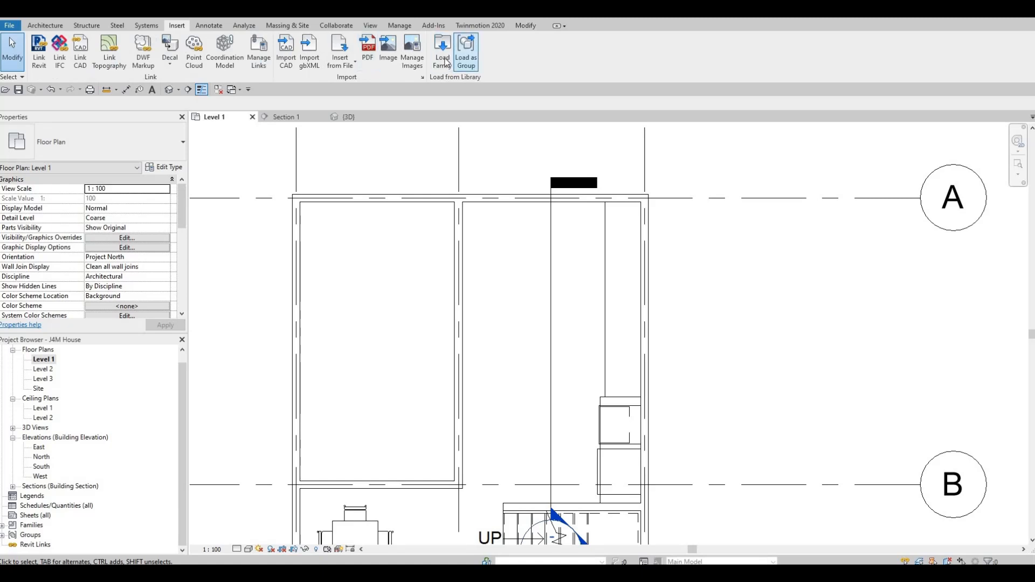
{"action": "left_click", "coordinate": [443, 57]}
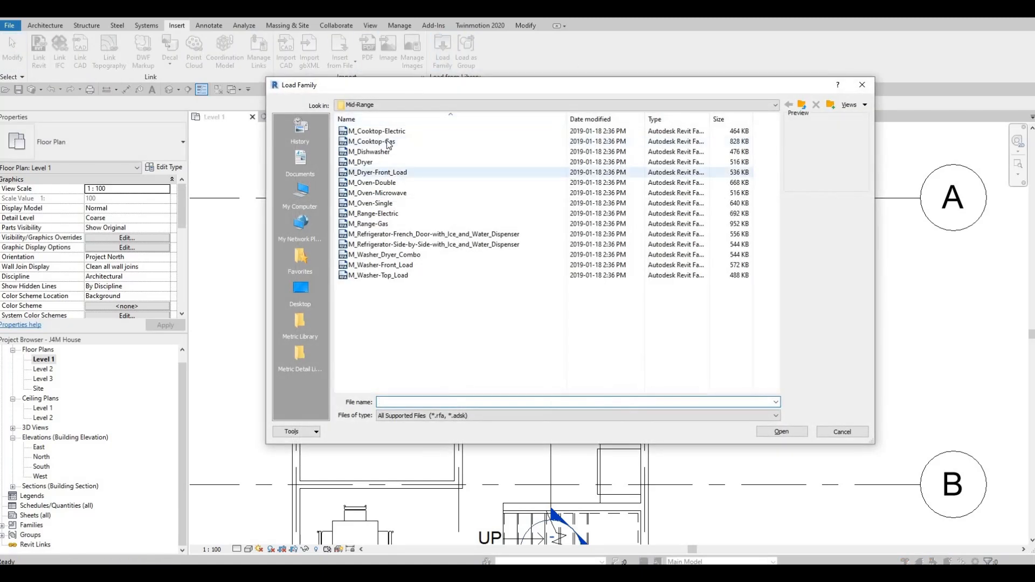
{"action": "left_click", "coordinate": [386, 132]}
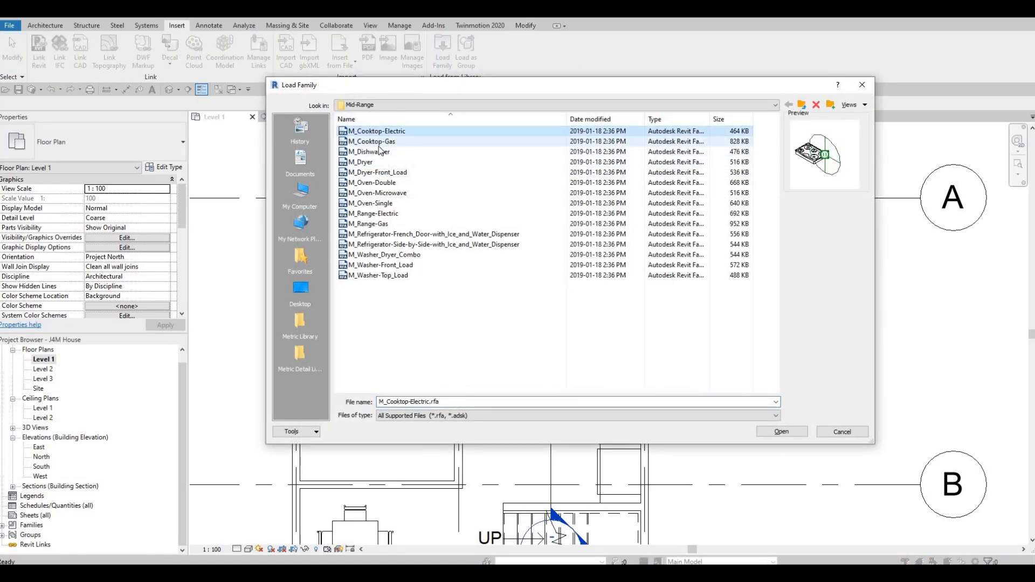
{"action": "left_click", "coordinate": [379, 141]}
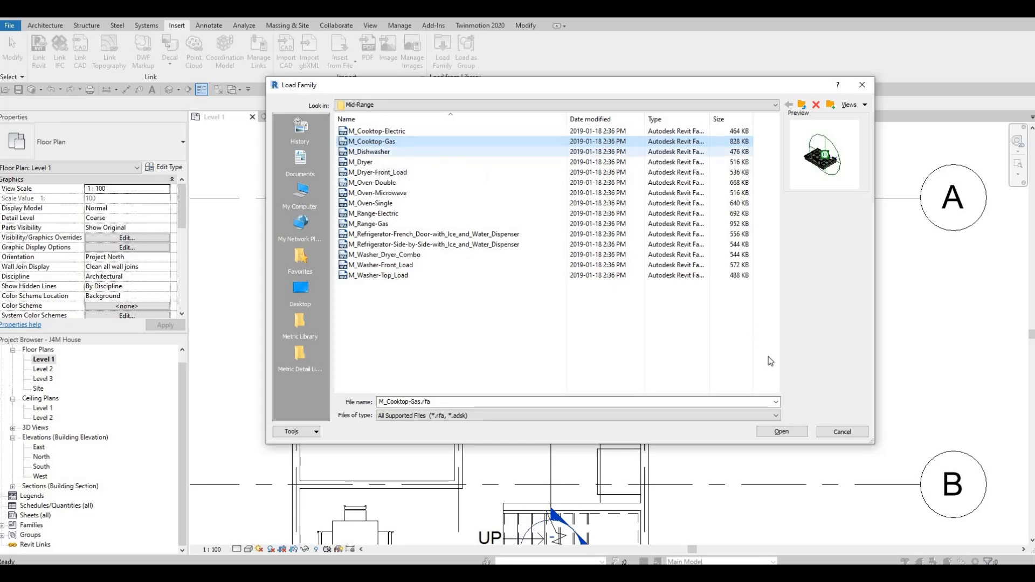
{"action": "left_click", "coordinate": [781, 432]}
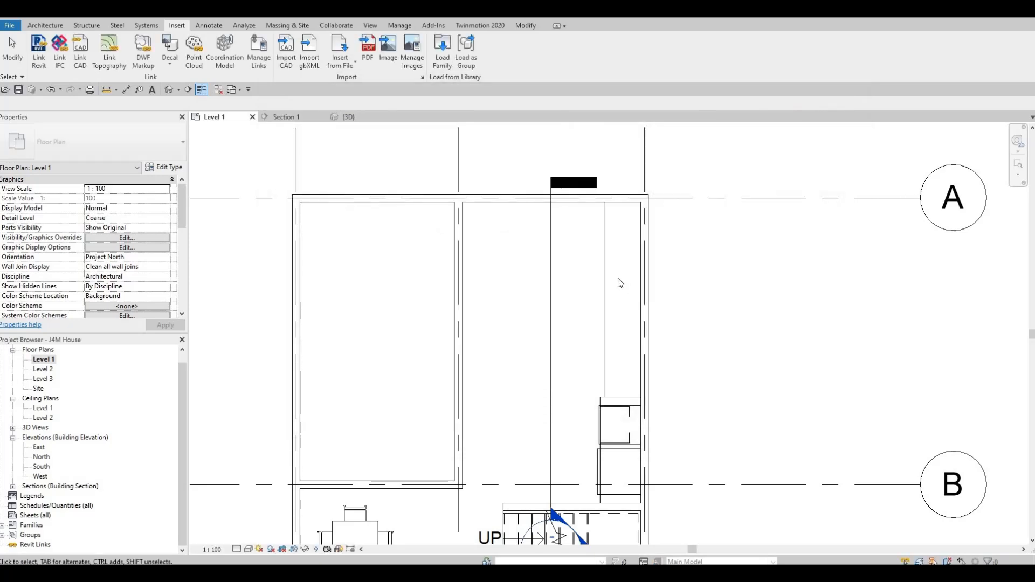
Place the 900 mm gas cooktop on the counter, rotated so its controls face the room.
{"action": "key", "text": "c"}
{"action": "key", "text": "m"}
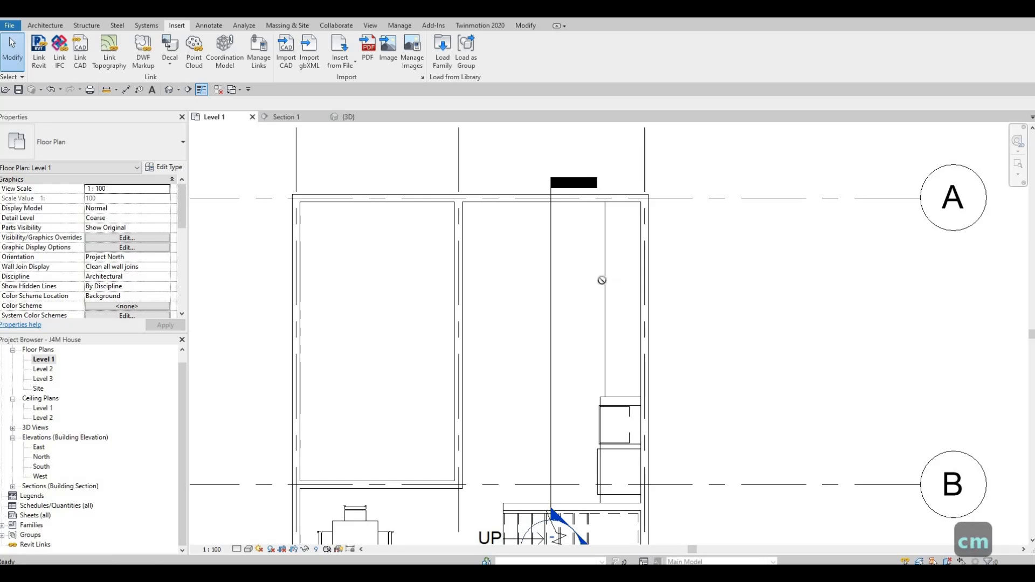
{"action": "key", "text": "space"}
{"action": "key", "text": "space"}
{"action": "key", "text": "space"}
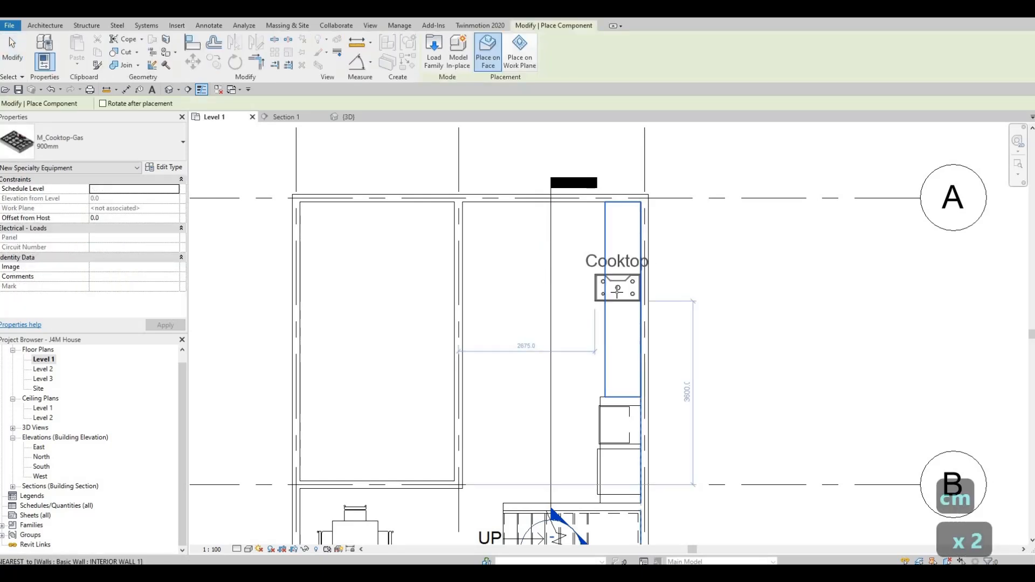
{"action": "scroll", "coordinate": [620, 309], "scroll_direction": "up", "scroll_amount": 2}
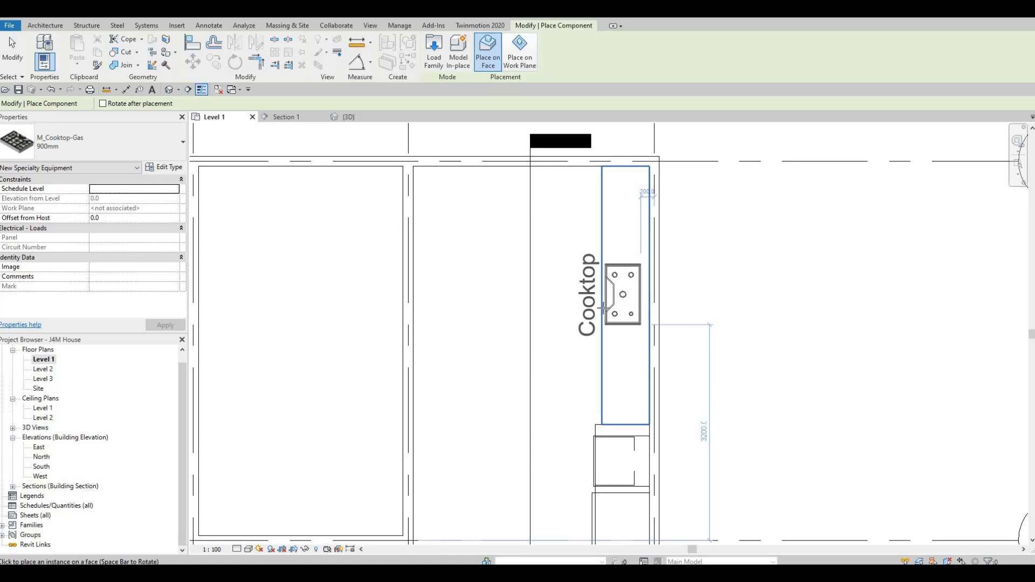
{"action": "key", "text": "Escape"}
{"action": "key", "text": "Escape"}
{"action": "key", "text": "Escape"}
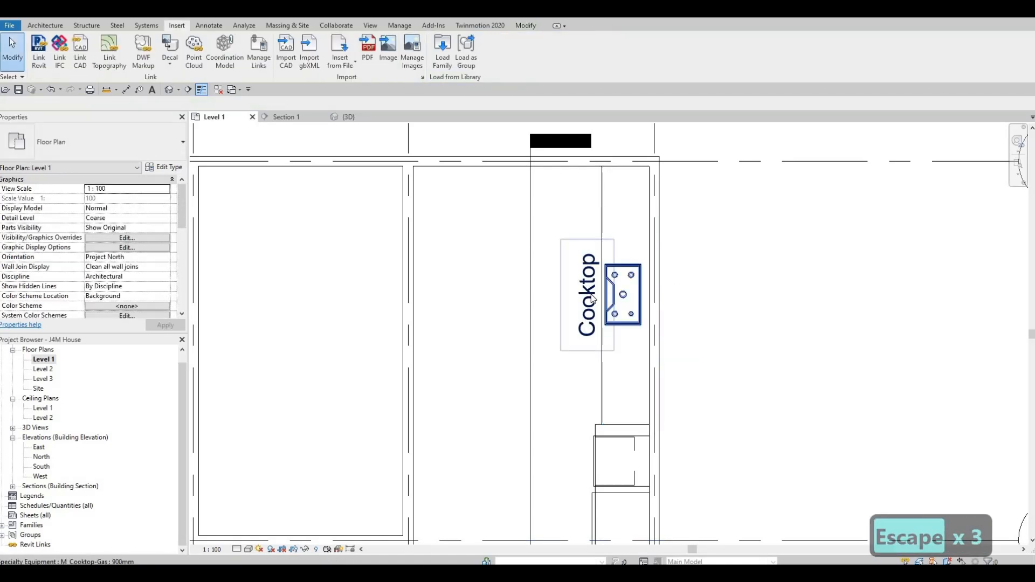
Turn off Show Label in the type properties of the 900 mm gas cooktop.
{"action": "left_click", "coordinate": [593, 299]}
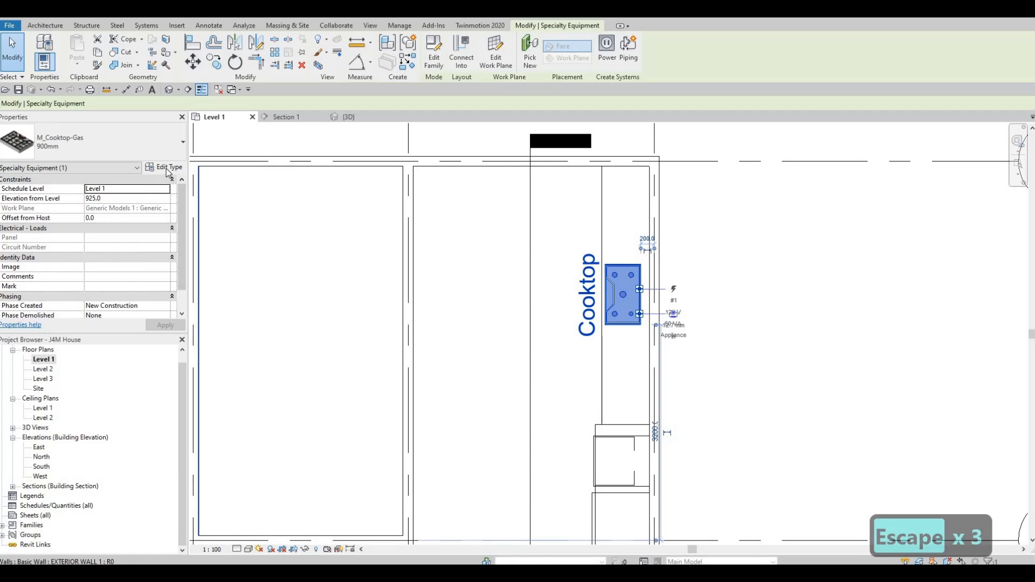
{"action": "left_click", "coordinate": [166, 168]}
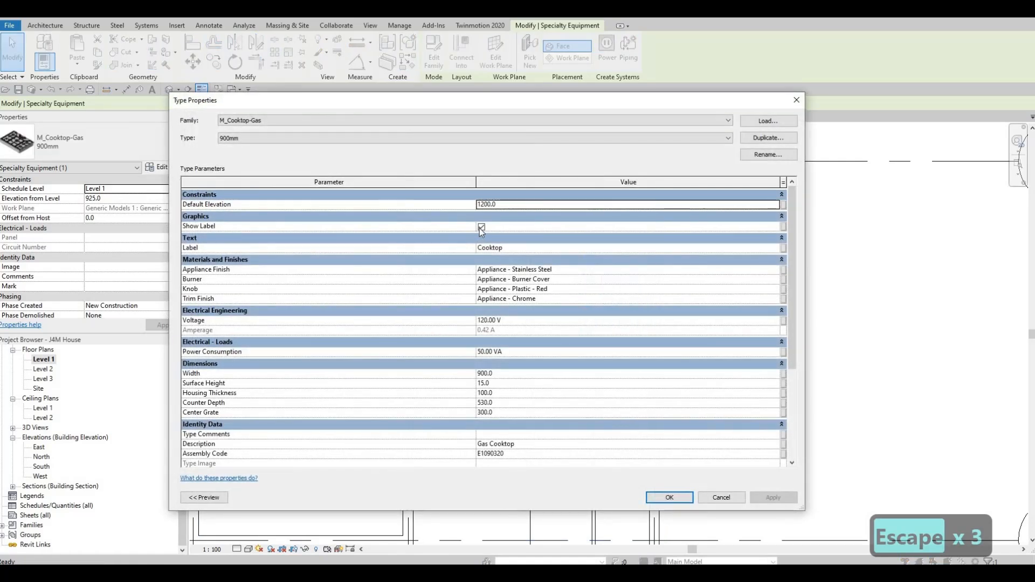
{"action": "left_click", "coordinate": [481, 227]}
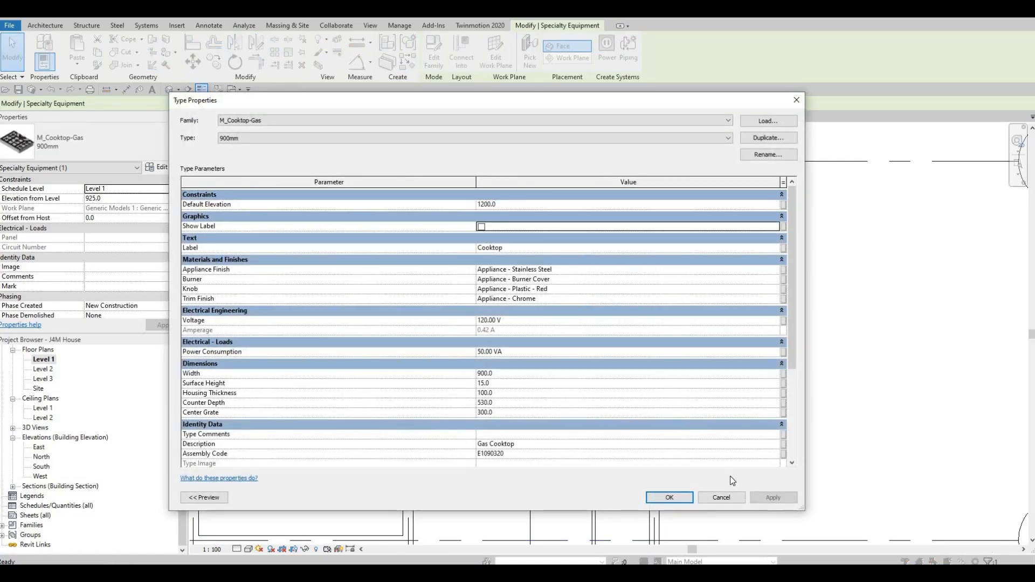
{"action": "left_click", "coordinate": [665, 502]}
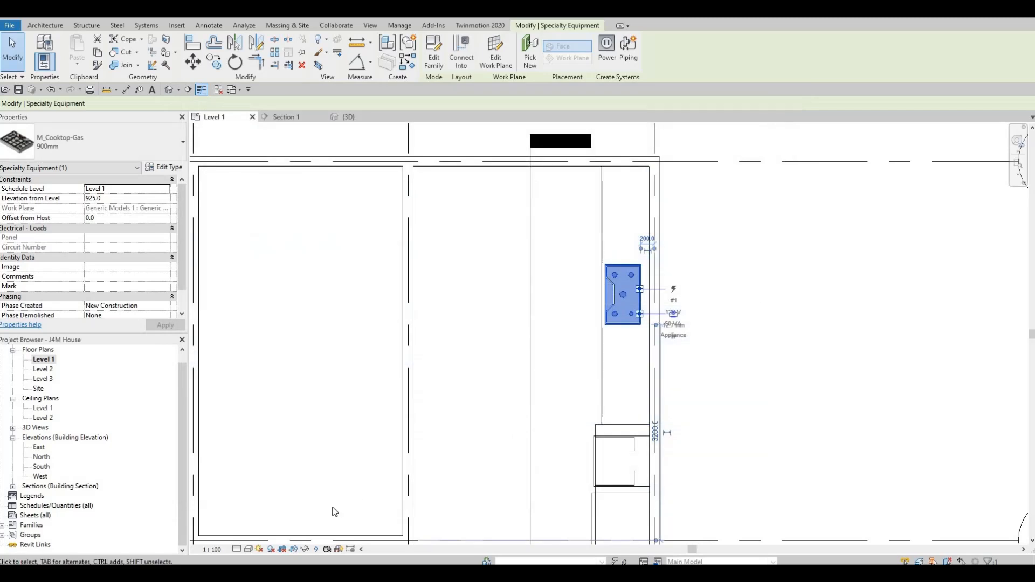
{"action": "key", "text": "Escape"}
{"action": "key", "text": "Escape"}
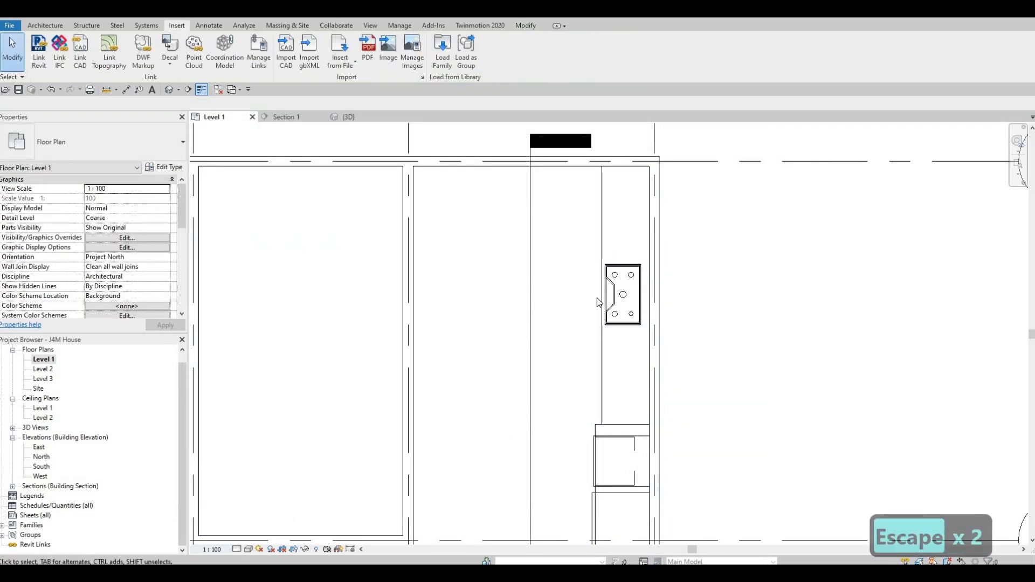
Look through the Mid-Range appliance families and their previews for a vent hood to load.
{"action": "left_click", "coordinate": [442, 59]}
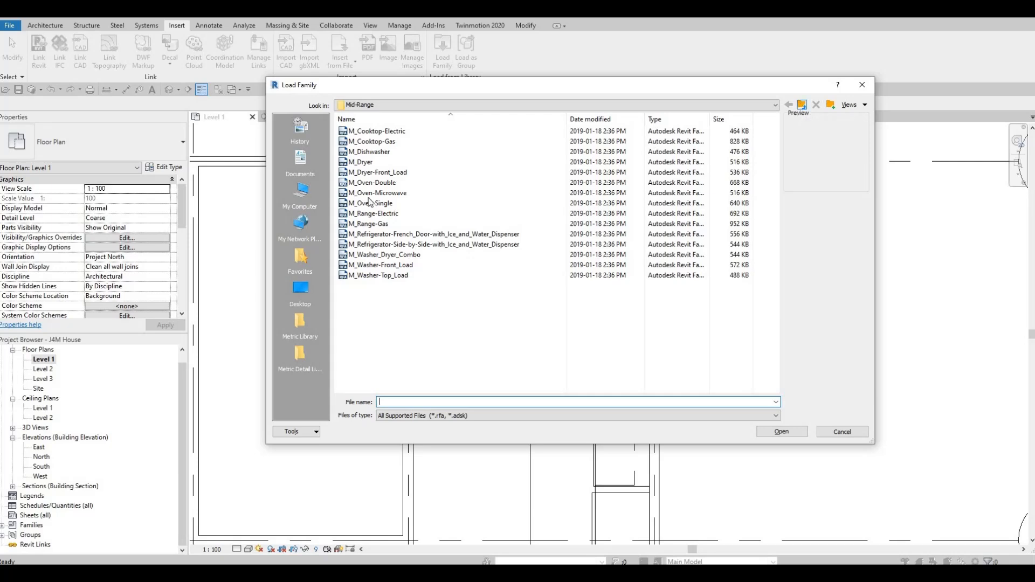
{"action": "left_click", "coordinate": [385, 214]}
{"action": "left_click", "coordinate": [388, 192]}
{"action": "left_click", "coordinate": [387, 183]}
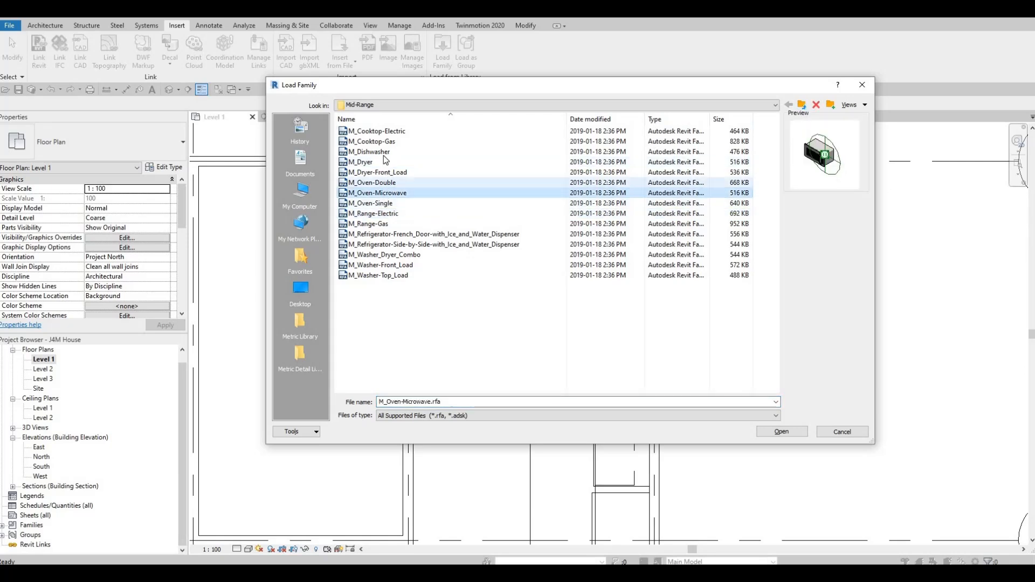
{"action": "left_click", "coordinate": [384, 153]}
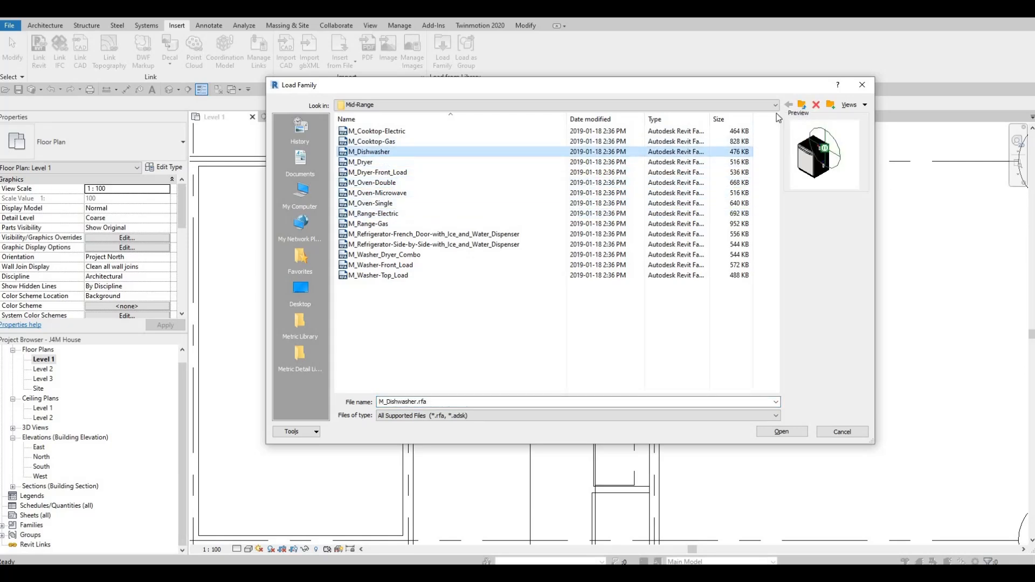
{"action": "left_click", "coordinate": [802, 104]}
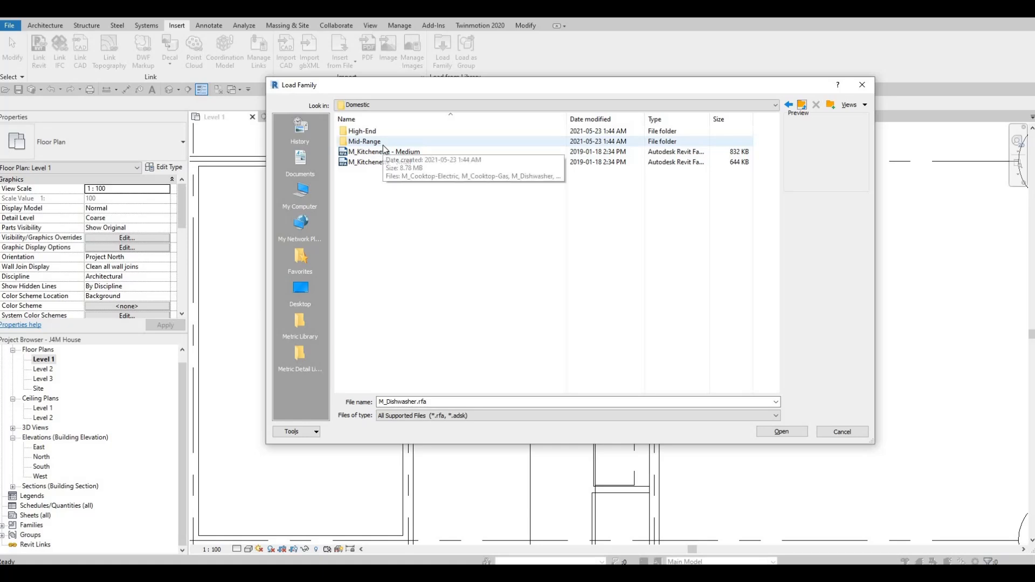
{"action": "double_click", "coordinate": [382, 143]}
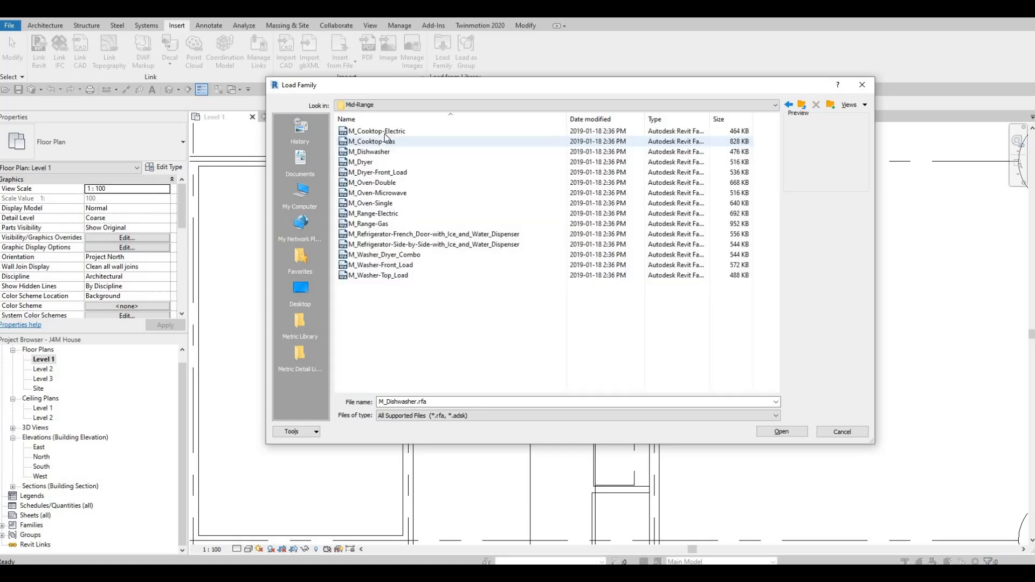
{"action": "left_click", "coordinate": [386, 133]}
{"action": "key", "text": "Down"}
{"action": "key", "text": "Down"}
{"action": "key", "text": "Down"}
{"action": "key", "text": "Down"}
{"action": "key", "text": "Down"}
{"action": "key", "text": "Down"}
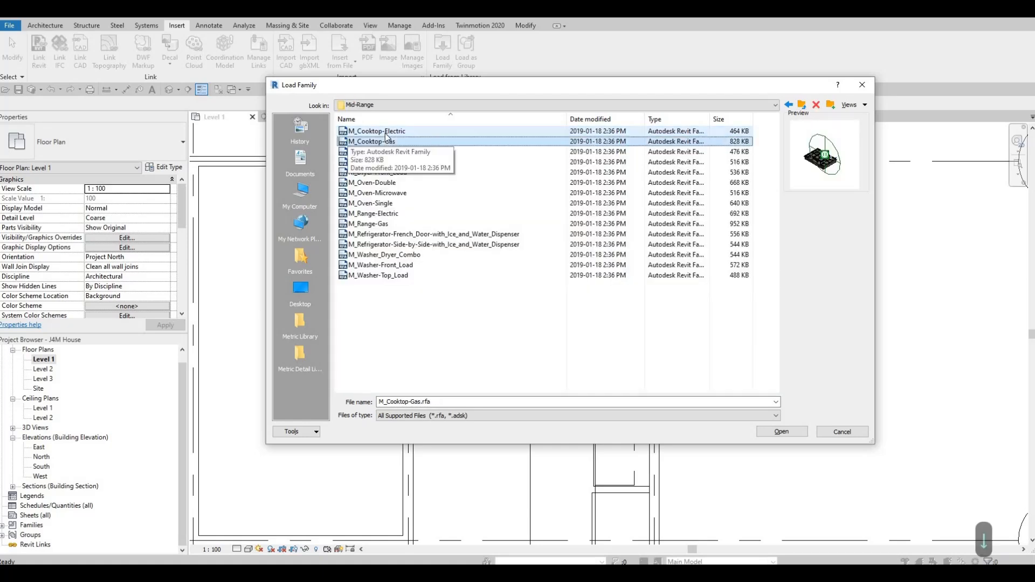
{"action": "key", "text": "Down"}
{"action": "key", "text": "Down"}
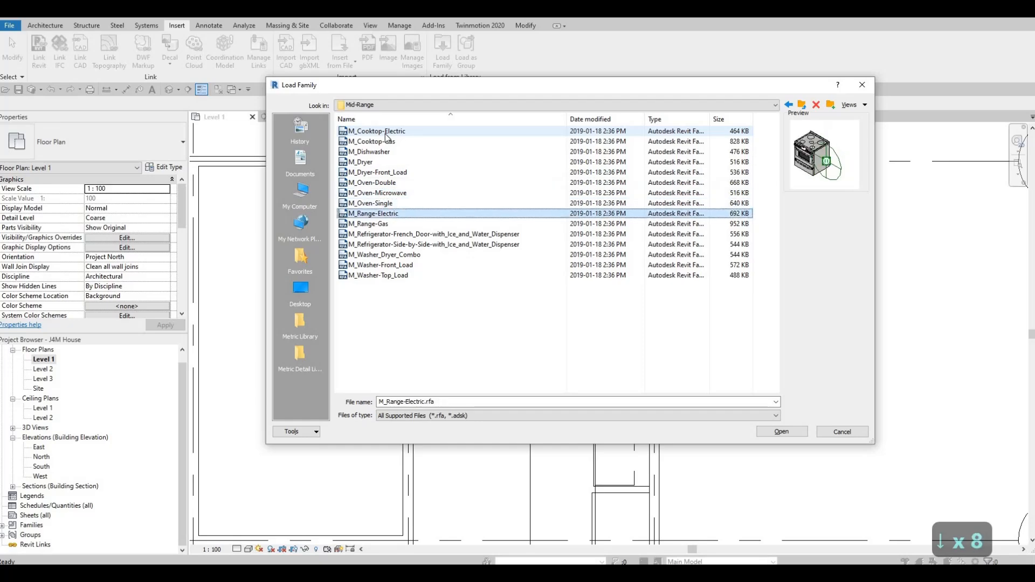
Browse the High-End appliances folder and load the M_Hood-Wall family.
{"action": "left_click", "coordinate": [802, 104]}
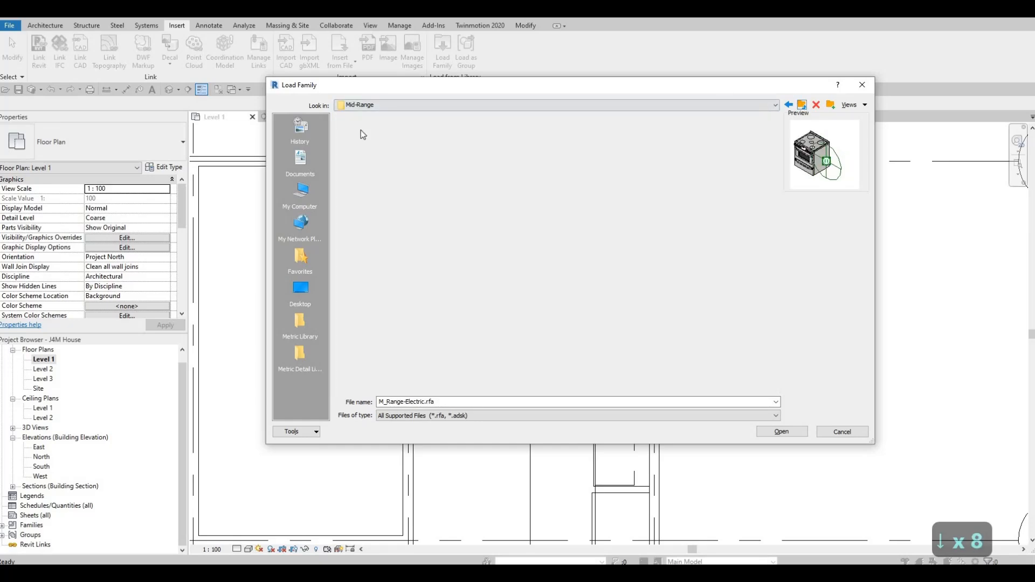
{"action": "double_click", "coordinate": [363, 133]}
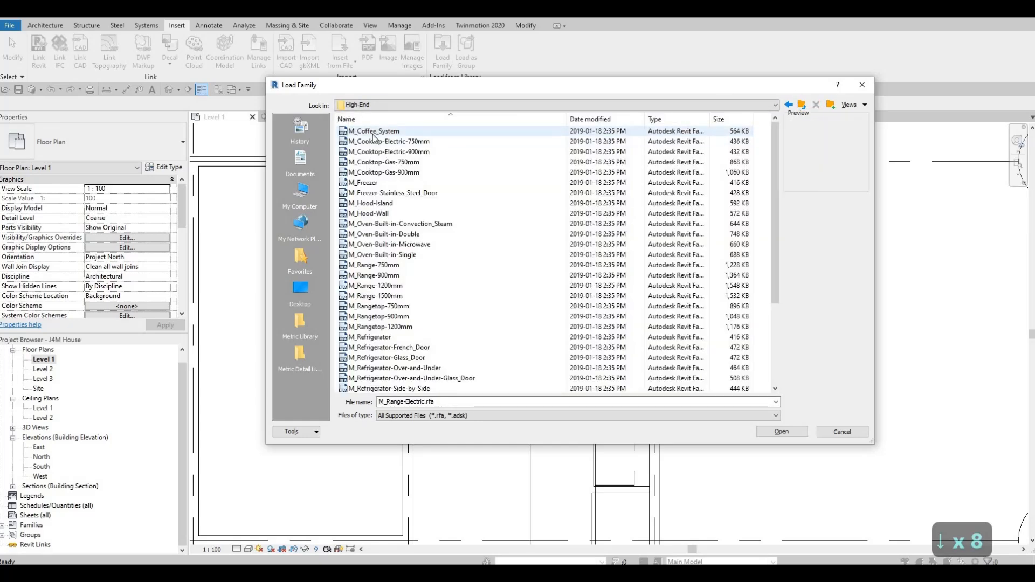
{"action": "left_click", "coordinate": [374, 134]}
{"action": "key", "text": "Down"}
{"action": "key", "text": "Down"}
{"action": "key", "text": "Down"}
{"action": "key", "text": "Down"}
{"action": "key", "text": "Down"}
{"action": "key", "text": "Down"}
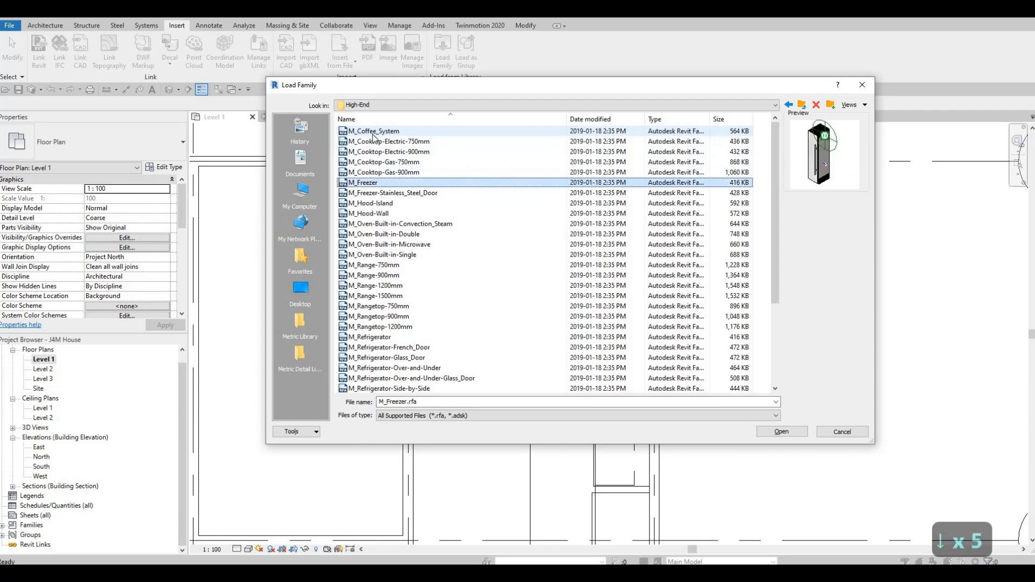
{"action": "key", "text": "Down"}
{"action": "key", "text": "Down"}
{"action": "key", "text": "Up"}
{"action": "key", "text": "Up"}
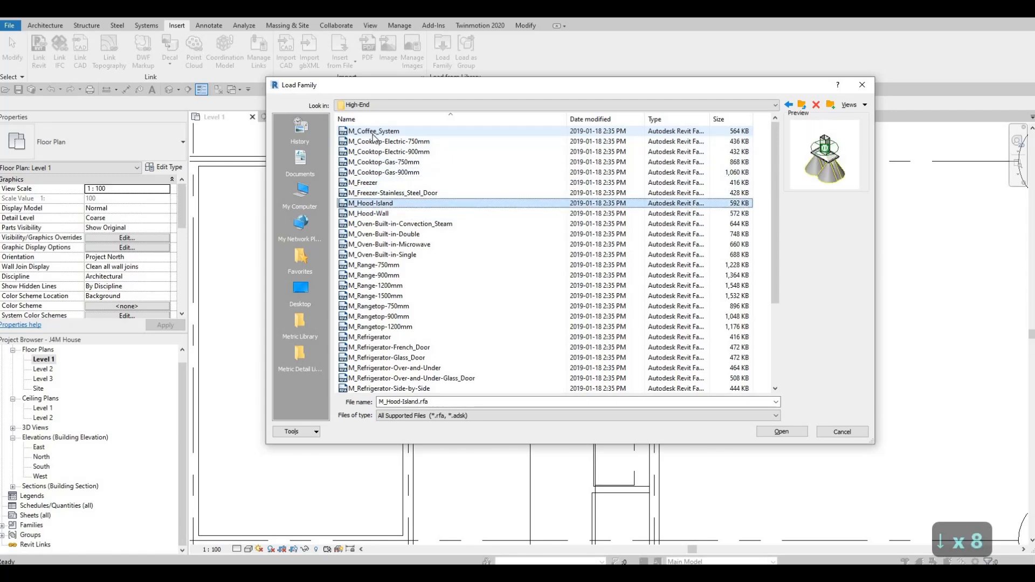
{"action": "key", "text": "Down"}
{"action": "key", "text": "Down"}
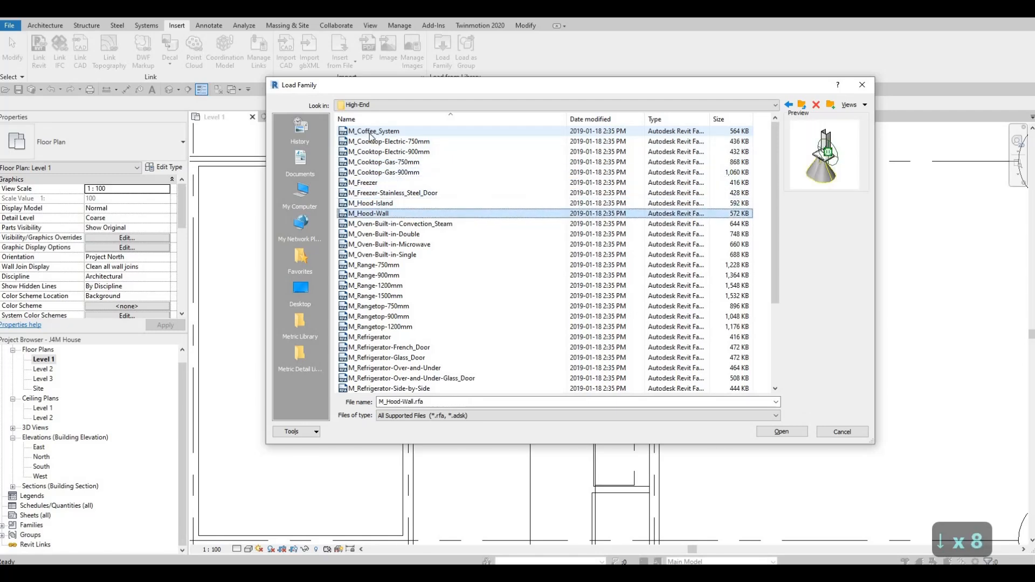
{"action": "left_click", "coordinate": [782, 434]}
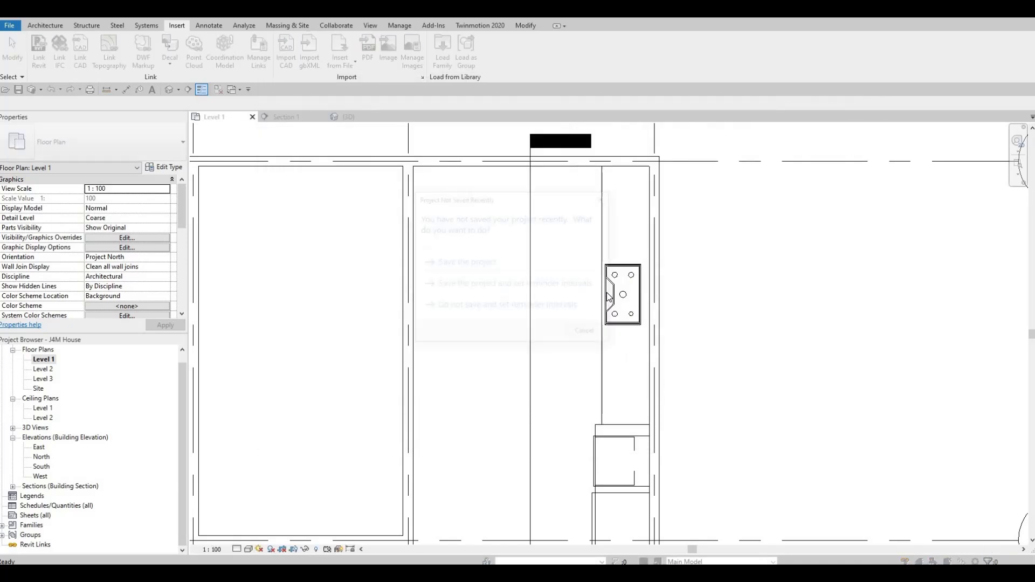
Dismiss the project save reminder without saving.
{"action": "key", "text": "Up"}
{"action": "key", "text": "Up"}
{"action": "key", "text": "Down"}
{"action": "key", "text": "Down"}
{"action": "key", "text": "c"}
{"action": "key", "text": "m"}
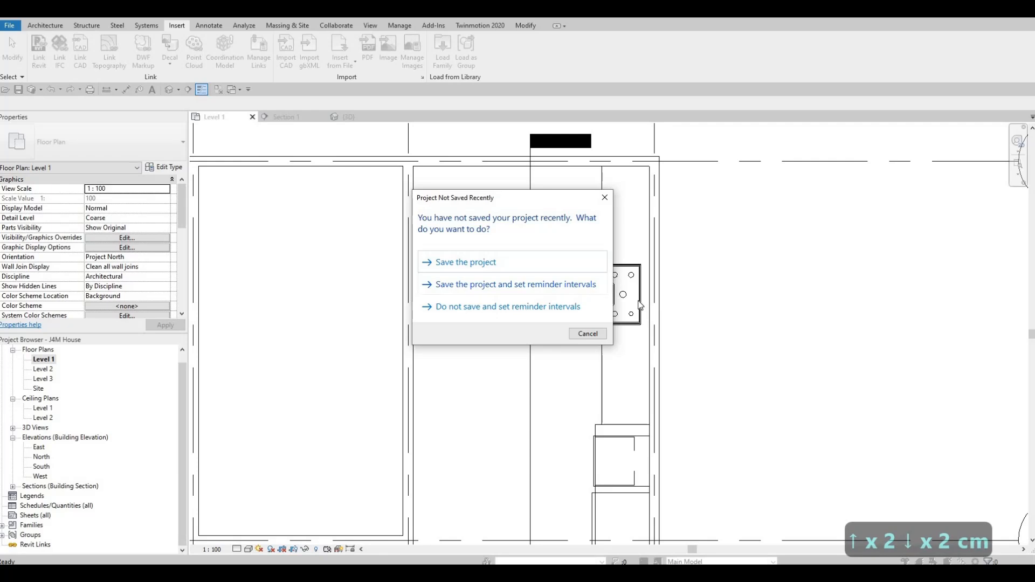
{"action": "key", "text": "Escape"}
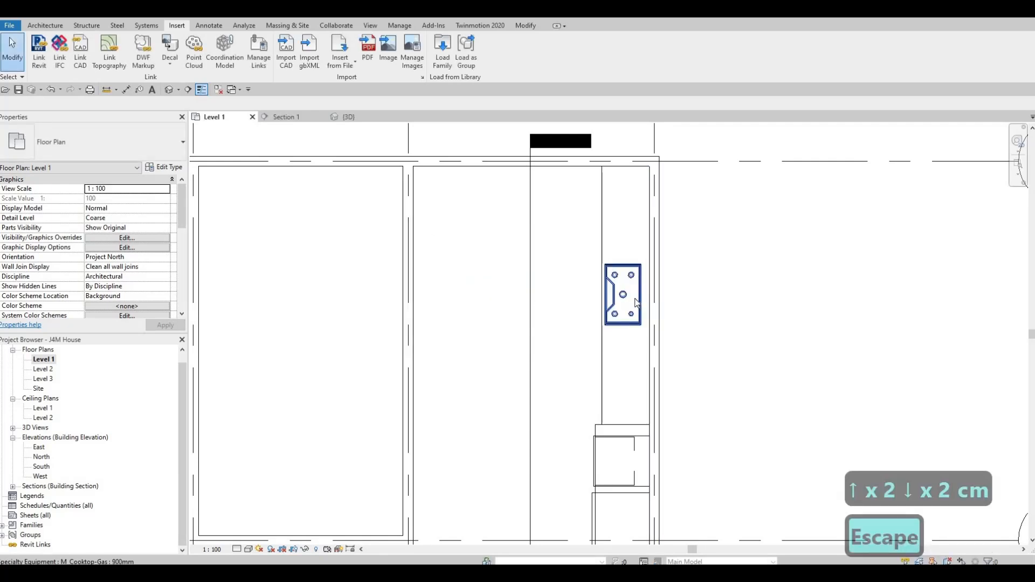
Place the 900 mm wall hood over the cooktop, rotated with its back to the wall and centred on the cooktop's midpoint.
{"action": "key", "text": "c"}
{"action": "key", "text": "m"}
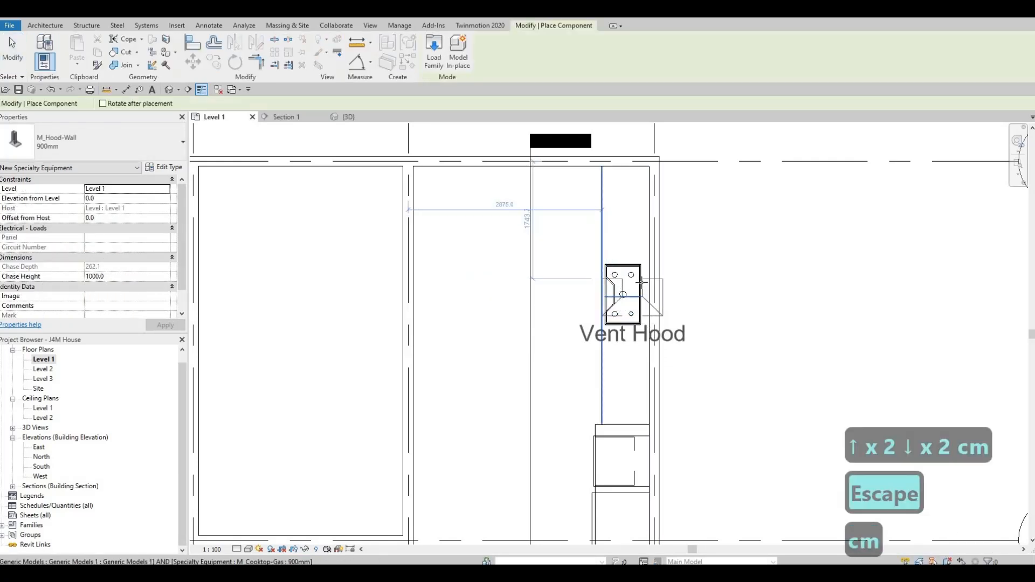
{"action": "key", "text": "space"}
{"action": "key", "text": "space"}
{"action": "key", "text": "space"}
{"action": "key", "text": "space"}
{"action": "key", "text": "space"}
{"action": "key", "text": "space"}
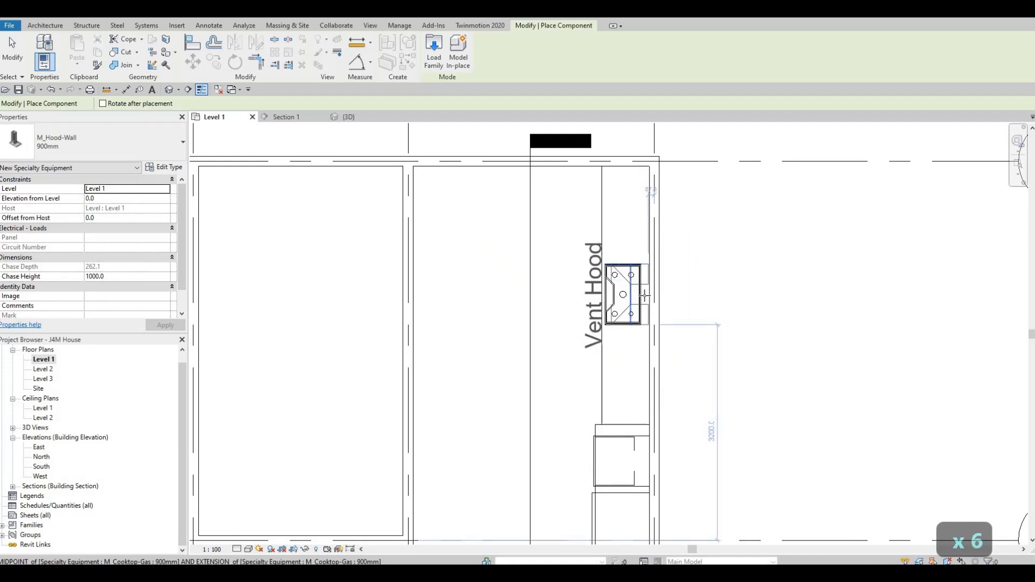
{"action": "left_click", "coordinate": [645, 295]}
{"action": "key", "text": "Escape"}
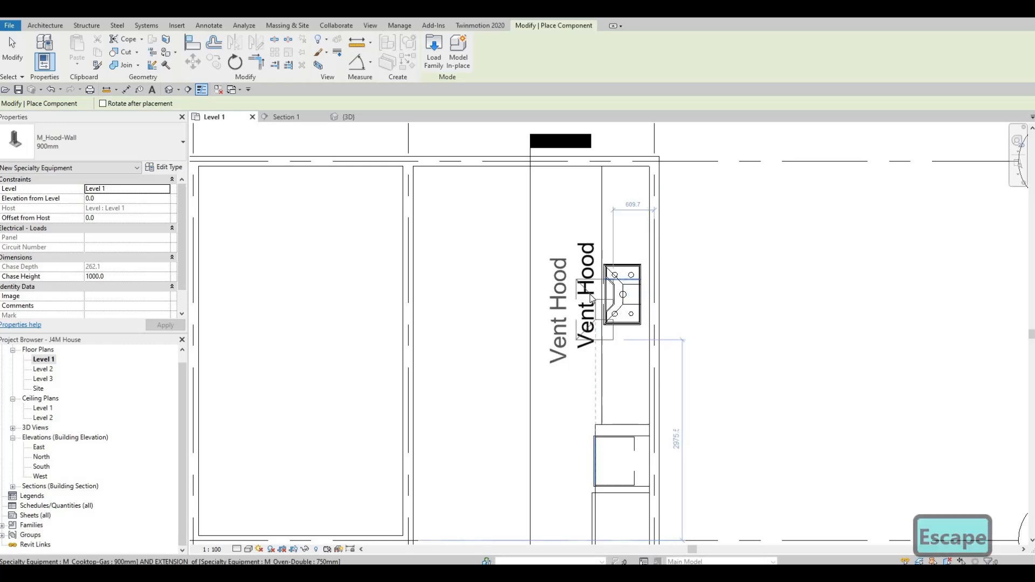
{"action": "key", "text": "Escape"}
{"action": "key", "text": "Escape"}
Turn off the Show Label option in the 900 mm wall hood's type properties.
{"action": "left_click", "coordinate": [625, 296]}
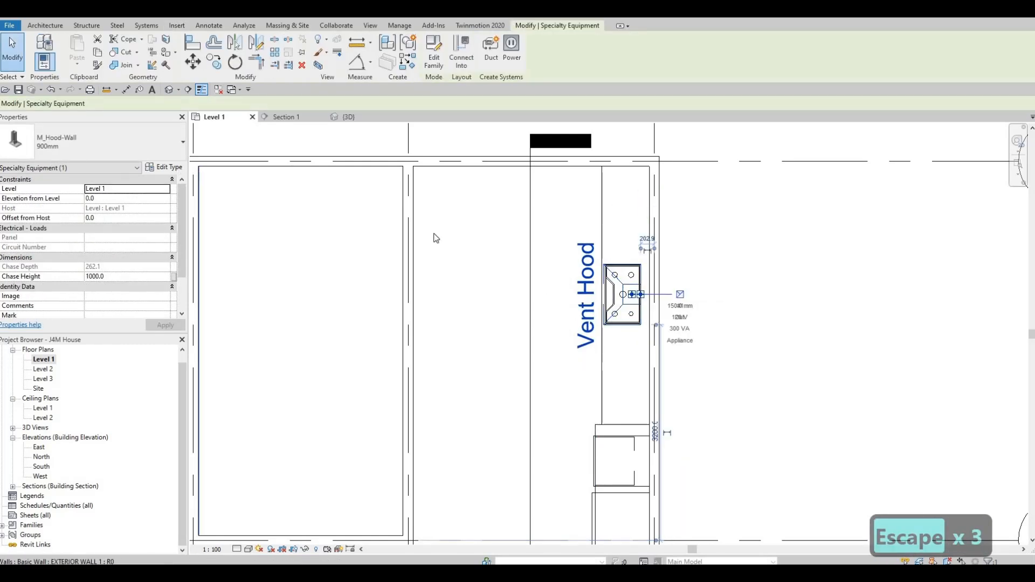
{"action": "left_click", "coordinate": [164, 168]}
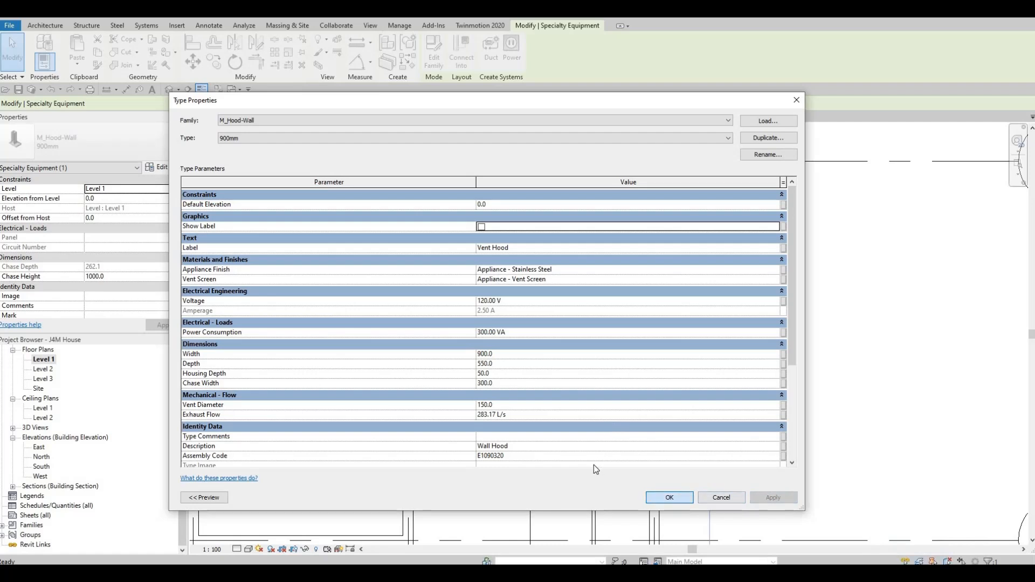
{"action": "left_click", "coordinate": [669, 498]}
{"action": "scroll", "coordinate": [591, 441], "scroll_direction": "down", "scroll_amount": 2}
{"action": "middle_click_drag", "start_coordinate": [605, 542], "coordinate": [602, 477]}
{"action": "key", "text": "Escape"}
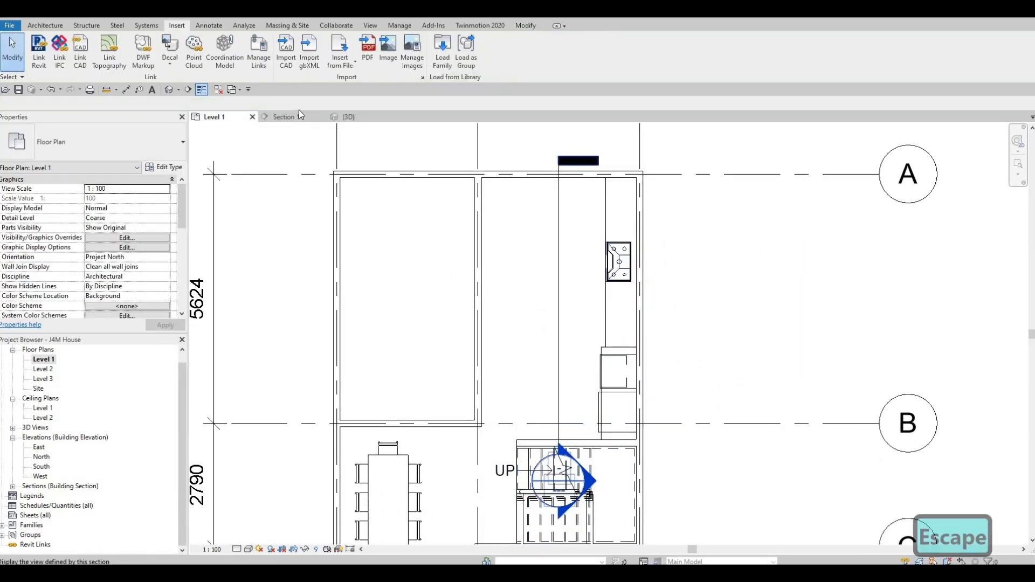
In Section 1, nudge the wall hood up above the cooktop to an elevation of about 1680 mm from Level 1.
{"action": "left_click", "coordinate": [284, 118]}
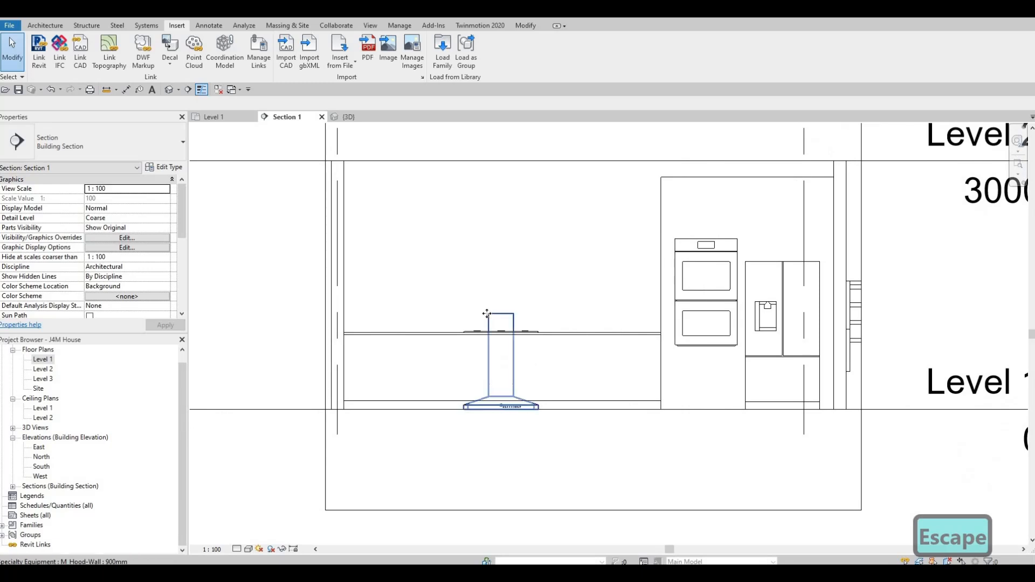
{"action": "left_click", "coordinate": [487, 315]}
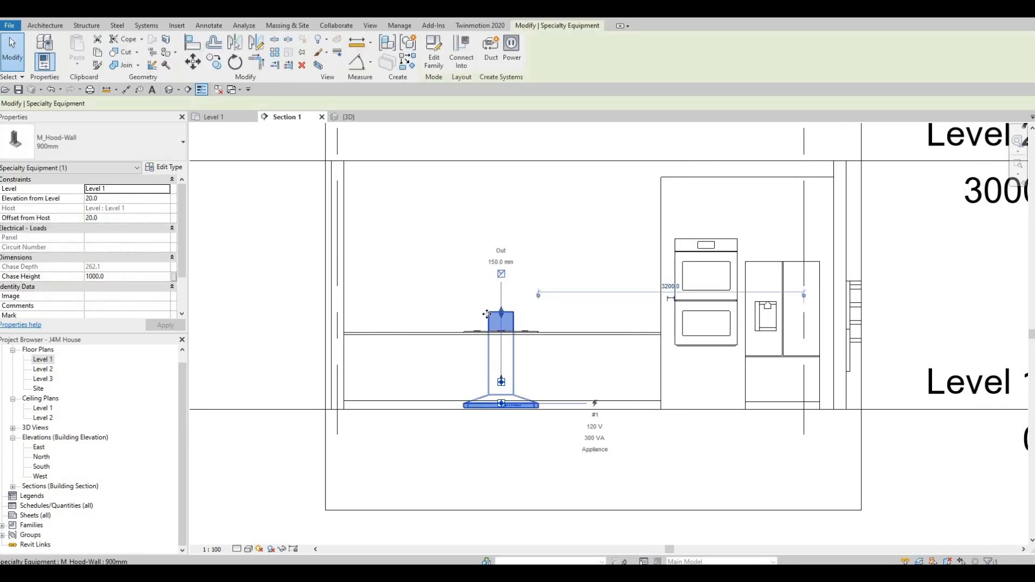
{"action": "key", "text": "Up"}
{"action": "key", "text": "Up"}
{"action": "key", "text": "Up"}
{"action": "key", "text": "Up"}
{"action": "key", "text": "Up"}
{"action": "key", "text": "Up"}
{"action": "key", "text": "Up"}
{"action": "key", "text": "Up"}
{"action": "key", "text": "Up"}
{"action": "key", "text": "Up"}
{"action": "key", "text": "Up"}
{"action": "key", "text": "Up"}
{"action": "key", "text": "Up"}
{"action": "key", "text": "Up"}
{"action": "key", "text": "Up"}
{"action": "key", "text": "Up"}
{"action": "key", "text": "Up"}
{"action": "key", "text": "Up"}
{"action": "key", "text": "Up"}
{"action": "key", "text": "Up"}
{"action": "key", "text": "Up"}
{"action": "key", "text": "Up"}
{"action": "key", "text": "Up"}
{"action": "key", "text": "Up"}
{"action": "key", "text": "Up"}
{"action": "key", "text": "Up"}
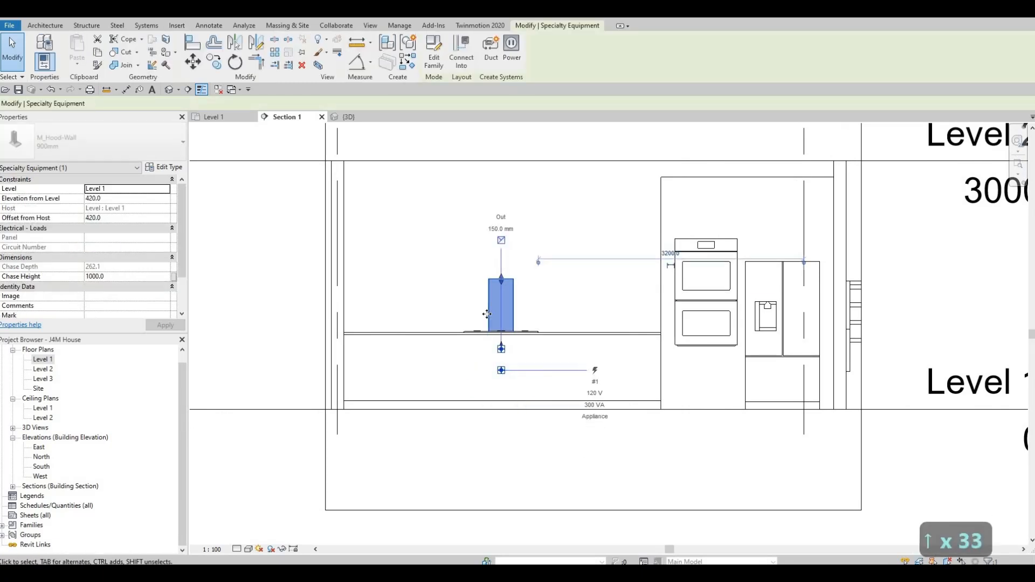
{"action": "key", "text": "Up"}
{"action": "key", "text": "Up"}
{"action": "key", "text": "Up"}
{"action": "key", "text": "Up"}
{"action": "key", "text": "Up"}
{"action": "key", "text": "Up"}
{"action": "key", "text": "Up"}
{"action": "key", "text": "Up"}
{"action": "key", "text": "Up"}
{"action": "key", "text": "Up"}
{"action": "key", "text": "Up"}
{"action": "key", "text": "Up"}
{"action": "key", "text": "Up"}
{"action": "key", "text": "Up"}
{"action": "key", "text": "Up"}
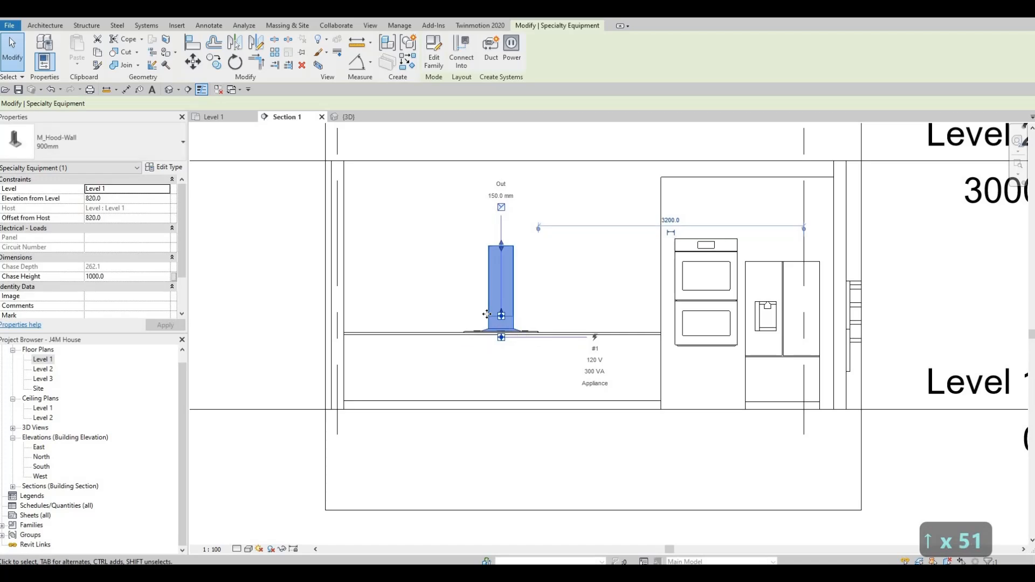
{"action": "key", "text": "Up"}
{"action": "key", "text": "Up"}
{"action": "key", "text": "Up"}
{"action": "key", "text": "Up"}
{"action": "key", "text": "Up"}
{"action": "key", "text": "Up"}
{"action": "key", "text": "Up"}
{"action": "key", "text": "Up"}
{"action": "key", "text": "Up"}
{"action": "key", "text": "Up"}
{"action": "key", "text": "Up"}
{"action": "key", "text": "Up"}
{"action": "key", "text": "Up"}
{"action": "key", "text": "Up"}
{"action": "key", "text": "Up"}
{"action": "key", "text": "Up"}
{"action": "key", "text": "Up"}
{"action": "key", "text": "Up"}
{"action": "key", "text": "Up"}
{"action": "key", "text": "Up"}
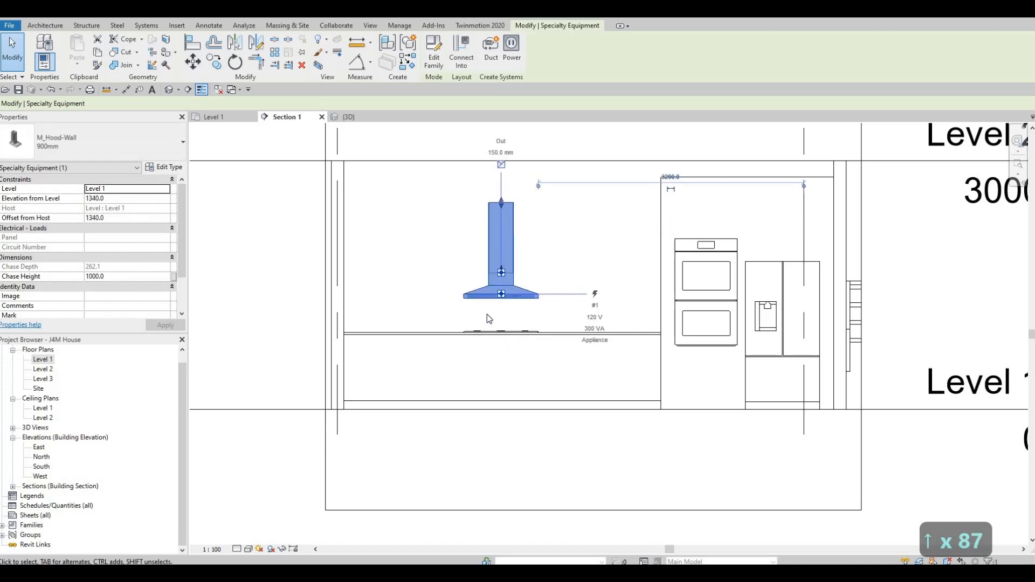
{"action": "key", "text": "Up"}
{"action": "key", "text": "Up"}
{"action": "key", "text": "Up"}
{"action": "key", "text": "Up"}
{"action": "key", "text": "Up"}
{"action": "key", "text": "Up"}
{"action": "key", "text": "Up"}
{"action": "key", "text": "Up"}
{"action": "key", "text": "Up"}
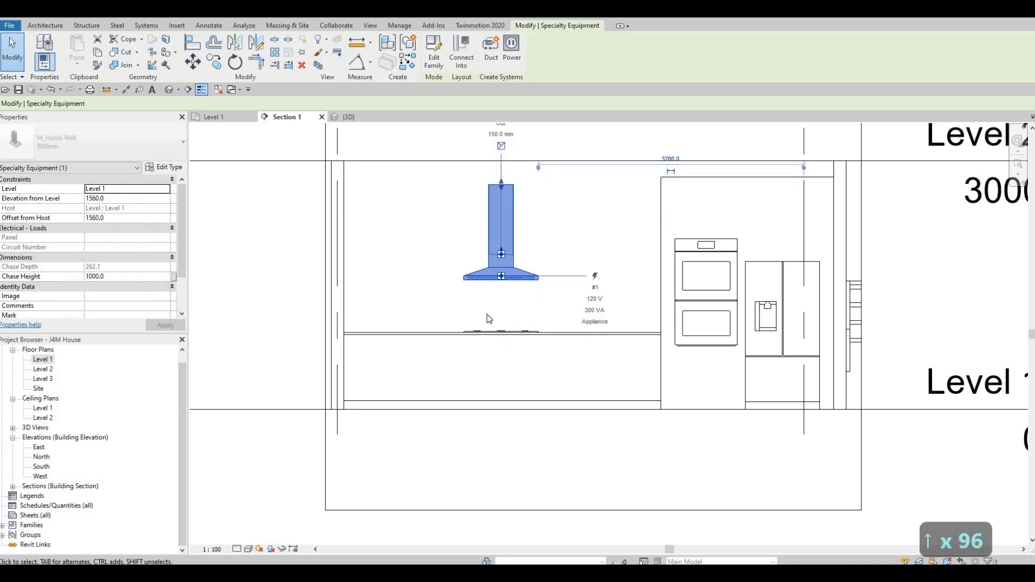
{"action": "key", "text": "Up"}
{"action": "key", "text": "Up"}
{"action": "key", "text": "Up"}
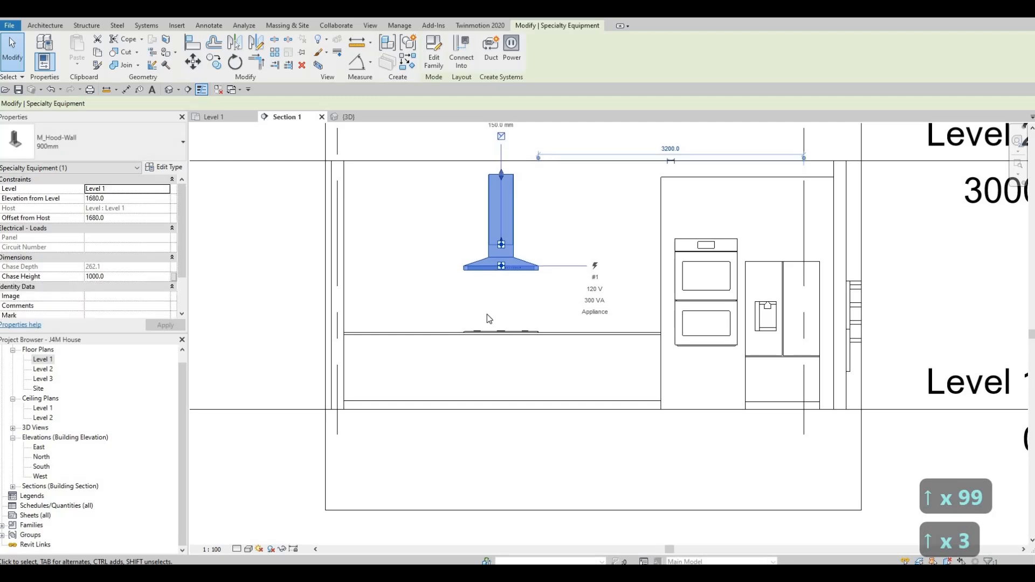
{"action": "key", "text": "Up"}
{"action": "key", "text": "Up"}
{"action": "key", "text": "Escape"}
{"action": "key", "text": "Escape"}
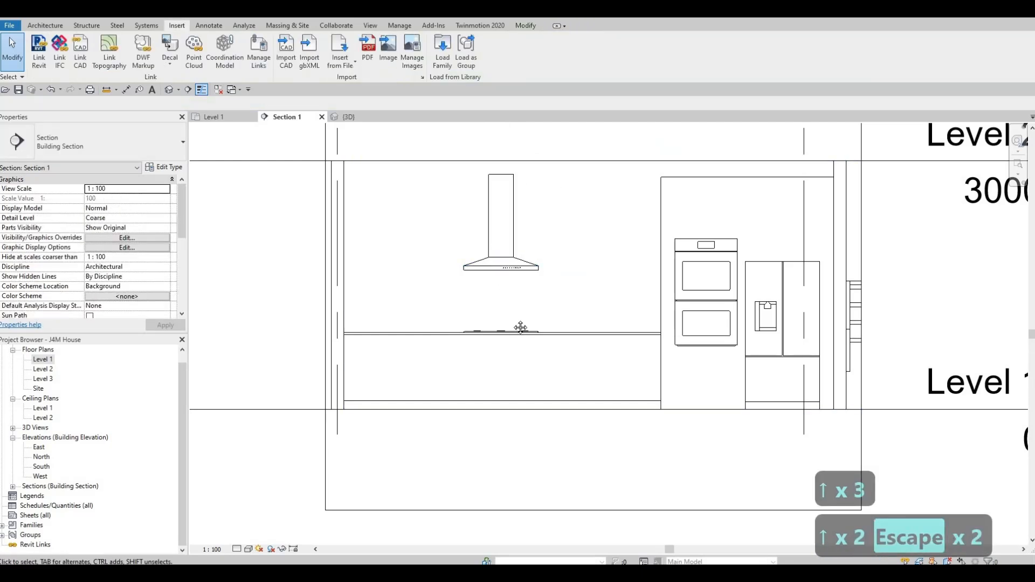
Start an in-place model in the Generic Models category with the default name, saving the project when reminded.
{"action": "middle_click_drag", "start_coordinate": [475, 262], "coordinate": [474, 258]}
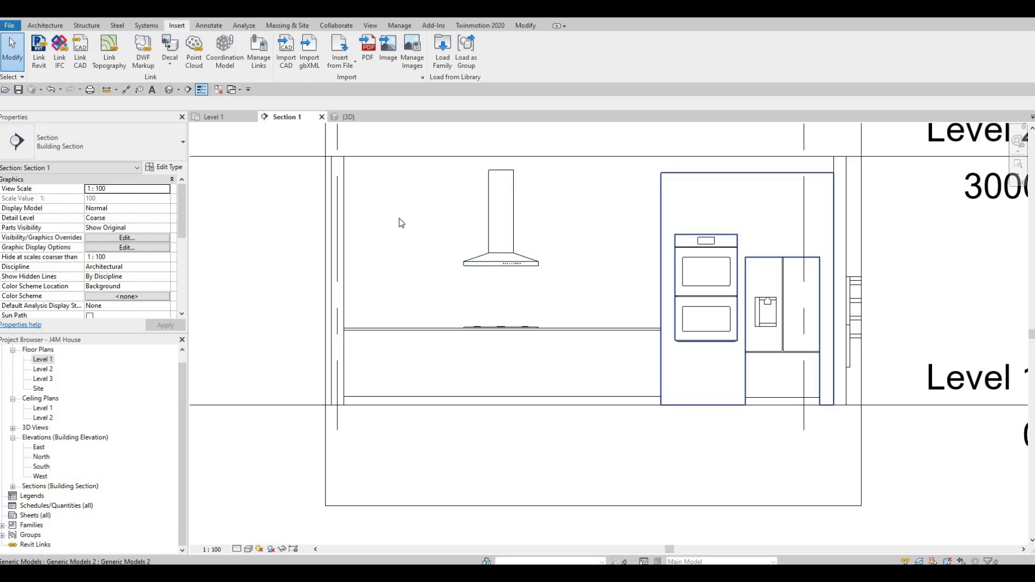
{"action": "scroll", "coordinate": [484, 242], "scroll_direction": "down", "scroll_amount": 2}
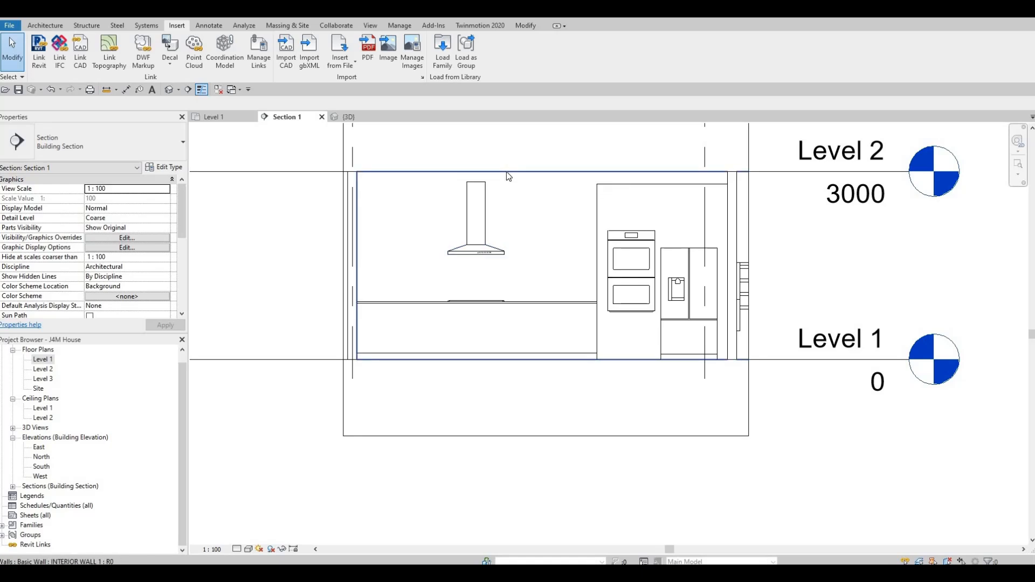
{"action": "scroll", "coordinate": [506, 245], "scroll_direction": "down", "scroll_amount": 1}
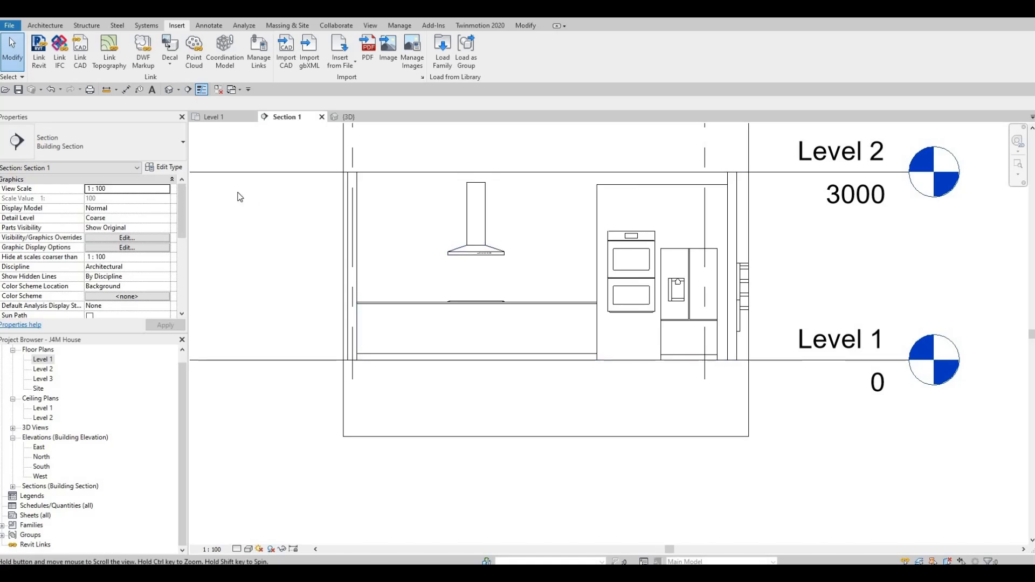
{"action": "left_click", "coordinate": [45, 26]}
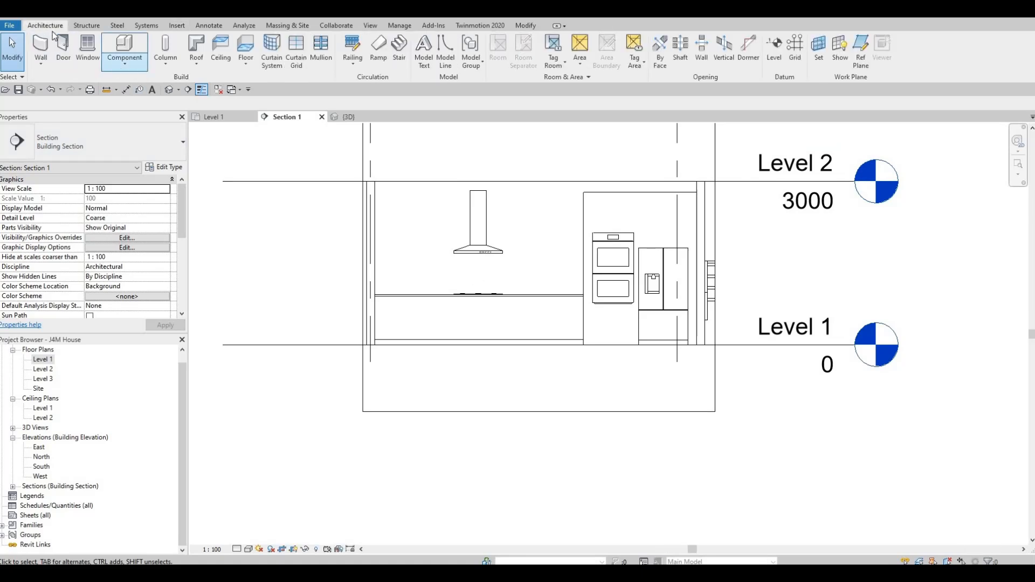
{"action": "left_click", "coordinate": [117, 69]}
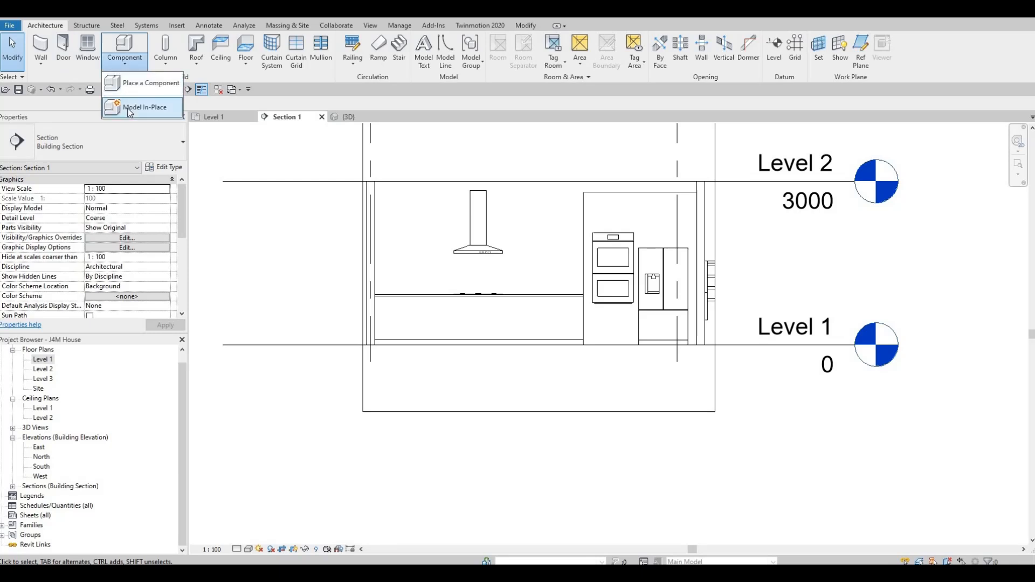
{"action": "left_click", "coordinate": [128, 108]}
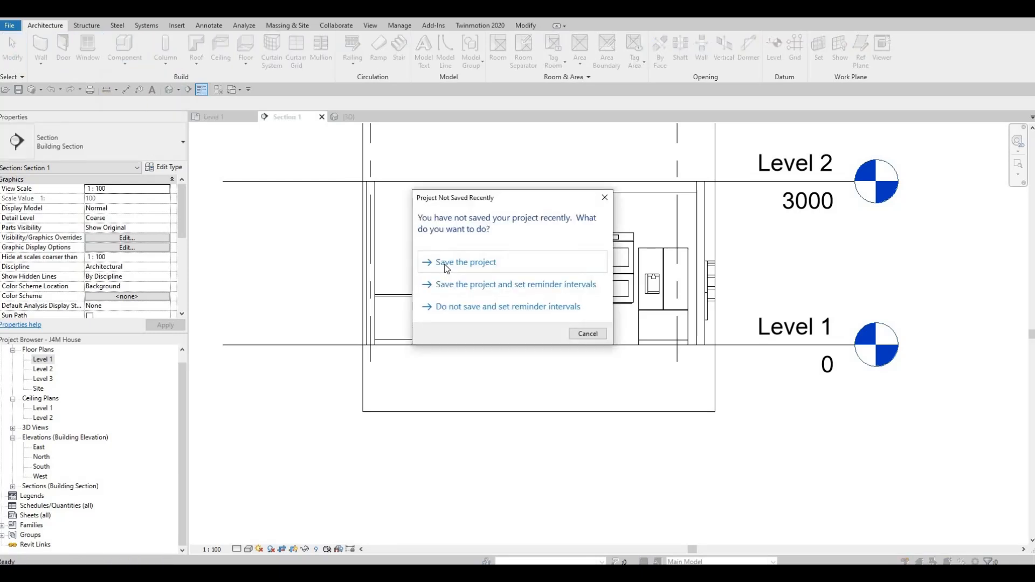
{"action": "left_click", "coordinate": [446, 268]}
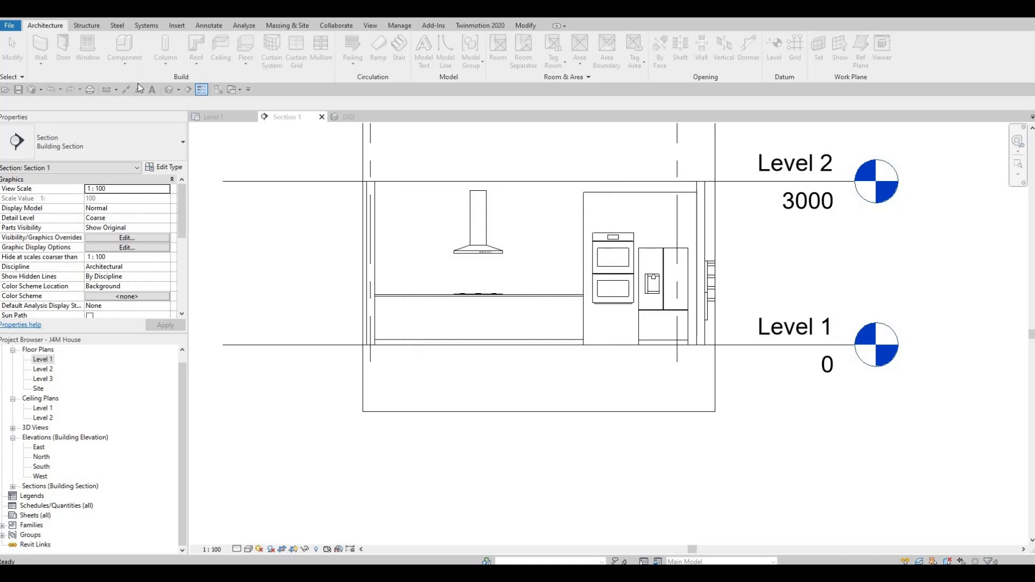
{"action": "scroll", "coordinate": [470, 291], "scroll_direction": "down", "scroll_amount": 3}
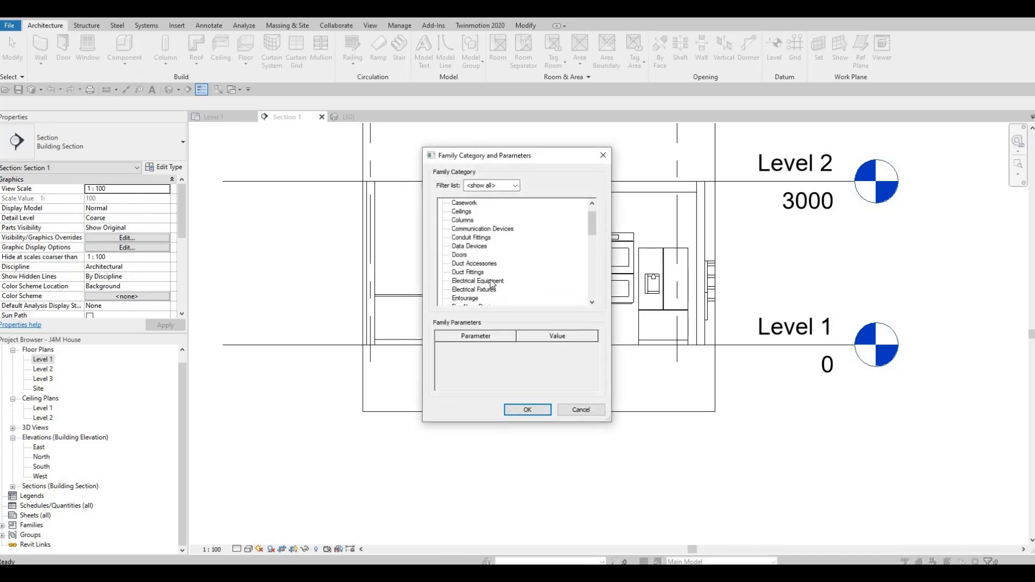
{"action": "scroll", "coordinate": [470, 294], "scroll_direction": "down", "scroll_amount": 1}
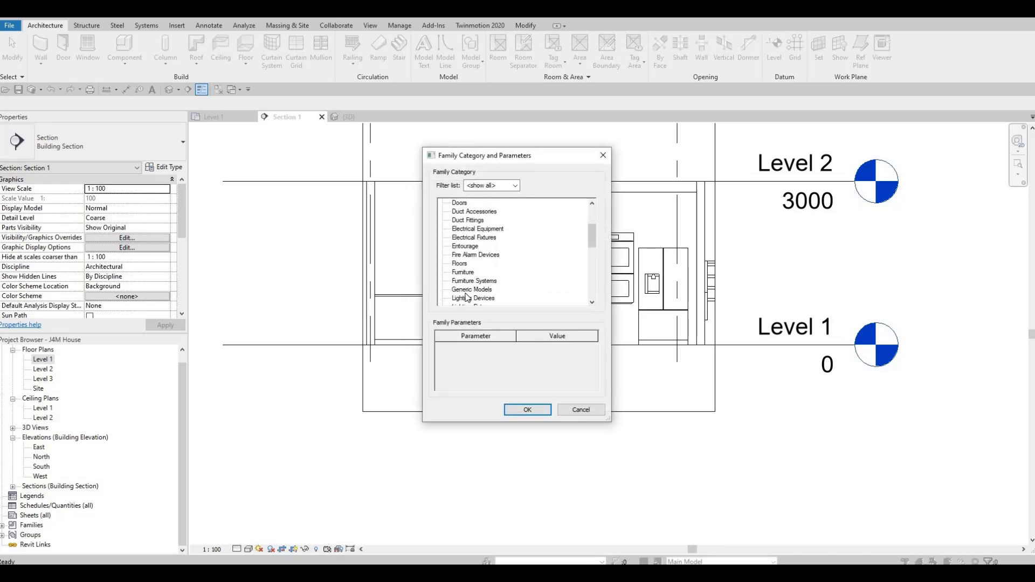
{"action": "left_click", "coordinate": [526, 413]}
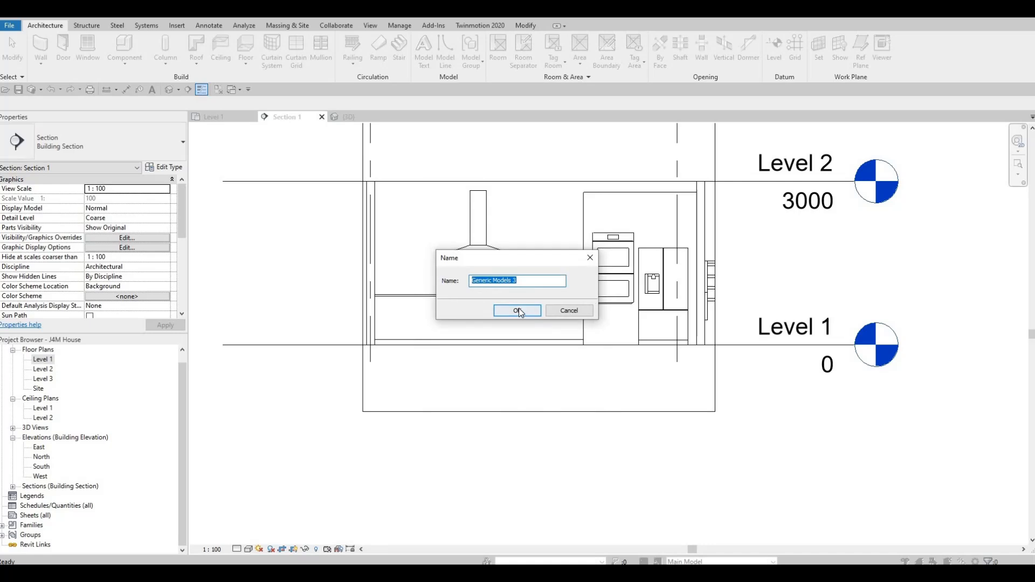
{"action": "left_click", "coordinate": [524, 311]}
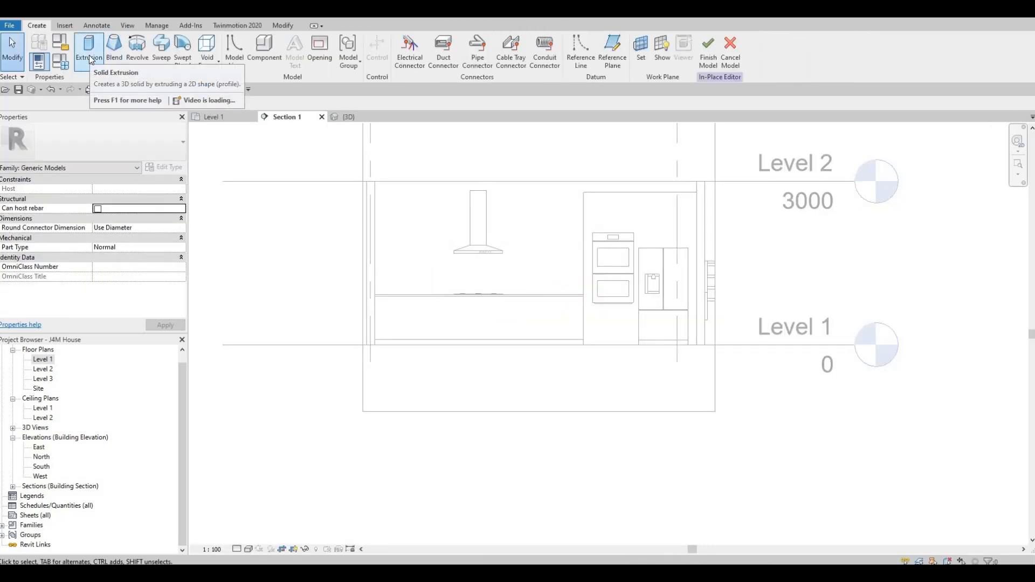
Begin a solid extrusion with INTERIOR WALL 1 behind the counter picked as its work plane.
{"action": "left_click", "coordinate": [89, 56]}
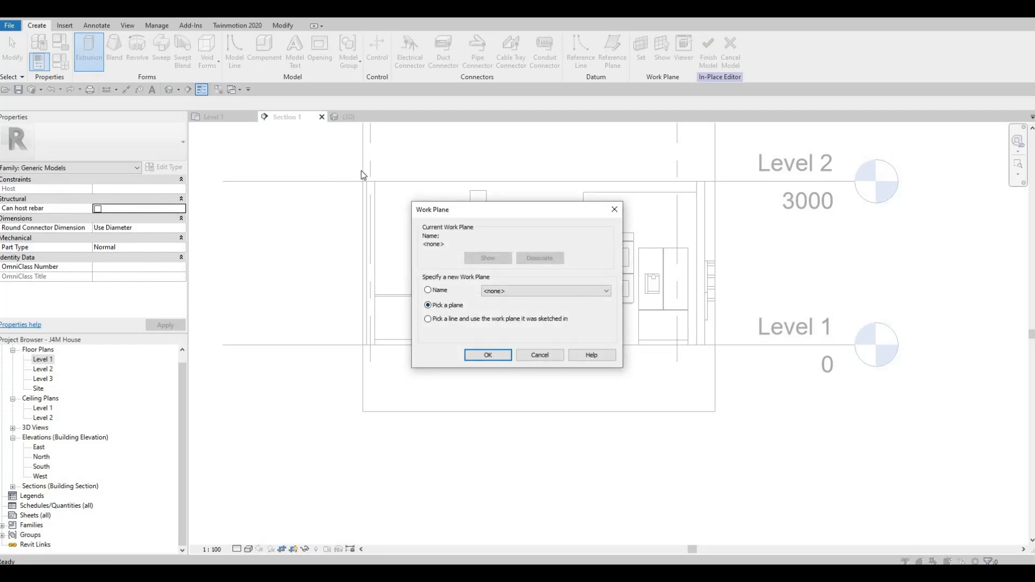
{"action": "left_click", "coordinate": [488, 354]}
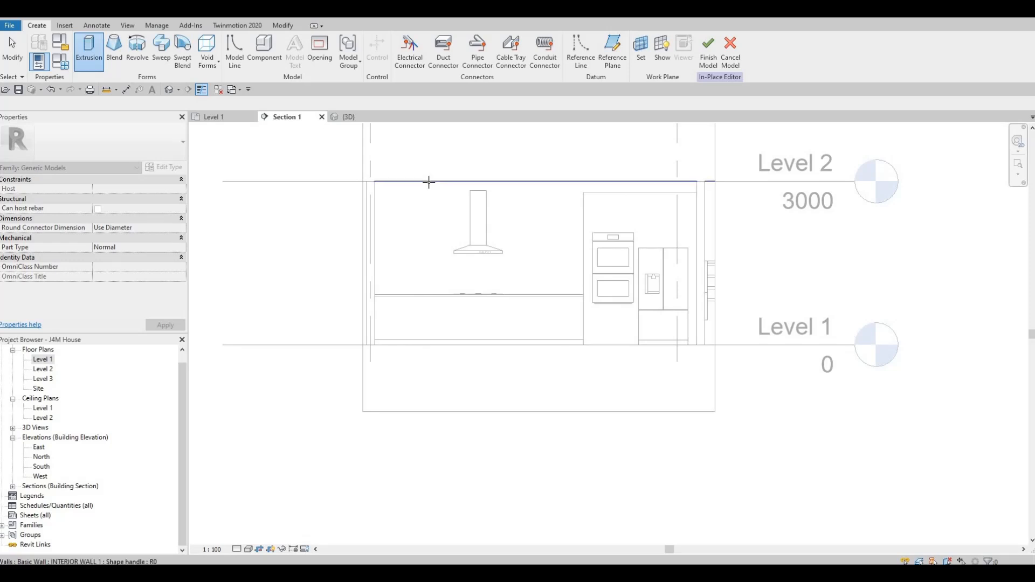
{"action": "left_click", "coordinate": [372, 165]}
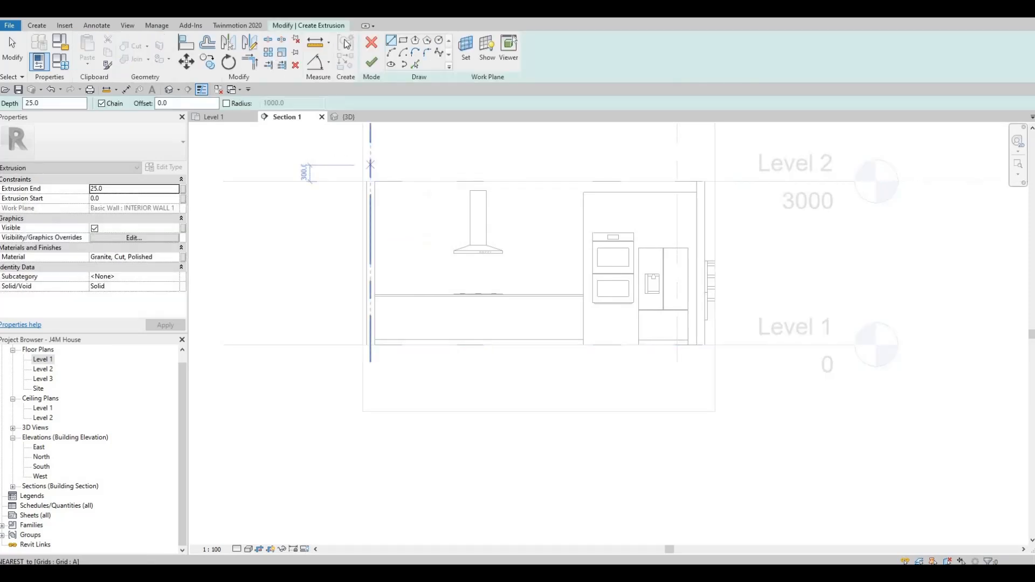
Sketch a rectangle about 3829 by 825 mm across the hood's chase, from the side wall to the tall oven cabinet.
{"action": "left_click", "coordinate": [403, 43]}
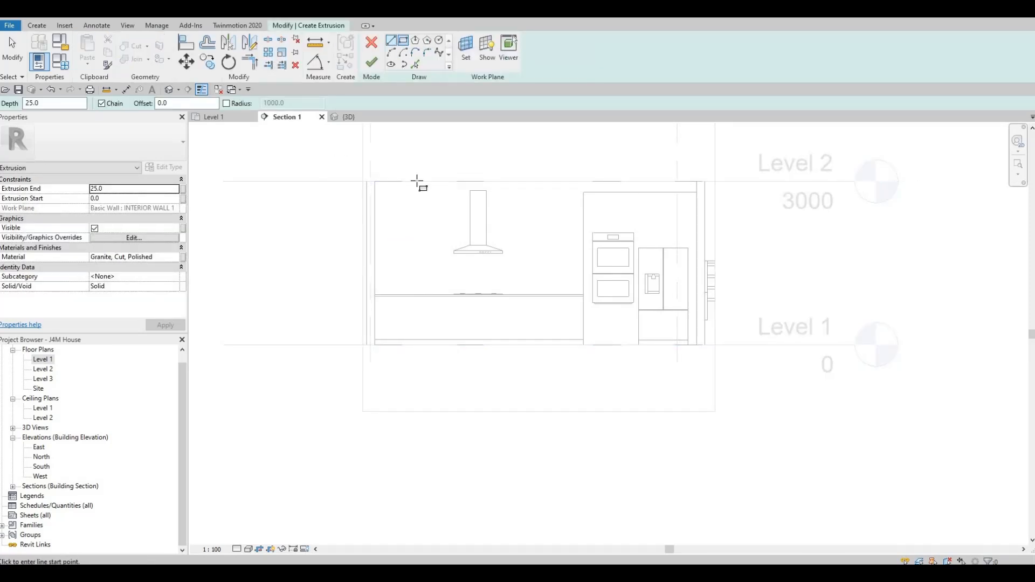
{"action": "left_click", "coordinate": [375, 194]}
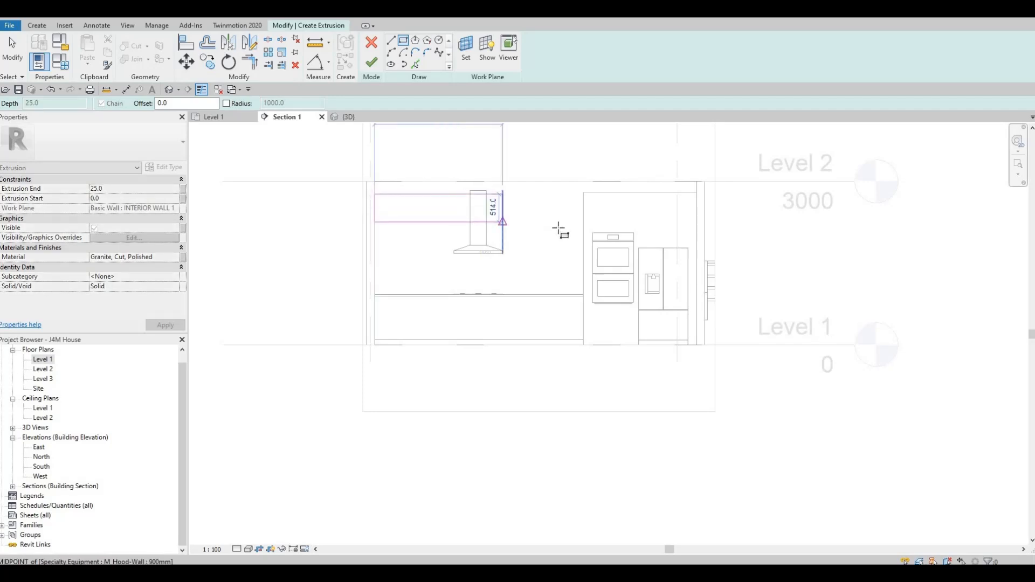
{"action": "left_click", "coordinate": [583, 239]}
{"action": "key", "text": "Escape"}
{"action": "key", "text": "Escape"}
{"action": "key", "text": "Escape"}
{"action": "key", "text": "Escape"}
{"action": "scroll", "coordinate": [572, 231], "scroll_direction": "up", "scroll_amount": 3}
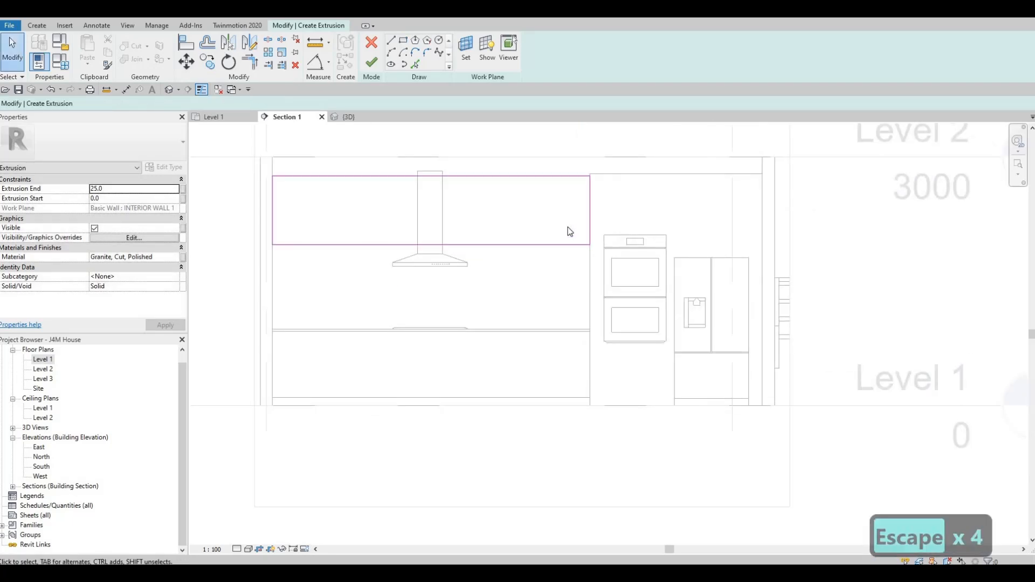
Align the rectangle's top edge with the top of the tall oven cabinet.
{"action": "key", "text": "a"}
{"action": "key", "text": "l"}
{"action": "left_click", "coordinate": [632, 174]}
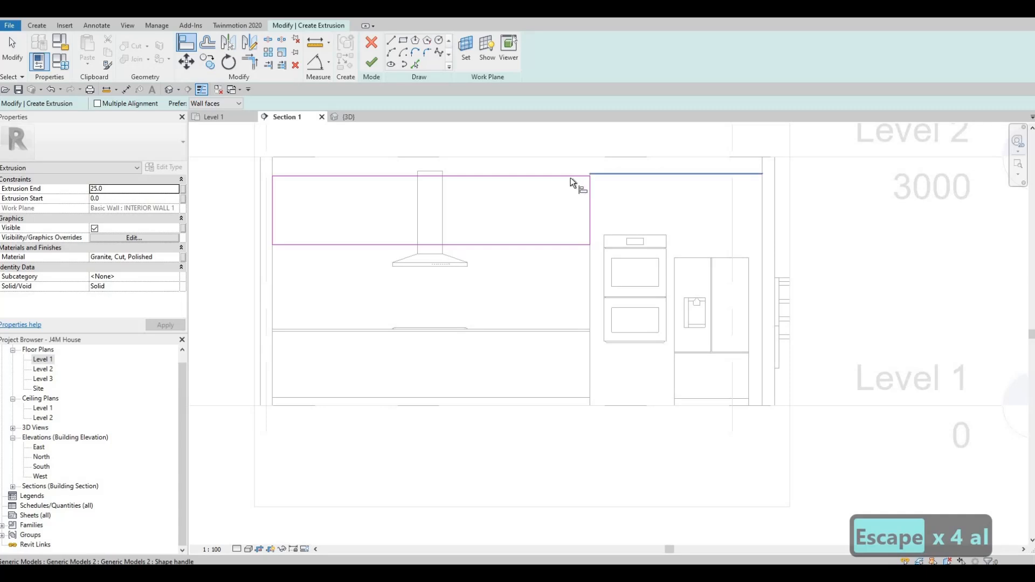
{"action": "left_click", "coordinate": [570, 176]}
{"action": "key", "text": "Escape"}
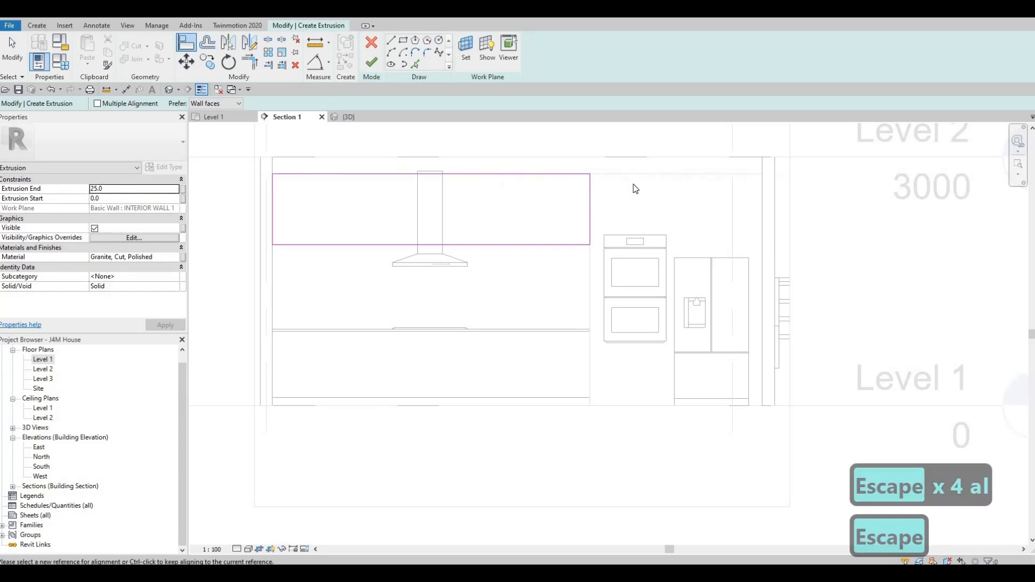
{"action": "key", "text": "Escape"}
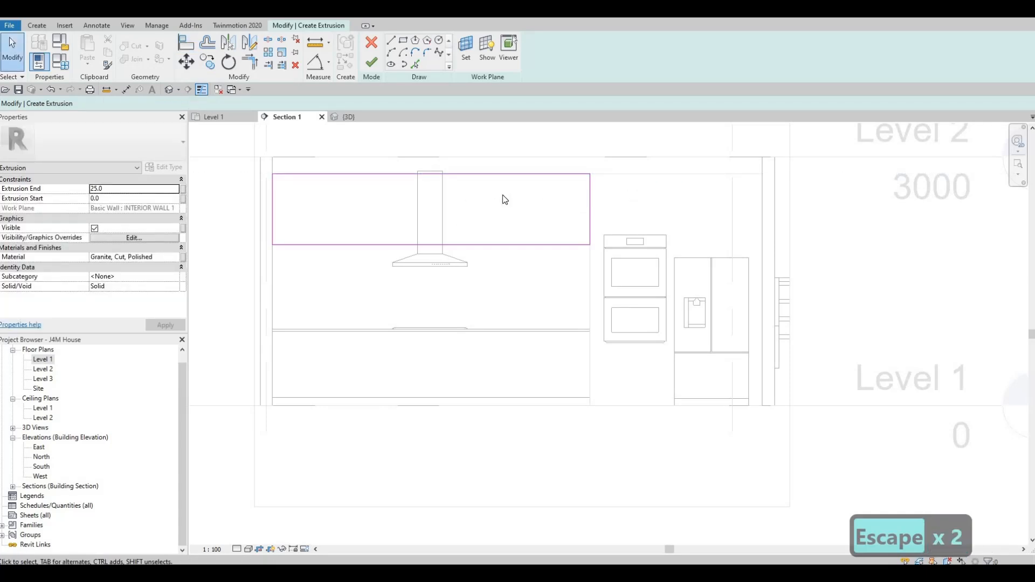
Set the rectangle's height to 850 mm by moving its bottom edge.
{"action": "middle_click_drag", "start_coordinate": [459, 234], "coordinate": [489, 241]}
{"action": "key", "text": "Escape"}
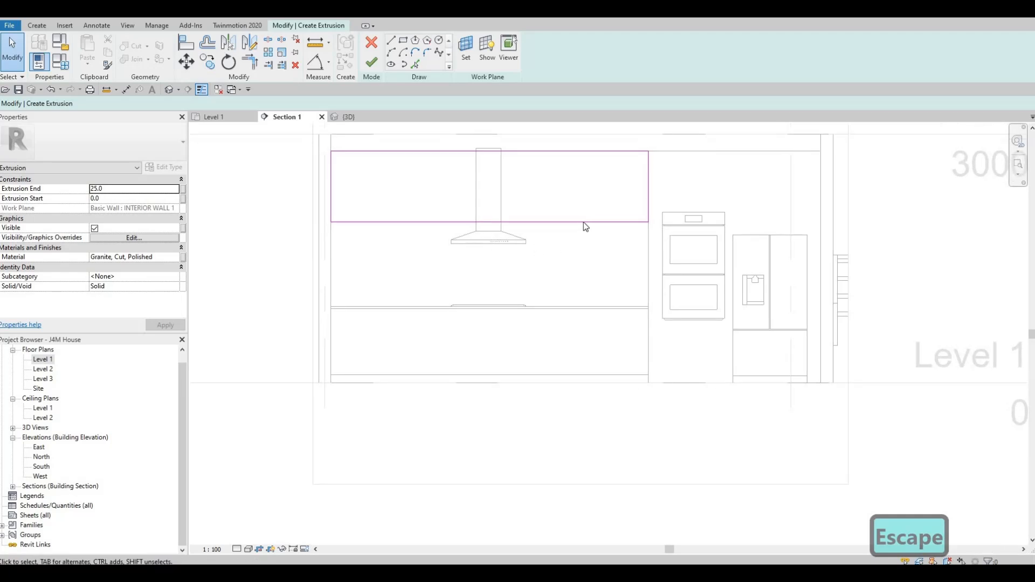
{"action": "left_click", "coordinate": [569, 221]}
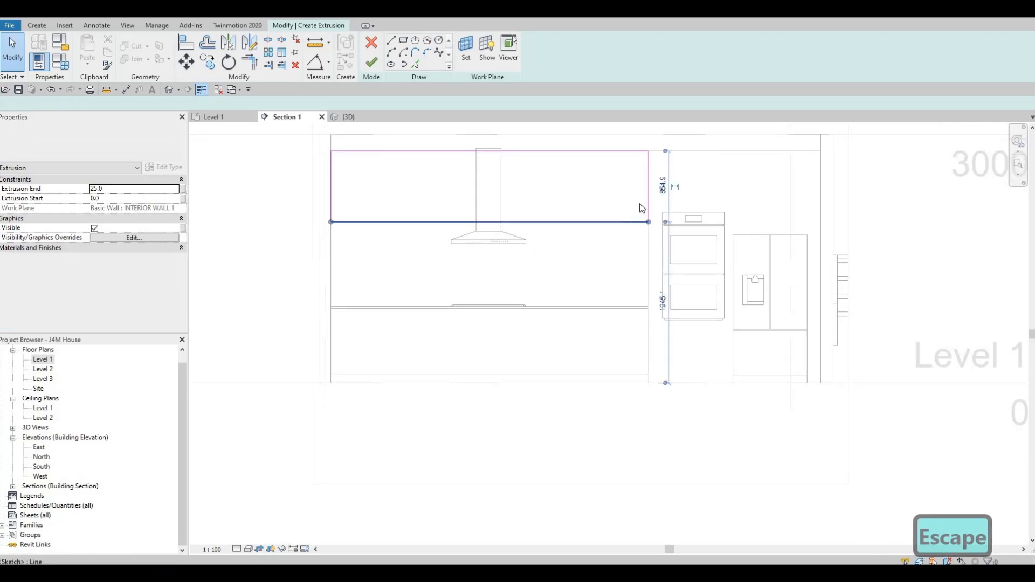
{"action": "left_click", "coordinate": [664, 186]}
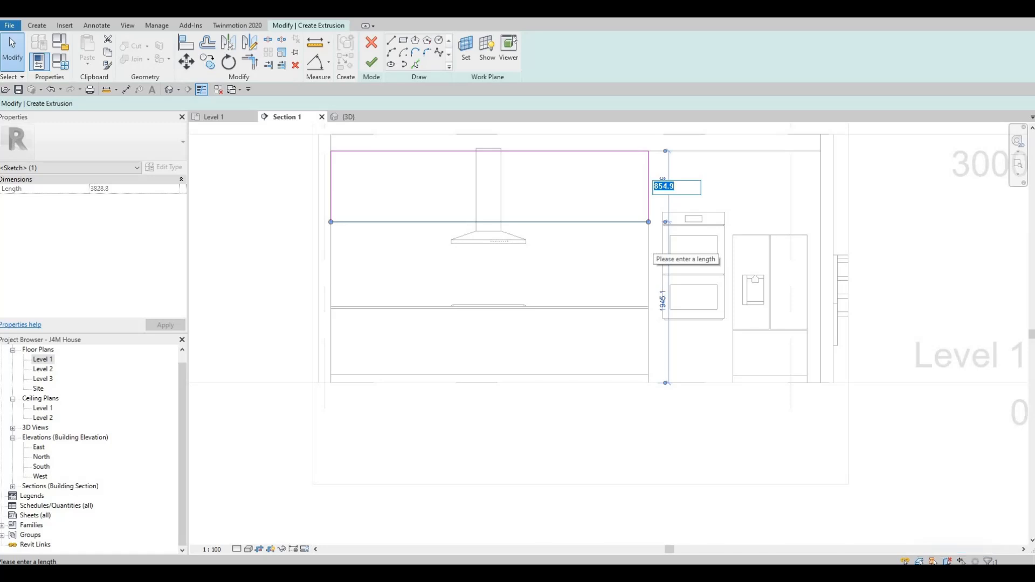
{"action": "type", "text": "850"}
{"action": "key", "text": "Return"}
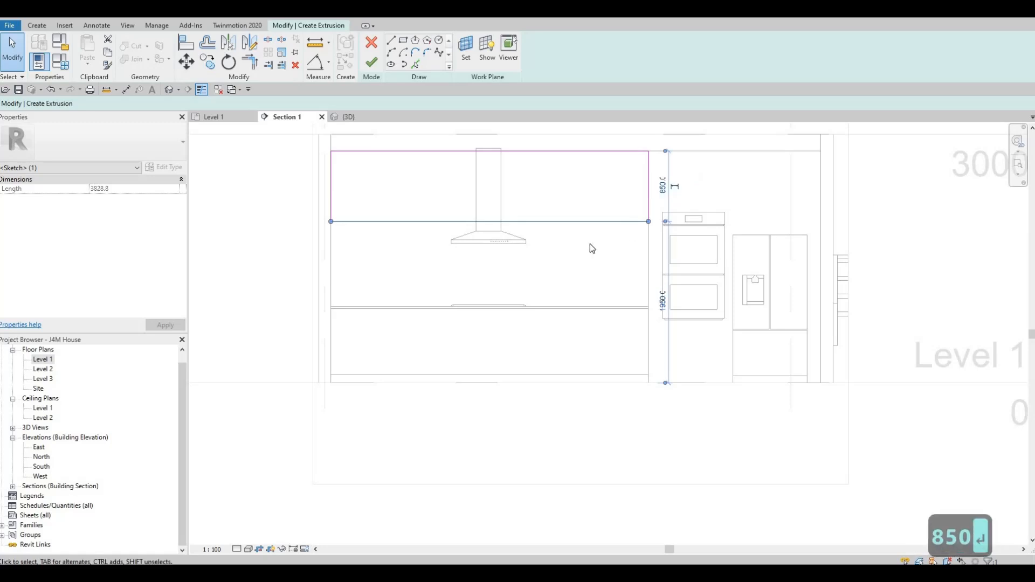
Finish the rectangle sketch as a 25 mm deep solid extrusion on the wall behind the hood.
{"action": "key", "text": "Escape"}
{"action": "key", "text": "Escape"}
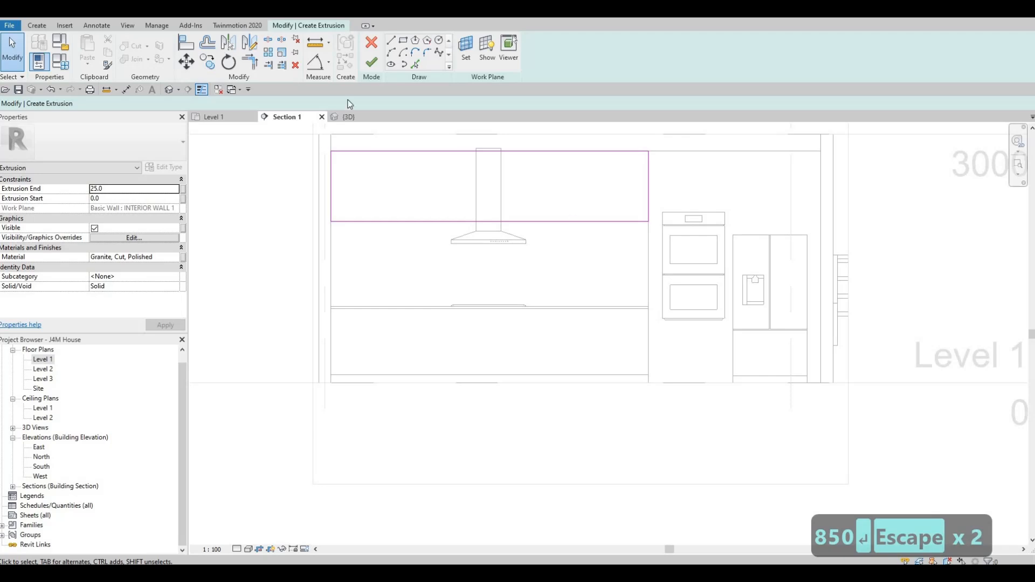
{"action": "left_click", "coordinate": [371, 63]}
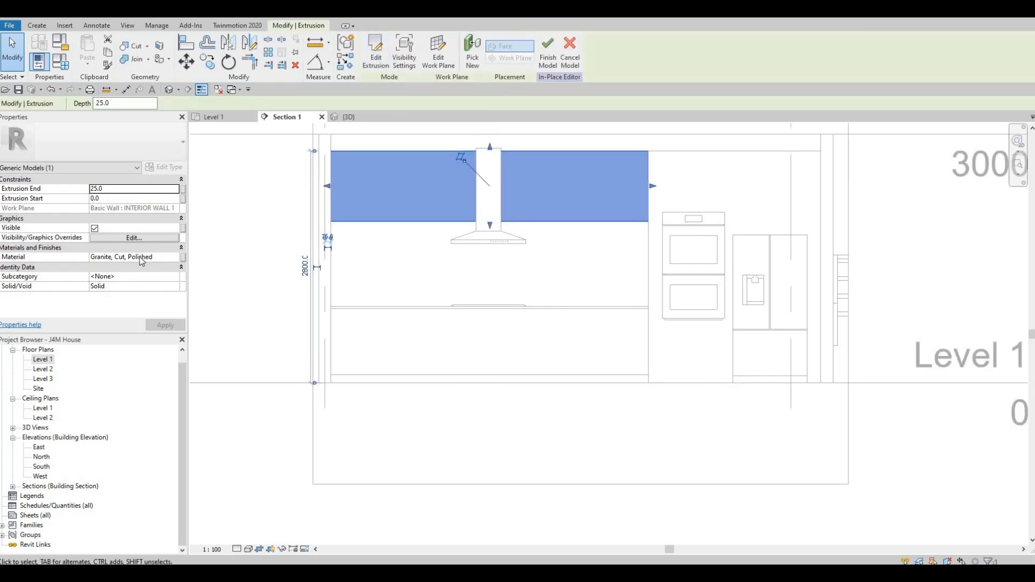
Open the material selection for the extrusion and browse the AEC Materials library to its Wood category.
{"action": "left_click", "coordinate": [179, 259]}
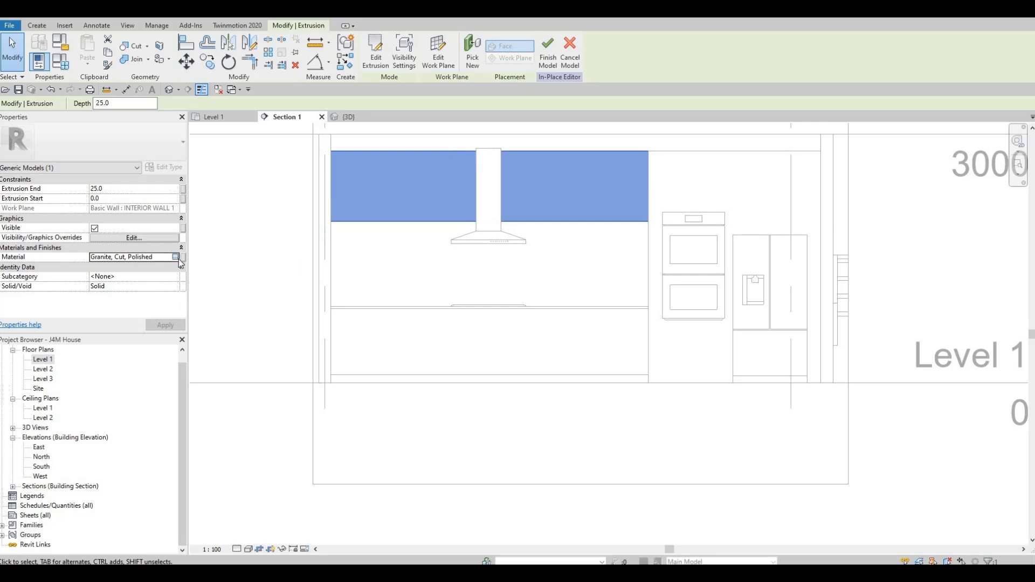
{"action": "left_click", "coordinate": [181, 258]}
{"action": "scroll", "coordinate": [237, 280], "scroll_direction": "down", "scroll_amount": 3}
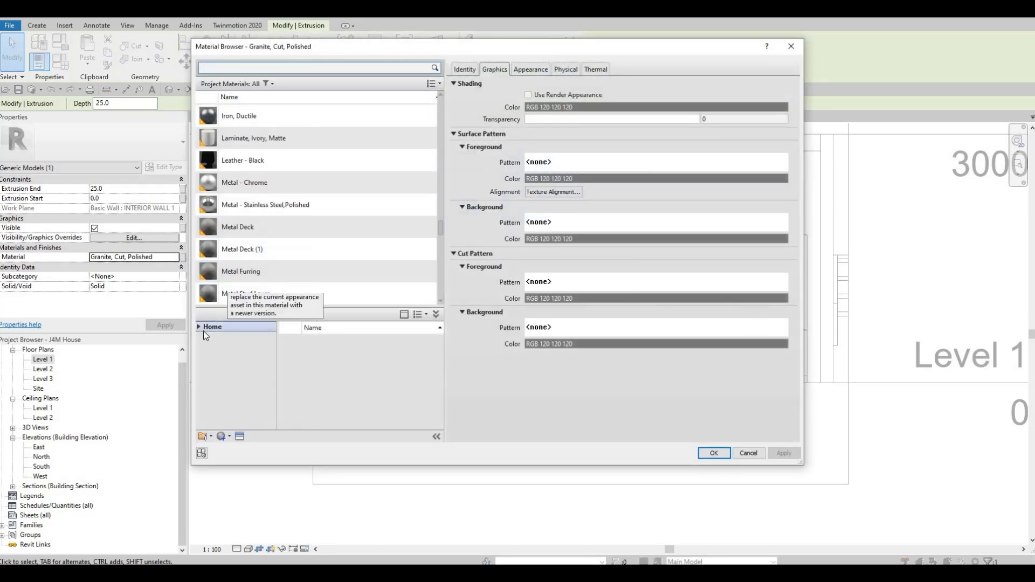
{"action": "left_click", "coordinate": [199, 326]}
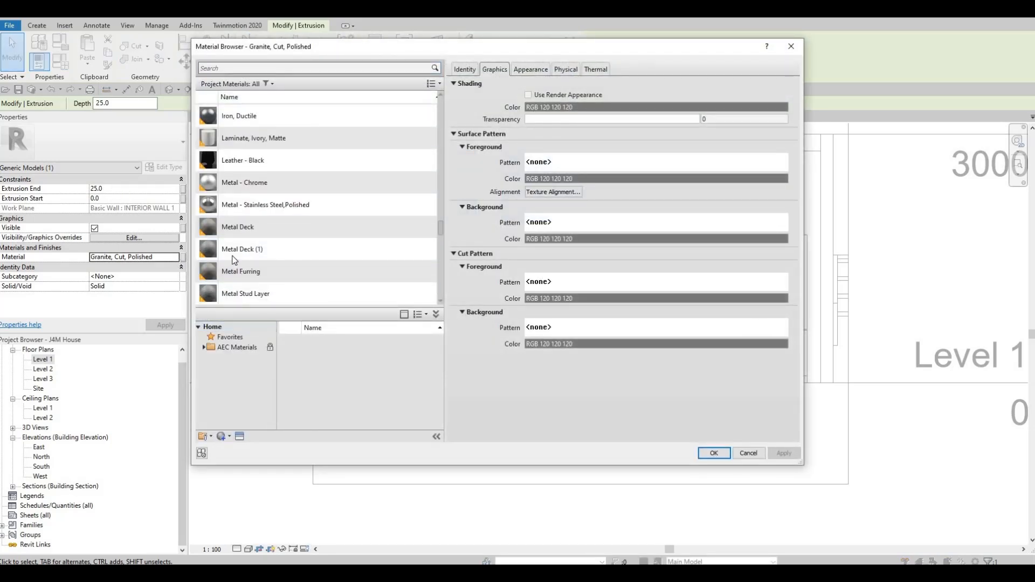
{"action": "scroll", "coordinate": [234, 260], "scroll_direction": "up", "scroll_amount": 6}
{"action": "scroll", "coordinate": [233, 260], "scroll_direction": "up", "scroll_amount": 10}
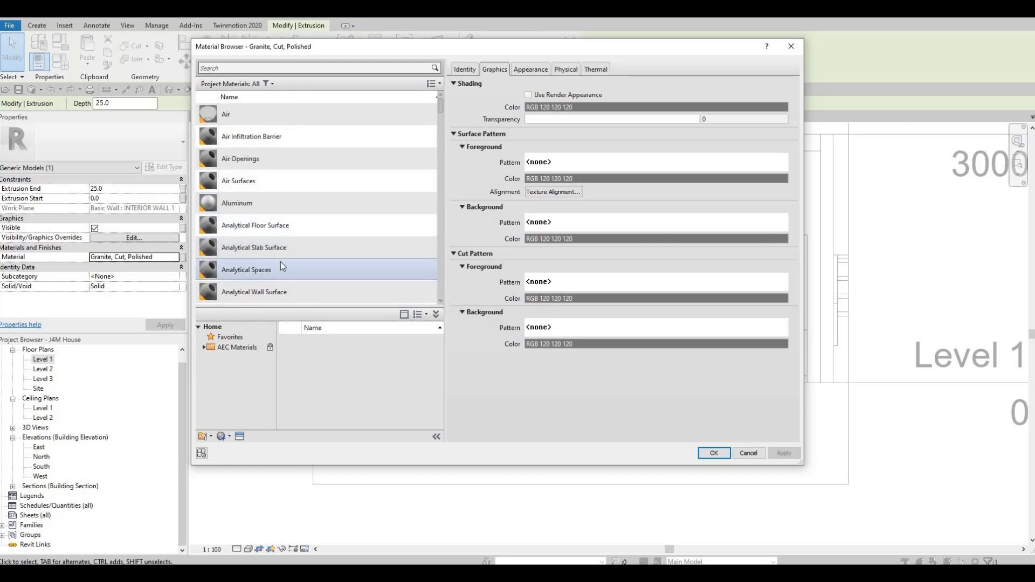
{"action": "scroll", "coordinate": [278, 258], "scroll_direction": "down", "scroll_amount": 1}
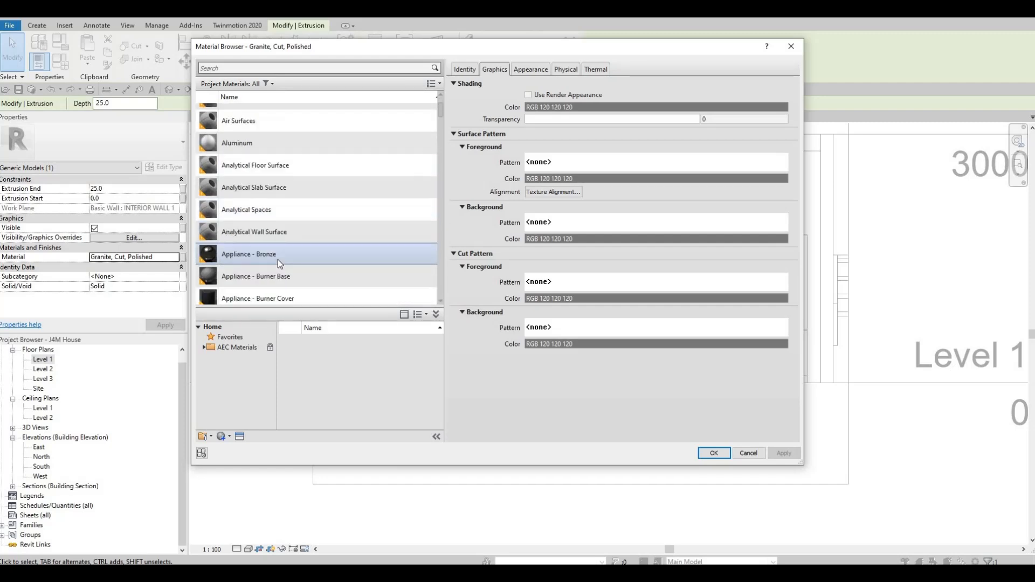
{"action": "left_click", "coordinate": [205, 348]}
{"action": "scroll", "coordinate": [232, 381], "scroll_direction": "down", "scroll_amount": 4}
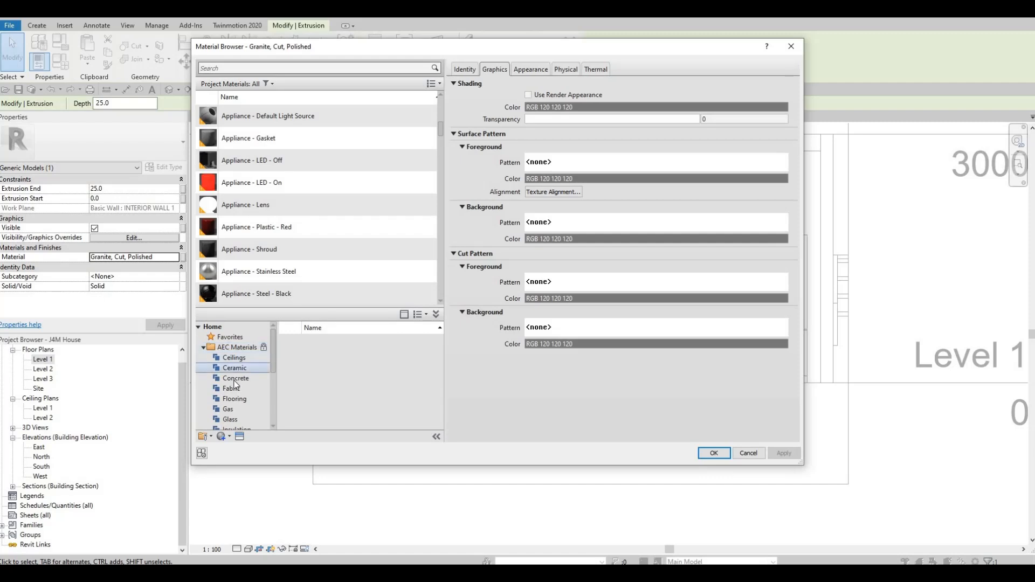
{"action": "left_click", "coordinate": [231, 419]}
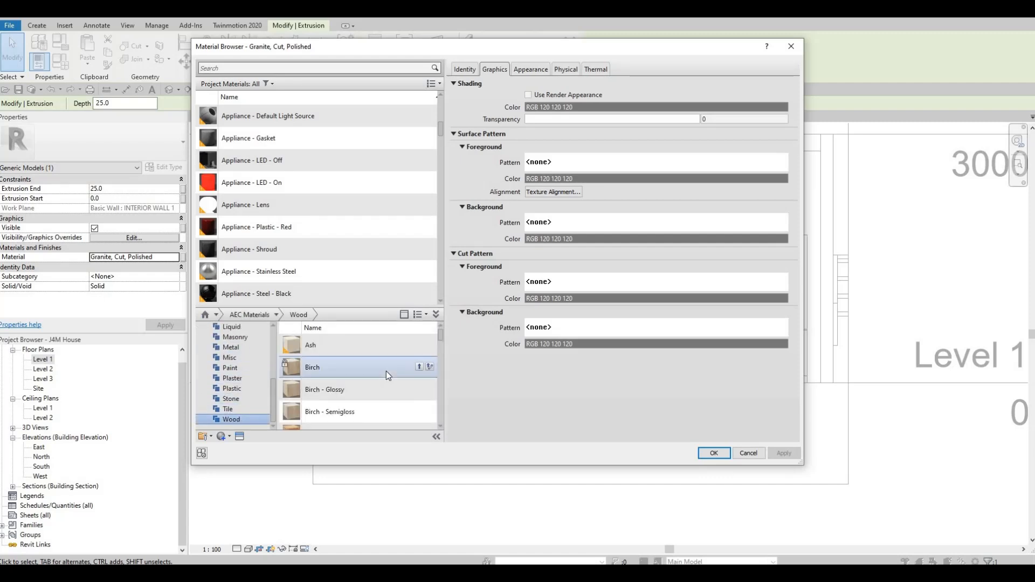
Add Douglas Fir to the project, assign it as the extrusion's material and finish the in-place model.
{"action": "scroll", "coordinate": [387, 383], "scroll_direction": "down", "scroll_amount": 1}
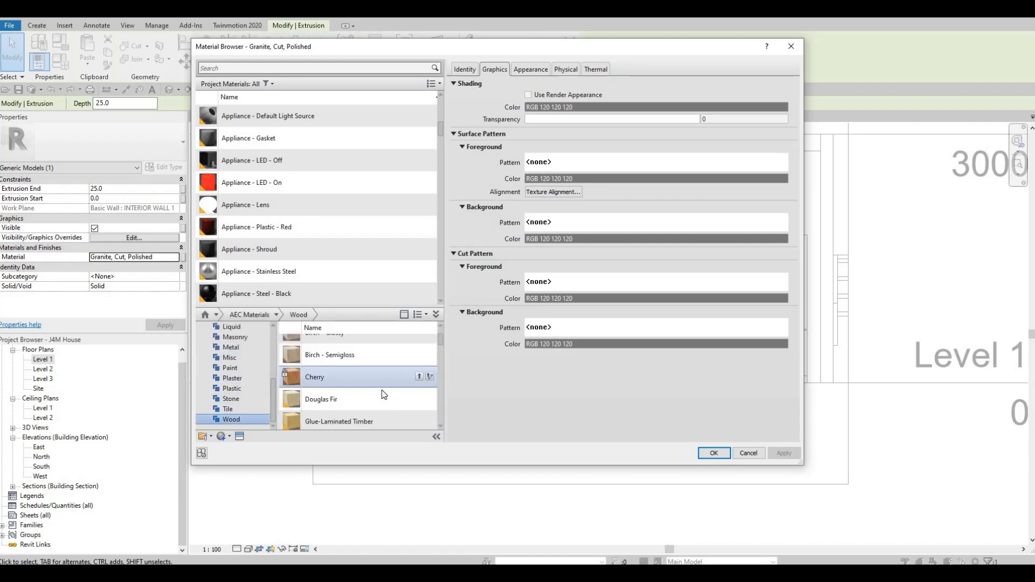
{"action": "left_click", "coordinate": [419, 399]}
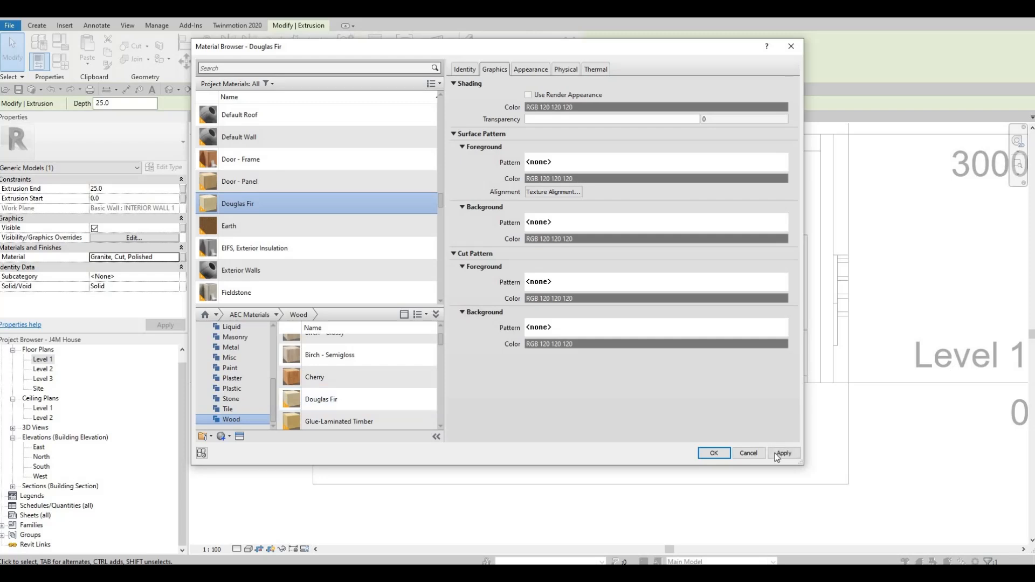
{"action": "left_click", "coordinate": [779, 456]}
{"action": "left_click", "coordinate": [714, 453]}
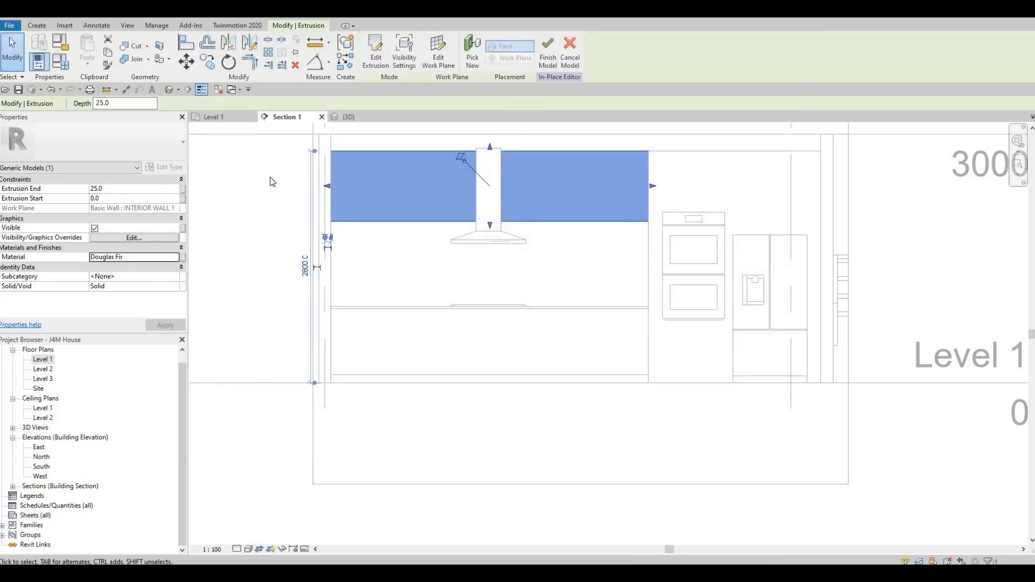
{"action": "left_click", "coordinate": [548, 53]}
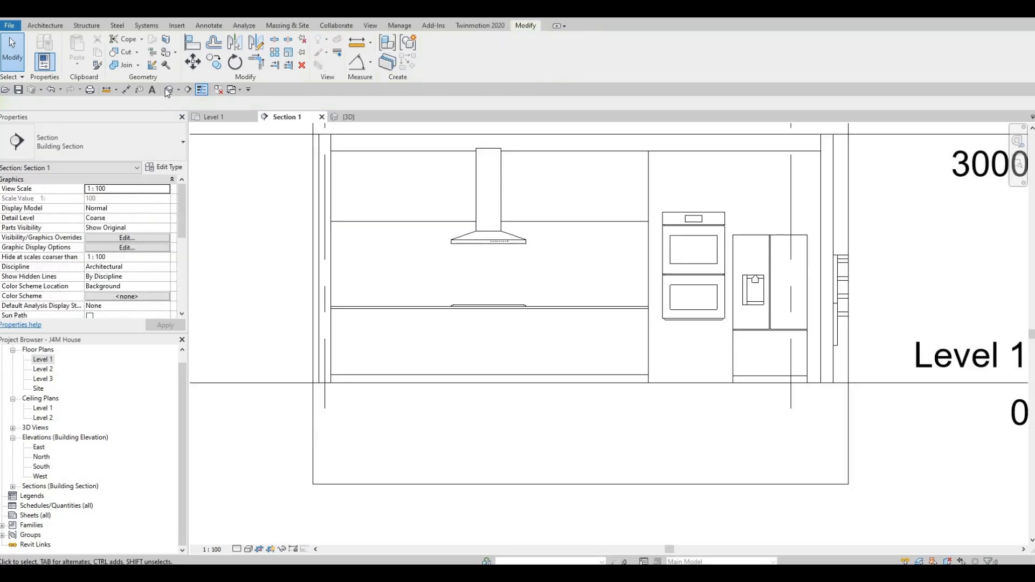
In the 3D view, stretch the upper cabinet's front face outward from the wall to a depth of about 517 mm.
{"action": "left_click", "coordinate": [169, 90]}
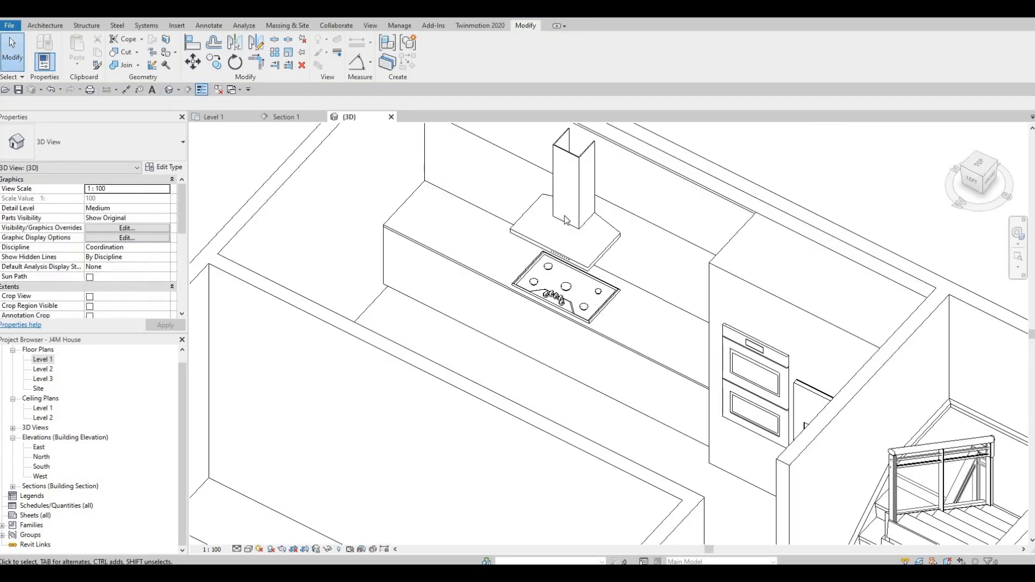
{"action": "left_click", "coordinate": [594, 186]}
{"action": "left_click_drag", "start_coordinate": [586, 163], "coordinate": [551, 197]}
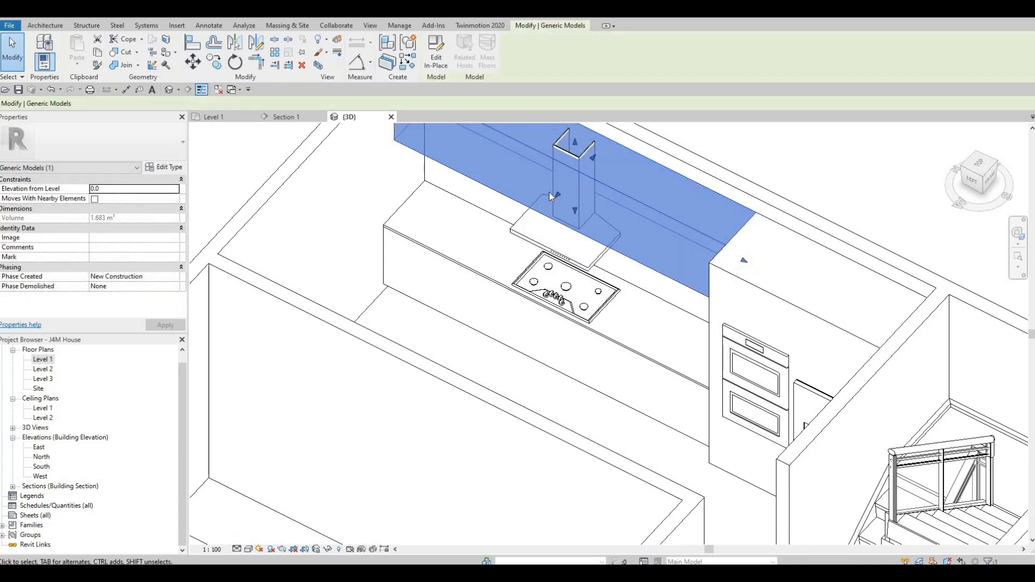
{"action": "middle_click_drag", "start_coordinate": [525, 264], "coordinate": [580, 391], "text": "shift"}
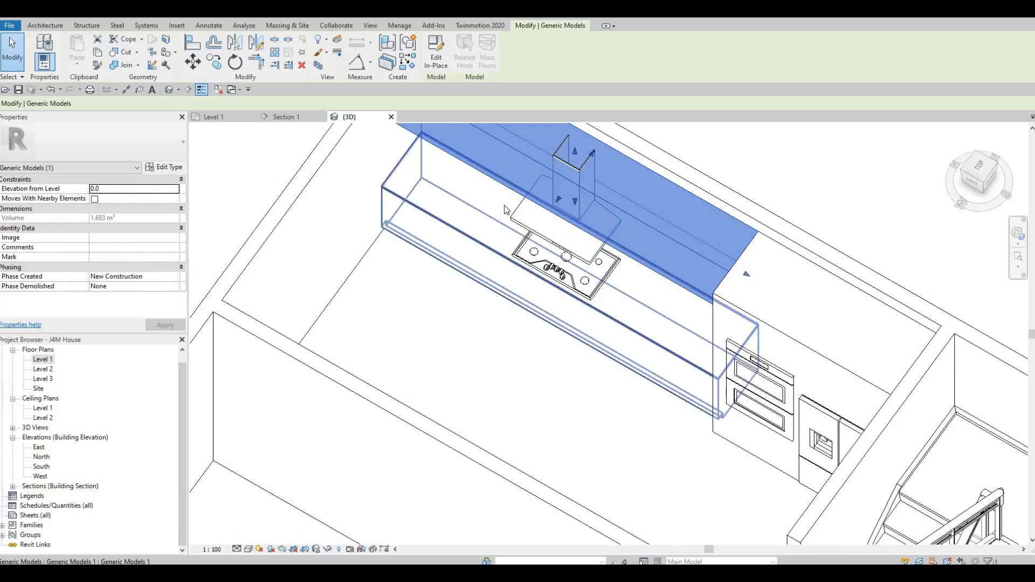
{"action": "middle_click_drag", "start_coordinate": [503, 205], "coordinate": [540, 295]}
Open the upper cabinet for in-place editing and review its extrusion sketch in 3D.
{"action": "left_click", "coordinate": [428, 64]}
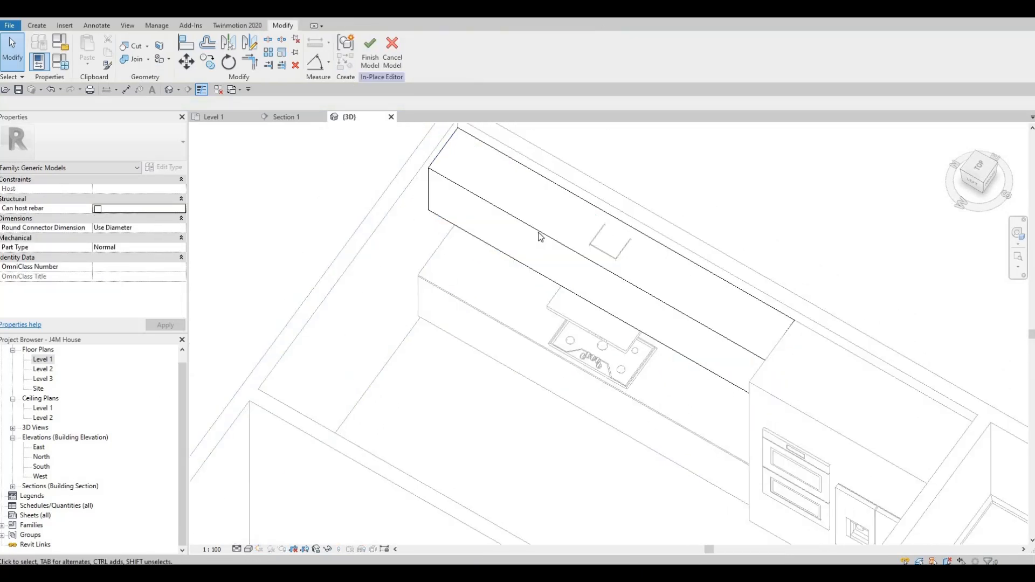
{"action": "left_click", "coordinate": [496, 186]}
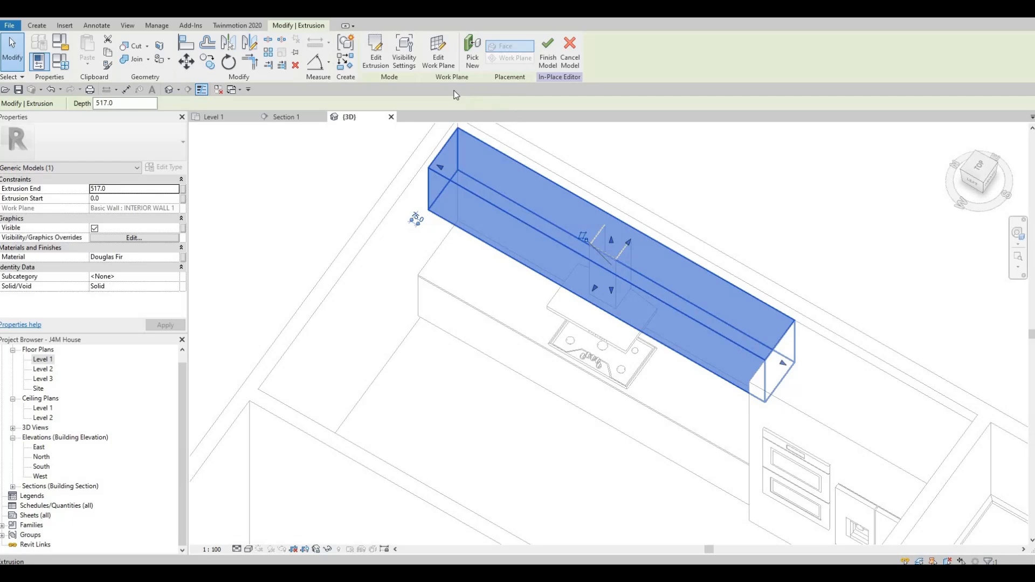
{"action": "left_click", "coordinate": [370, 60]}
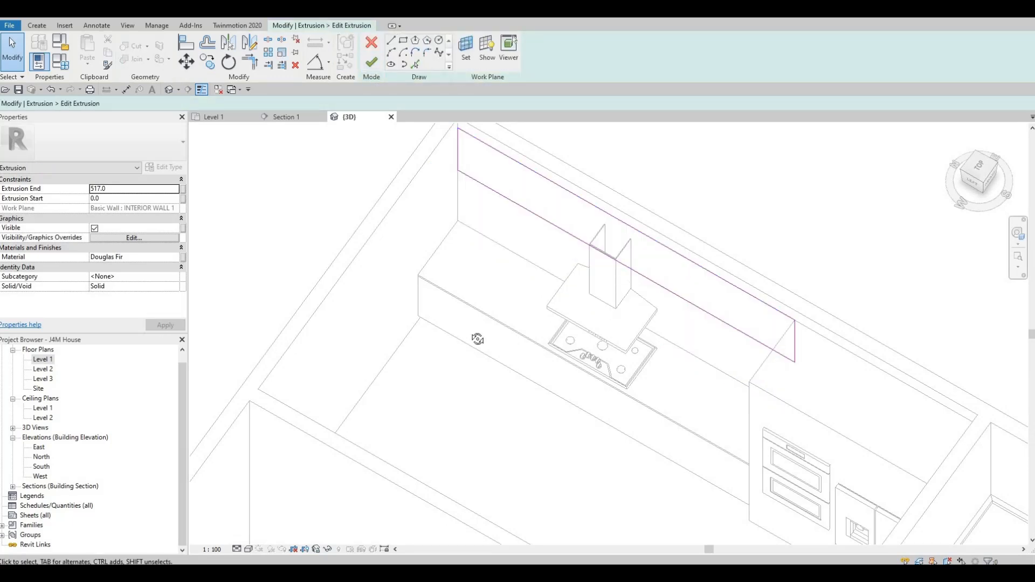
{"action": "mouse_move", "coordinate": [670, 259]}
{"action": "middle_mouse_down", "text": "shift"}
{"action": "mouse_move", "coordinate": [518, 358]}
{"action": "mouse_move", "coordinate": [211, 398]}
{"action": "middle_mouse_up", "text": "shift"}
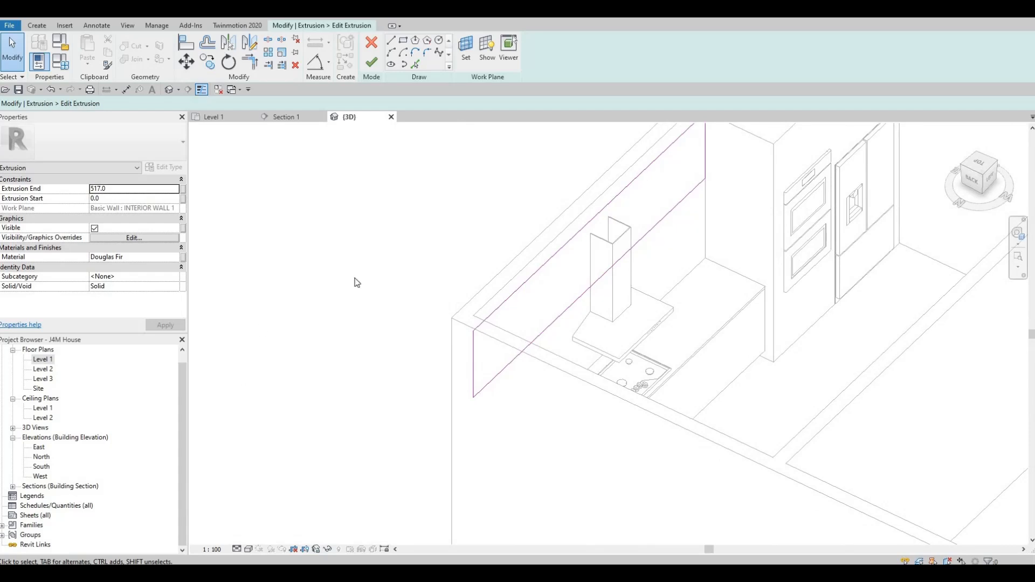
{"action": "left_click", "coordinate": [371, 59]}
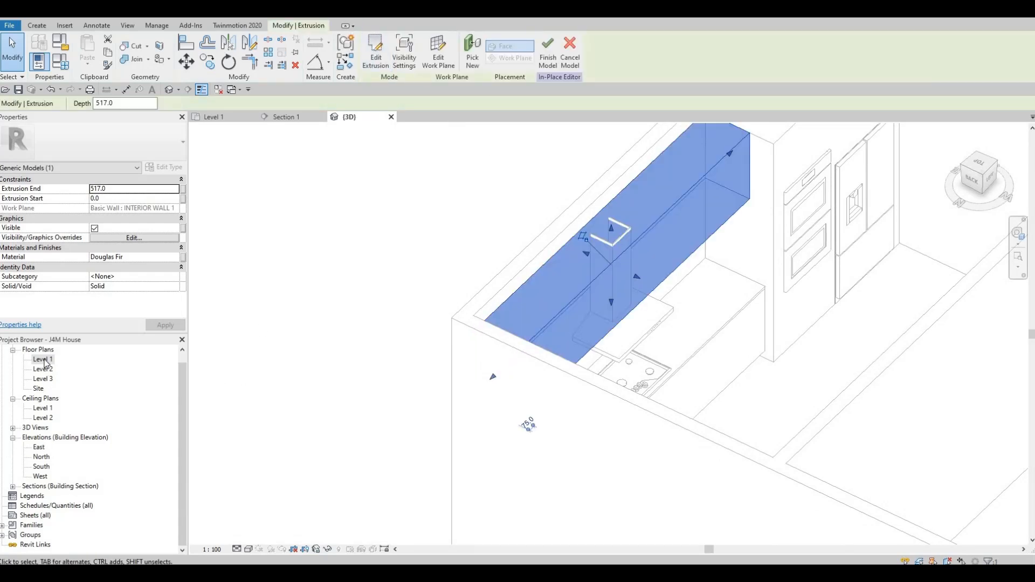
Switch to the Level 1 plan and close the upper cabinet's in-place editing.
{"action": "key", "text": "ctrl+Tab"}
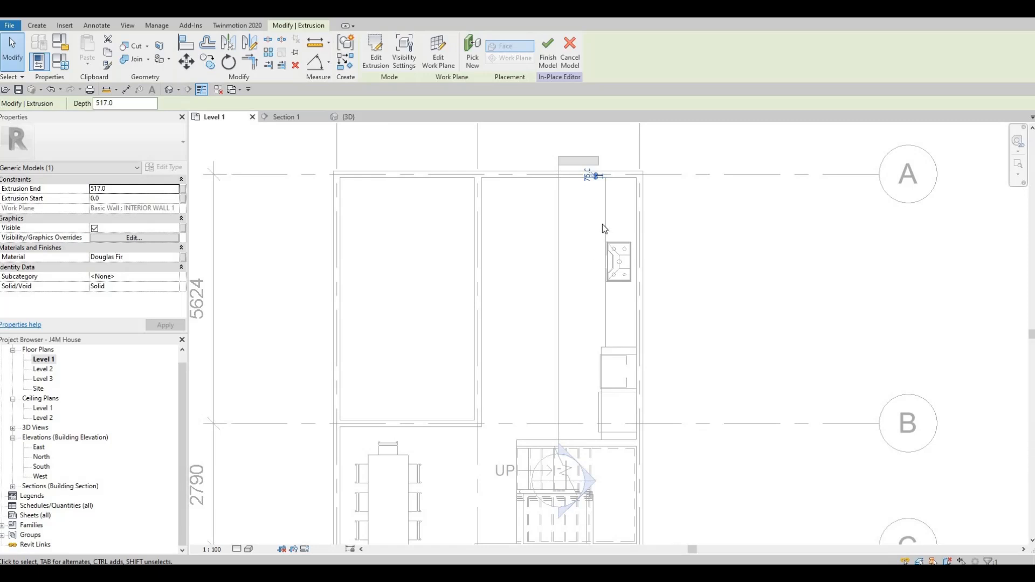
{"action": "scroll", "coordinate": [580, 237], "scroll_direction": "up", "scroll_amount": 3}
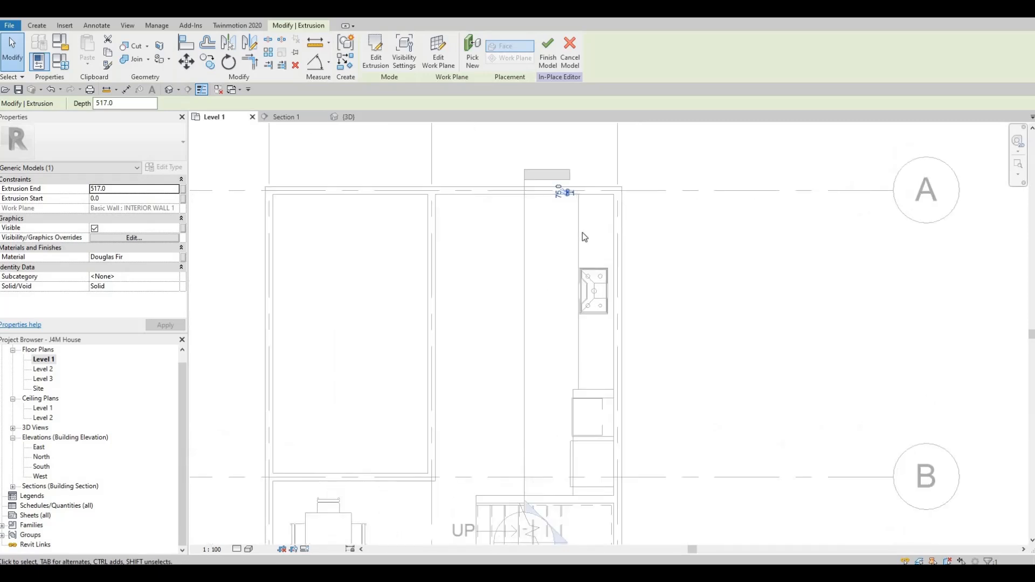
{"action": "key", "text": "Escape"}
{"action": "left_click", "coordinate": [377, 48]}
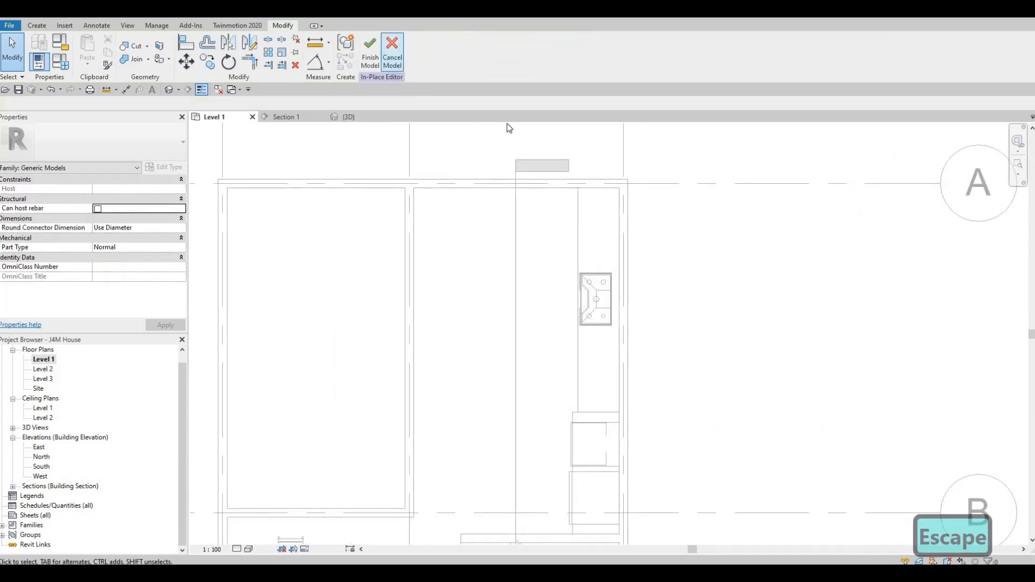
{"action": "key", "text": "Escape"}
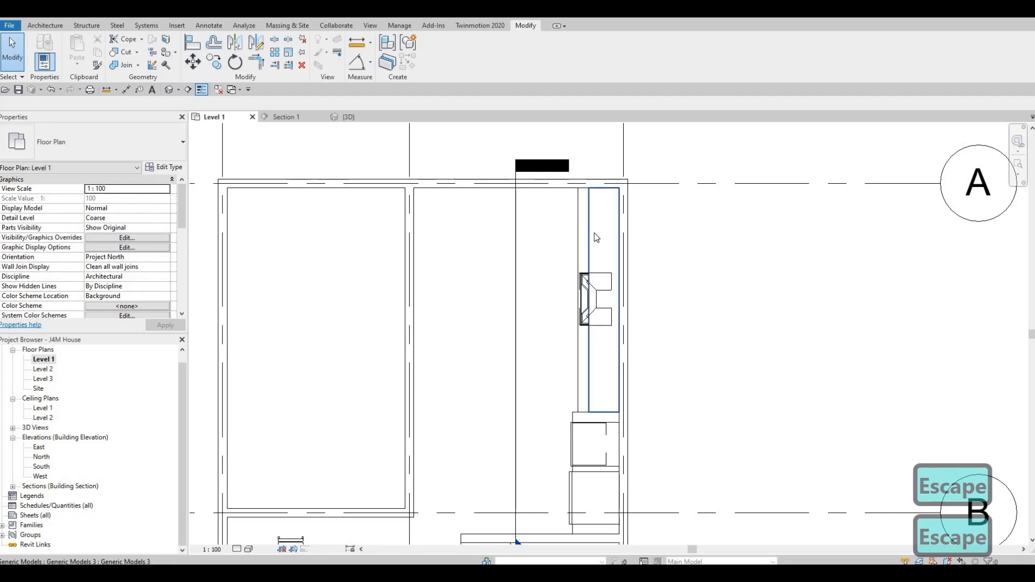
Reduce the upper cabinet's depth in the Level 1 plan by moving its front face back toward the wall, and check it in 3D.
{"action": "left_click", "coordinate": [595, 233]}
{"action": "scroll", "coordinate": [594, 233], "scroll_direction": "up", "scroll_amount": 2}
{"action": "left_click_drag", "start_coordinate": [588, 352], "coordinate": [593, 350]}
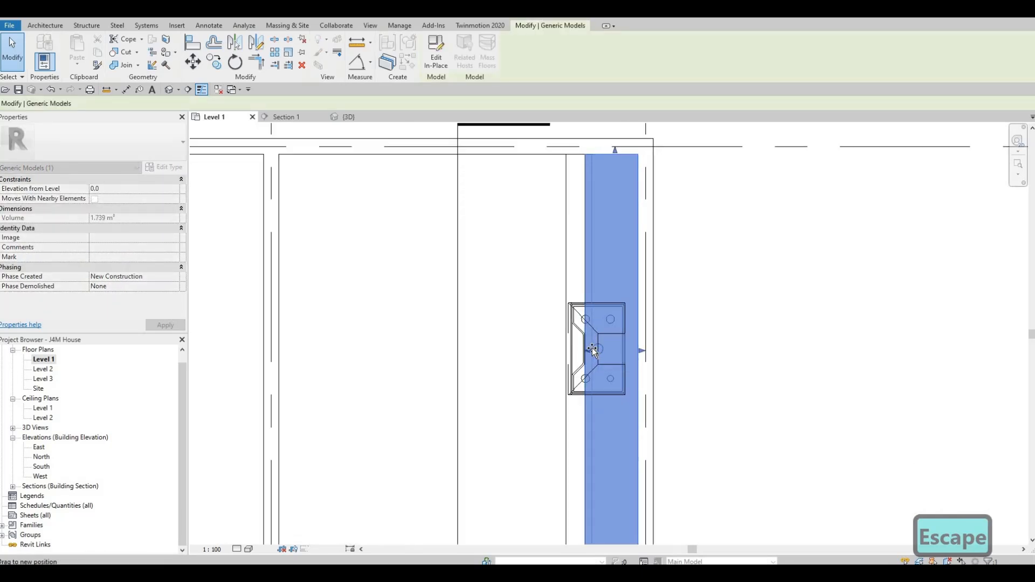
{"action": "key", "text": "Escape"}
{"action": "key", "text": "Escape"}
{"action": "key", "text": "Escape"}
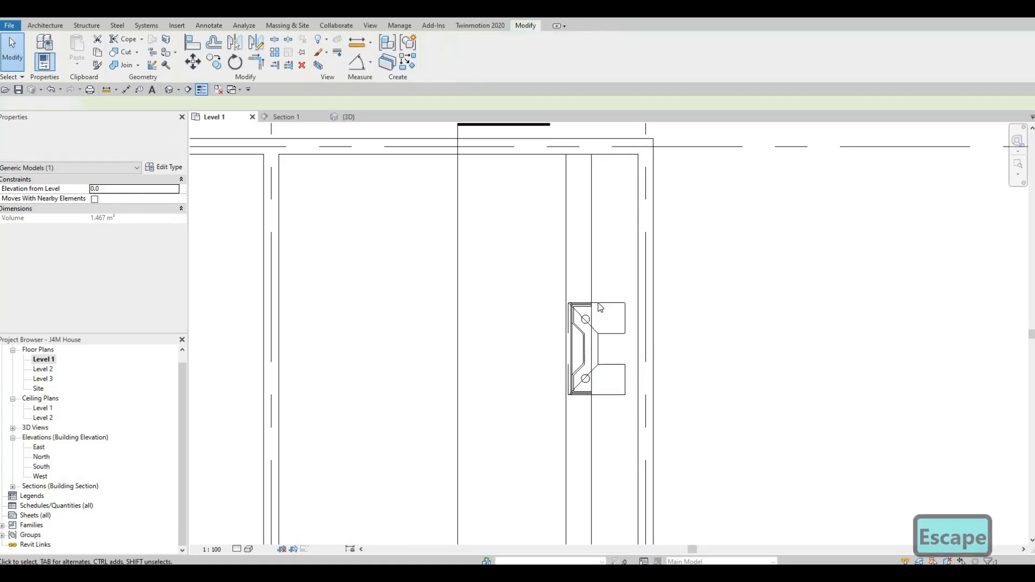
{"action": "left_click", "coordinate": [593, 242]}
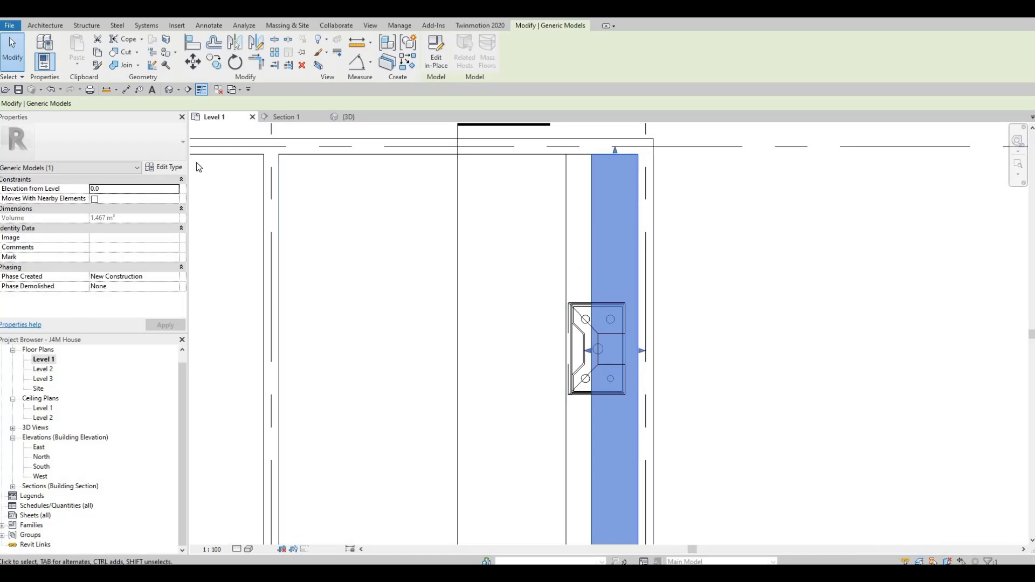
{"action": "left_click", "coordinate": [341, 117]}
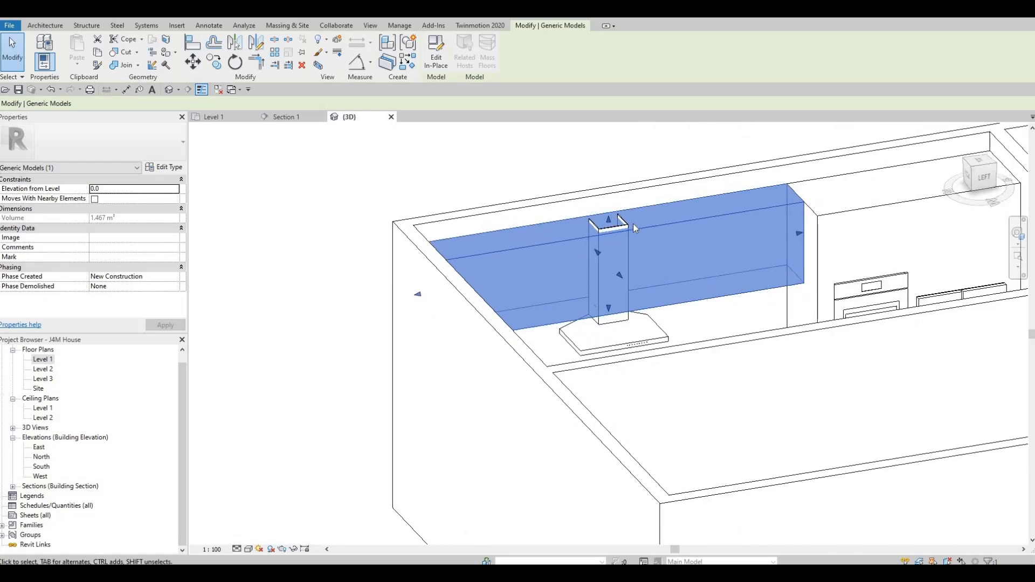
In Section 1, shorten the wall hood's chase to 967.6 mm so its top meets the upper cabinet's top edge.
{"action": "key", "text": "Escape"}
{"action": "scroll", "coordinate": [633, 224], "scroll_direction": "up", "scroll_amount": 3}
{"action": "left_click", "coordinate": [604, 269]}
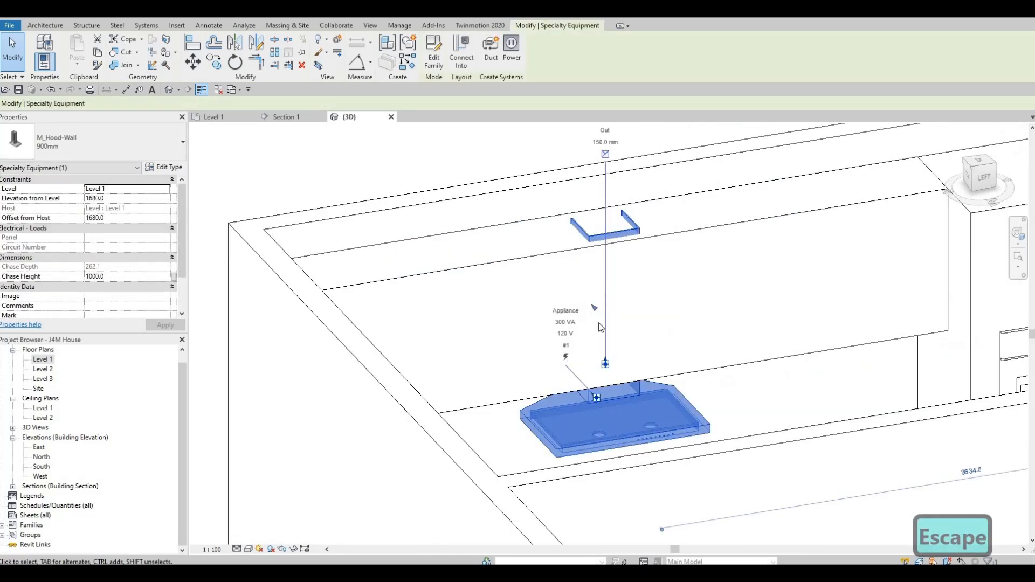
{"action": "middle_click_drag", "start_coordinate": [574, 327], "coordinate": [324, 371], "text": "shift"}
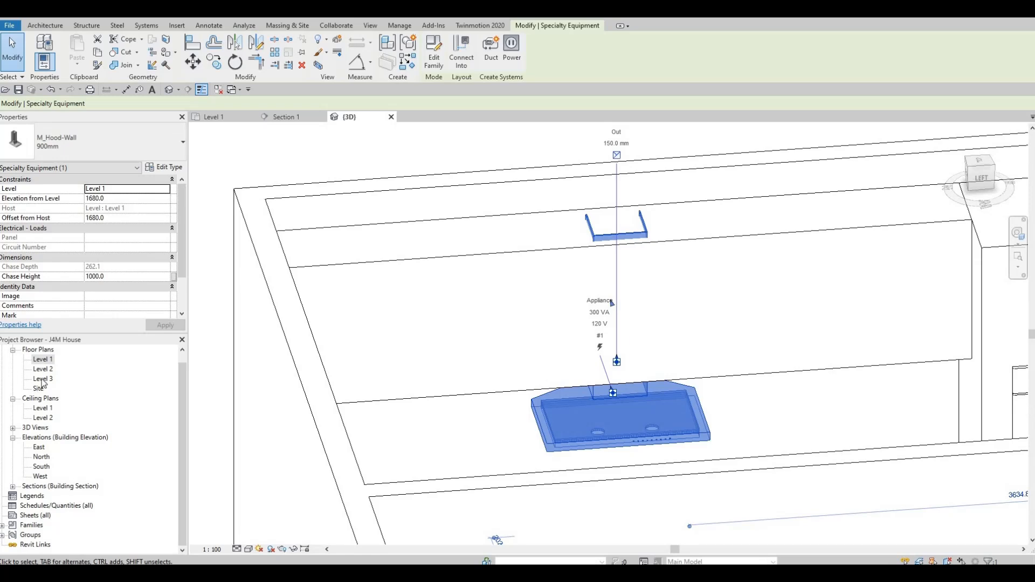
{"action": "left_click", "coordinate": [309, 118]}
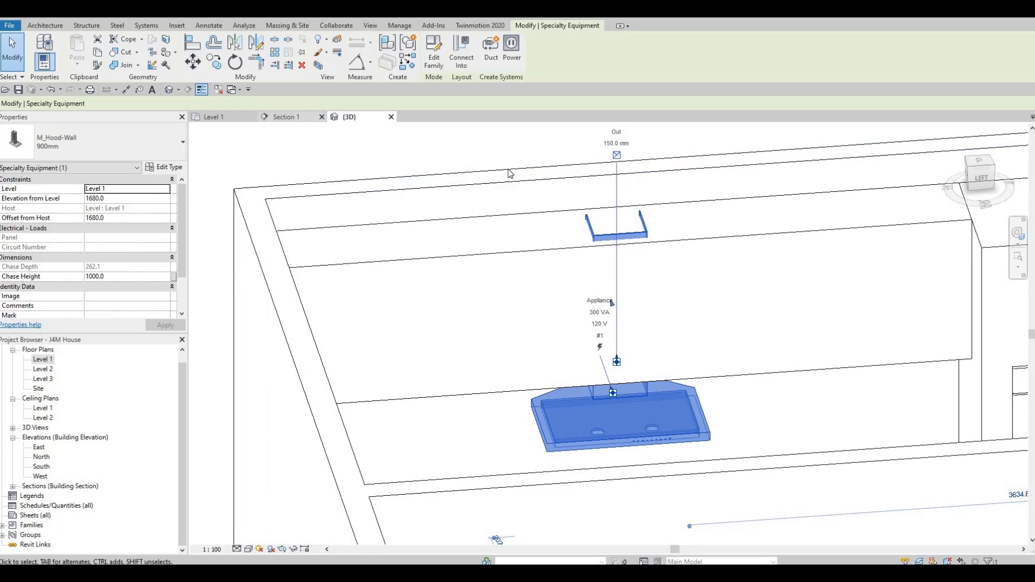
{"action": "scroll", "coordinate": [487, 150], "scroll_direction": "up", "scroll_amount": 5}
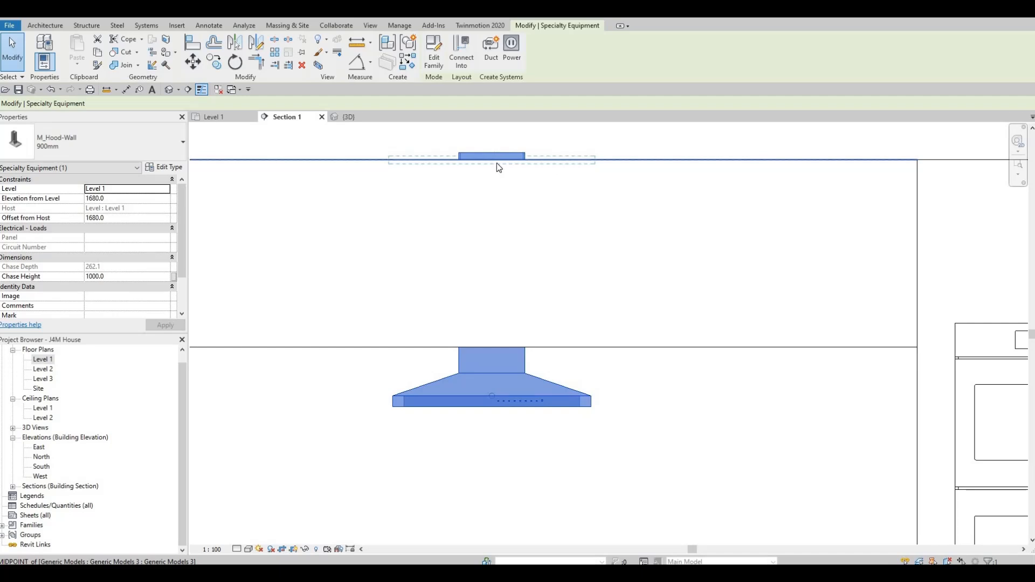
{"action": "left_click_drag", "start_coordinate": [497, 163], "coordinate": [492, 160]}
{"action": "scroll", "coordinate": [490, 242], "scroll_direction": "down", "scroll_amount": 5}
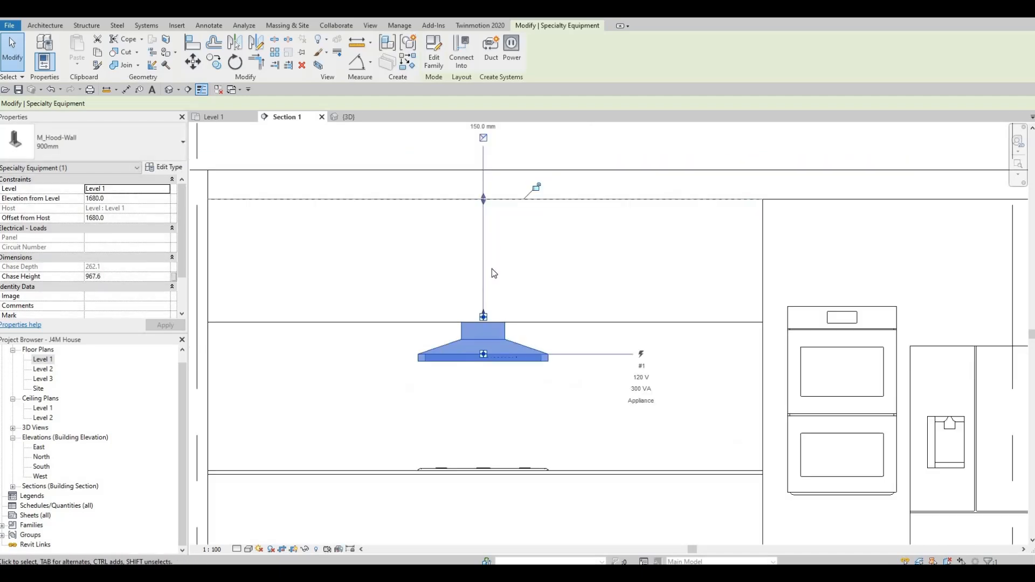
{"action": "key", "text": "Escape"}
{"action": "key", "text": "Escape"}
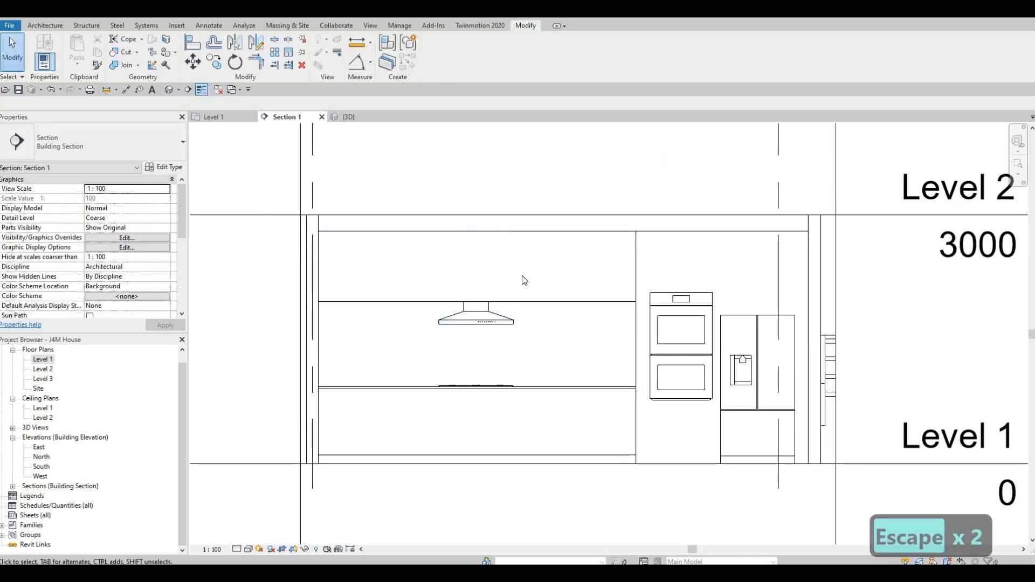
Lower the wall vent hood in Section 1 to an elevation of 1600 mm from Level 1.
{"action": "left_click", "coordinate": [495, 316]}
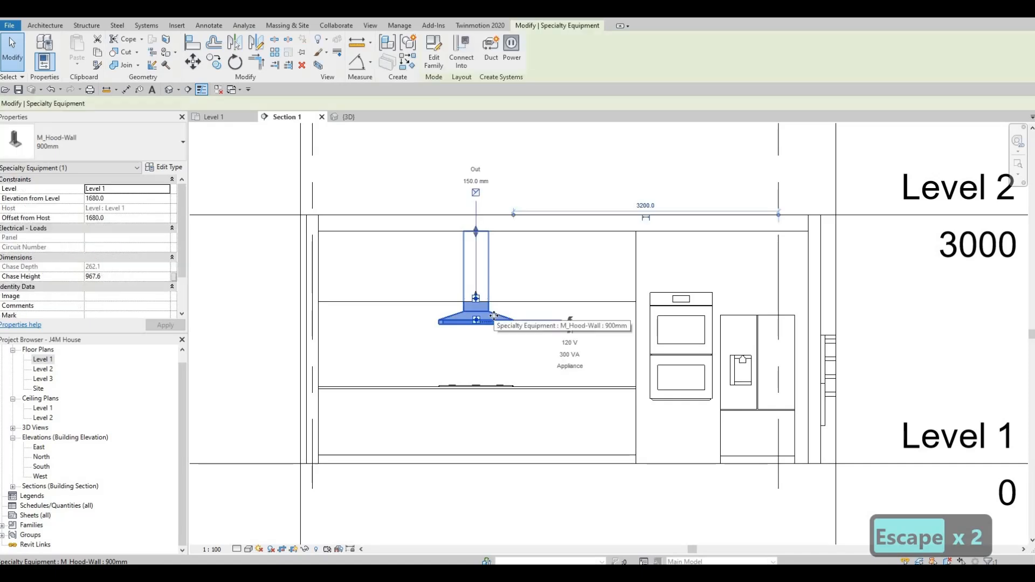
{"action": "key", "text": "Down"}
{"action": "key", "text": "Down"}
{"action": "key", "text": "Down"}
{"action": "key", "text": "Down"}
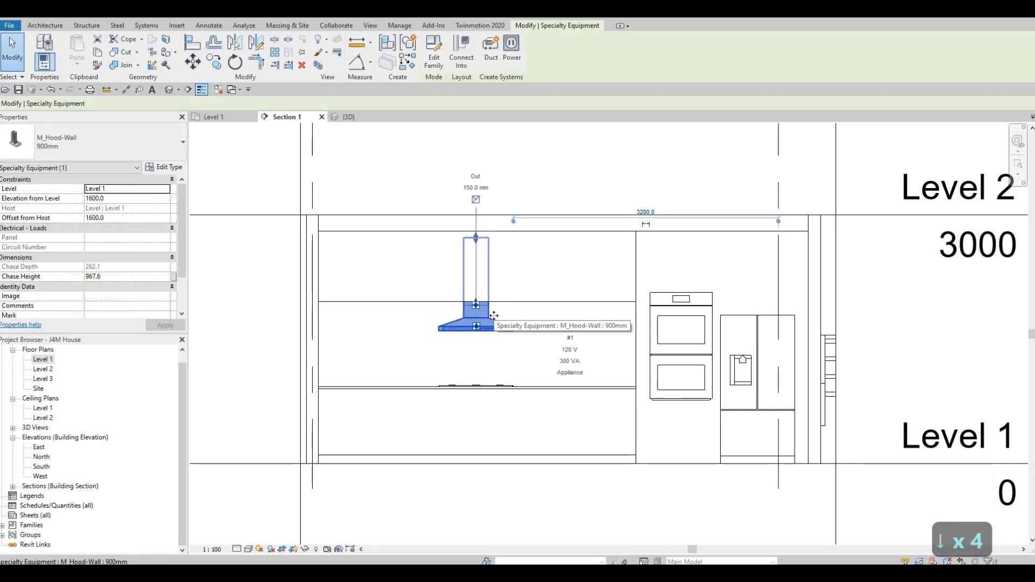
{"action": "key", "text": "Escape"}
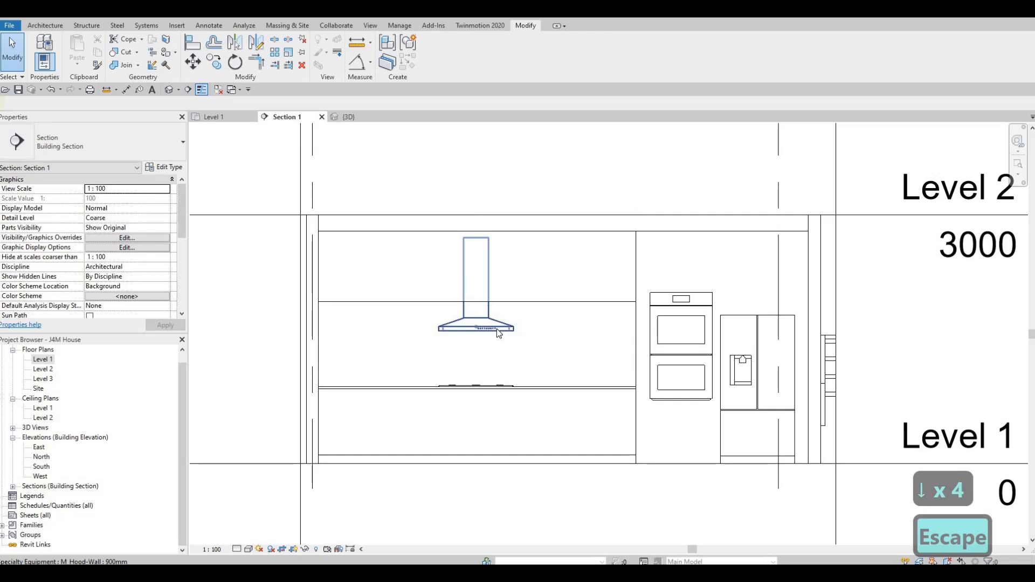
{"action": "middle_click_drag", "start_coordinate": [472, 384], "coordinate": [498, 310]}
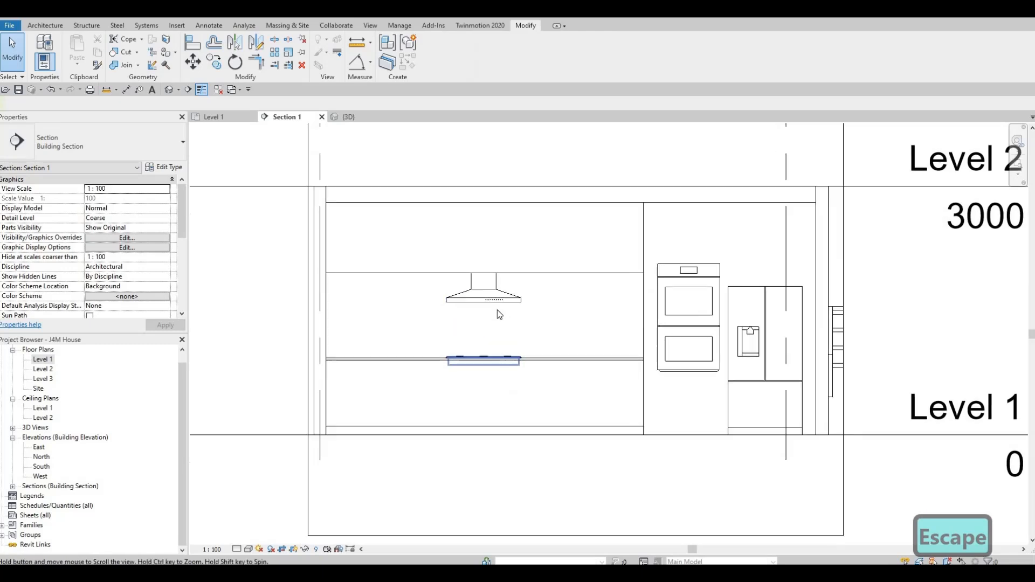
{"action": "key", "text": "Escape"}
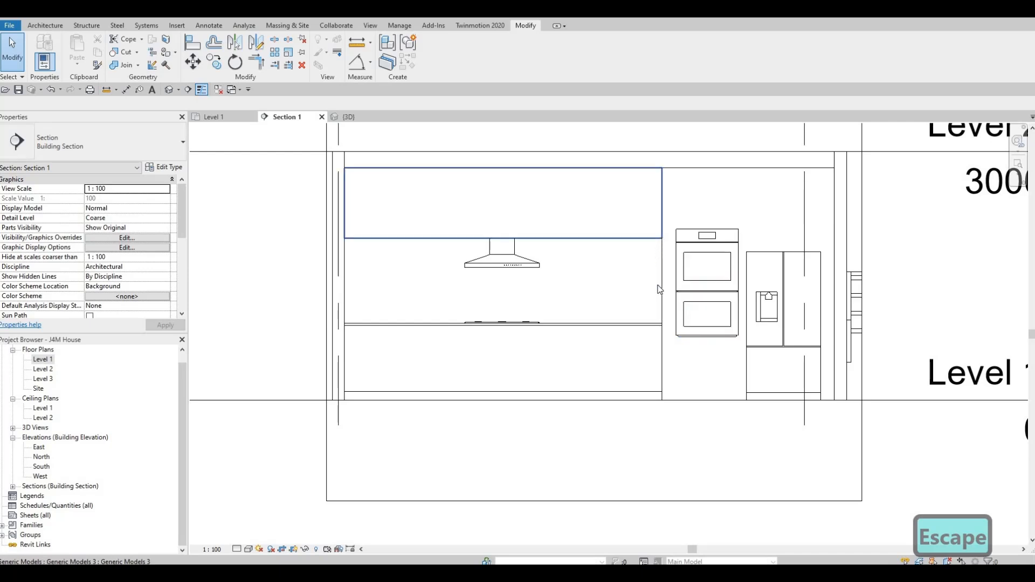
Start a new in-place component in the Generic Models category, keeping the suggested name.
{"action": "left_click", "coordinate": [38, 28]}
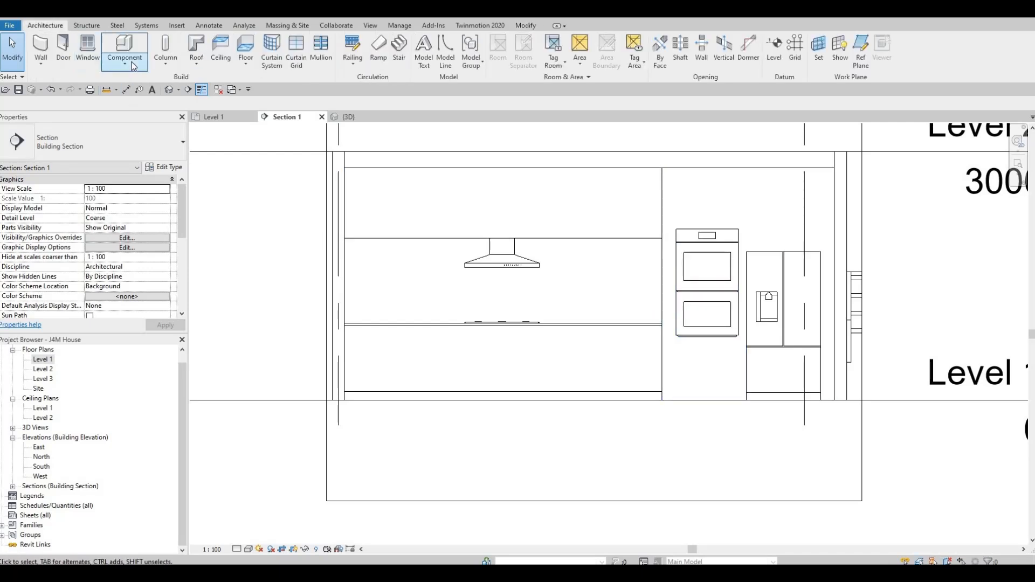
{"action": "left_click", "coordinate": [127, 64]}
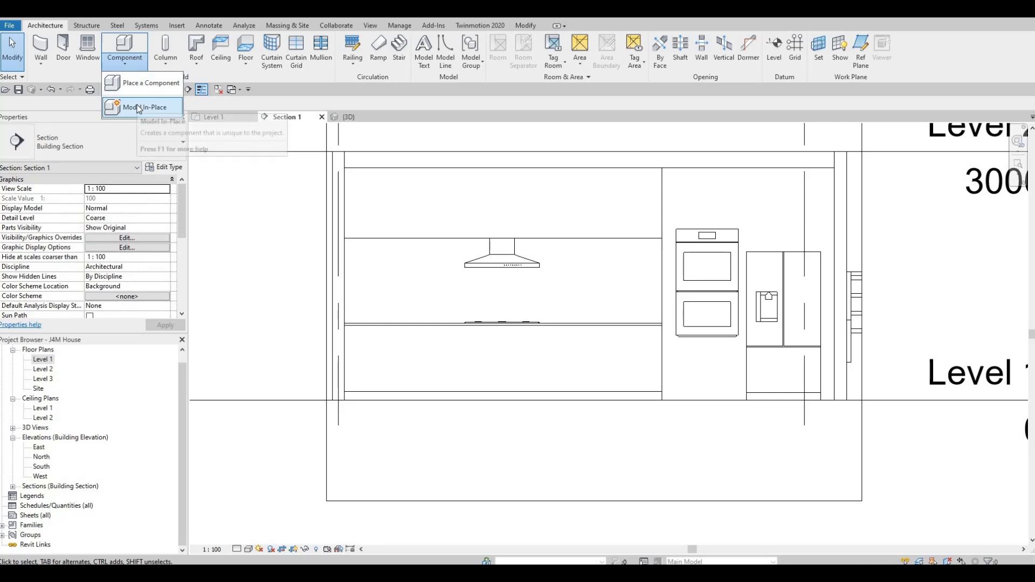
{"action": "left_click", "coordinate": [139, 108]}
{"action": "scroll", "coordinate": [493, 266], "scroll_direction": "down", "scroll_amount": 3}
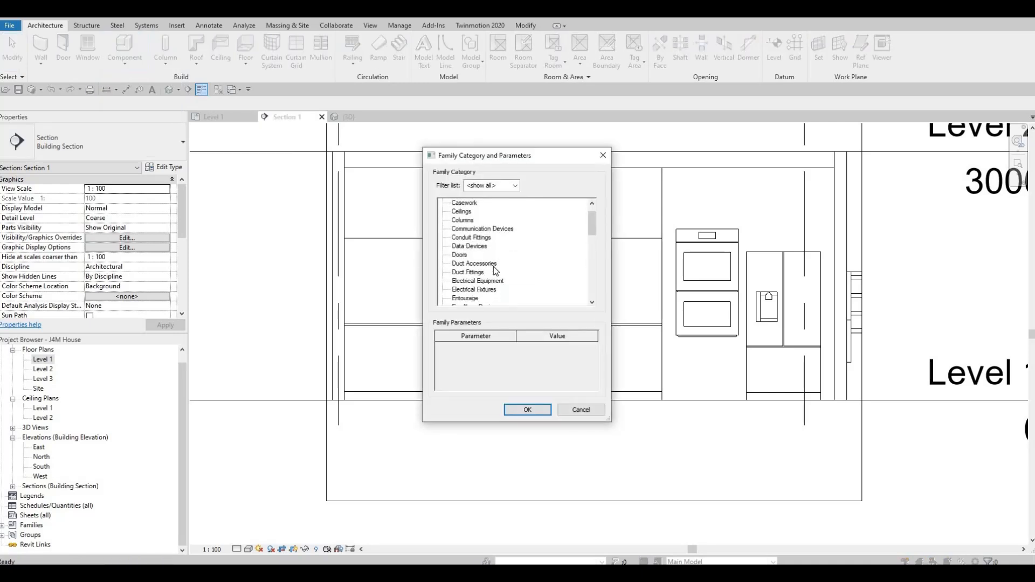
{"action": "scroll", "coordinate": [494, 277], "scroll_direction": "down", "scroll_amount": 4}
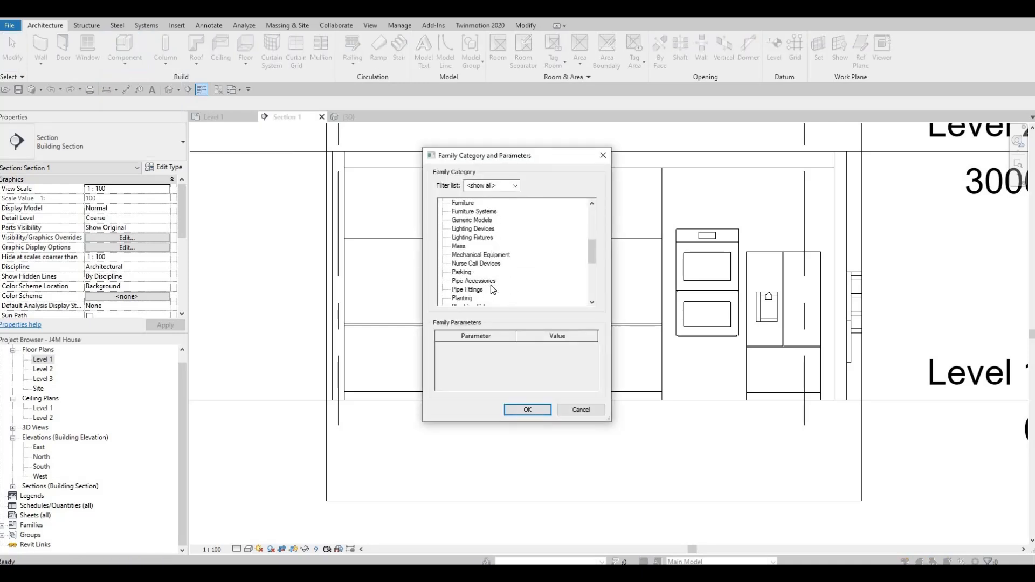
{"action": "scroll", "coordinate": [490, 286], "scroll_direction": "down", "scroll_amount": 5}
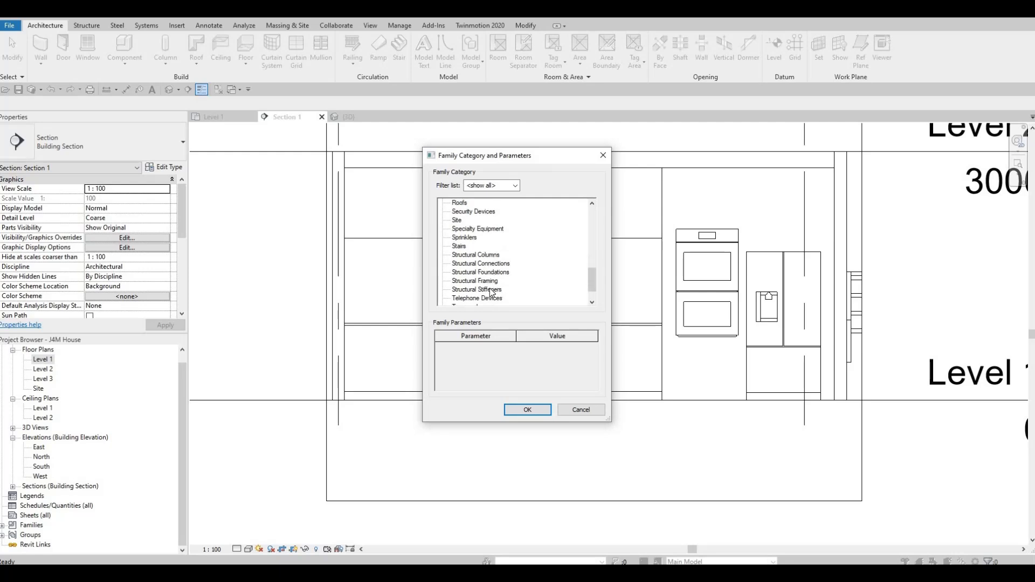
{"action": "scroll", "coordinate": [489, 286], "scroll_direction": "up", "scroll_amount": 7}
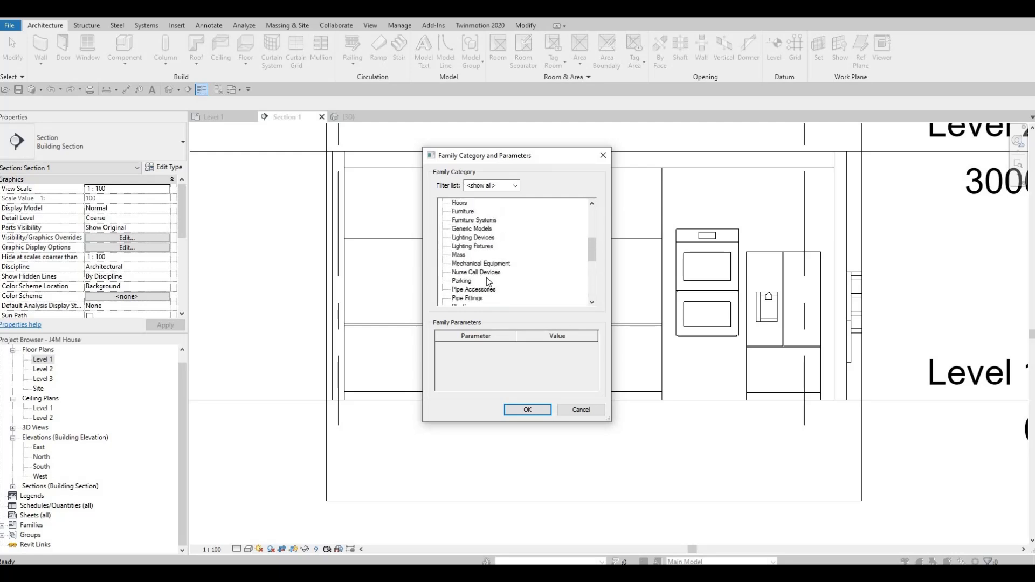
{"action": "left_click", "coordinate": [473, 238]}
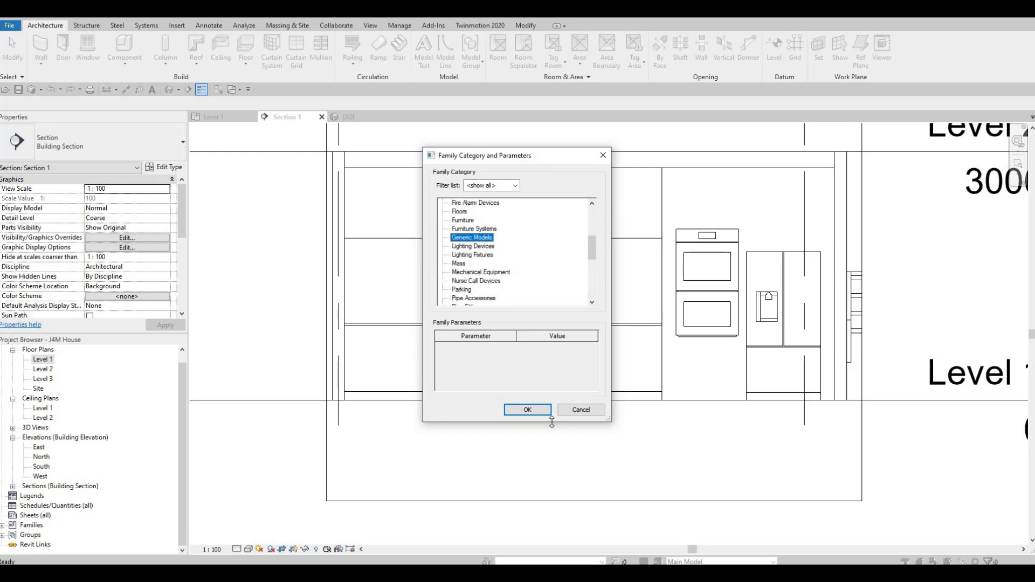
{"action": "left_click", "coordinate": [542, 415]}
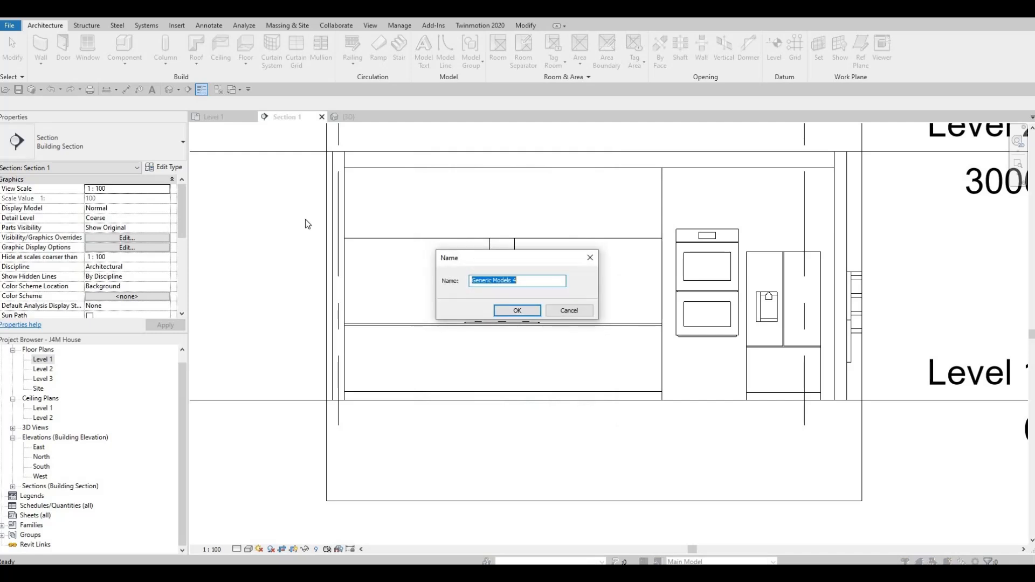
{"action": "key", "text": "Return"}
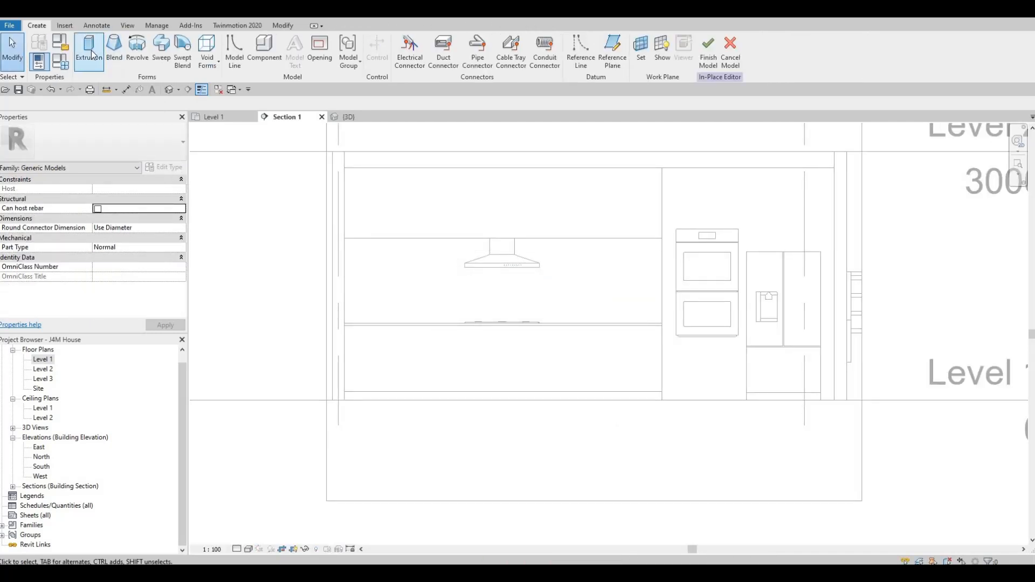
Start an extrusion on the face of the interior wall behind the counter and set its extrusion end to 10 mm.
{"action": "left_click", "coordinate": [89, 52]}
{"action": "left_click", "coordinate": [474, 354]}
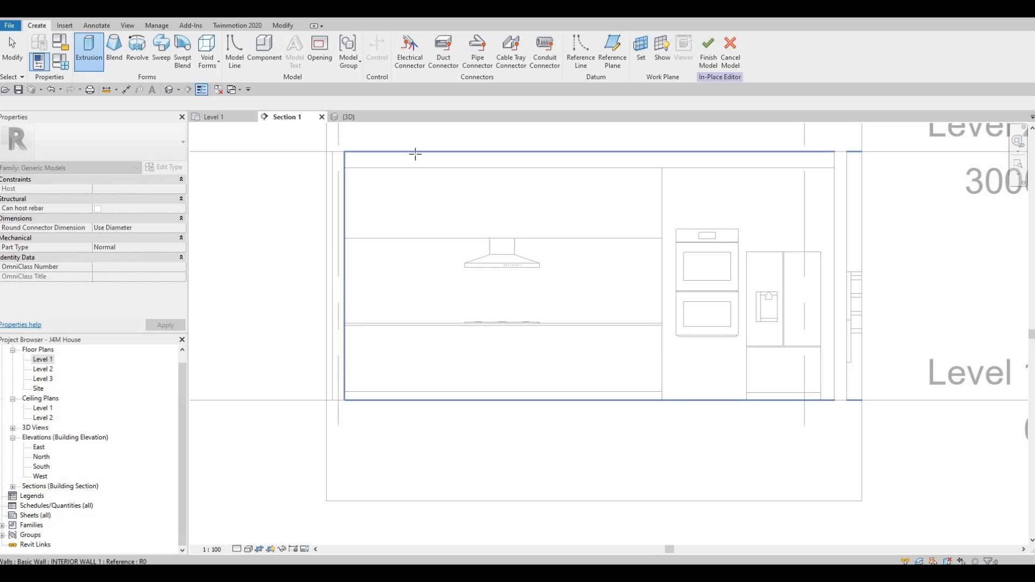
{"action": "left_click", "coordinate": [417, 154]}
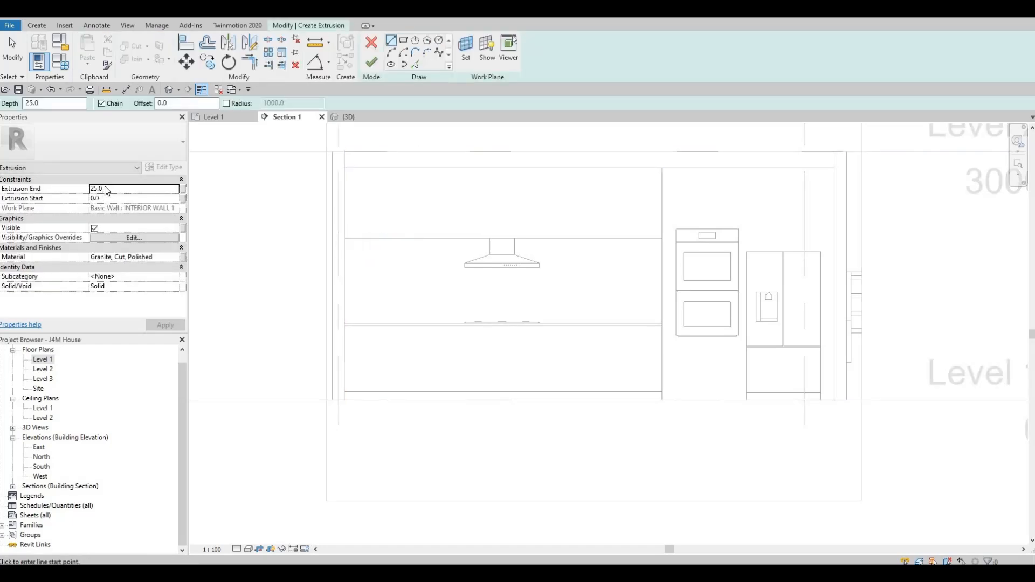
{"action": "left_click", "coordinate": [112, 189]}
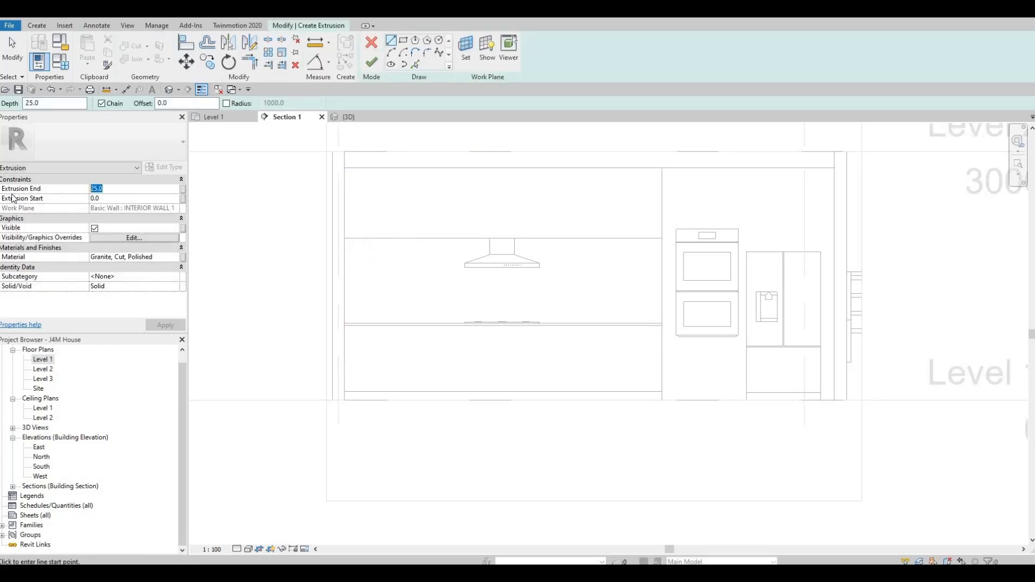
{"action": "type", "text": "10"}
{"action": "key", "text": "Return"}
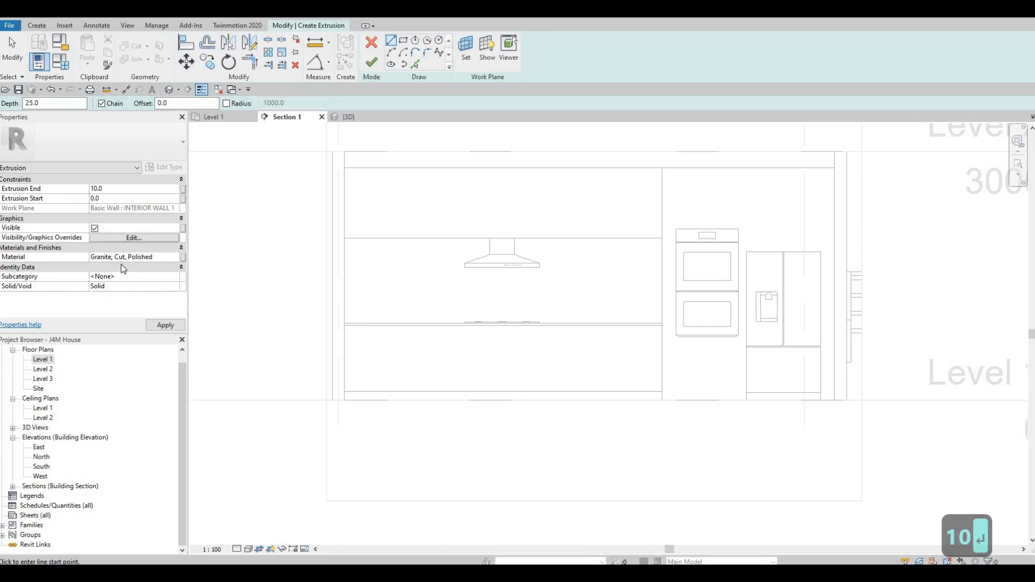
Search the materials for "tile" and assign Vinyl Composition Tile to the extrusion.
{"action": "left_click", "coordinate": [175, 258]}
{"action": "left_click", "coordinate": [176, 258]}
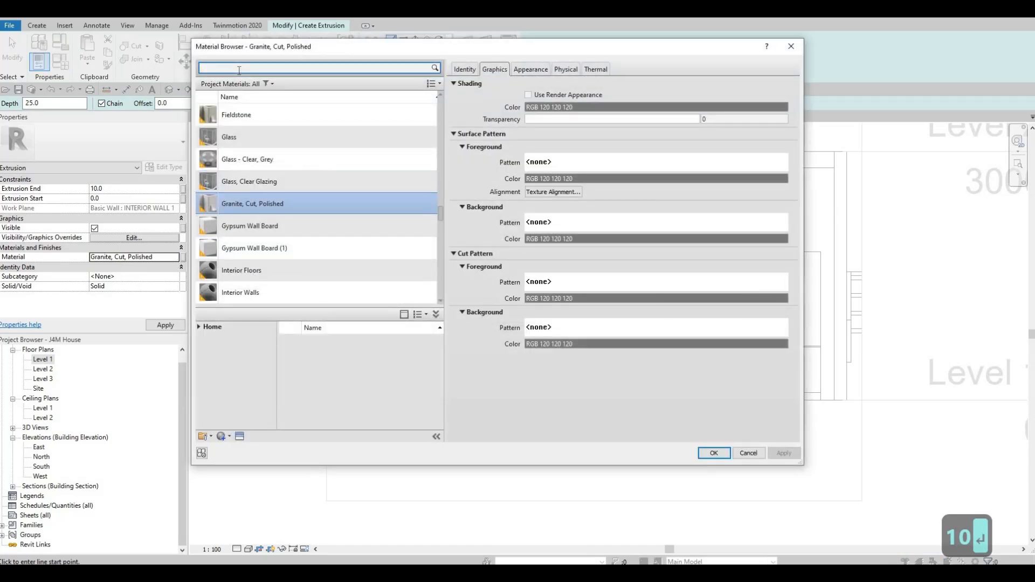
{"action": "type", "text": "tile"}
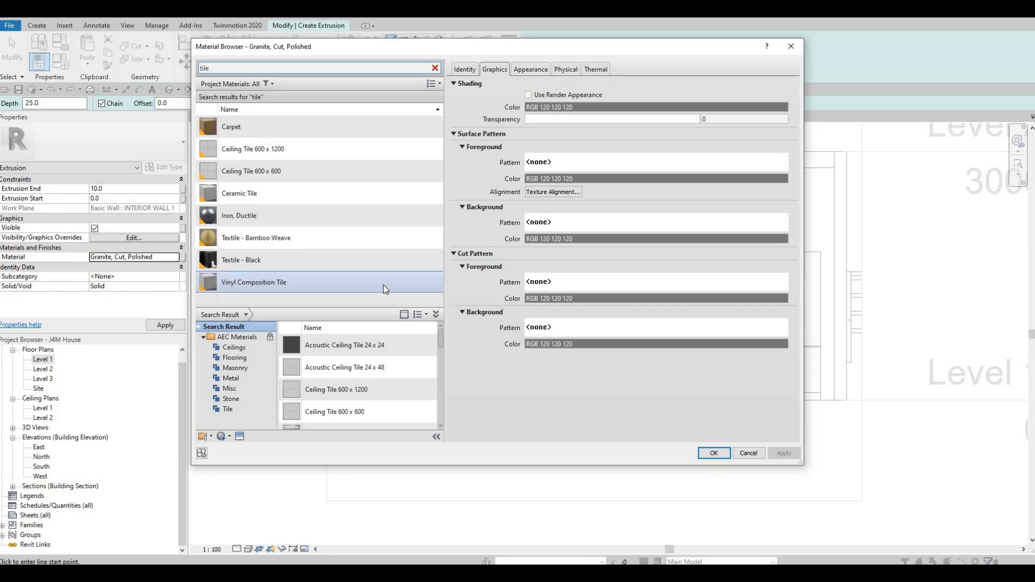
{"action": "left_click", "coordinate": [383, 286]}
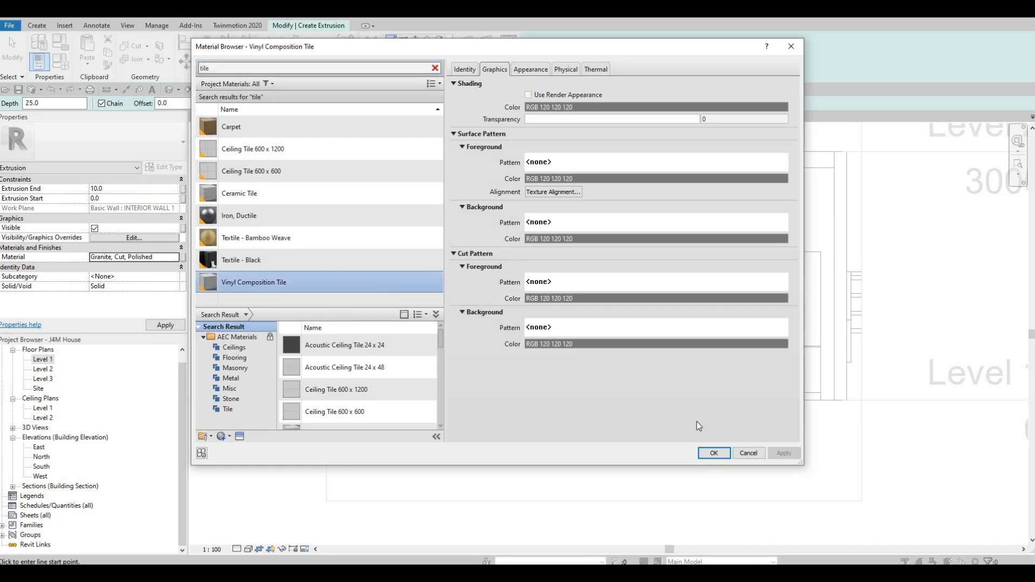
{"action": "left_click", "coordinate": [710, 453]}
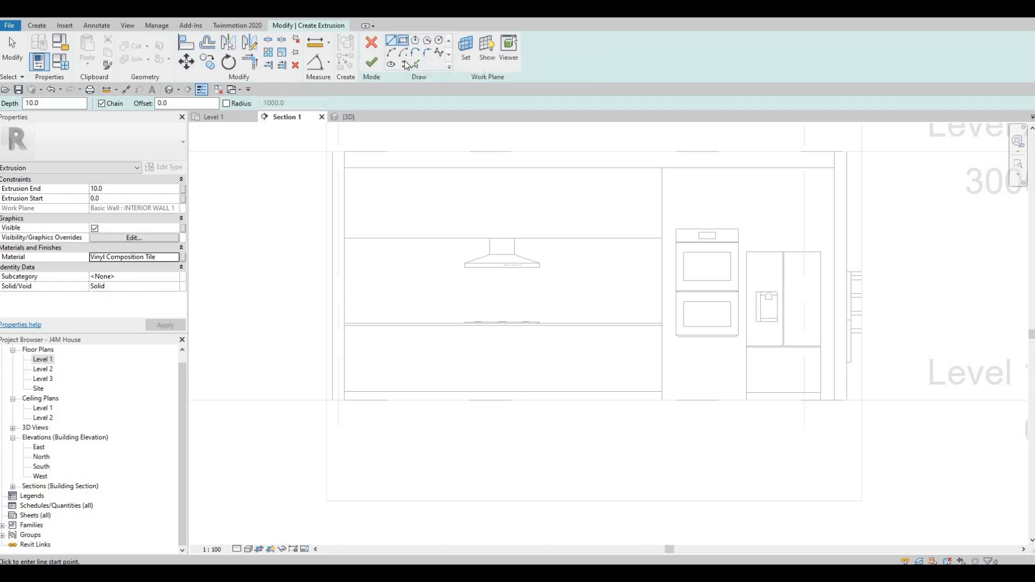
Sketch a 3827.5 by 1025 mm backsplash rectangle between the upper cabinet's underside and the countertop, and finish the extrusion and in-place model.
{"action": "left_click", "coordinate": [404, 41]}
{"action": "left_click", "coordinate": [345, 238]}
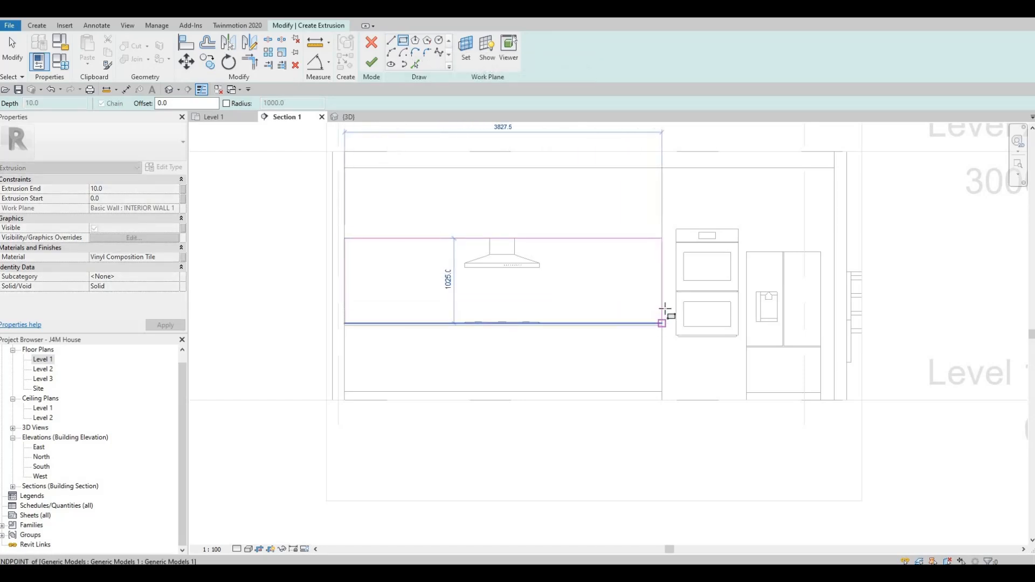
{"action": "scroll", "coordinate": [665, 310], "scroll_direction": "up", "scroll_amount": 5}
{"action": "left_click", "coordinate": [657, 336]}
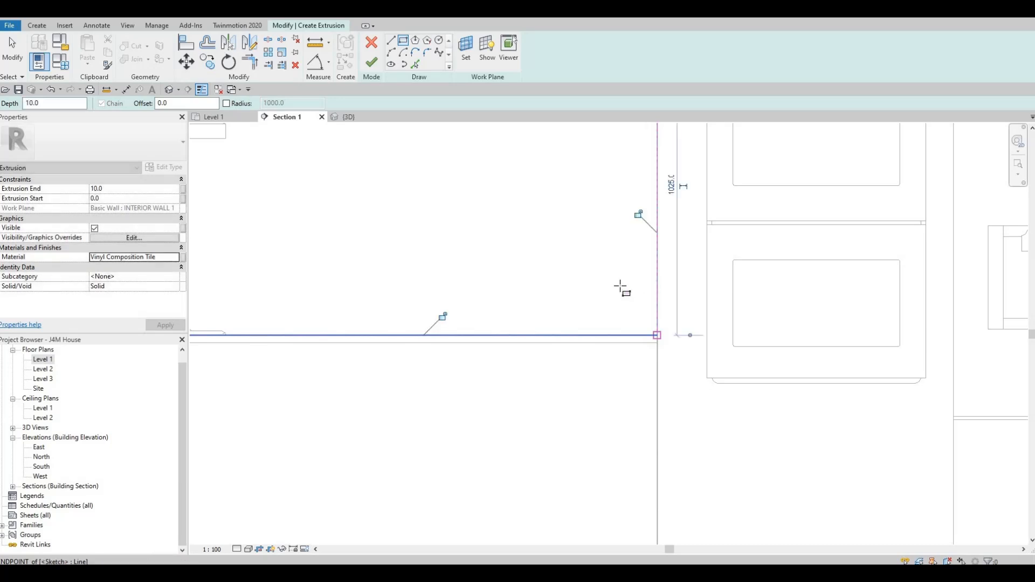
{"action": "scroll", "coordinate": [621, 288], "scroll_direction": "down", "scroll_amount": 5}
{"action": "key", "text": "Escape"}
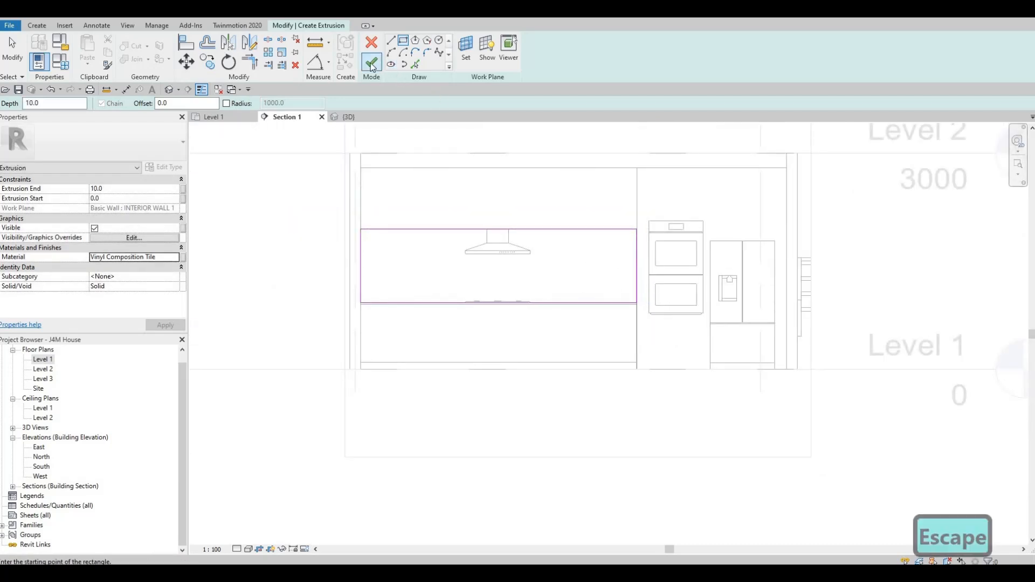
{"action": "left_click", "coordinate": [371, 64]}
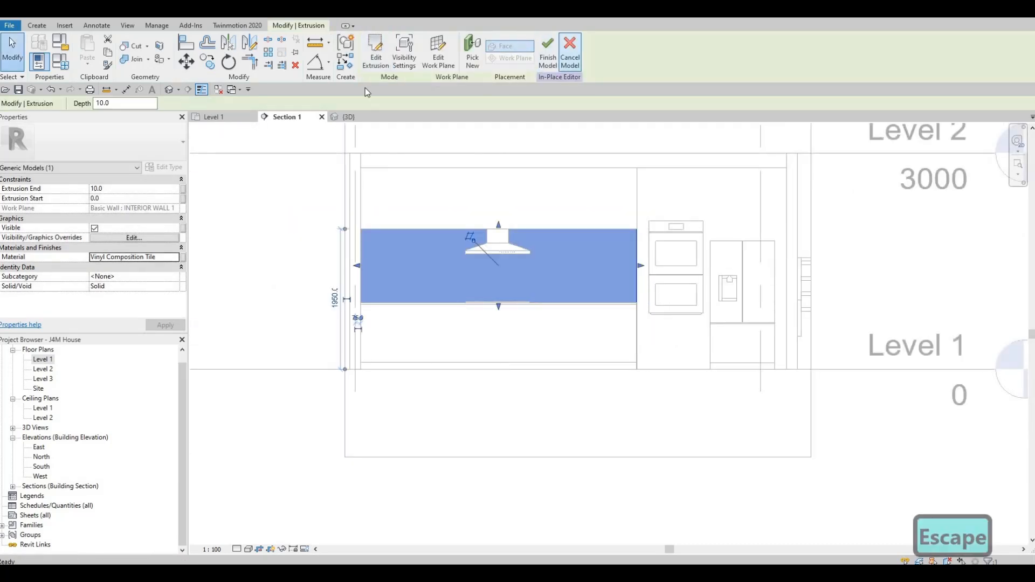
{"action": "left_click", "coordinate": [548, 51]}
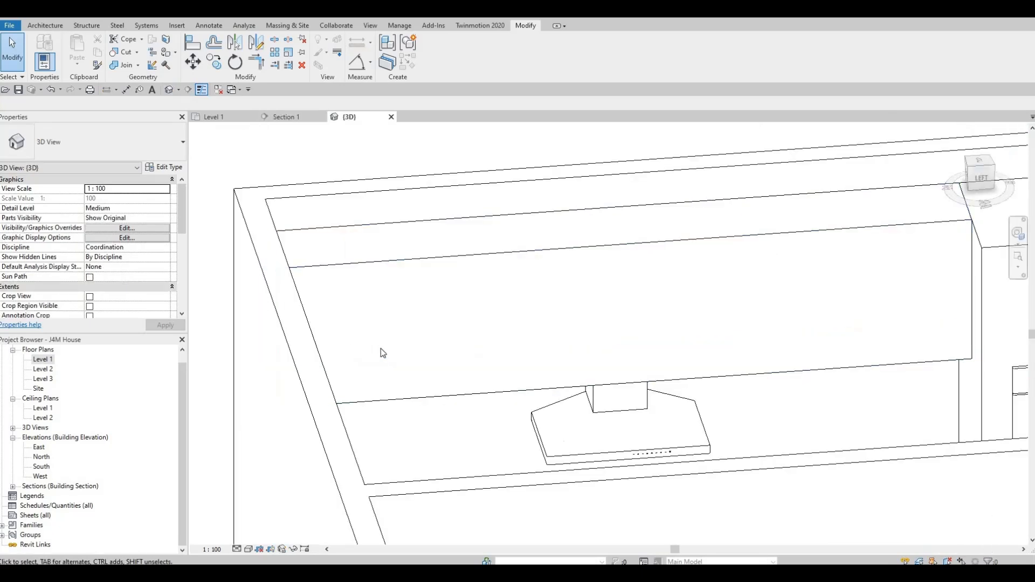
Open the 3D view on the kitchen and set its detail level to Fine.
{"action": "middle_click_drag", "start_coordinate": [381, 350], "coordinate": [539, 203], "text": "shift"}
{"action": "scroll", "coordinate": [606, 263], "scroll_direction": "down", "scroll_amount": 4}
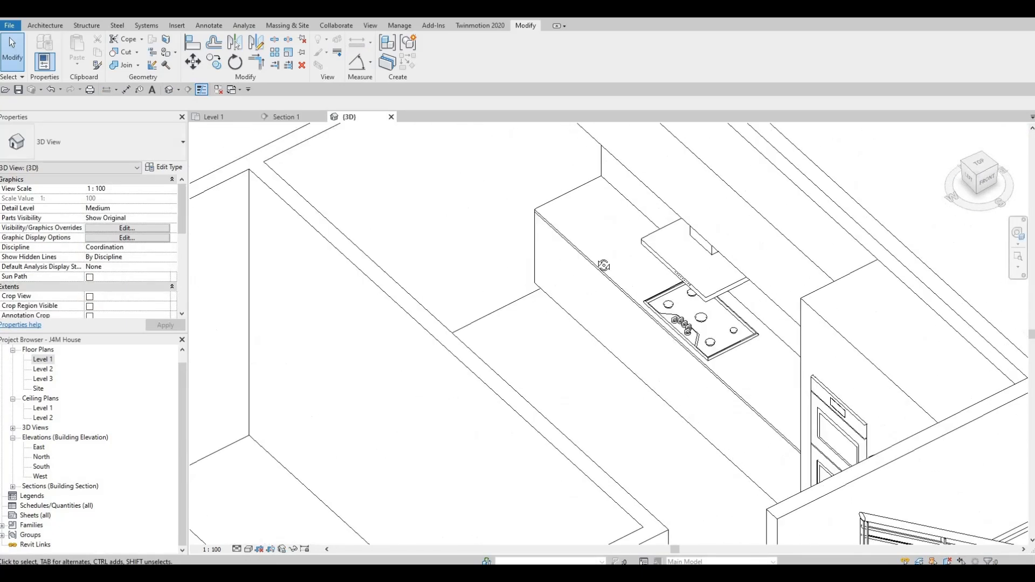
{"action": "middle_click_drag", "start_coordinate": [607, 250], "coordinate": [610, 277], "text": "shift"}
{"action": "middle_click_drag", "start_coordinate": [724, 331], "coordinate": [414, 539], "text": "shift"}
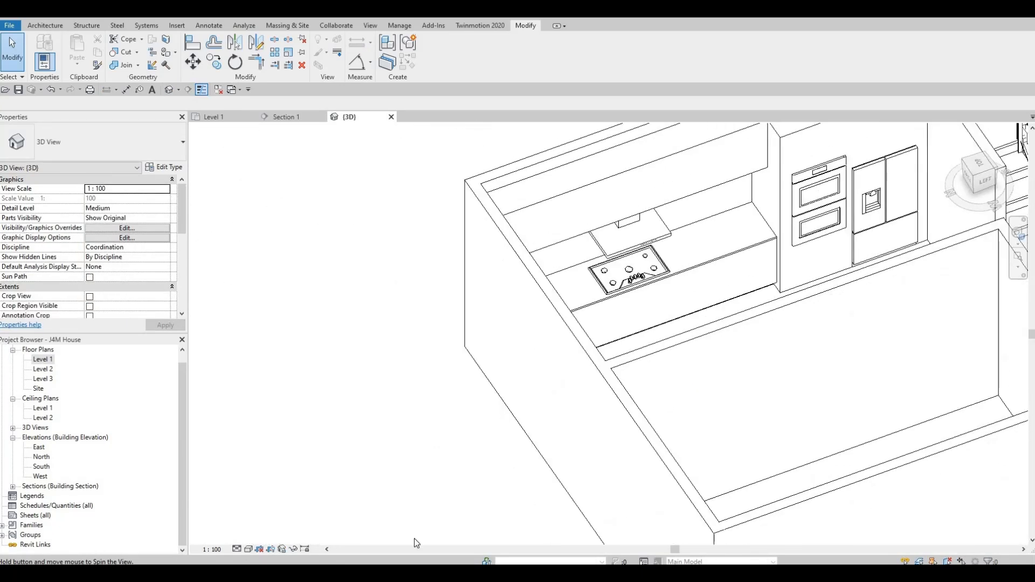
{"action": "left_click", "coordinate": [237, 550]}
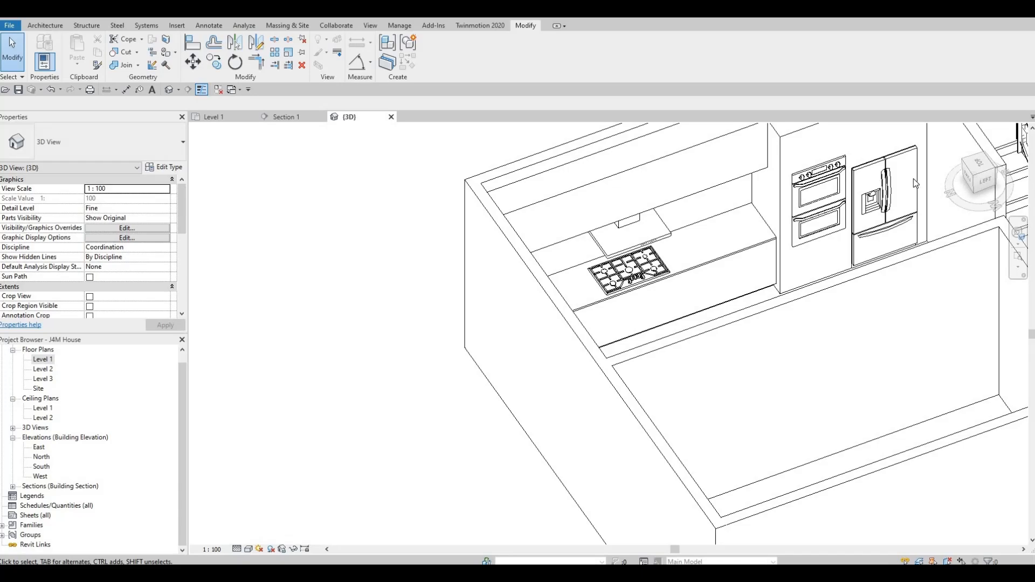
Examine the refrigerator, ovens, cooktop, vent hood and backsplash from several angles in 3D.
{"action": "scroll", "coordinate": [852, 205], "scroll_direction": "up", "scroll_amount": 5}
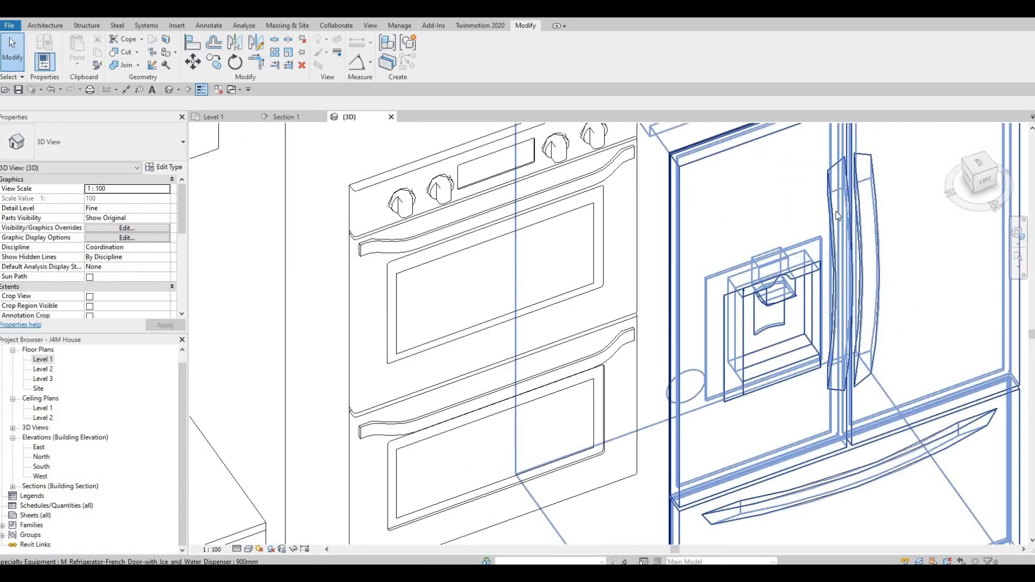
{"action": "scroll", "coordinate": [836, 215], "scroll_direction": "down", "scroll_amount": 4}
{"action": "middle_click_drag", "start_coordinate": [774, 254], "coordinate": [638, 273], "text": "shift"}
{"action": "middle_click_drag", "start_coordinate": [711, 216], "coordinate": [637, 248], "text": "shift"}
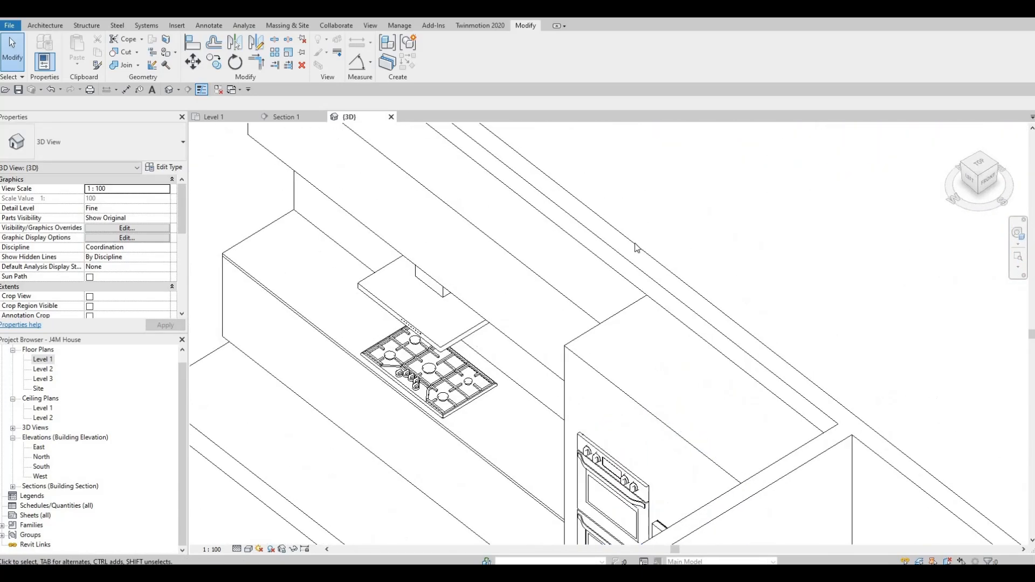
{"action": "scroll", "coordinate": [636, 248], "scroll_direction": "down", "scroll_amount": 2}
{"action": "middle_click_drag", "start_coordinate": [604, 280], "coordinate": [721, 209]}
{"action": "key", "text": "Escape"}
{"action": "middle_click_drag", "start_coordinate": [647, 297], "coordinate": [620, 243], "text": "shift"}
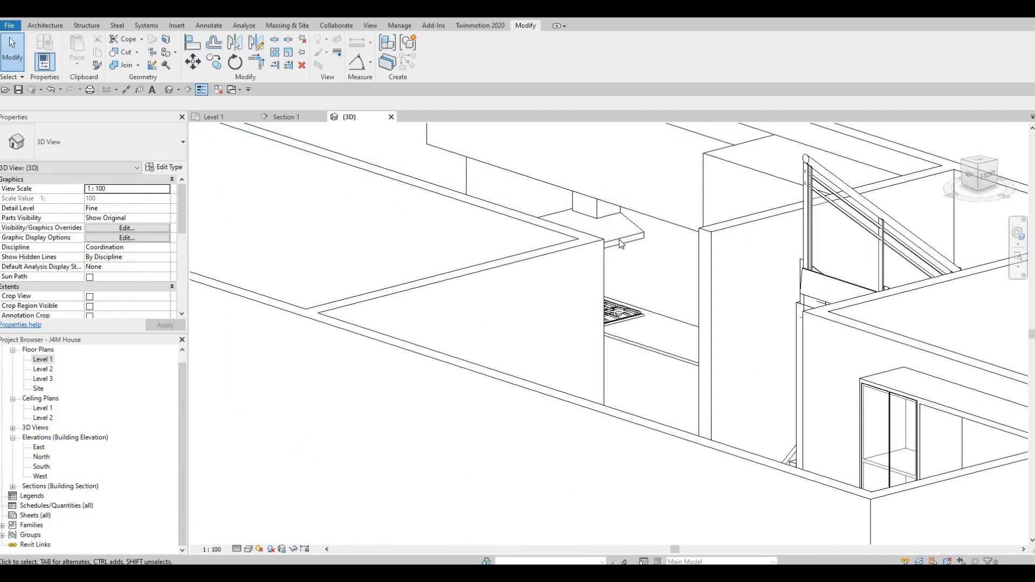
{"action": "middle_click_drag", "start_coordinate": [581, 289], "coordinate": [609, 296], "text": "shift"}
{"action": "scroll", "coordinate": [577, 302], "scroll_direction": "down", "scroll_amount": 1}
{"action": "scroll", "coordinate": [609, 297], "scroll_direction": "up", "scroll_amount": 1}
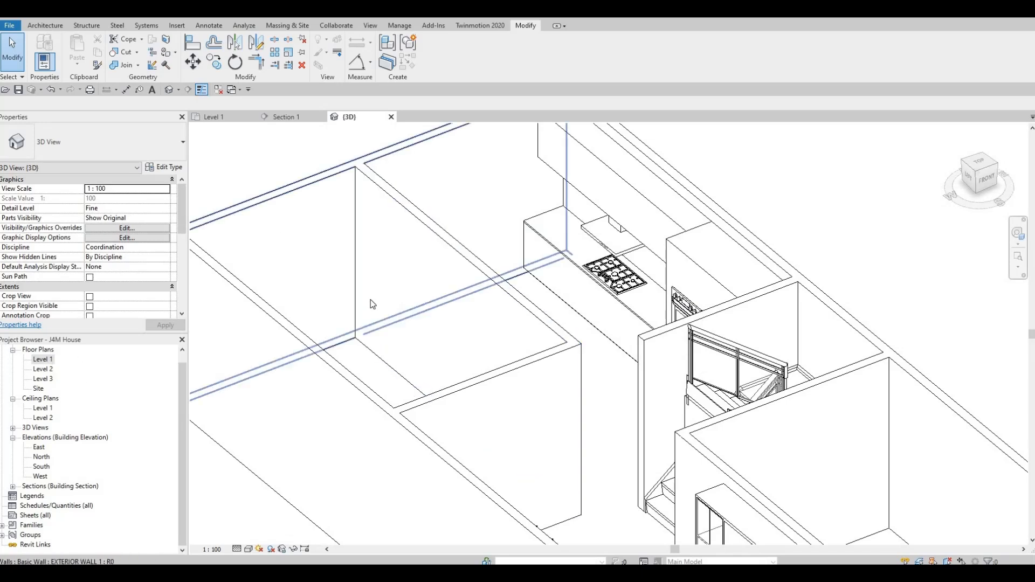
Return to the Level 1 floor plan and open the Load Family browser in the Domestic appliances folder.
{"action": "left_click", "coordinate": [214, 117]}
{"action": "scroll", "coordinate": [547, 277], "scroll_direction": "down", "scroll_amount": 2}
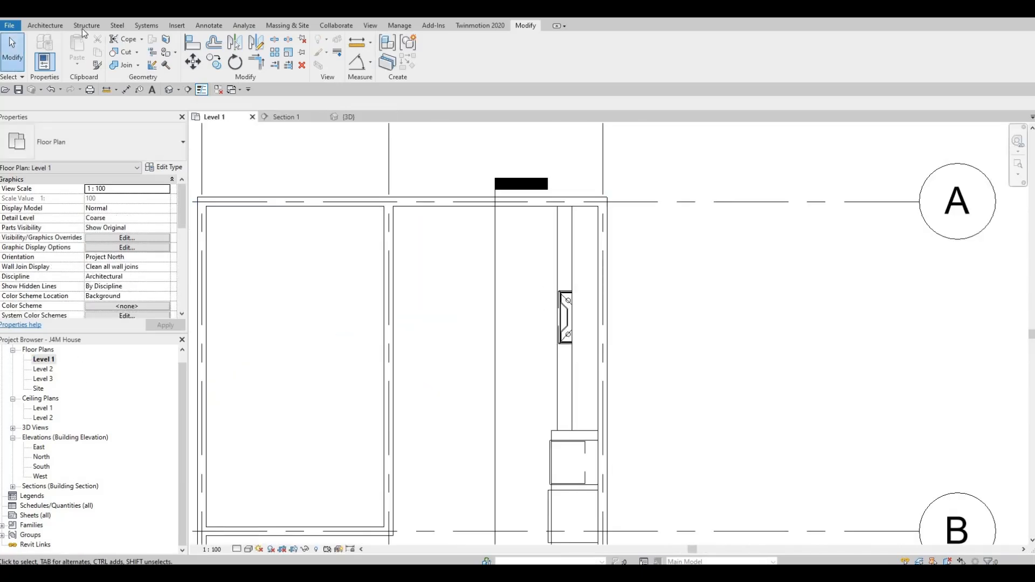
{"action": "left_click", "coordinate": [178, 25]}
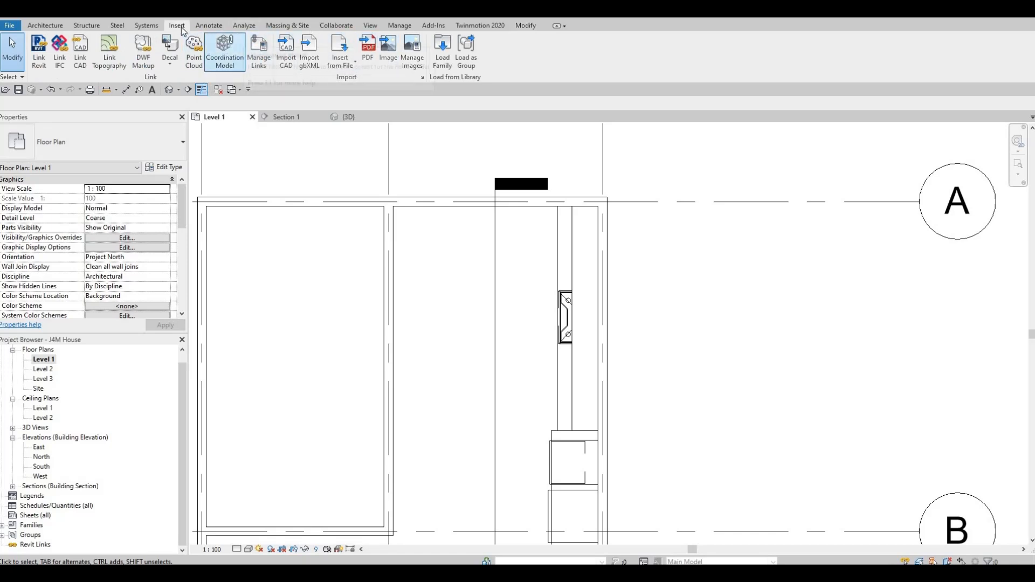
{"action": "left_click", "coordinate": [442, 49]}
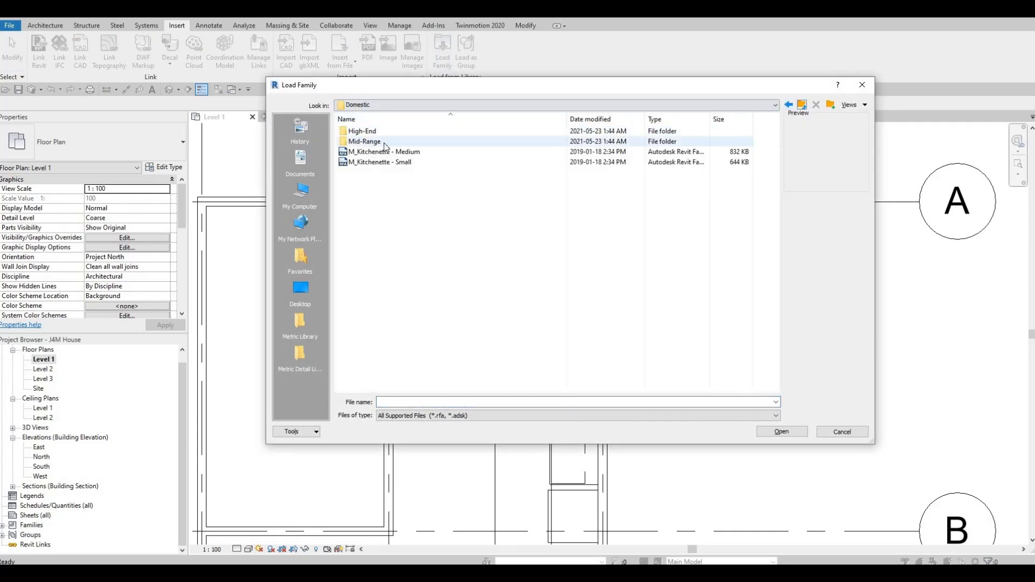
Examine the previews of the appliance families in the Mid-Range folder, covering cooktops, dishwasher, dryers, ovens, ranges, refrigerators and washers.
{"action": "double_click", "coordinate": [384, 142]}
{"action": "left_click", "coordinate": [384, 133]}
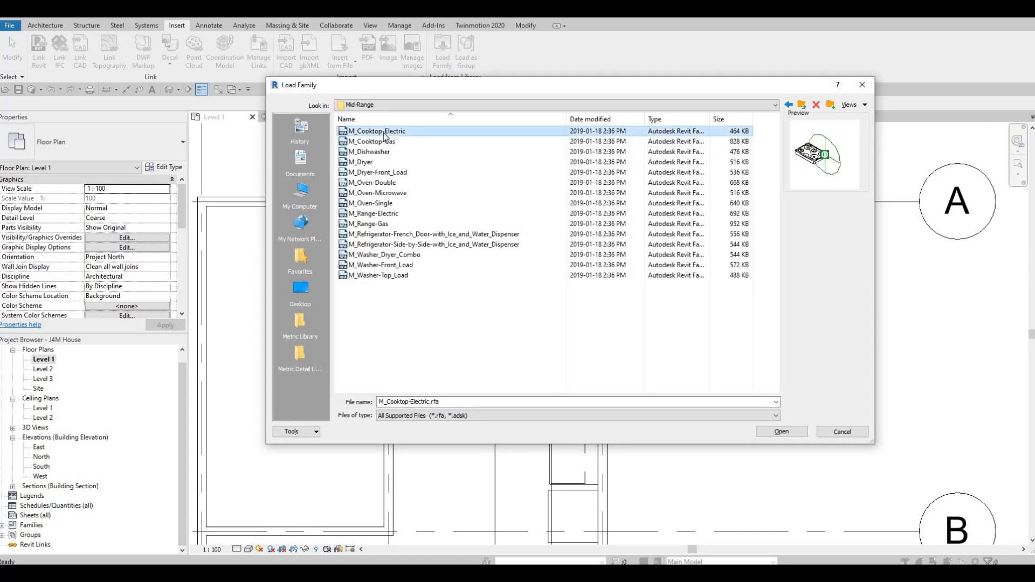
{"action": "key", "text": "Down"}
{"action": "key", "text": "Down"}
{"action": "key", "text": "Down"}
{"action": "key", "text": "Up"}
{"action": "key", "text": "Down"}
{"action": "key", "text": "Down"}
{"action": "key", "text": "Down"}
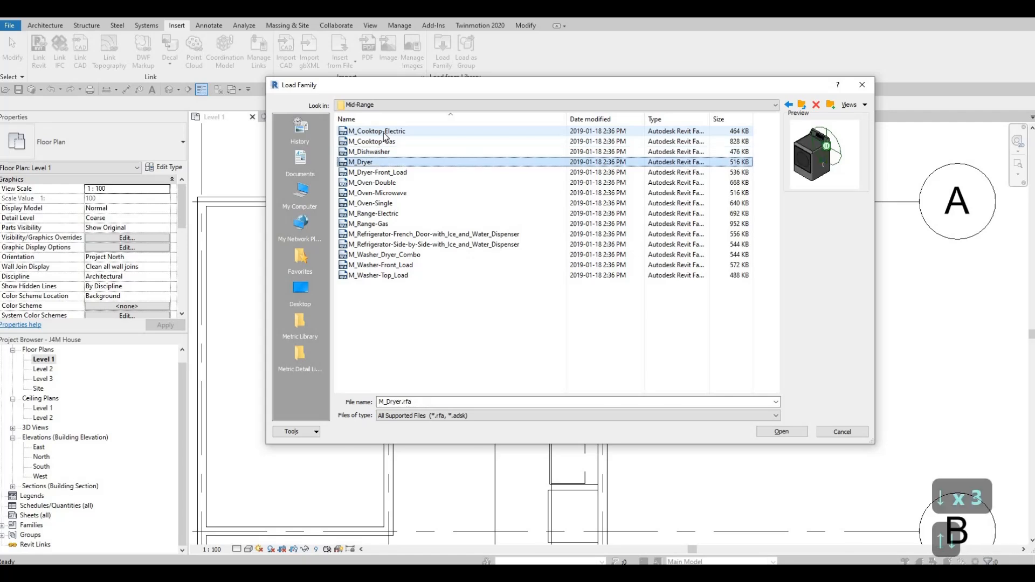
{"action": "key", "text": "Down"}
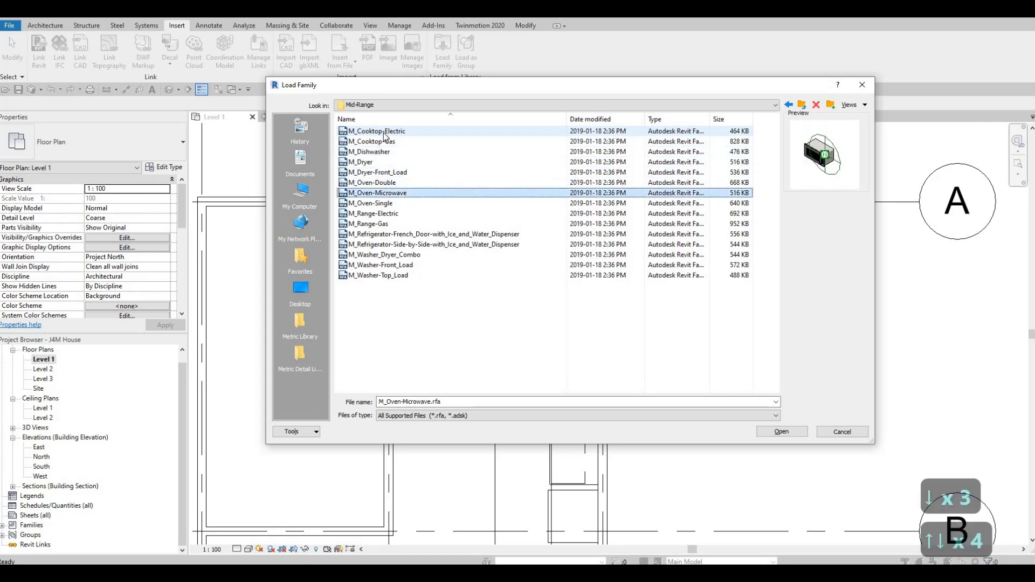
{"action": "key", "text": "Up"}
{"action": "key", "text": "Up"}
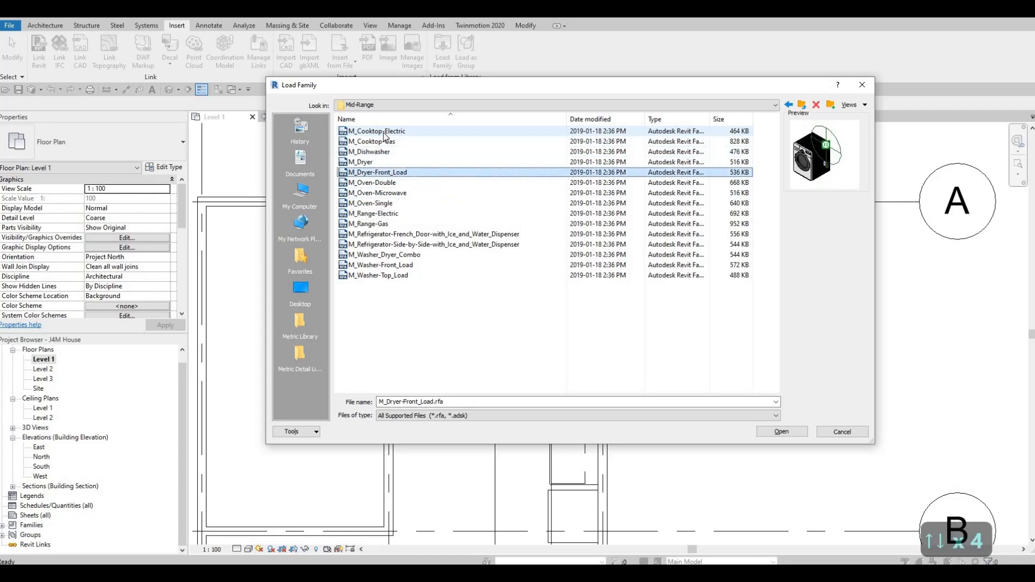
{"action": "key", "text": "Down"}
{"action": "key", "text": "Down"}
{"action": "key", "text": "Down"}
{"action": "key", "text": "Down"}
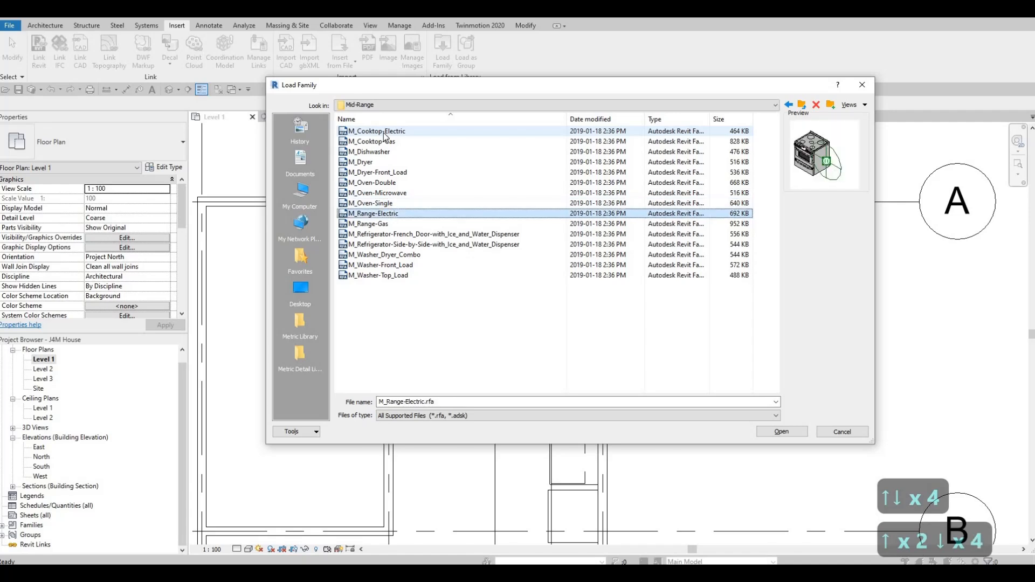
{"action": "key", "text": "Down"}
{"action": "key", "text": "Down"}
{"action": "key", "text": "Down"}
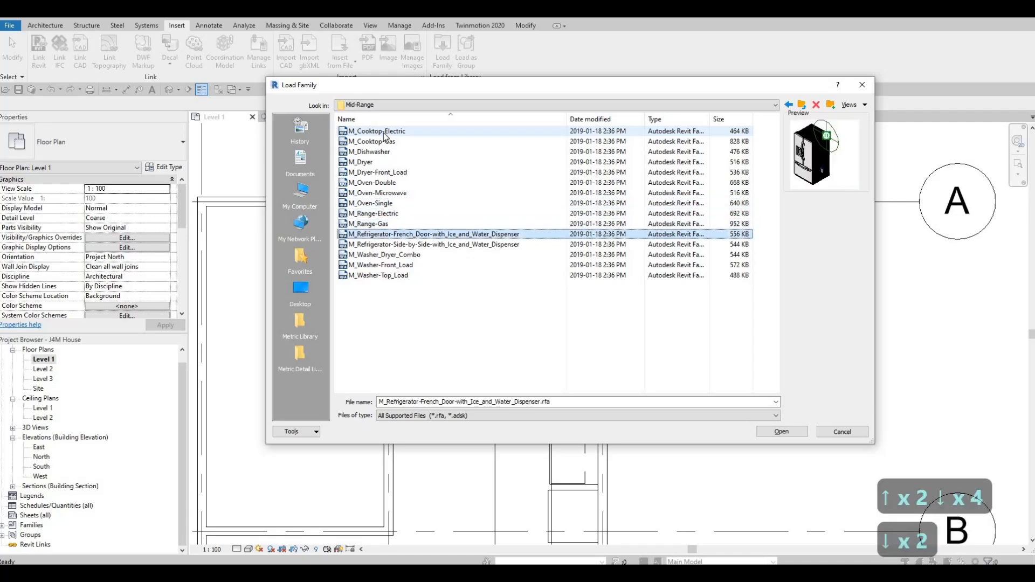
{"action": "key", "text": "Down"}
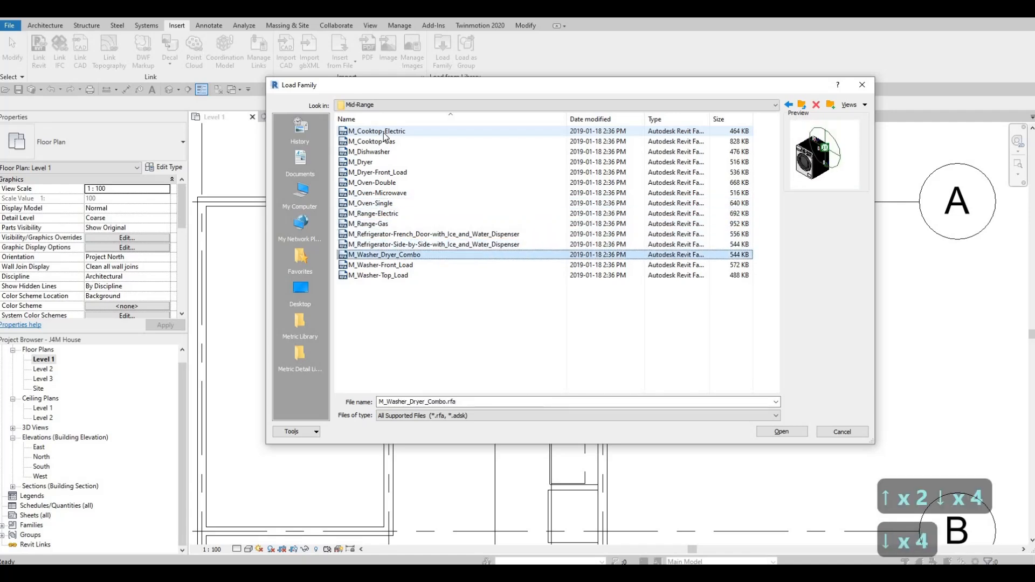
{"action": "key", "text": "Down"}
{"action": "key", "text": "Down"}
{"action": "key", "text": "Up"}
{"action": "key", "text": "Up"}
{"action": "key", "text": "Up"}
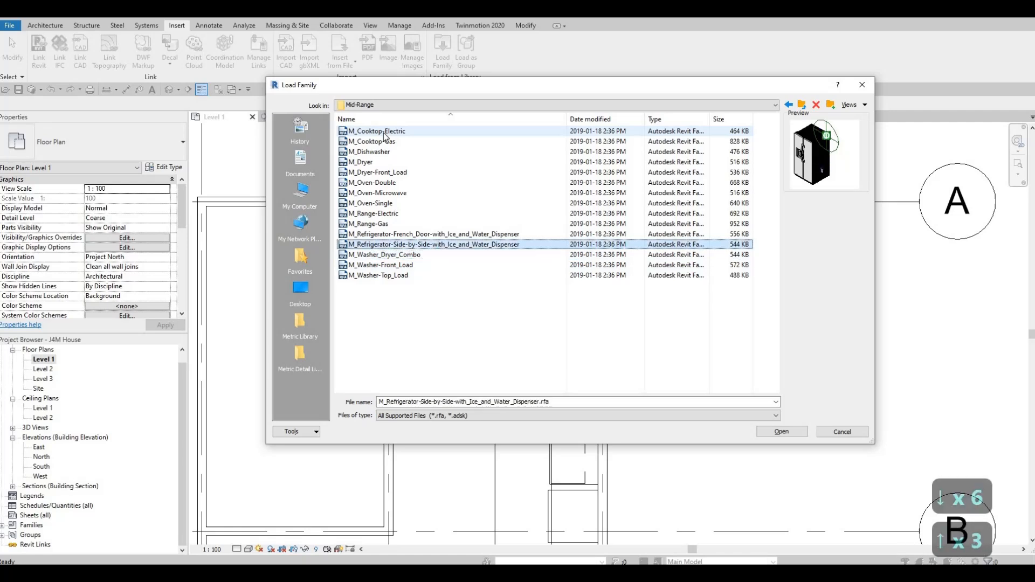
{"action": "key", "text": "Up"}
{"action": "key", "text": "Up"}
{"action": "key", "text": "Up"}
{"action": "key", "text": "Up"}
{"action": "key", "text": "Up"}
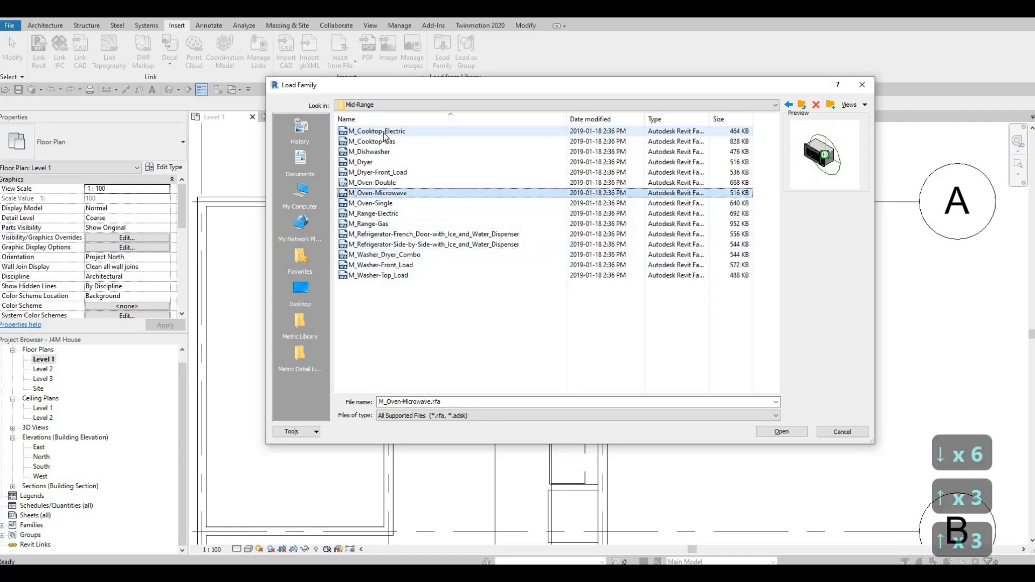
{"action": "key", "text": "Down"}
{"action": "key", "text": "Up"}
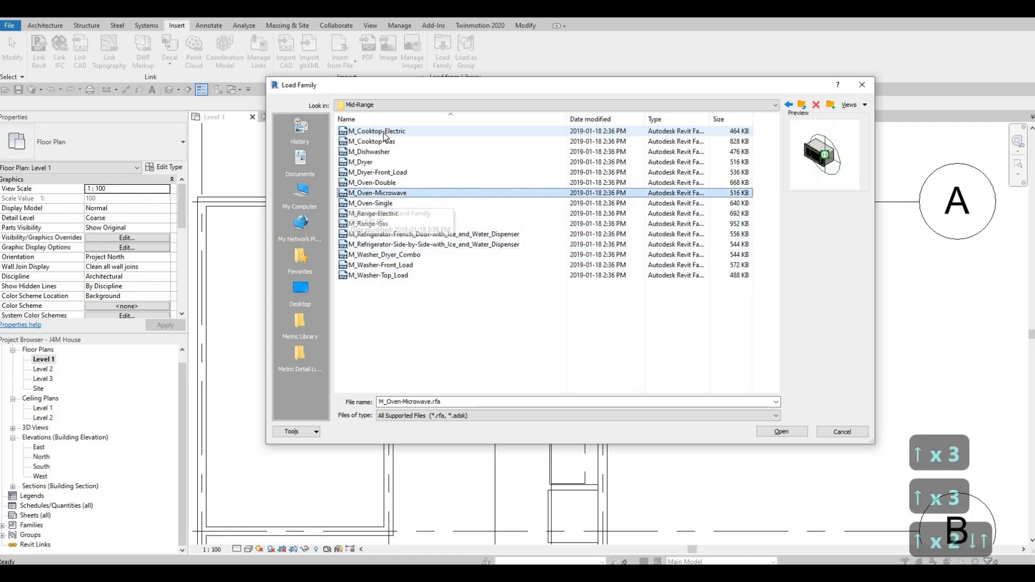
{"action": "key", "text": "Up"}
{"action": "key", "text": "Up"}
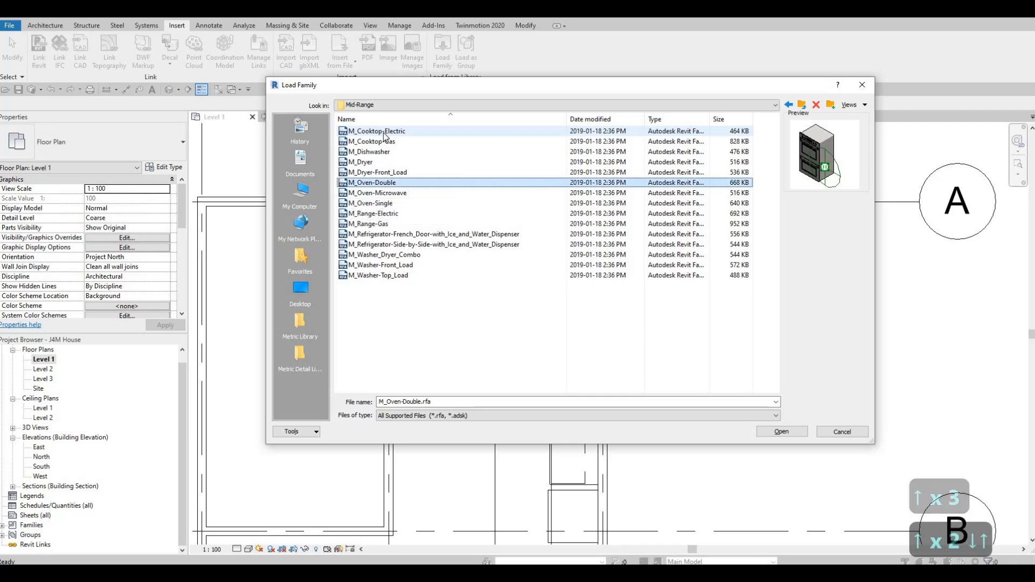
{"action": "key", "text": "Up"}
{"action": "key", "text": "Up"}
{"action": "key", "text": "Up"}
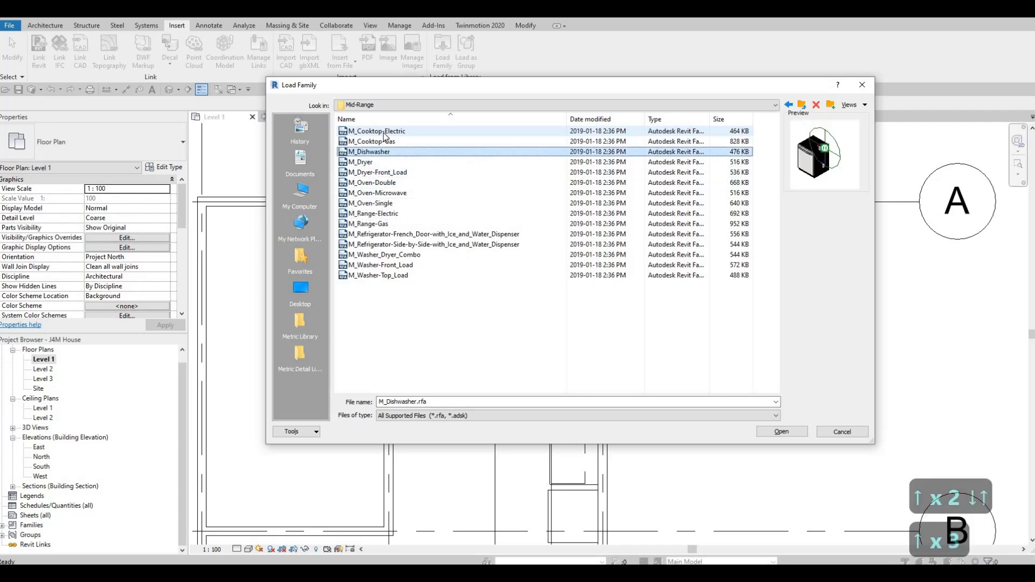
{"action": "key", "text": "Up"}
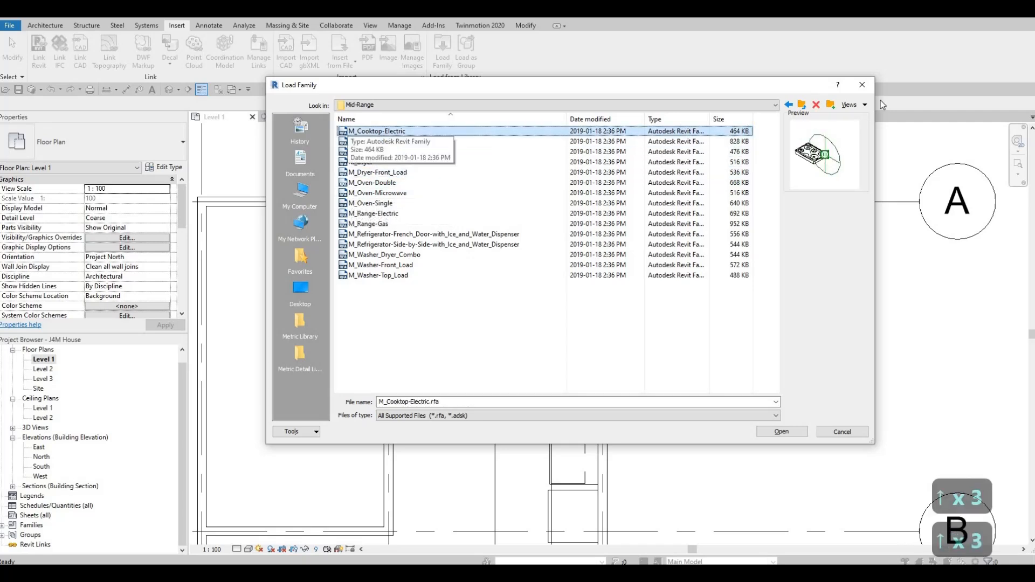
Examine the previews of the appliance families in the High-End folder, from the coffee system through the refrigerators, undercounter units and warming drawers.
{"action": "left_click", "coordinate": [803, 105]}
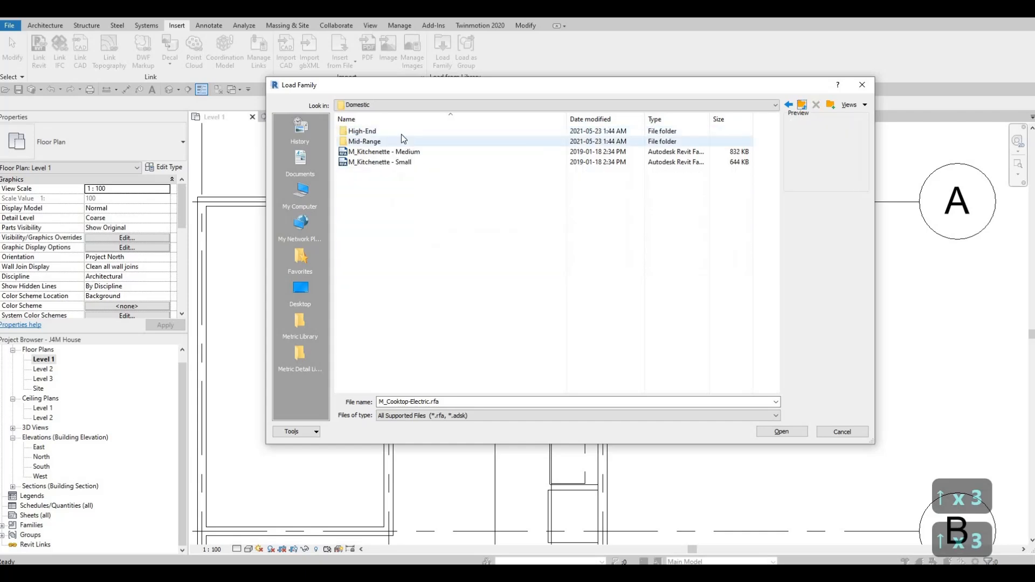
{"action": "double_click", "coordinate": [392, 133]}
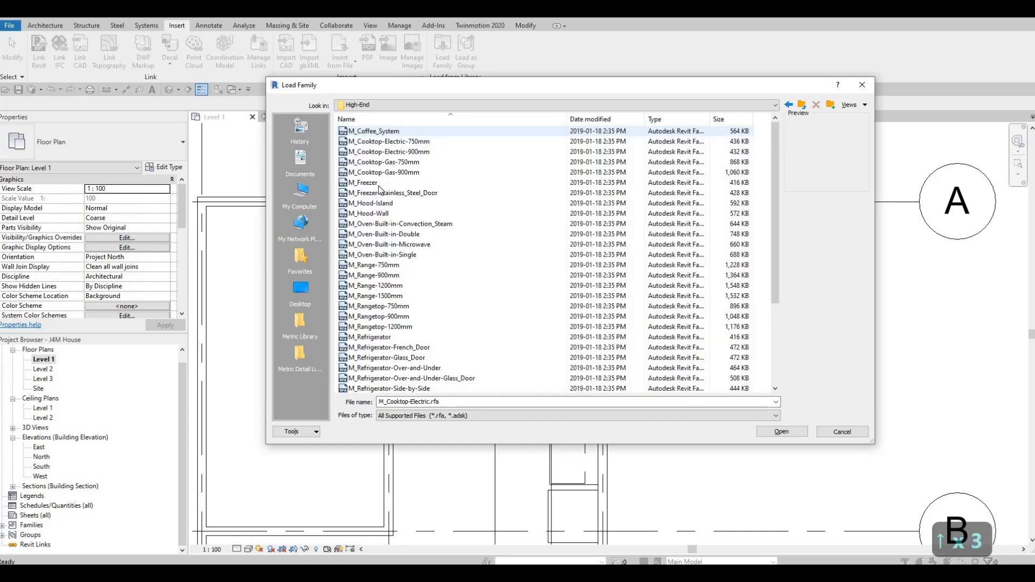
{"action": "left_click", "coordinate": [376, 132]}
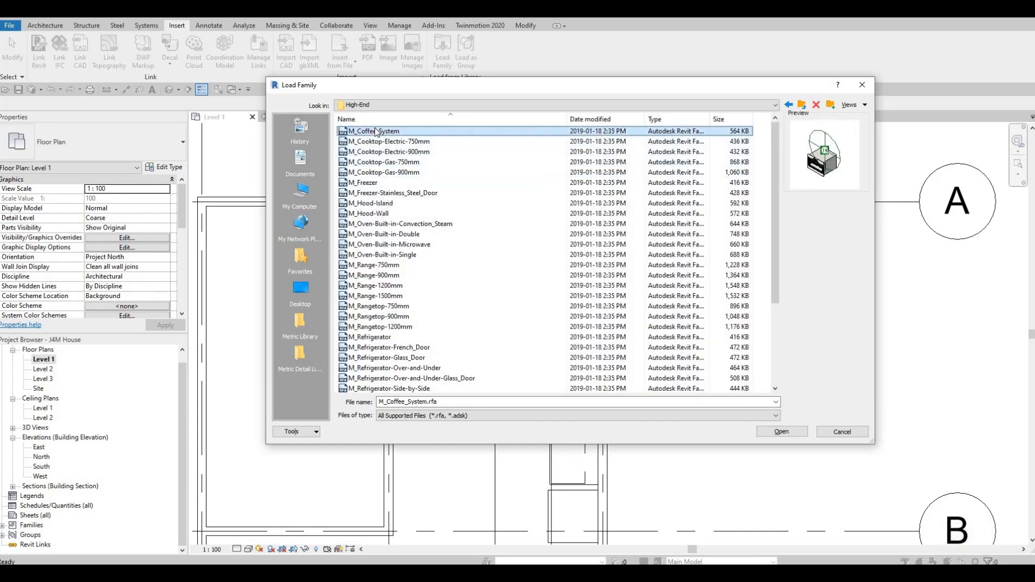
{"action": "key", "text": "Down"}
{"action": "key", "text": "Down"}
{"action": "key", "text": "Down"}
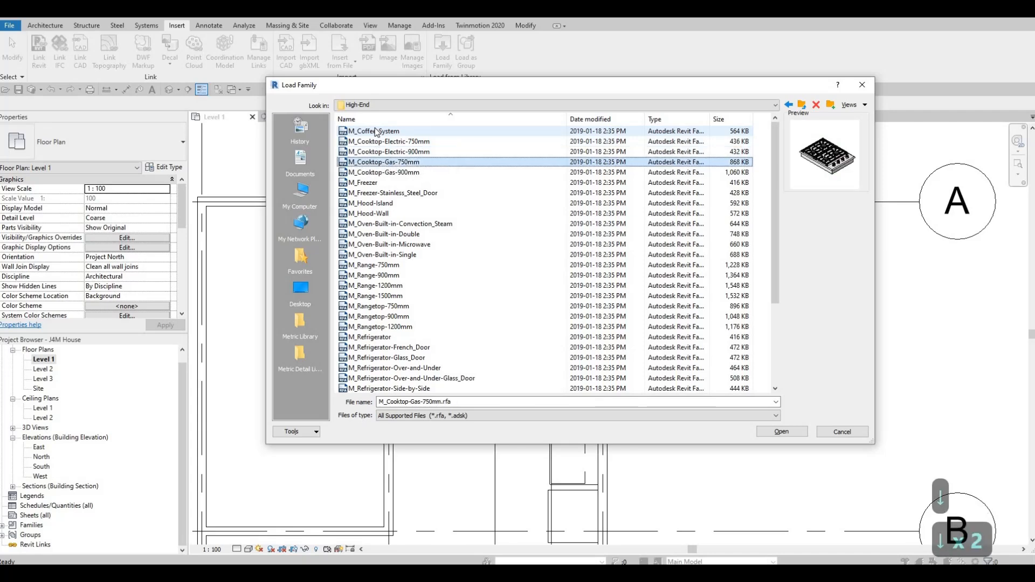
{"action": "key", "text": "Down"}
{"action": "key", "text": "Down"}
{"action": "key", "text": "Down"}
{"action": "key", "text": "Down"}
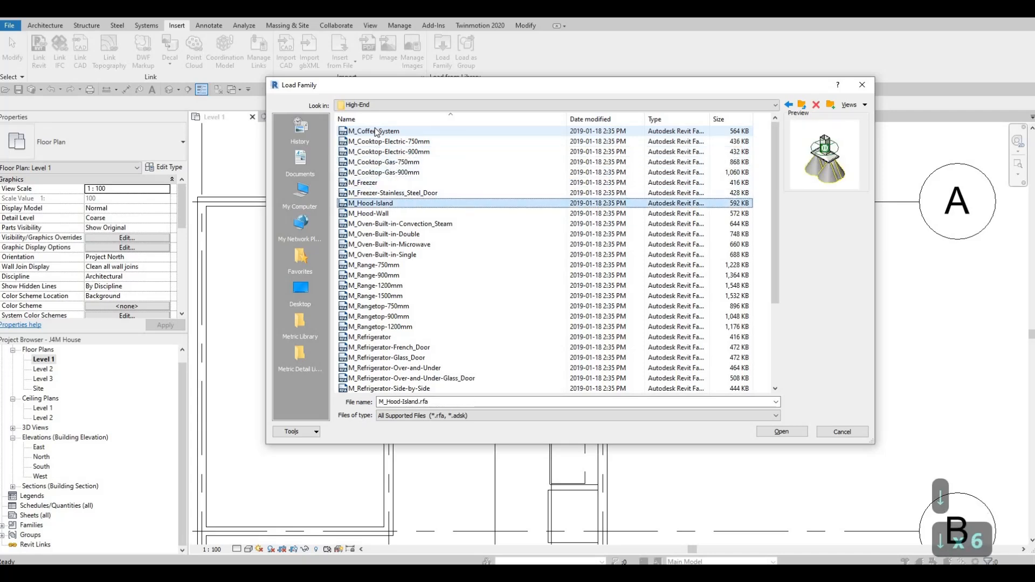
{"action": "key", "text": "Down"}
{"action": "key", "text": "Down"}
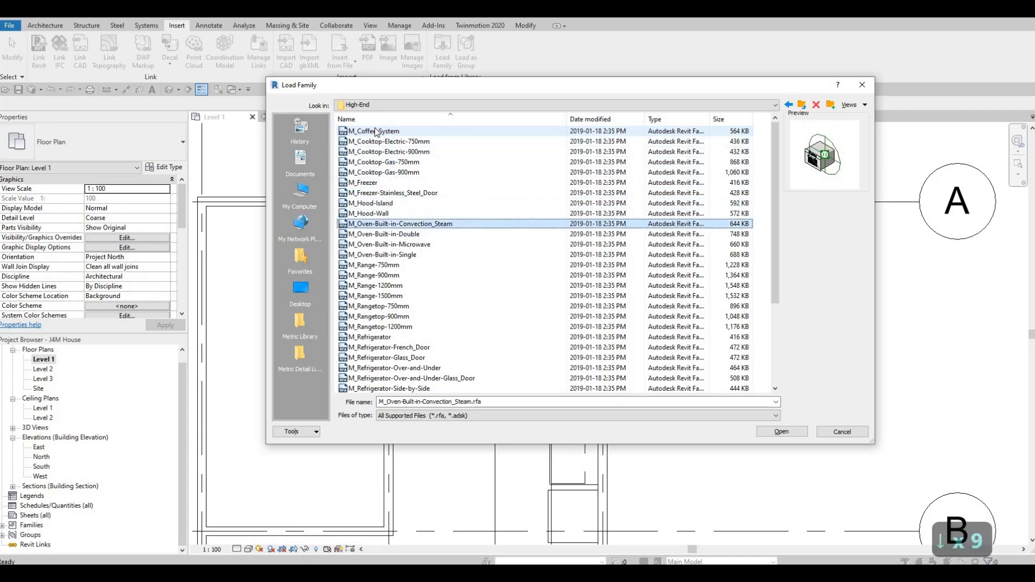
{"action": "key", "text": "Down"}
{"action": "key", "text": "Down"}
{"action": "key", "text": "Down"}
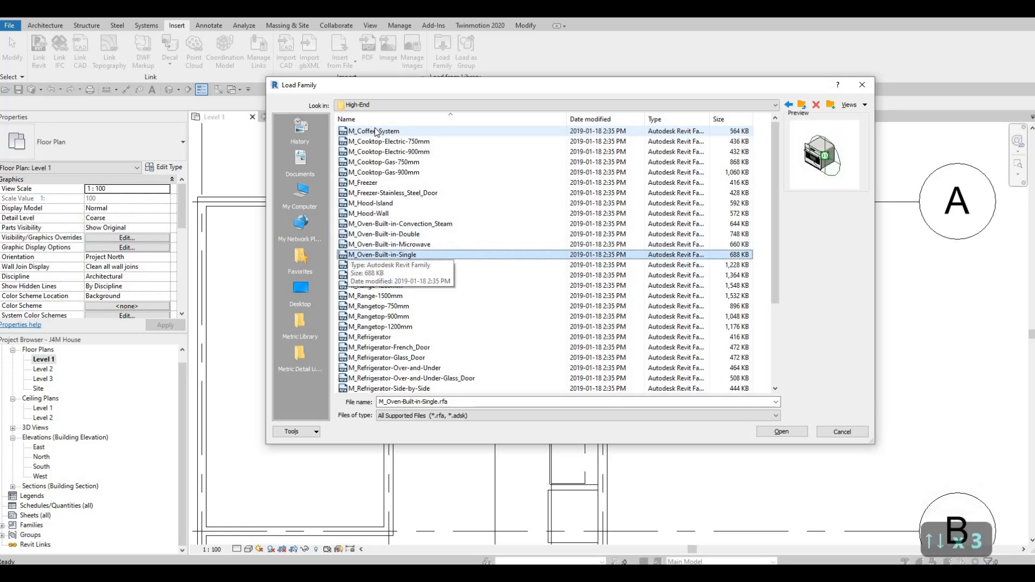
{"action": "key", "text": "Down"}
{"action": "key", "text": "Down"}
{"action": "key", "text": "Down"}
{"action": "key", "text": "Down"}
{"action": "key", "text": "Down"}
{"action": "key", "text": "Down"}
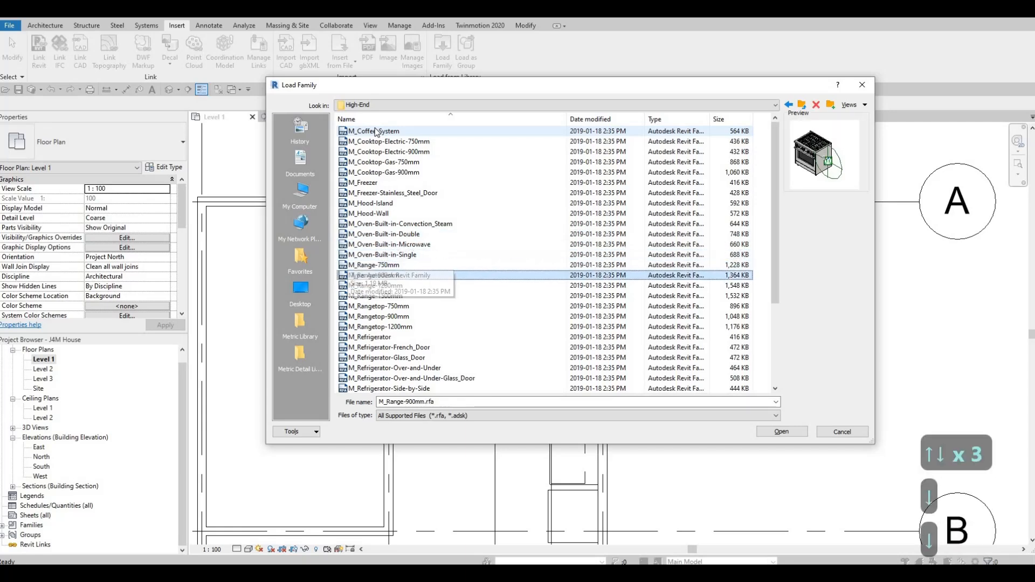
{"action": "key", "text": "Down"}
{"action": "key", "text": "Down"}
{"action": "key", "text": "Down"}
{"action": "key", "text": "Down"}
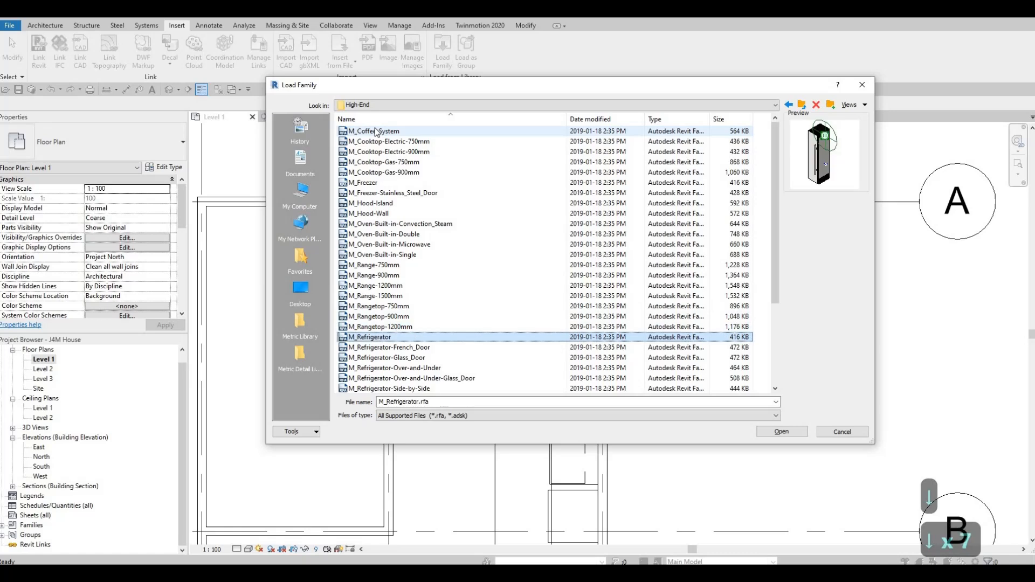
{"action": "key", "text": "Down"}
{"action": "key", "text": "Down"}
{"action": "key", "text": "Down"}
{"action": "key", "text": "Down"}
{"action": "key", "text": "Down"}
{"action": "key", "text": "Down"}
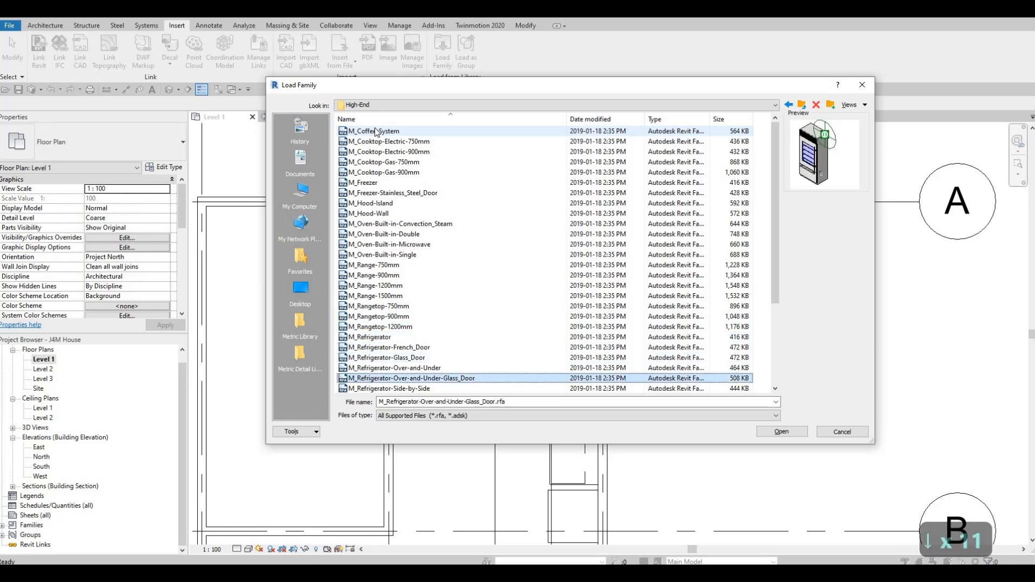
{"action": "key", "text": "Up"}
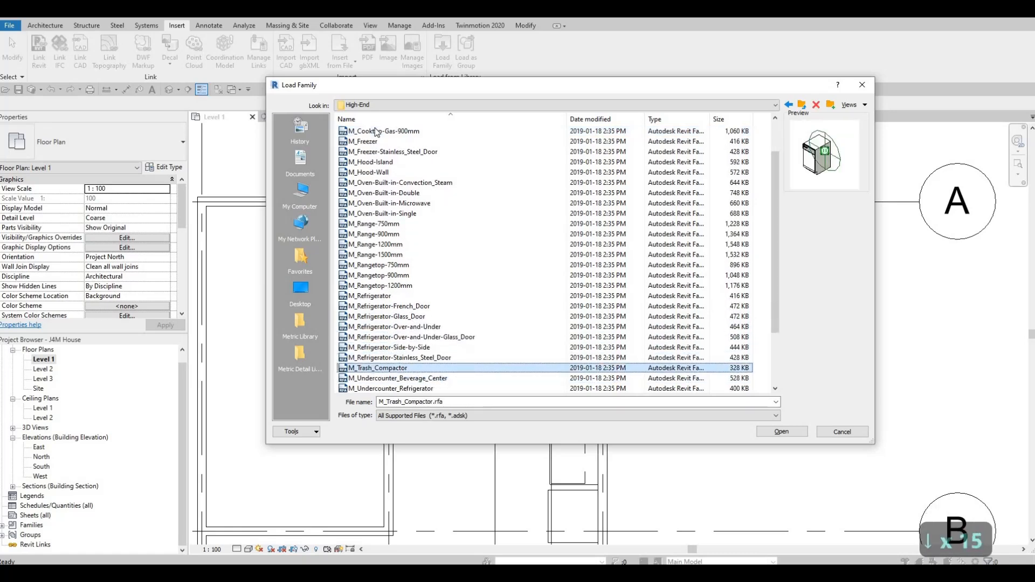
{"action": "key", "text": "Up"}
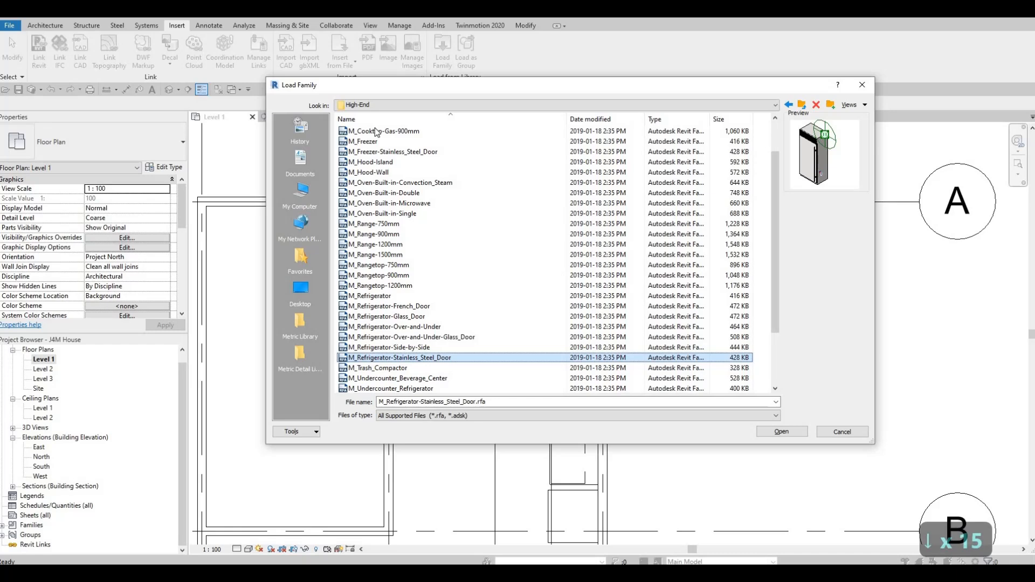
{"action": "key", "text": "Down"}
{"action": "key", "text": "Down"}
{"action": "key", "text": "Down"}
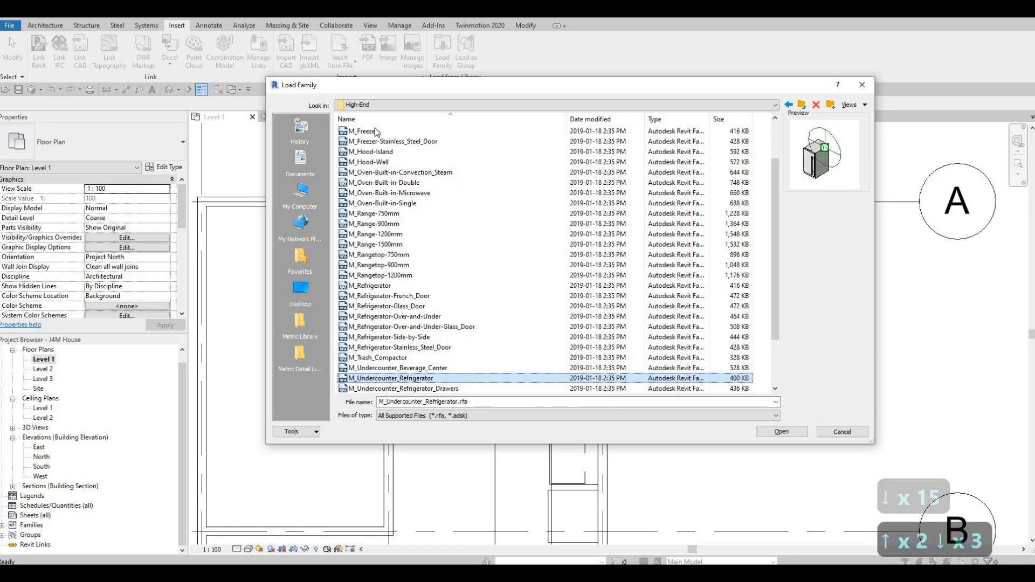
{"action": "key", "text": "Up"}
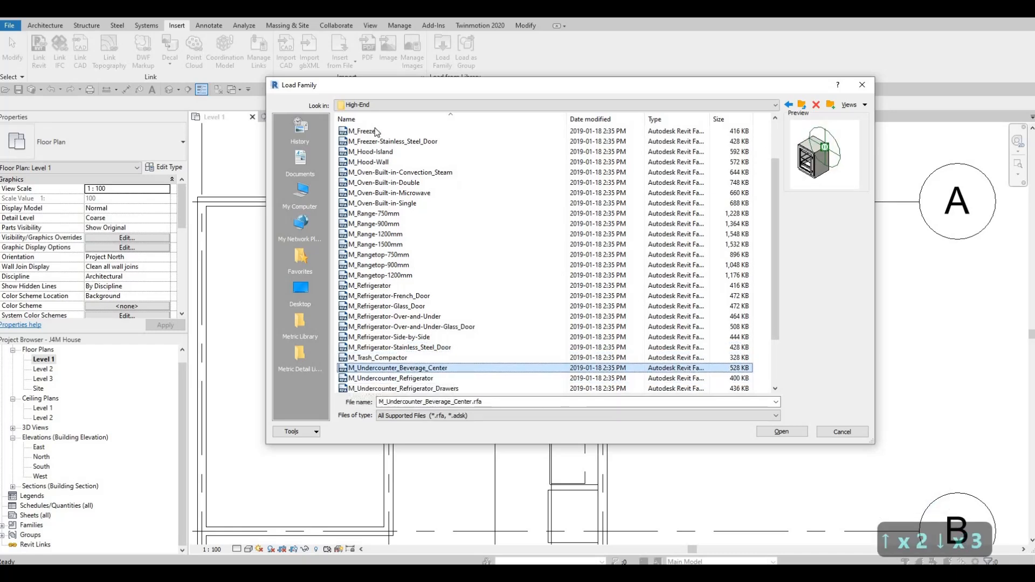
{"action": "key", "text": "Down"}
{"action": "key", "text": "Down"}
{"action": "key", "text": "Down"}
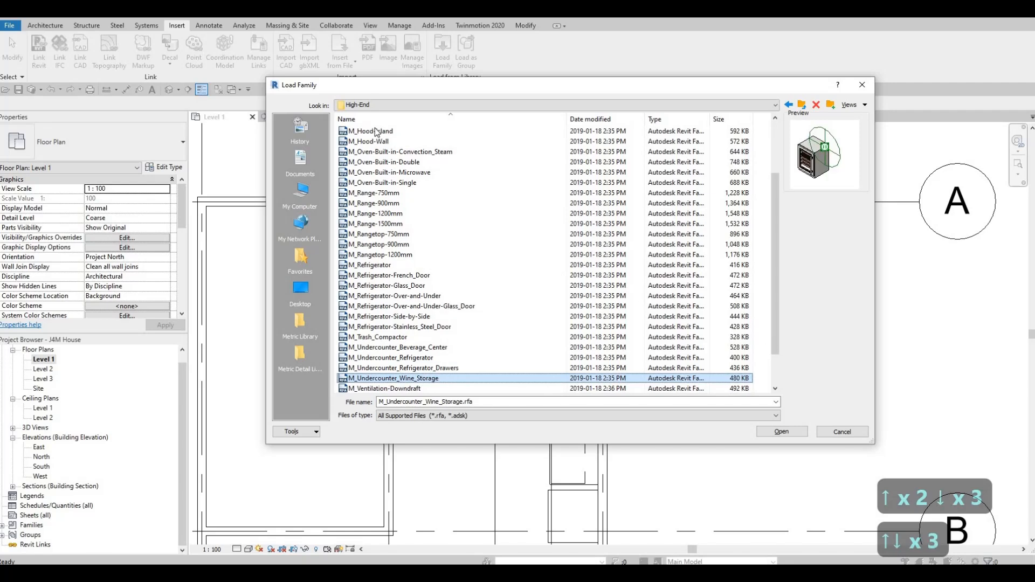
{"action": "key", "text": "Down"}
{"action": "key", "text": "Down"}
{"action": "key", "text": "Down"}
{"action": "key", "text": "Down"}
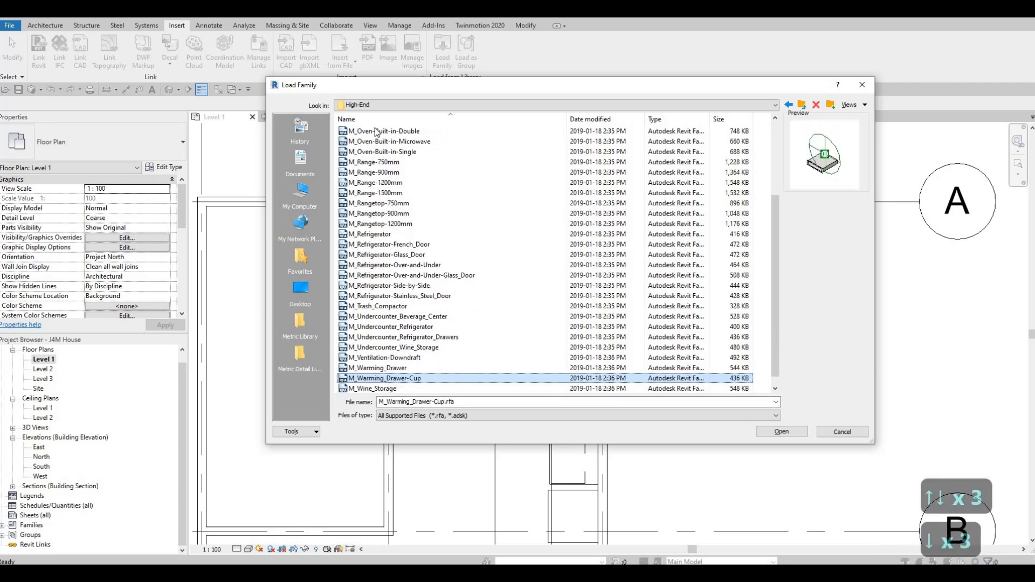
{"action": "key", "text": "Up"}
{"action": "key", "text": "Up"}
{"action": "key", "text": "Up"}
{"action": "key", "text": "Up"}
{"action": "key", "text": "Up"}
{"action": "key", "text": "Up"}
{"action": "key", "text": "Up"}
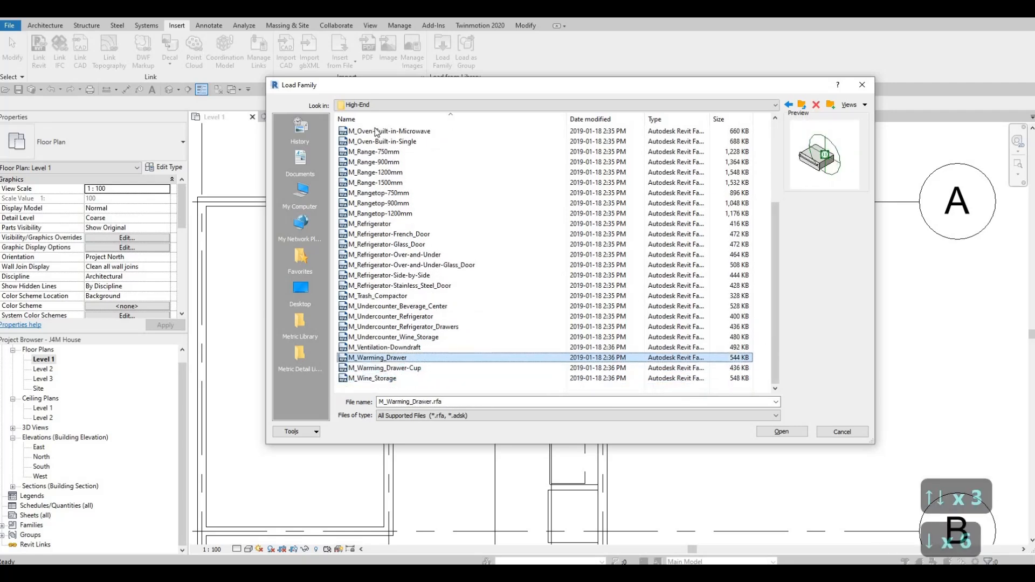
{"action": "key", "text": "Up"}
{"action": "key", "text": "Up"}
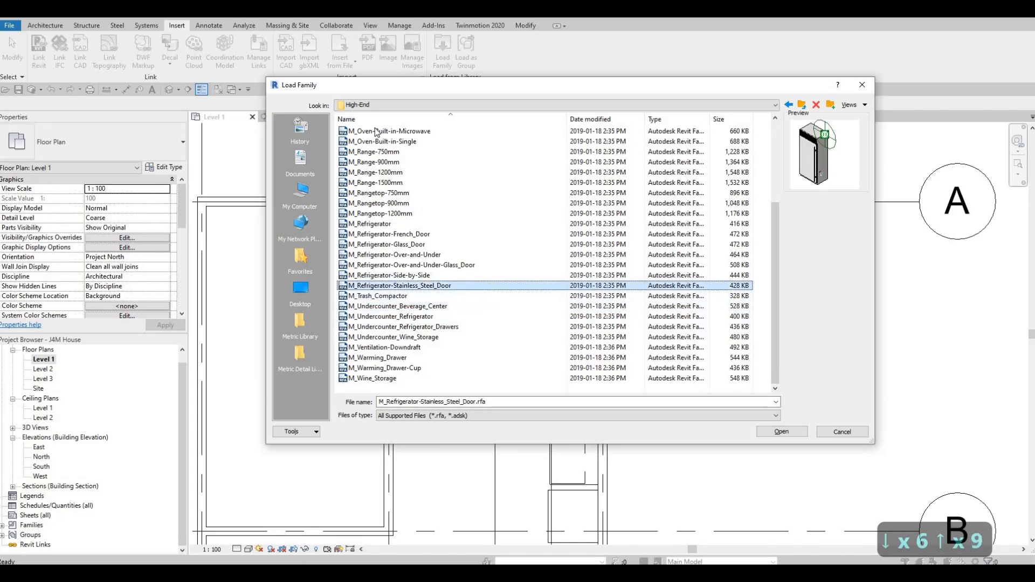
{"action": "key", "text": "Down"}
{"action": "key", "text": "Up"}
{"action": "key", "text": "Up"}
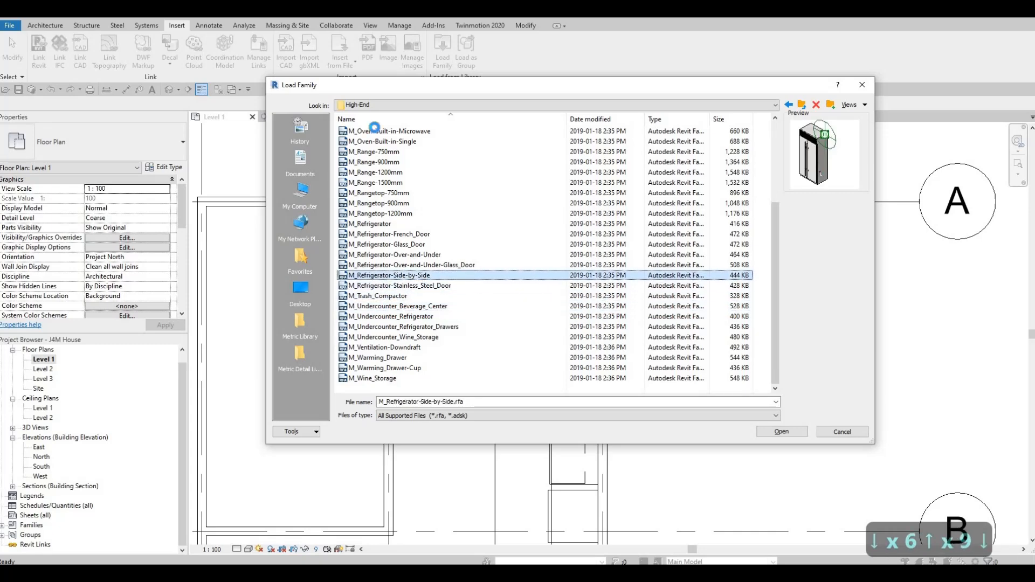
Examine the previews of the High-End appliance families listed above the side-by-side refrigerator.
{"action": "key", "text": "Up"}
{"action": "key", "text": "Up"}
{"action": "key", "text": "Up"}
{"action": "key", "text": "Up"}
{"action": "key", "text": "Up"}
{"action": "key", "text": "Escape"}
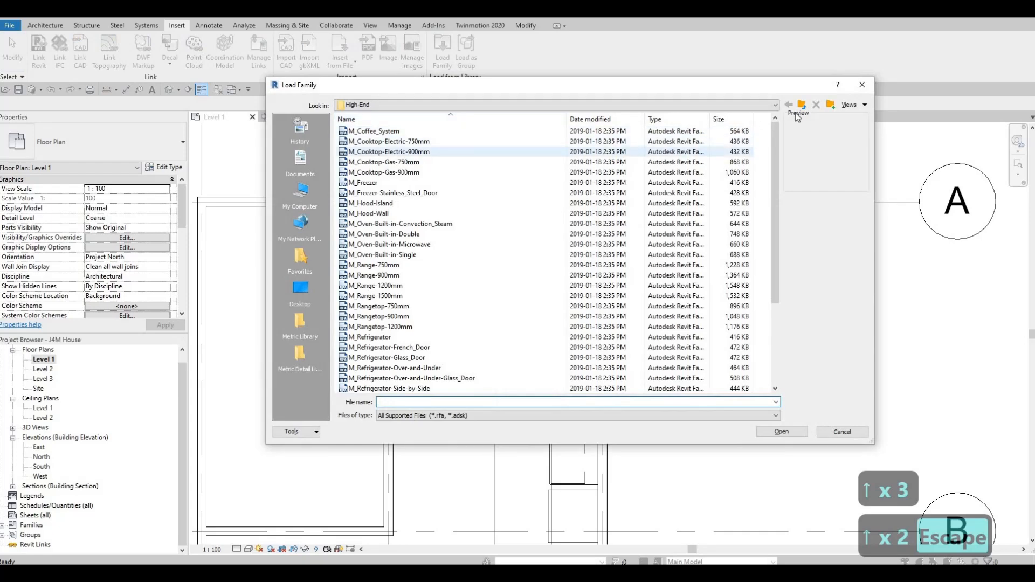
Compare the refrigerator, washer and dryer previews in the Mid-Range folder and load the M_Dishwasher family.
{"action": "left_click", "coordinate": [803, 106]}
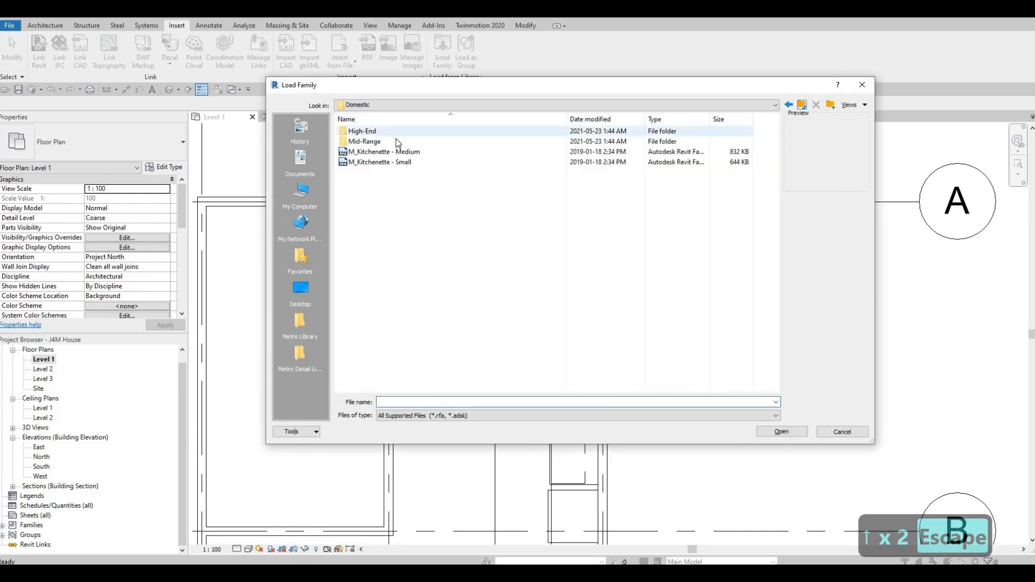
{"action": "double_click", "coordinate": [396, 141]}
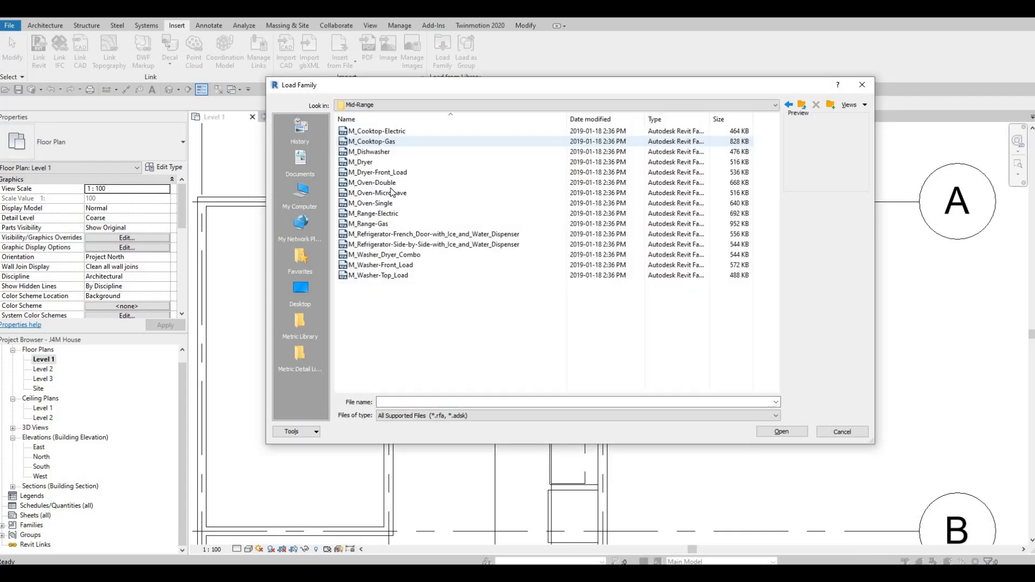
{"action": "key", "text": "Down"}
{"action": "left_click", "coordinate": [389, 235]}
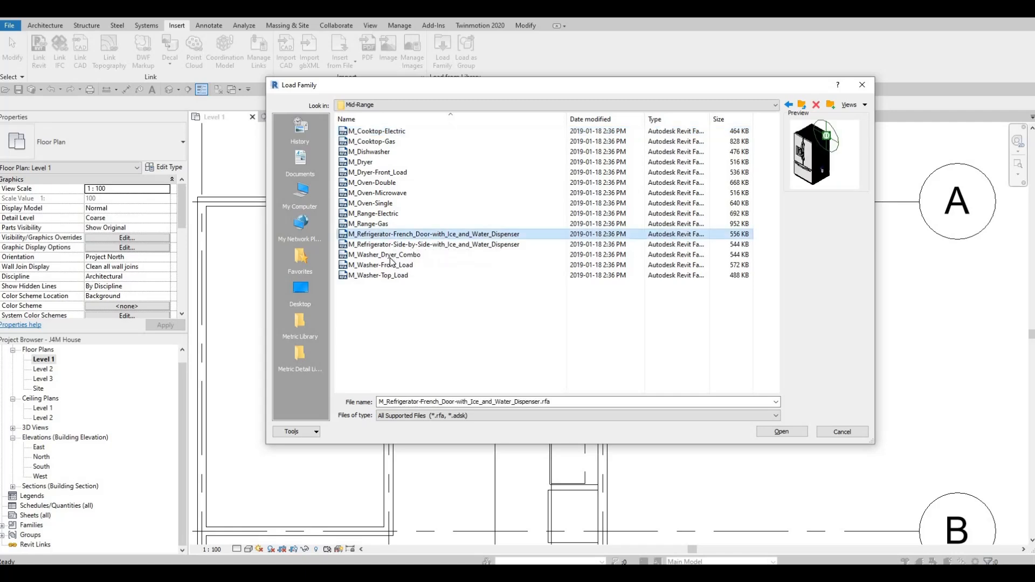
{"action": "key", "text": "Down"}
{"action": "key", "text": "Down"}
{"action": "key", "text": "Down"}
{"action": "key", "text": "Down"}
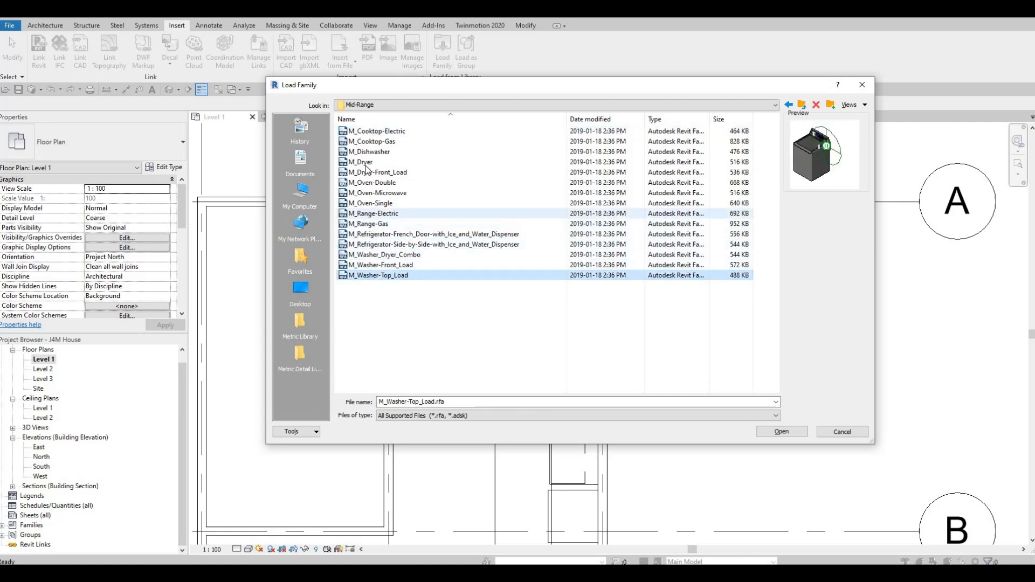
{"action": "left_click", "coordinate": [366, 164]}
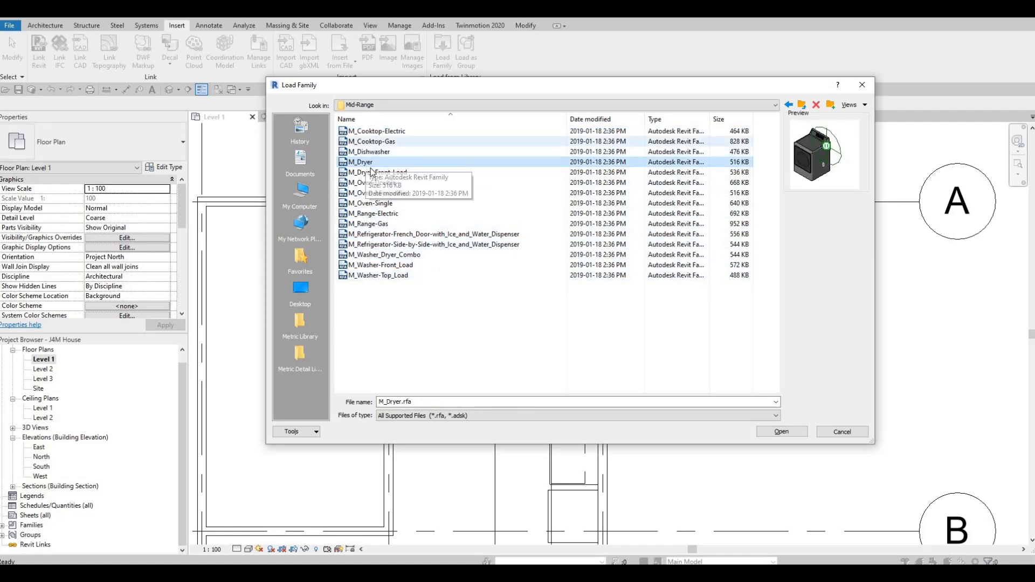
{"action": "key", "text": "Up"}
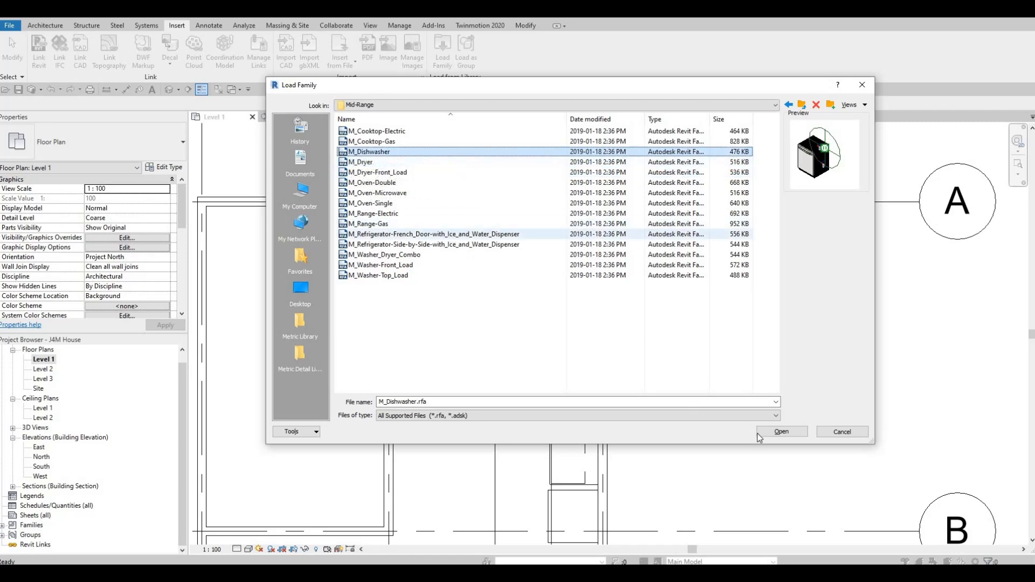
{"action": "key", "text": "Return"}
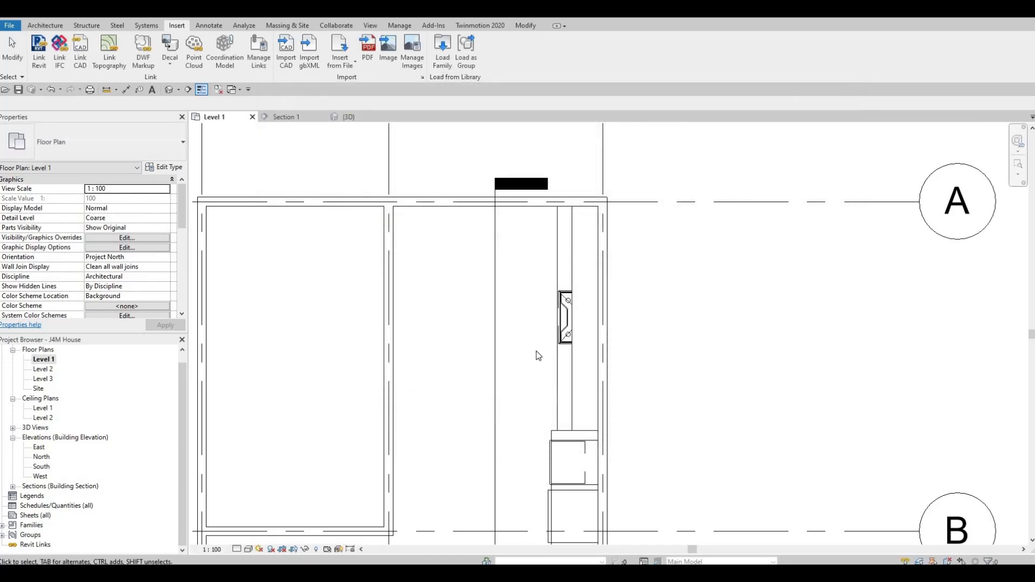
Place a 600mm M_Dishwasher under the Level 1 kitchen counter, against the side of the oven cabinet.
{"action": "key", "text": "c"}
{"action": "key", "text": "m"}
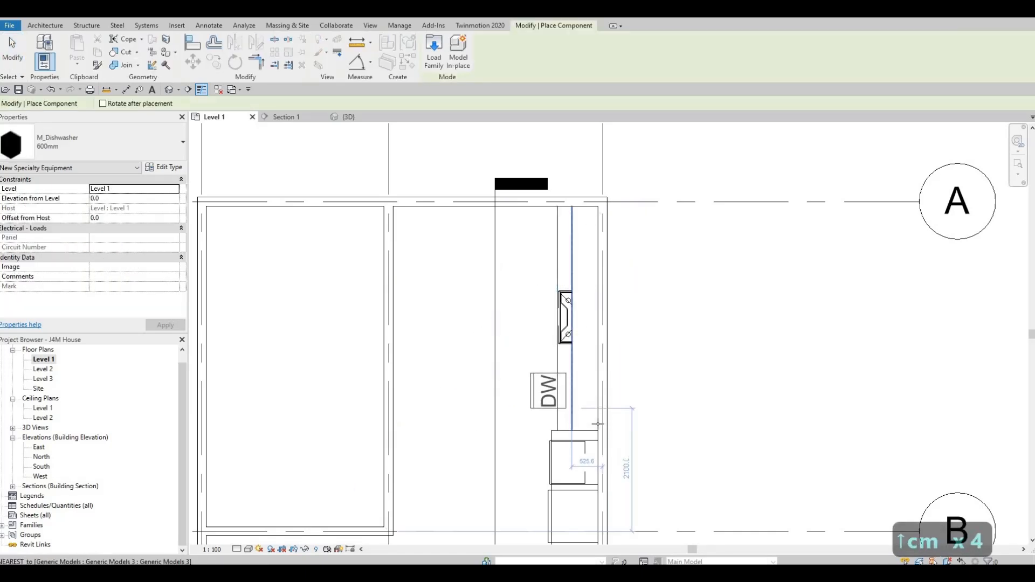
{"action": "scroll", "coordinate": [588, 407], "scroll_direction": "up", "scroll_amount": 4}
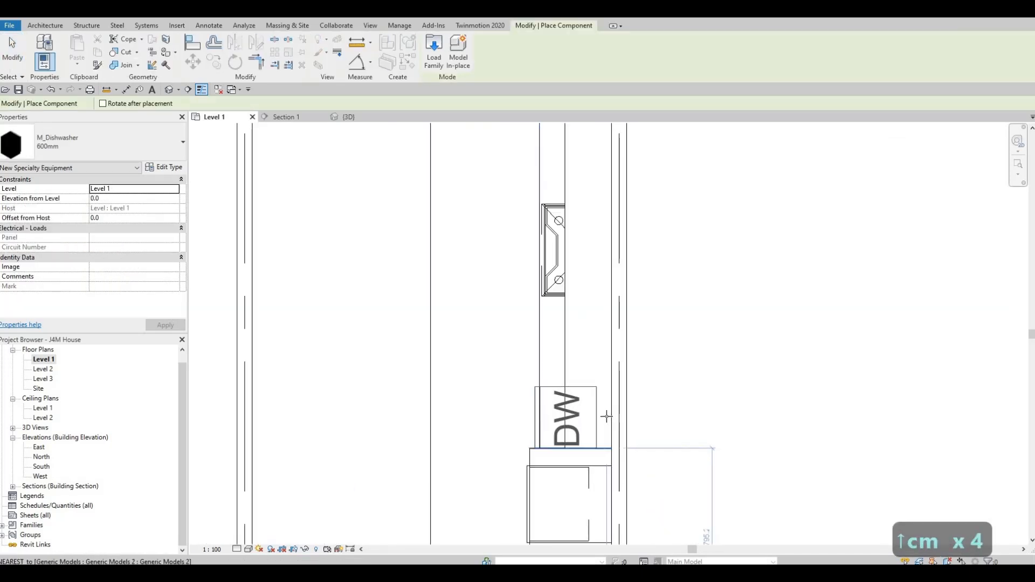
{"action": "left_click", "coordinate": [576, 416]}
{"action": "scroll", "coordinate": [567, 405], "scroll_direction": "up", "scroll_amount": 1}
{"action": "key", "text": "Escape"}
{"action": "key", "text": "Escape"}
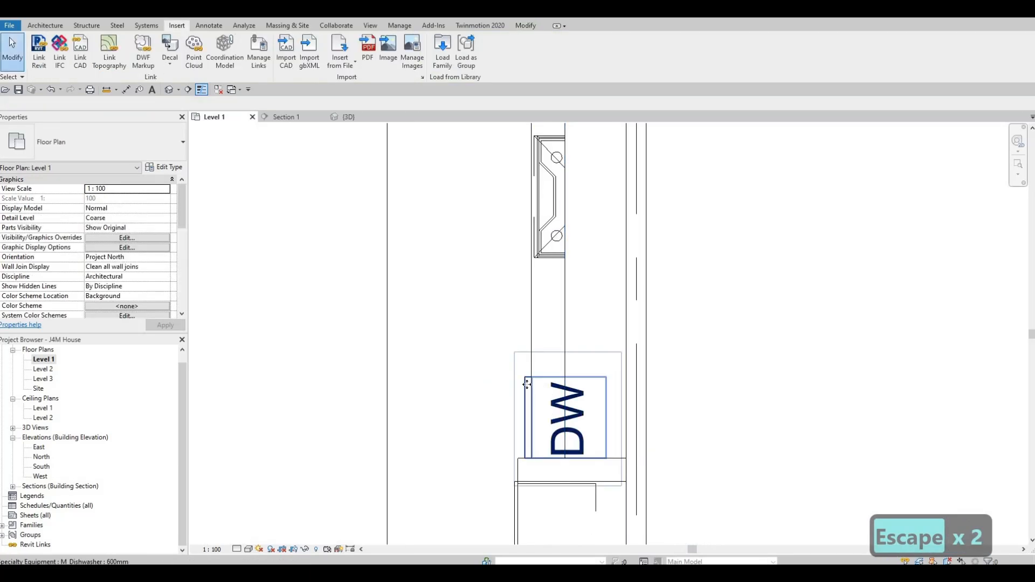
Nudge the dishwasher slightly away from the oven cabinet and turn off Show Label in its 600mm type.
{"action": "left_click", "coordinate": [528, 390]}
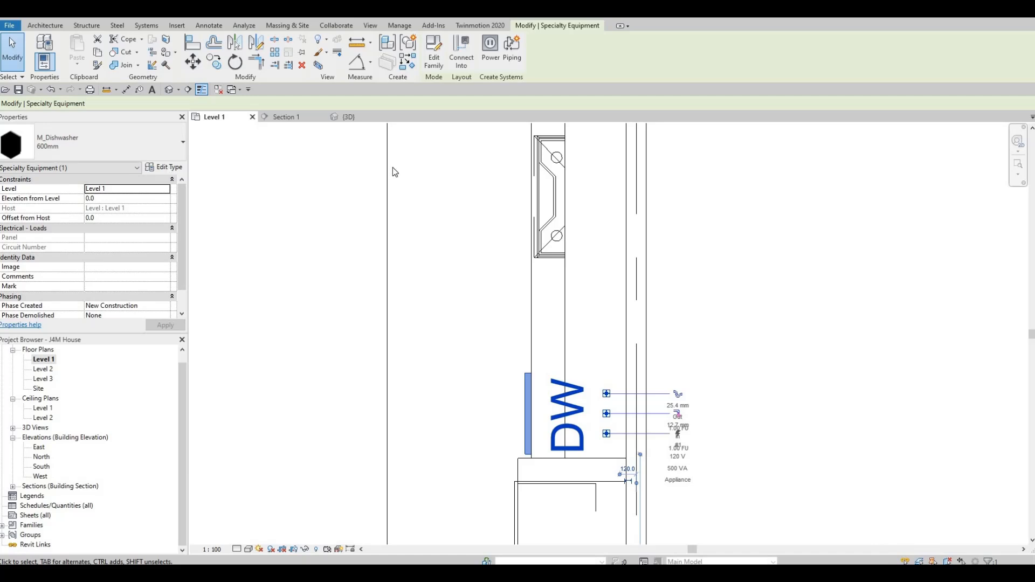
{"action": "left_click", "coordinate": [165, 167]}
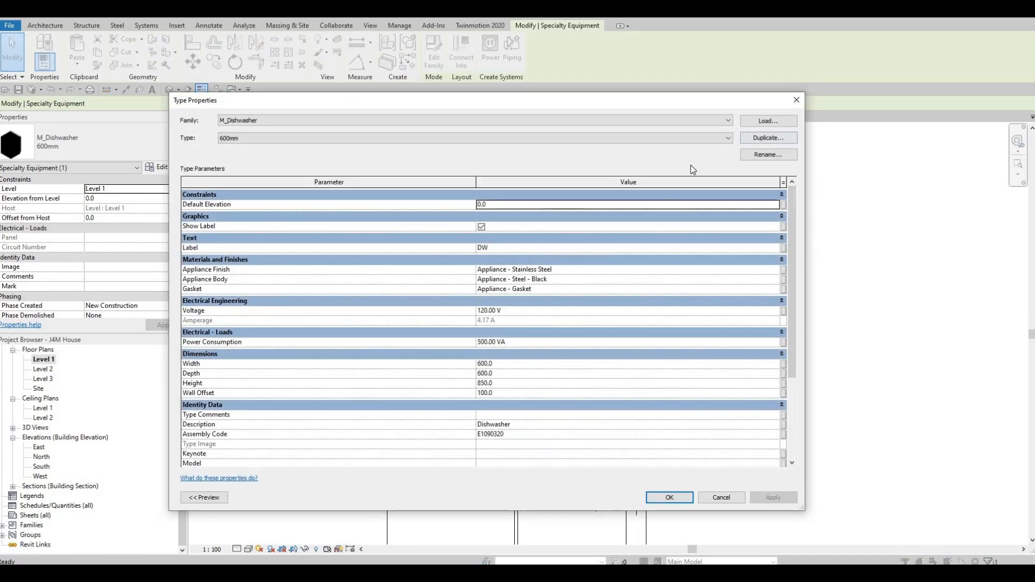
{"action": "left_click", "coordinate": [768, 137]}
{"action": "key", "text": "Escape"}
{"action": "key", "text": "Escape"}
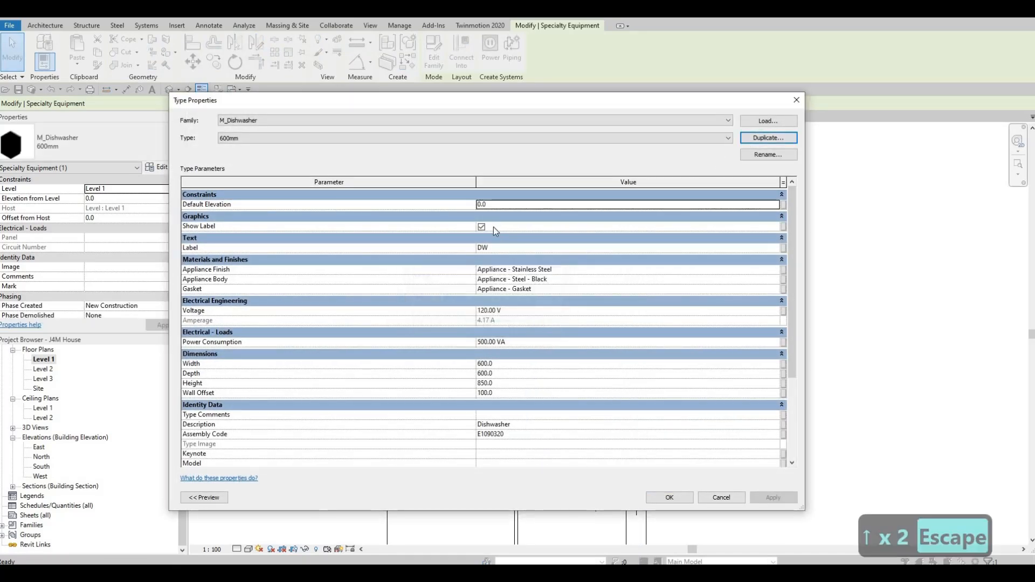
{"action": "left_click", "coordinate": [482, 226]}
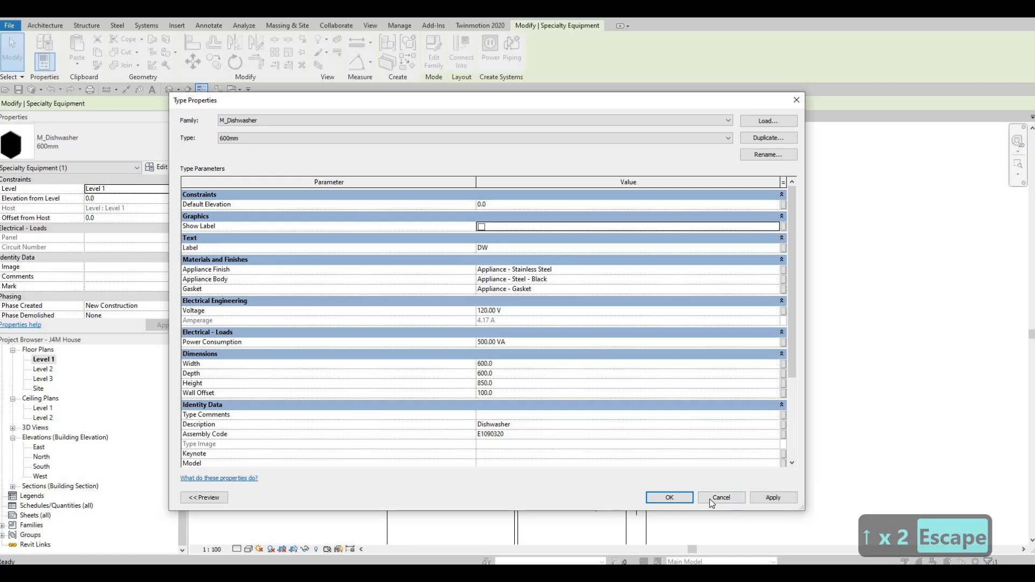
{"action": "key", "text": "Escape"}
{"action": "key", "text": "Escape"}
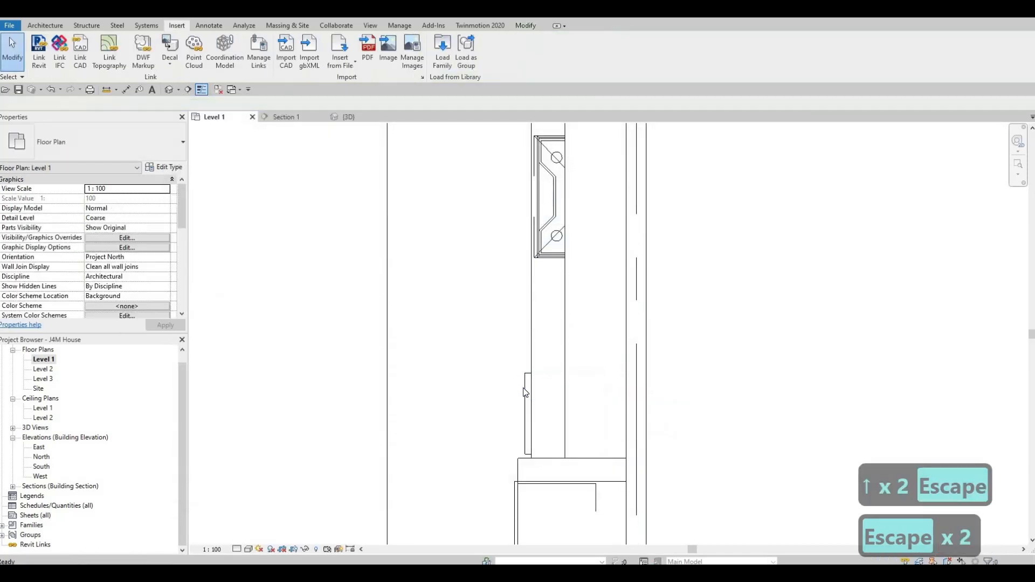
Nudge the dishwasher two increments out from the counter front toward the room.
{"action": "left_click", "coordinate": [525, 393]}
{"action": "key", "text": "Left"}
{"action": "key", "text": "Left"}
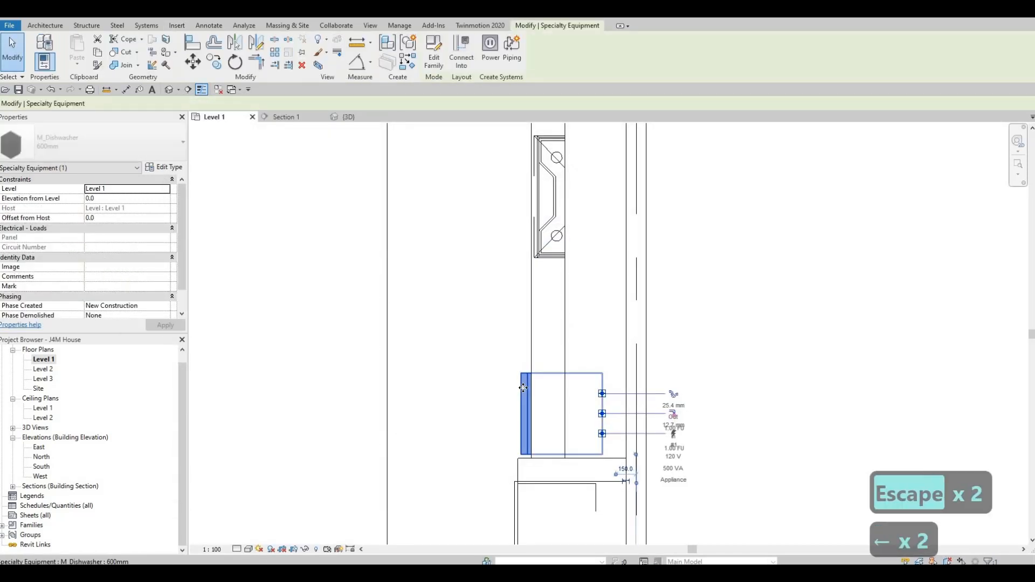
{"action": "key", "text": "Escape"}
{"action": "key", "text": "Escape"}
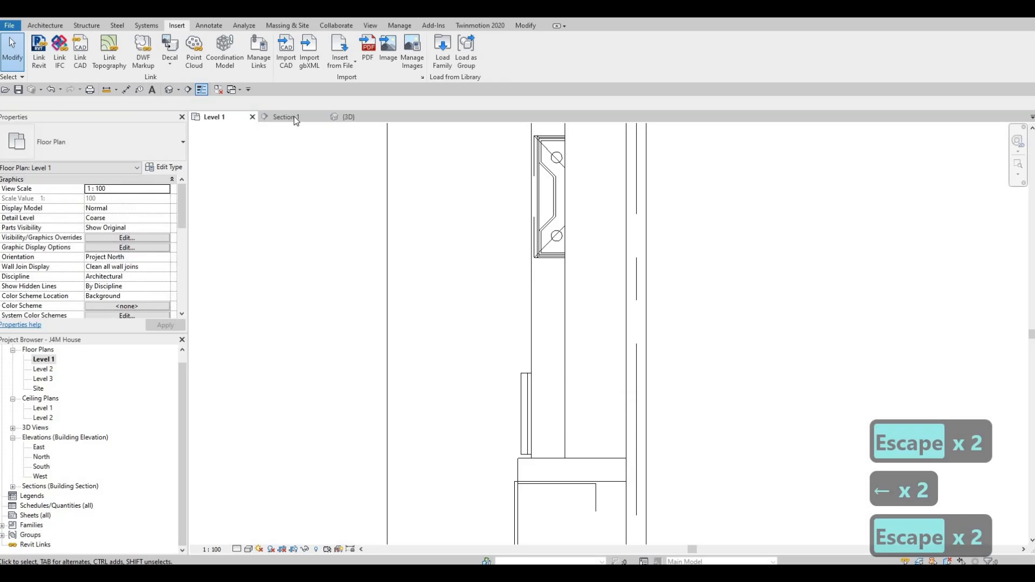
Inspect the dishwasher's fit beneath the counter and beside the ovens from several angles in 3D.
{"action": "left_click", "coordinate": [286, 117]}
{"action": "left_click", "coordinate": [342, 117]}
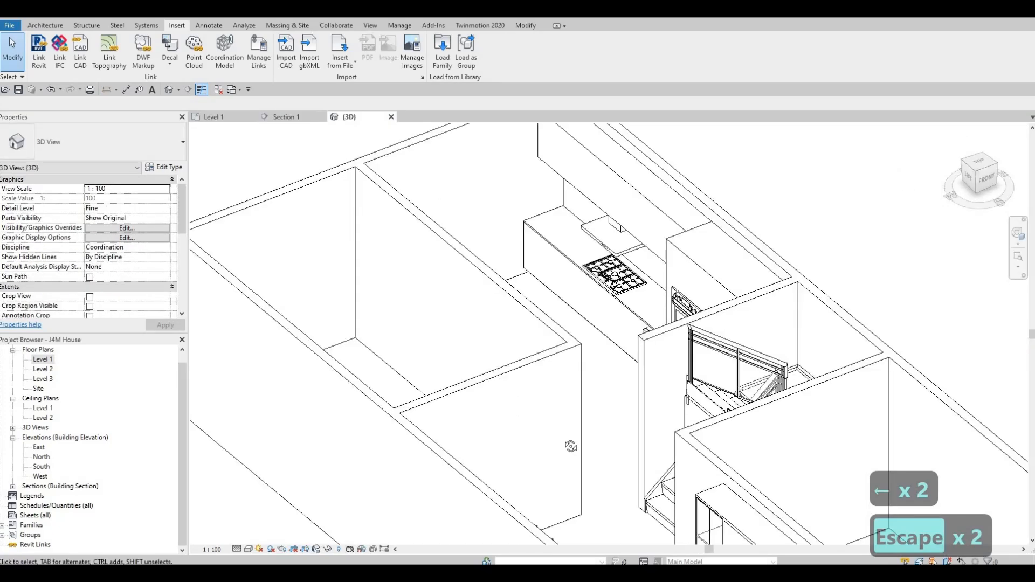
{"action": "middle_click_drag", "start_coordinate": [570, 447], "coordinate": [690, 331], "text": "shift"}
{"action": "scroll", "coordinate": [710, 294], "scroll_direction": "up", "scroll_amount": 5}
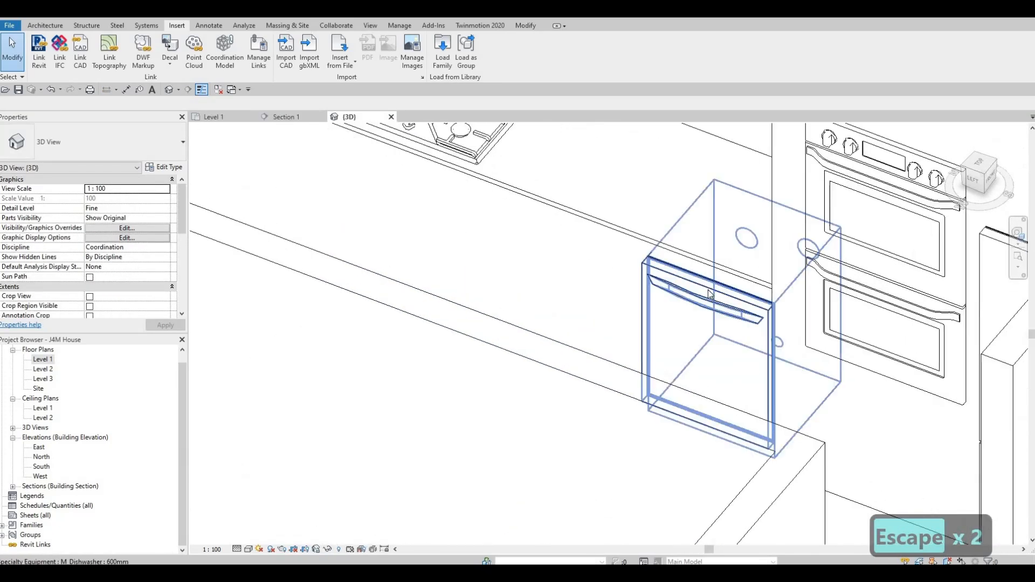
{"action": "scroll", "coordinate": [604, 380], "scroll_direction": "down", "scroll_amount": 5}
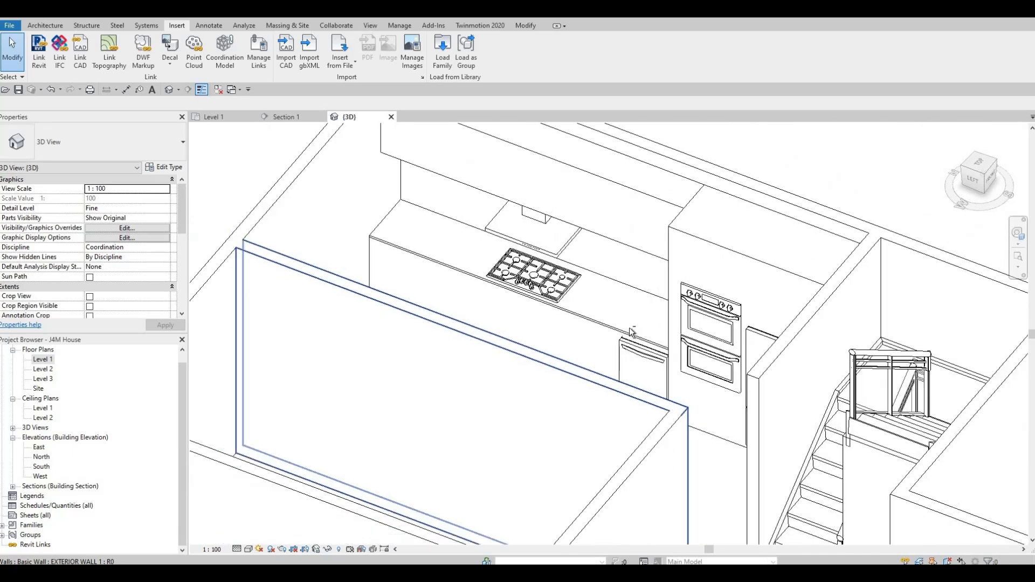
{"action": "middle_click_drag", "start_coordinate": [632, 331], "coordinate": [426, 157], "text": "shift"}
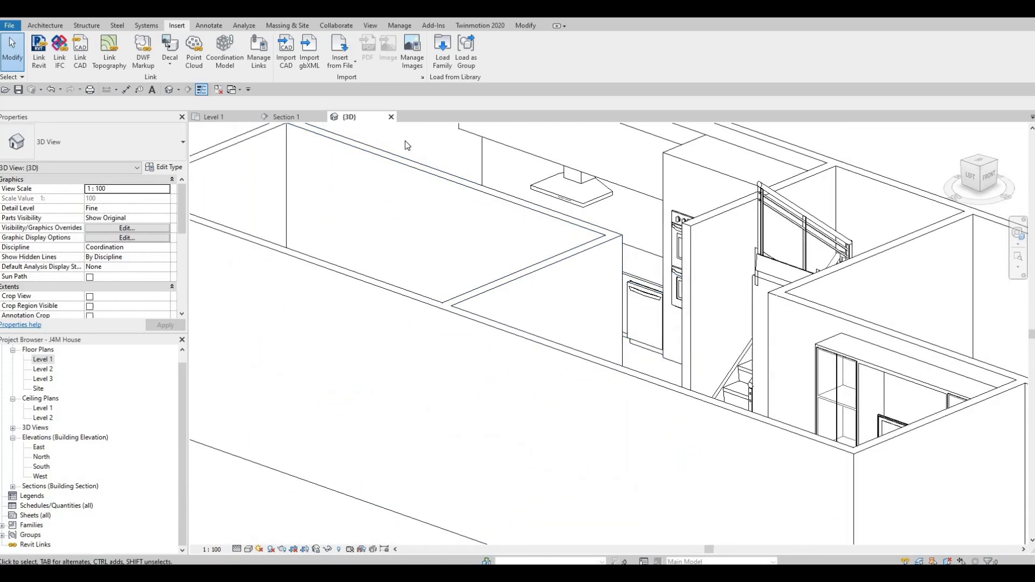
In Section 1, raise the dishwasher to an elevation of 20 mm above Level 1.
{"action": "left_click", "coordinate": [300, 118]}
{"action": "scroll", "coordinate": [593, 359], "scroll_direction": "up", "scroll_amount": 5}
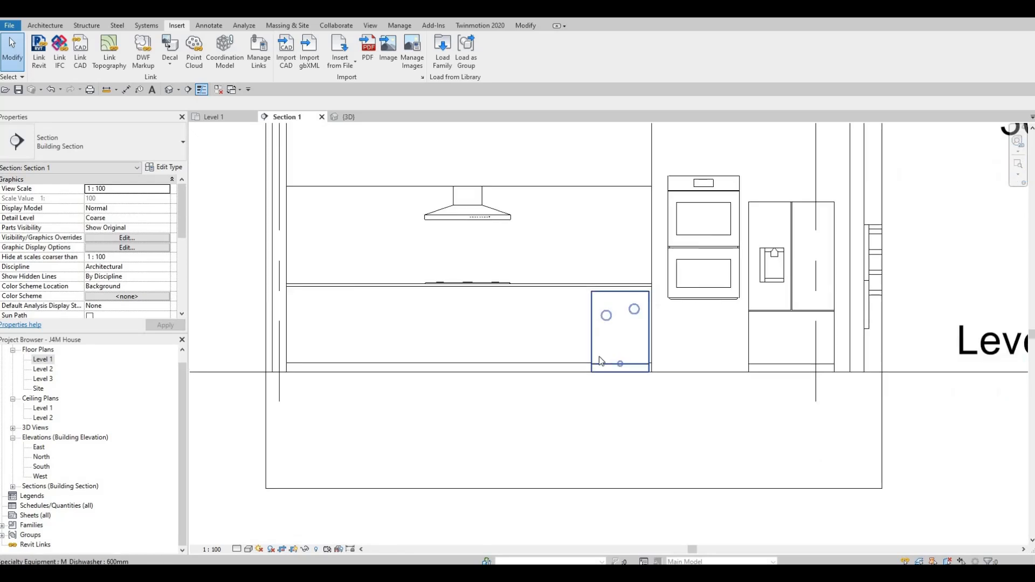
{"action": "left_click", "coordinate": [594, 349]}
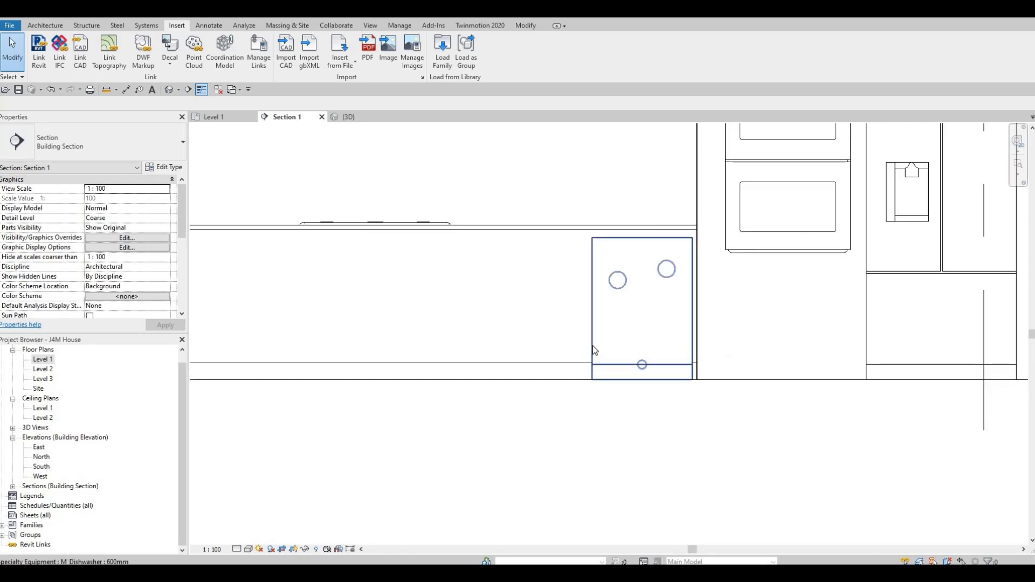
{"action": "left_click", "coordinate": [595, 351]}
{"action": "scroll", "coordinate": [594, 348], "scroll_direction": "up", "scroll_amount": 3}
{"action": "scroll", "coordinate": [593, 346], "scroll_direction": "down", "scroll_amount": 1}
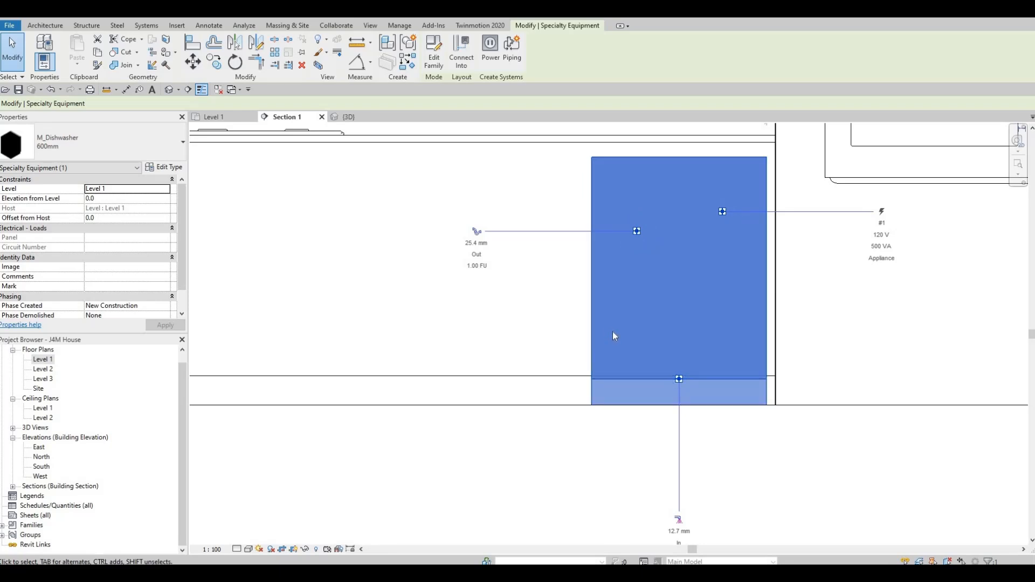
{"action": "key", "text": "Up"}
{"action": "key", "text": "Up"}
{"action": "key", "text": "Up"}
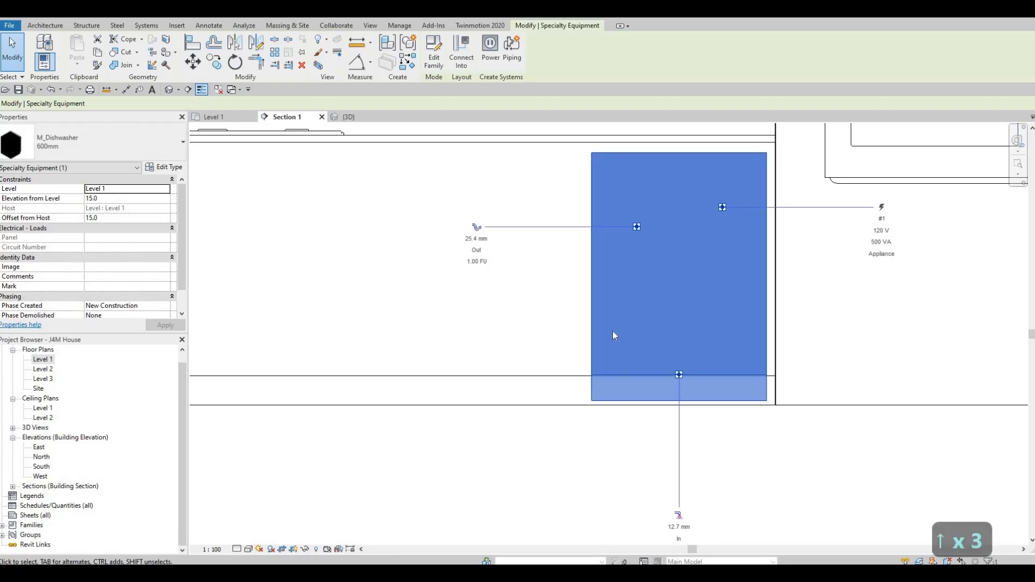
{"action": "key", "text": "Up"}
{"action": "key", "text": "Up"}
{"action": "key", "text": "Down"}
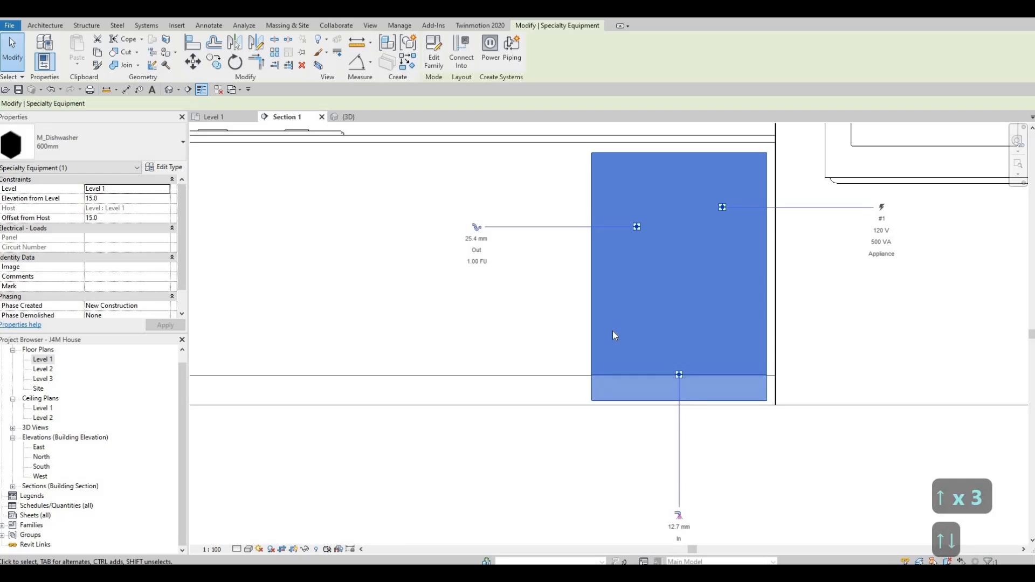
{"action": "key", "text": "Escape"}
{"action": "key", "text": "Escape"}
{"action": "key", "text": "Escape"}
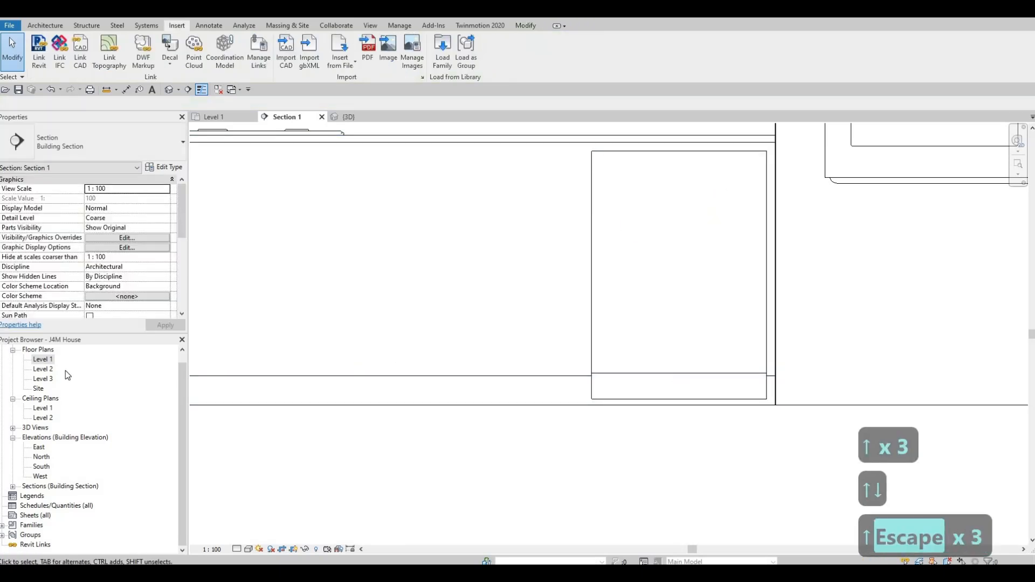
On the Level 1 plan, nudge the dishwasher two increments back toward the wall behind the counter.
{"action": "double_click", "coordinate": [47, 361]}
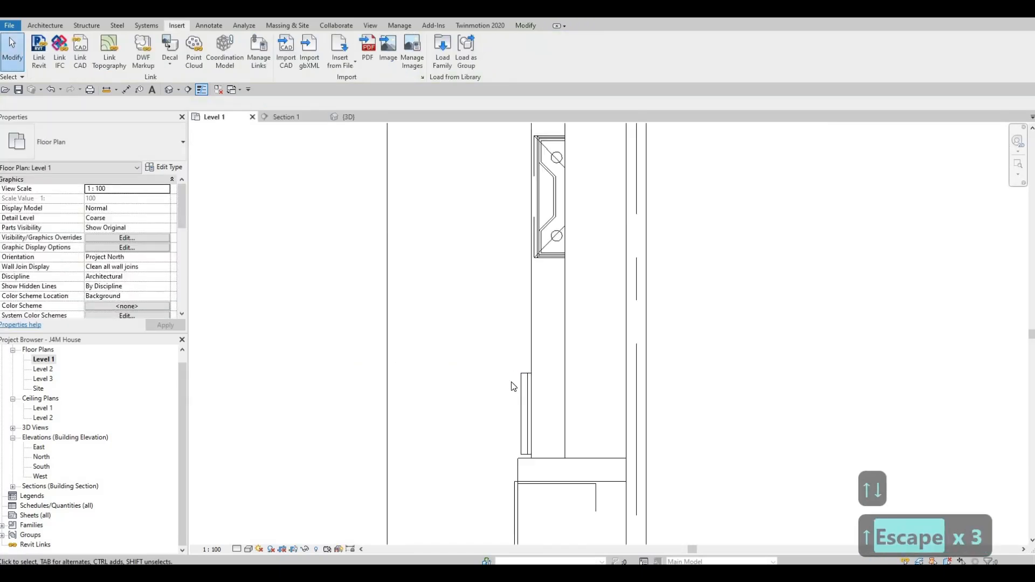
{"action": "left_click", "coordinate": [523, 392]}
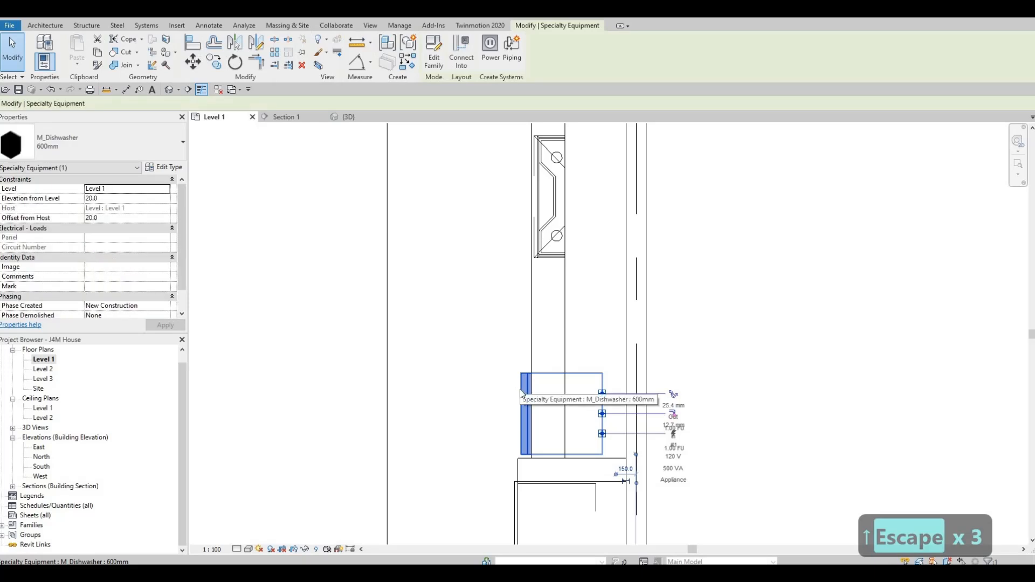
{"action": "key", "text": "Right"}
{"action": "key", "text": "Right"}
{"action": "key", "text": "Escape"}
{"action": "key", "text": "Escape"}
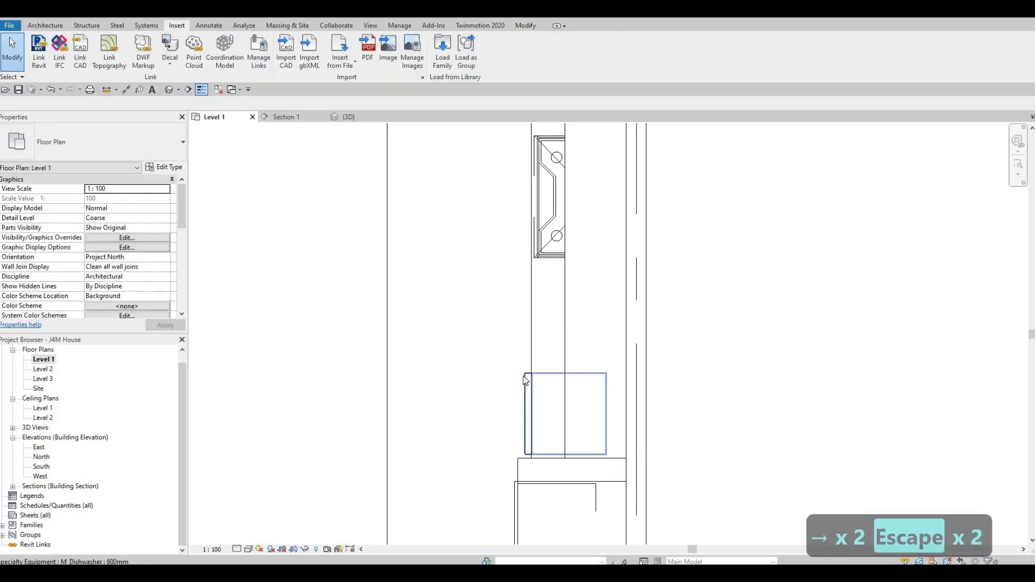
Examine the dishwasher's front and base against the counter in 3D and select it.
{"action": "left_click", "coordinate": [348, 117]}
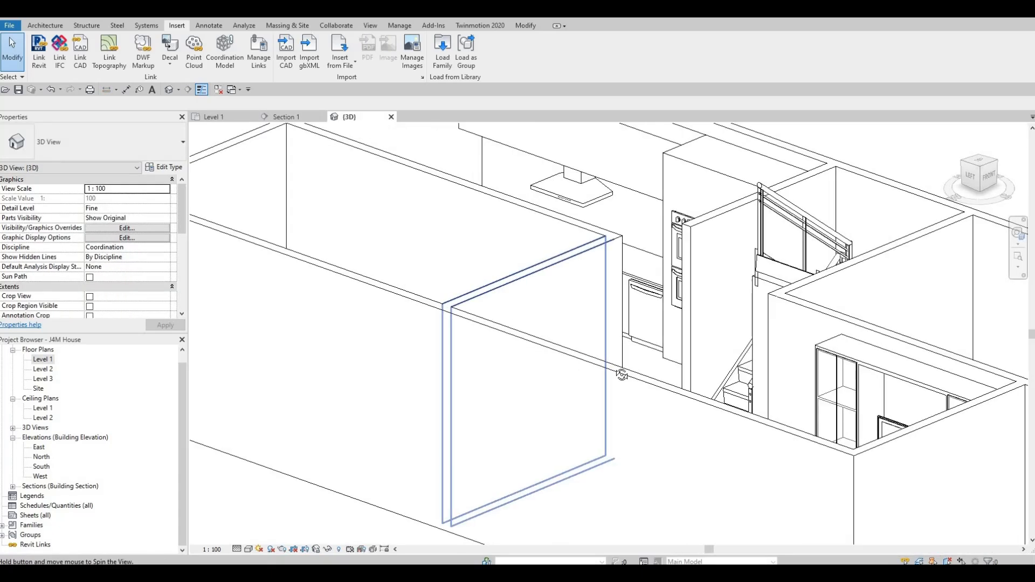
{"action": "middle_click_drag", "start_coordinate": [622, 374], "coordinate": [658, 218], "text": "shift"}
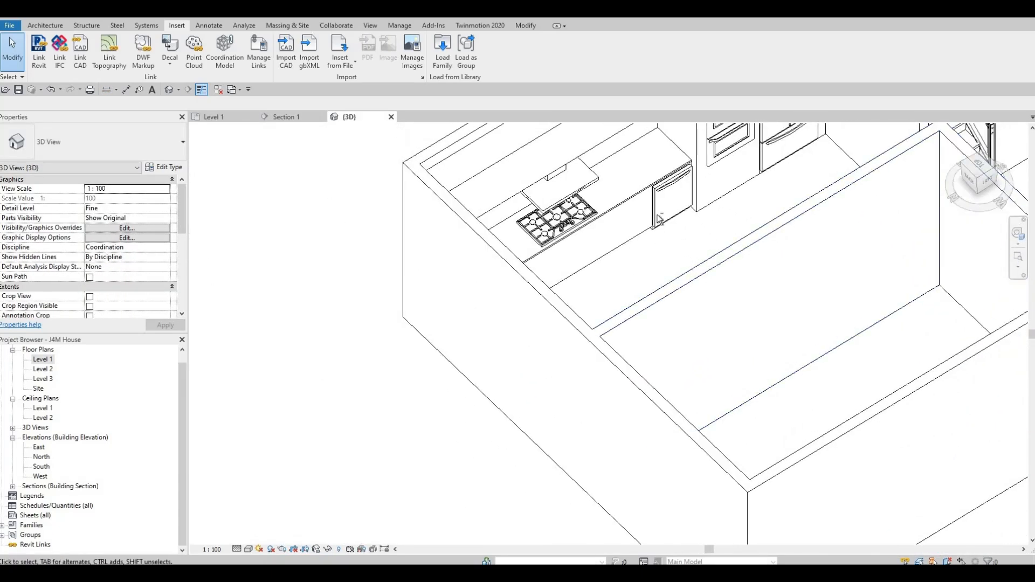
{"action": "scroll", "coordinate": [657, 216], "scroll_direction": "up", "scroll_amount": 5}
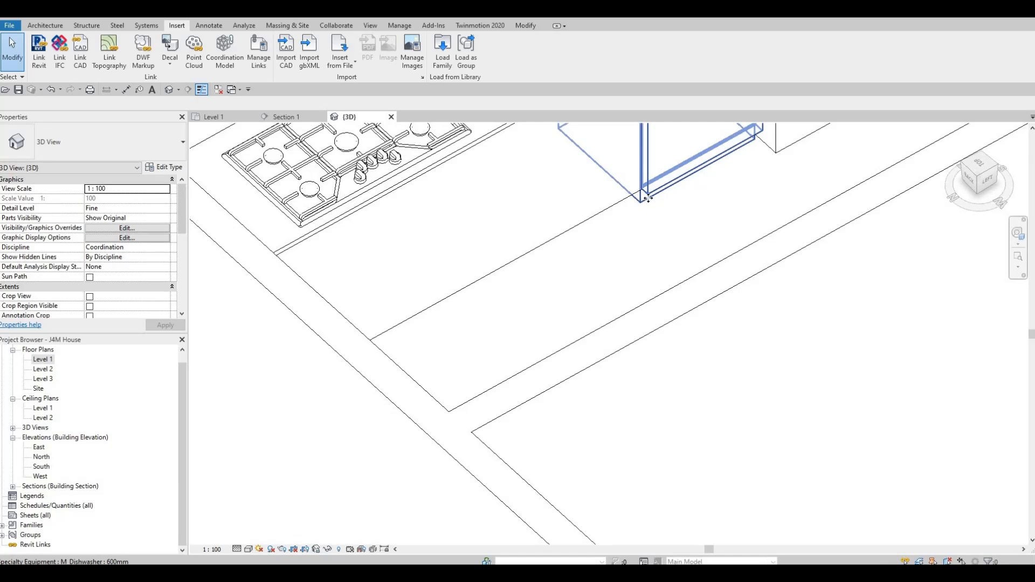
{"action": "left_click", "coordinate": [647, 199]}
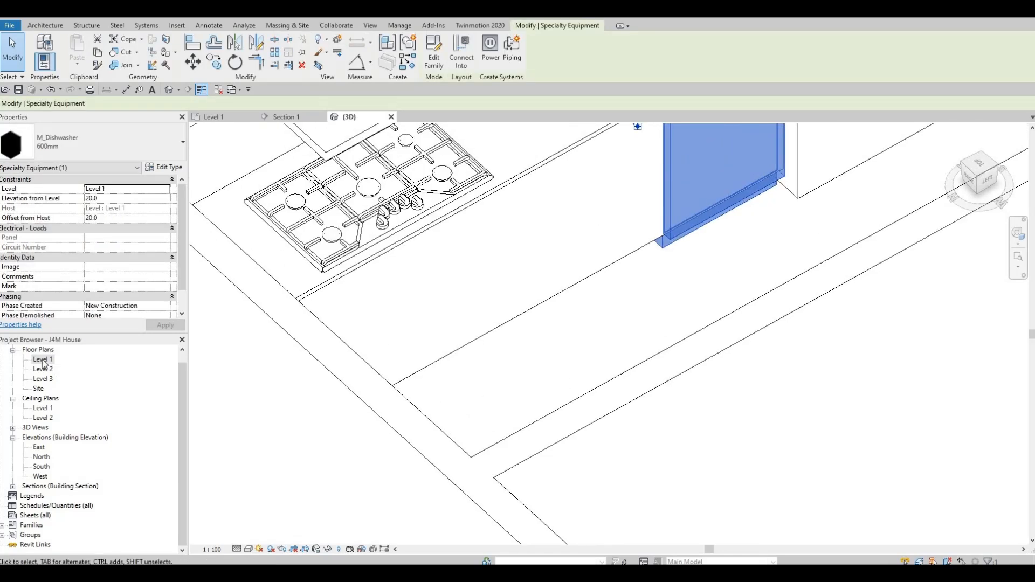
On the Level 1 plan, nudge the dishwasher two more increments toward the wall so its front sits closer to the counter edge.
{"action": "key", "text": "ctrl+Tab"}
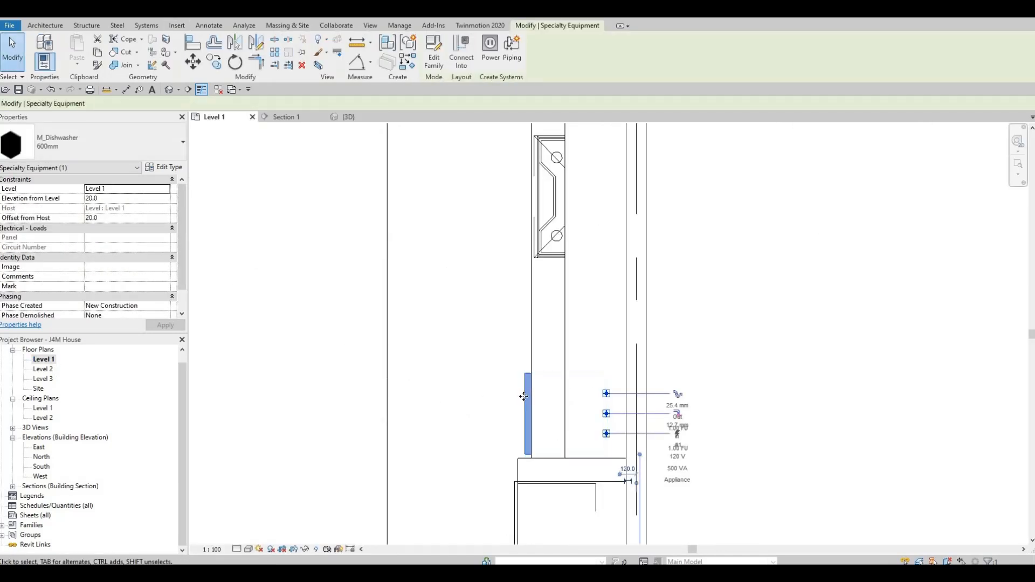
{"action": "key", "text": "Right"}
{"action": "key", "text": "Right"}
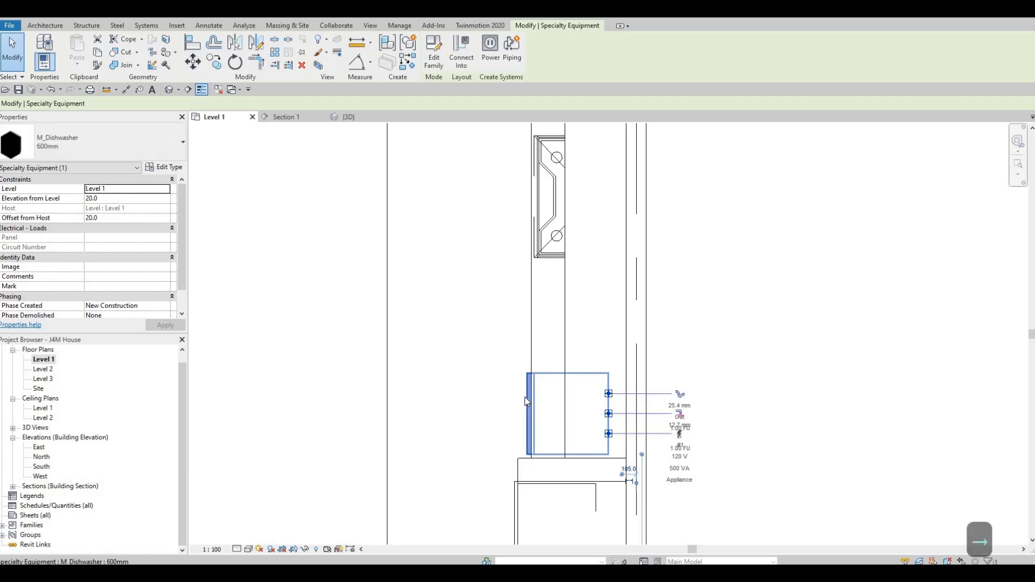
{"action": "key", "text": "Escape"}
{"action": "key", "text": "Escape"}
Review the dishwasher's position under the counter and the overall kitchen layout in 3D from the front and at an angle.
{"action": "left_click", "coordinate": [347, 117]}
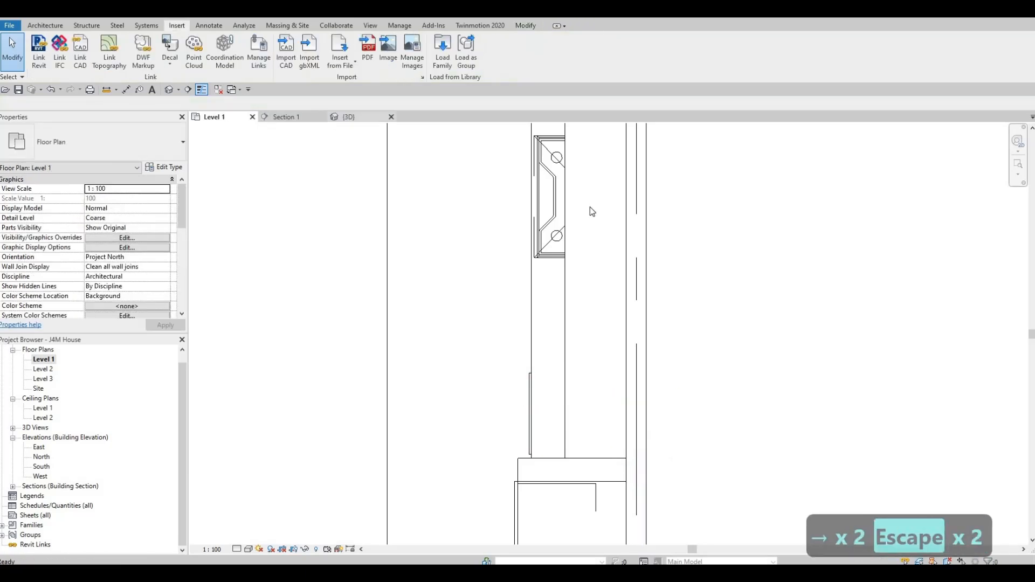
{"action": "middle_click_drag", "start_coordinate": [609, 255], "coordinate": [643, 276], "text": "shift"}
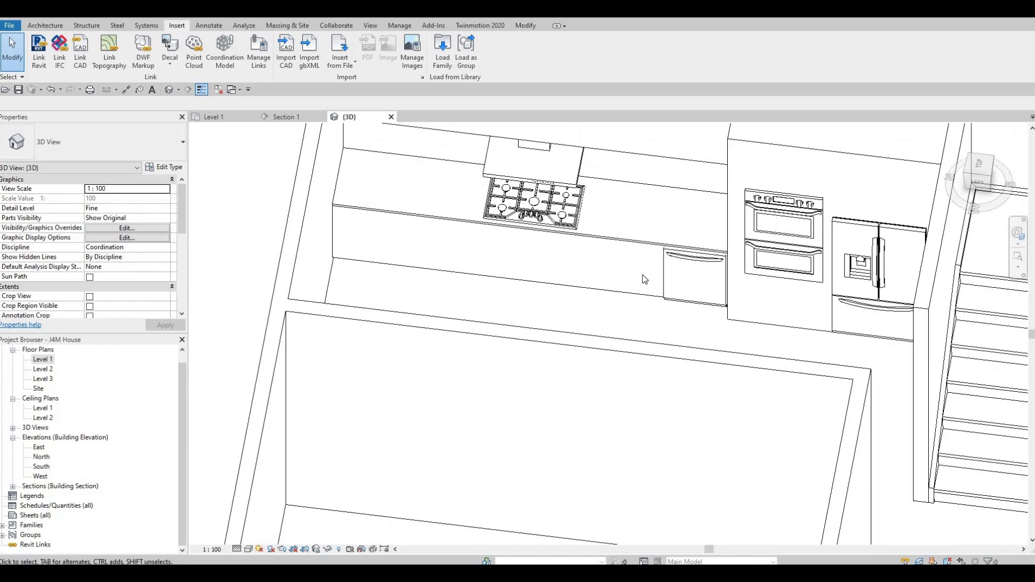
{"action": "scroll", "coordinate": [645, 276], "scroll_direction": "down", "scroll_amount": 4}
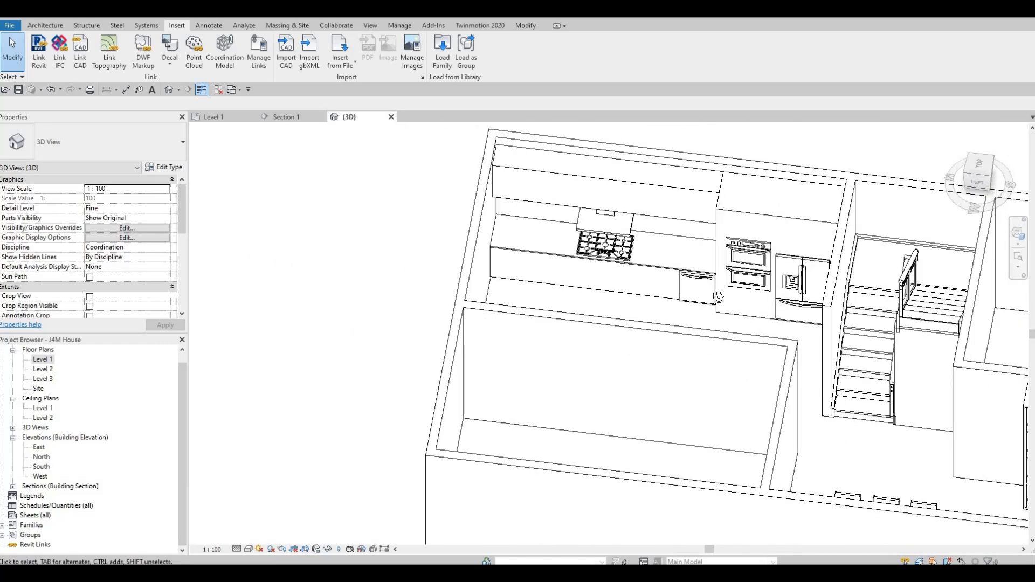
{"action": "scroll", "coordinate": [704, 281], "scroll_direction": "up", "scroll_amount": 3}
{"action": "middle_click_drag", "start_coordinate": [617, 203], "coordinate": [650, 353], "text": "shift"}
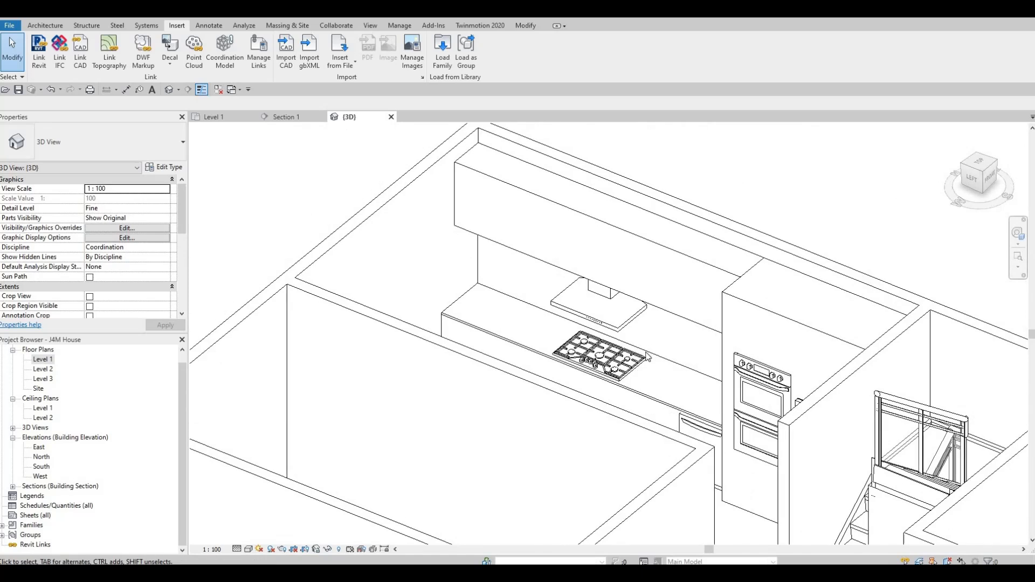